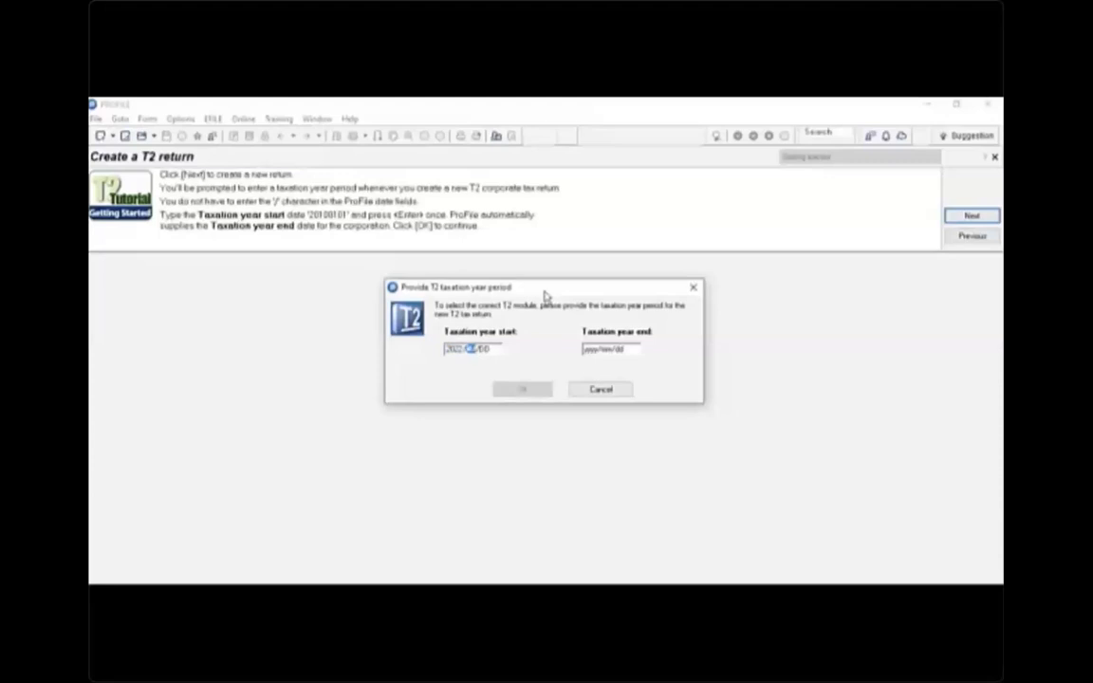
- Create the new T2 return for the taxation year 2022/01/01 to 2022/12/31
key("Return")
left_click(539, 387)
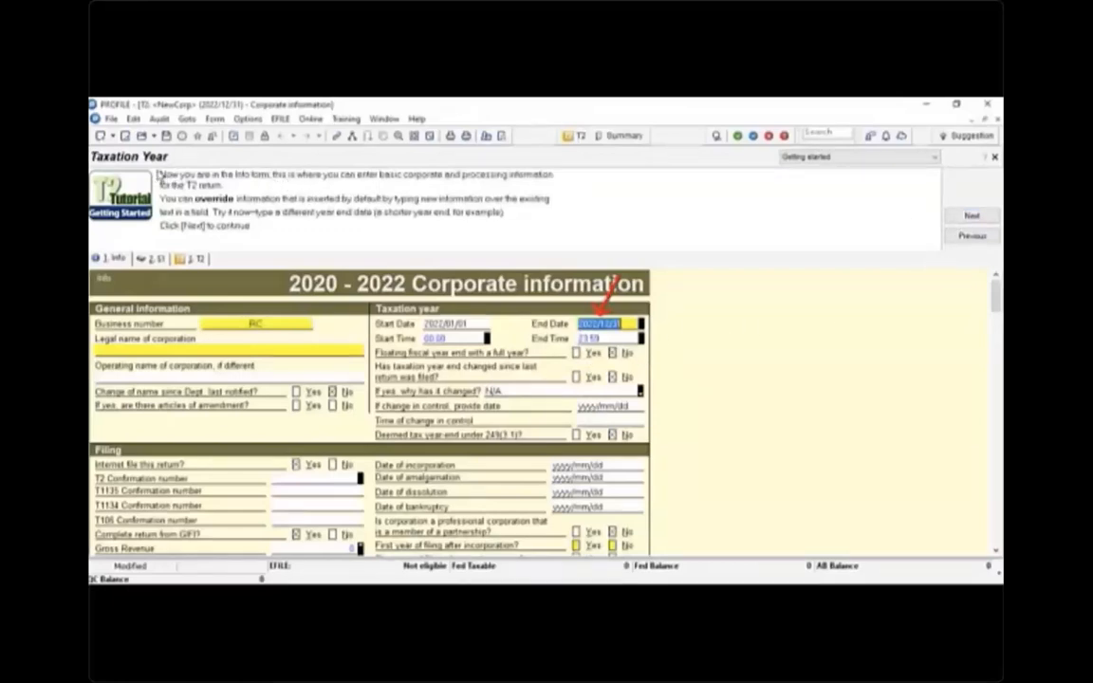
- Read through the T2 tutorial pages on the corporate information form up to the lesson on switching to other forms
left_click(973, 216)
left_click(977, 217)
left_click(975, 216)
left_click(974, 216)
left_click(975, 217)
left_click(974, 217)
left_click(974, 217)
left_click(975, 216)
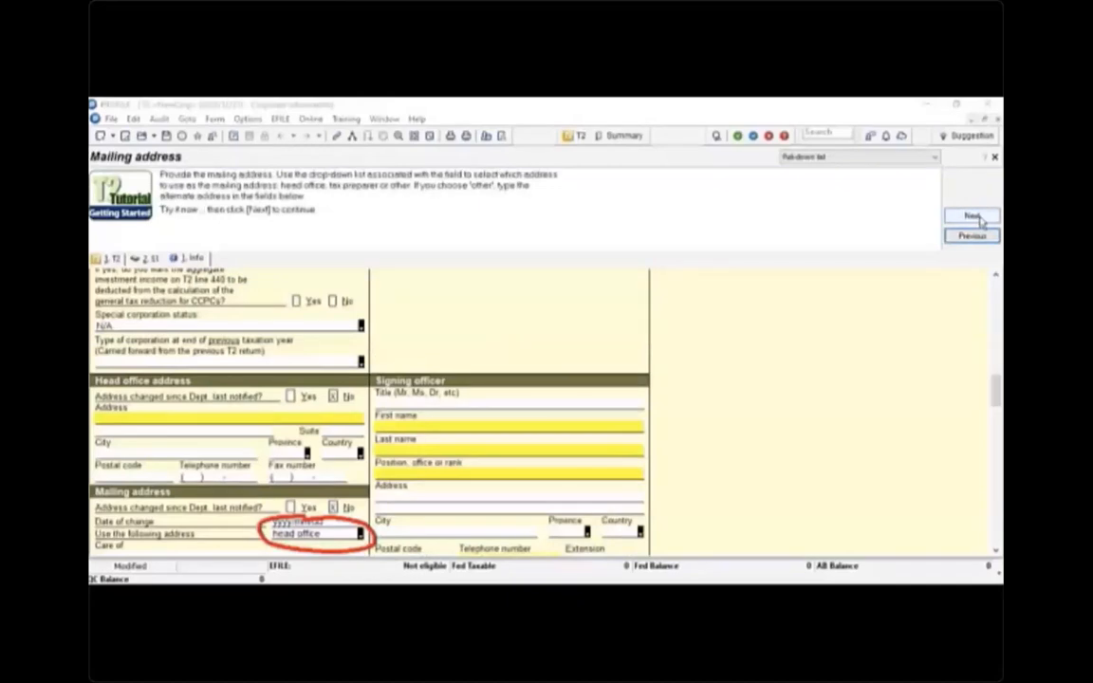
left_click(974, 217)
left_click(975, 217)
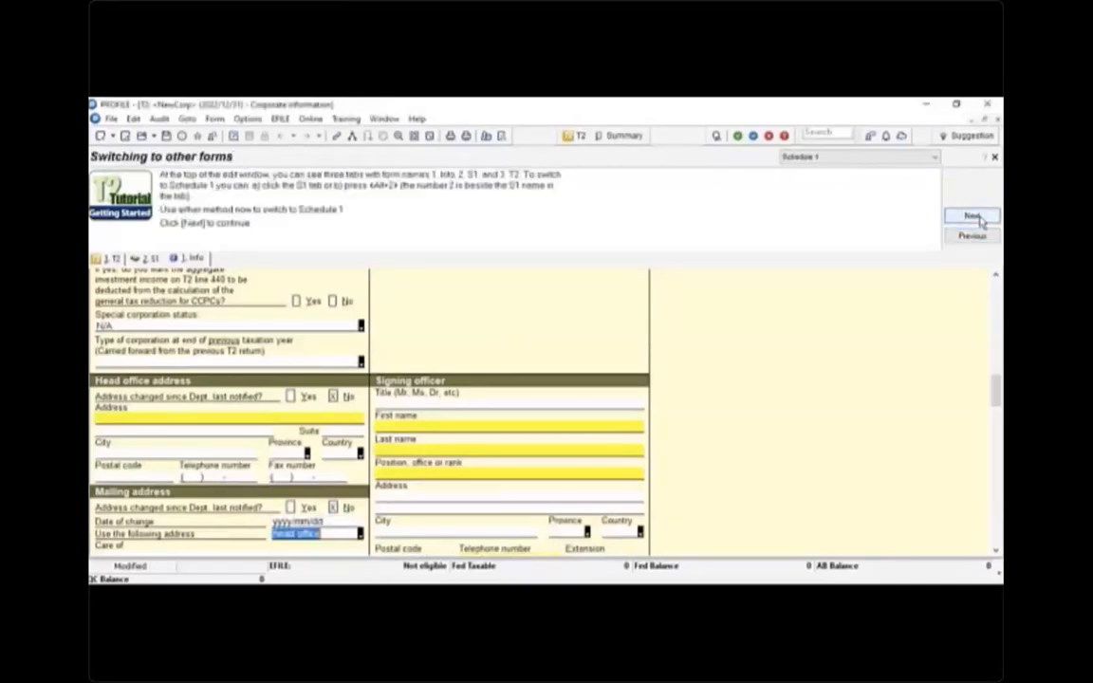
- Continue the tutorial through the Schedule 1 net income lessons to the Form Explorer lesson on searching for forms
left_click(974, 216)
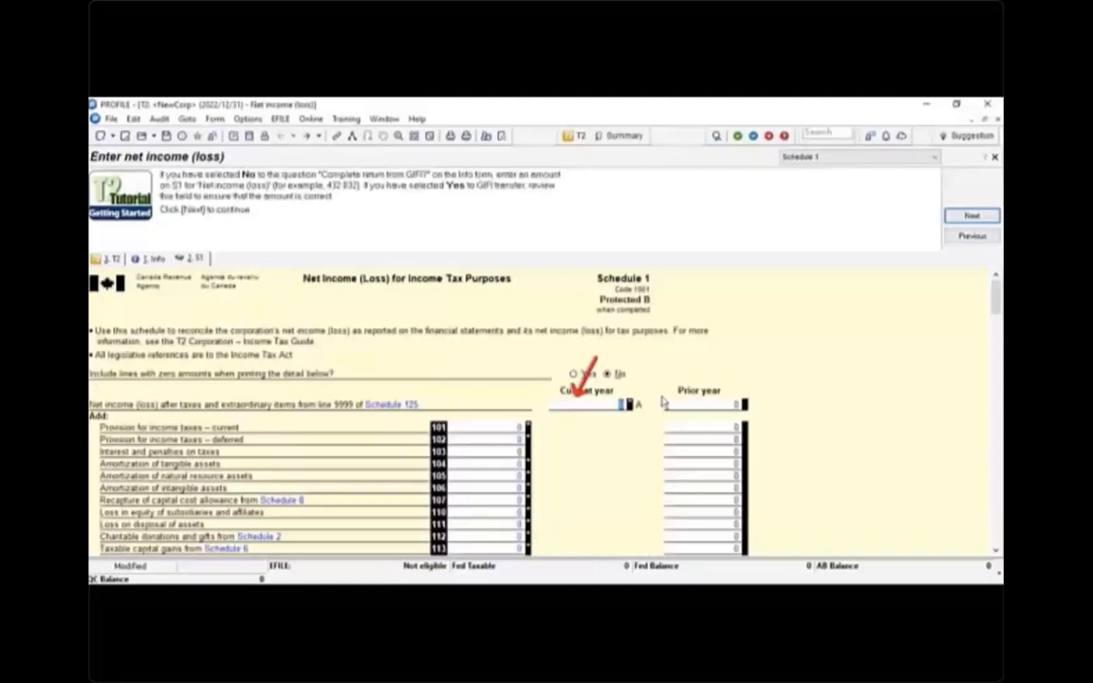
left_click(972, 217)
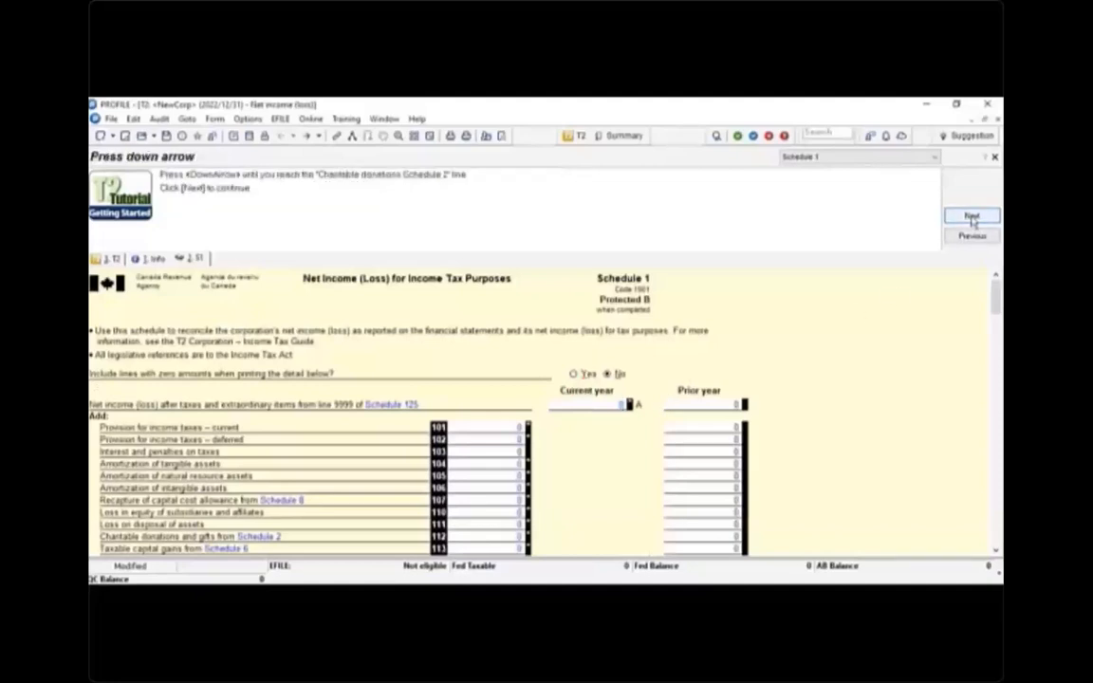
left_click(973, 218)
left_click(973, 217)
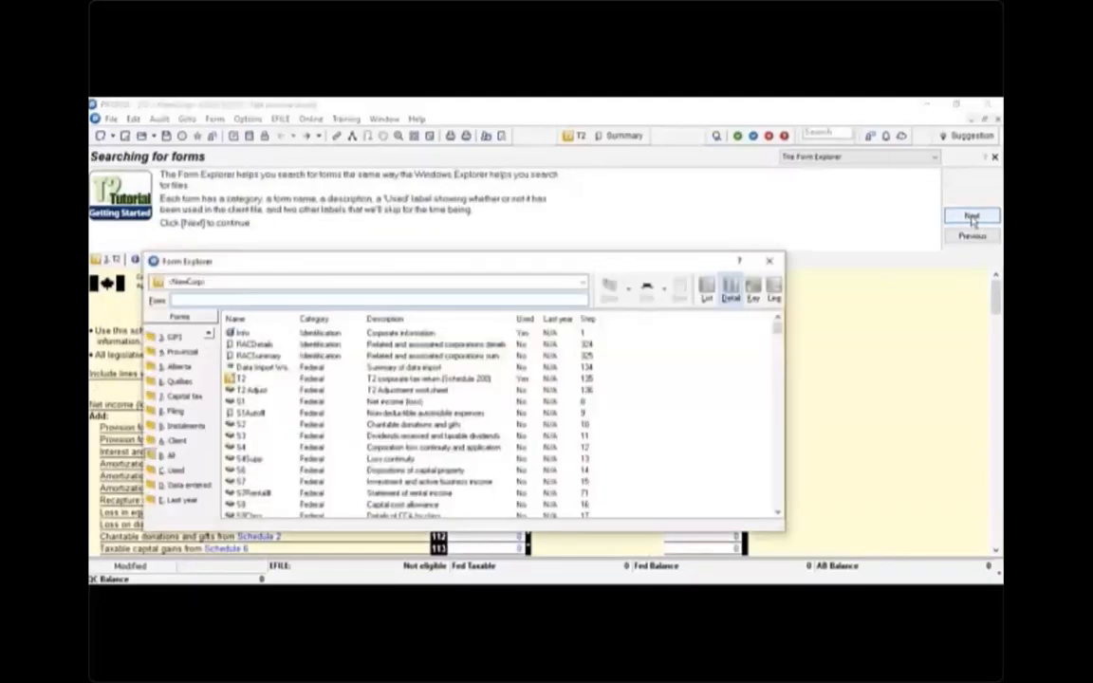
- Go through the tutorial's Form Explorer lessons on form categories and opening the Federal S2 form
left_click(973, 217)
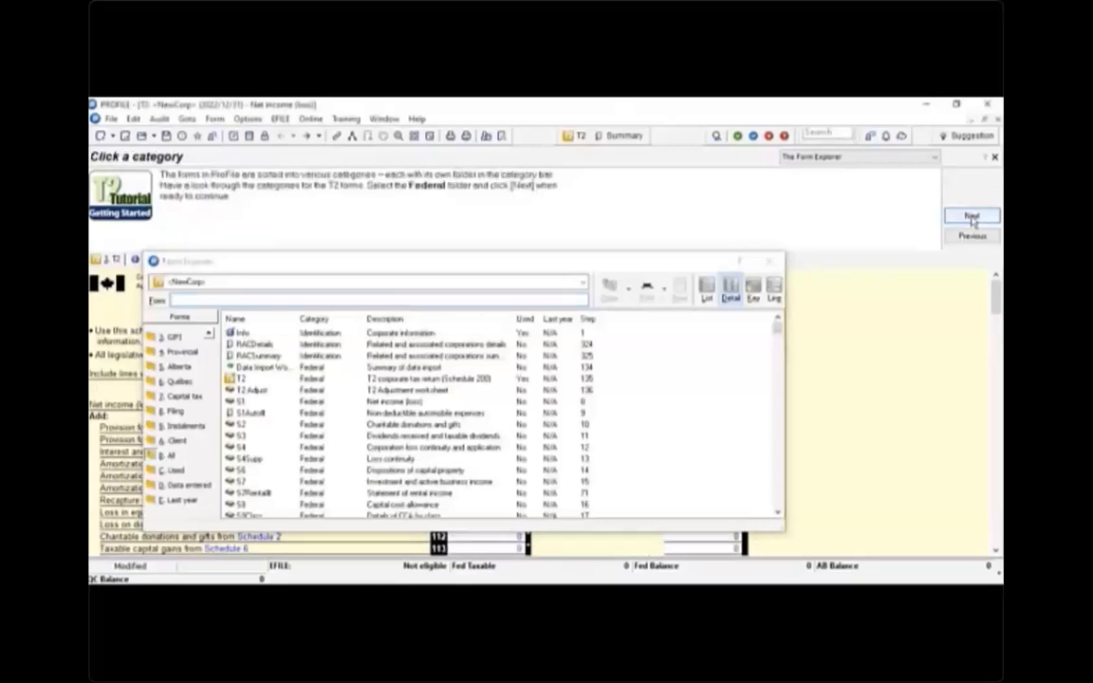
left_click(973, 217)
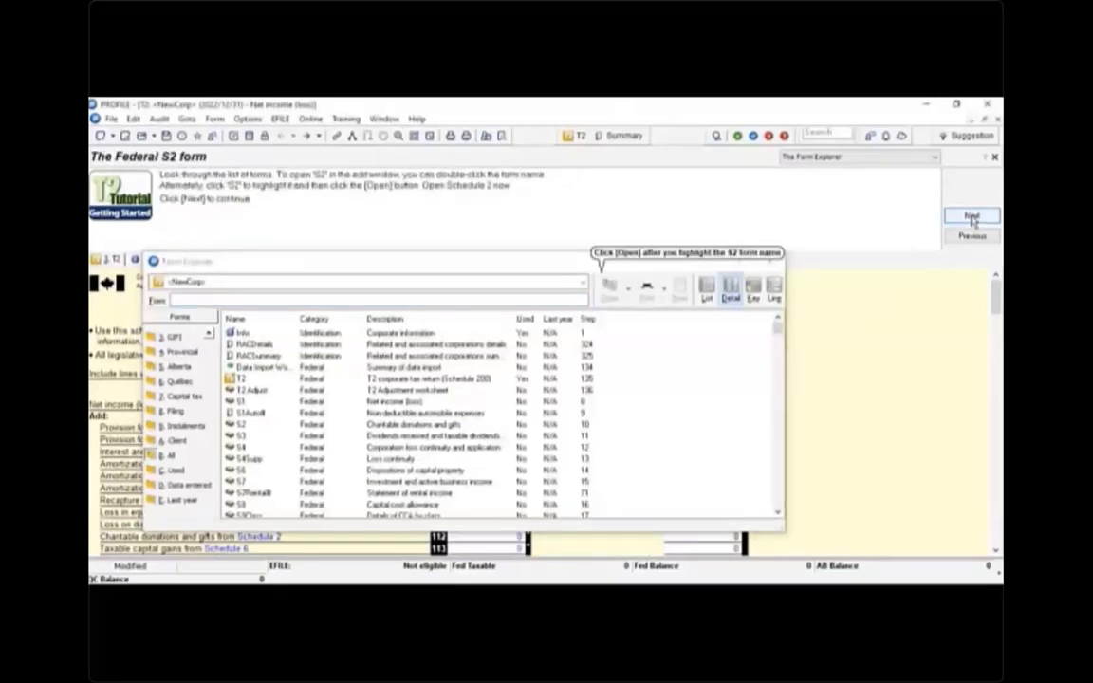
left_click(972, 218)
left_click(972, 218)
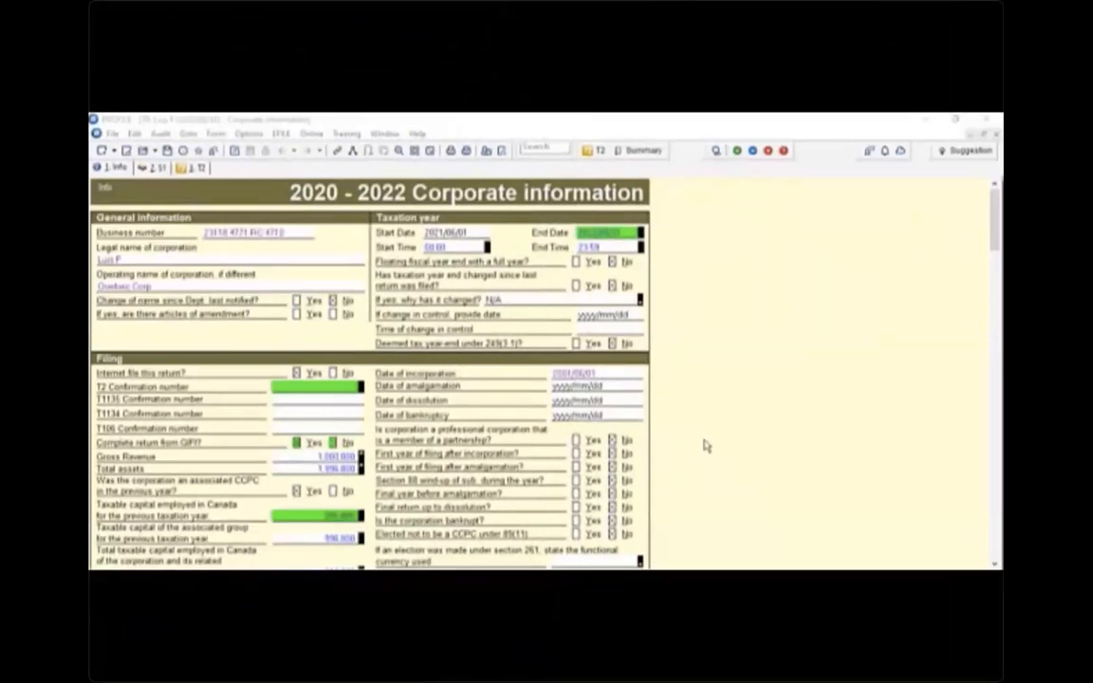
- Open the Form Explorer for the client's return and review the Identification, Federal, GIFI and Provincial form categories
left_click(501, 152)
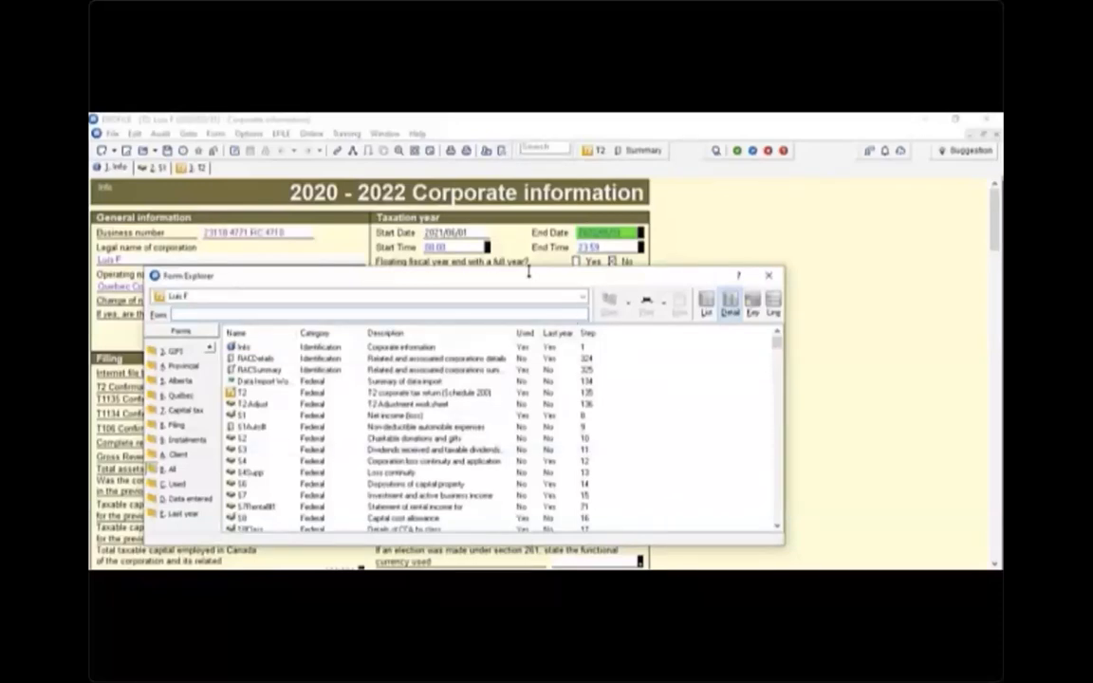
left_click(193, 353)
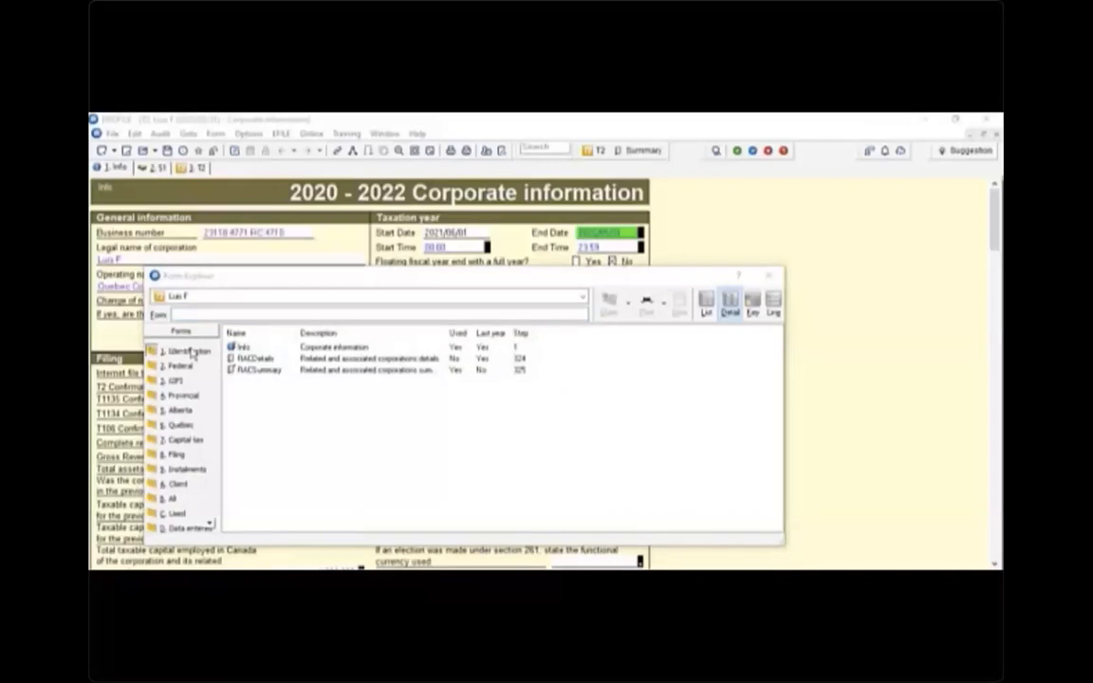
left_click(193, 354)
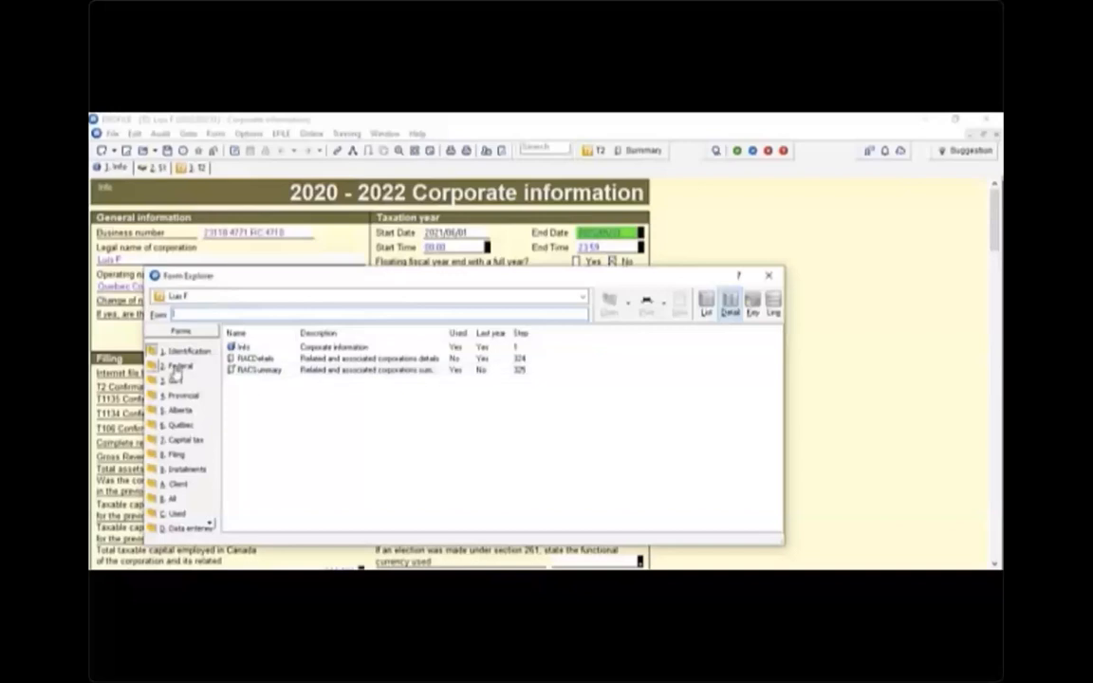
left_click(177, 365)
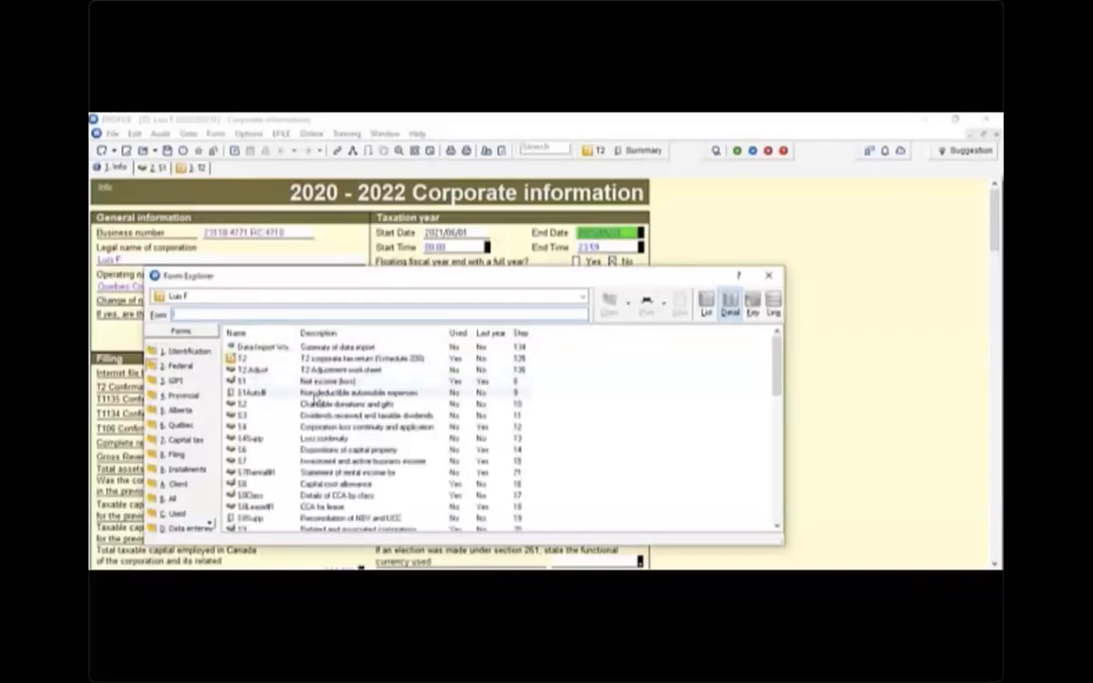
left_click(189, 381)
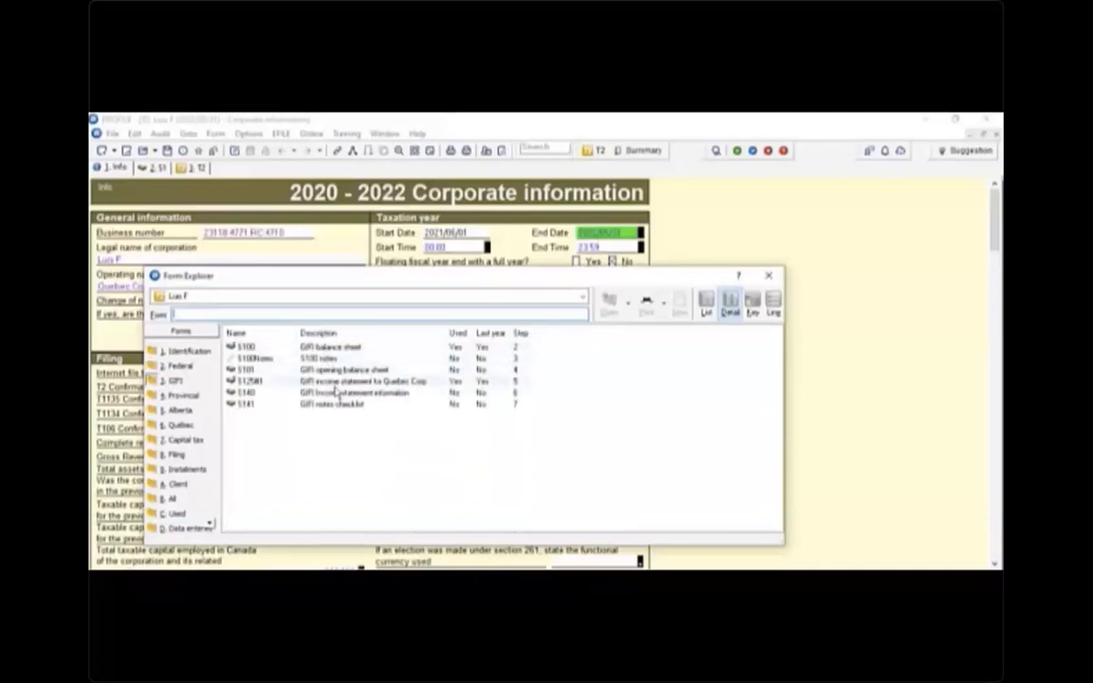
left_click(183, 397)
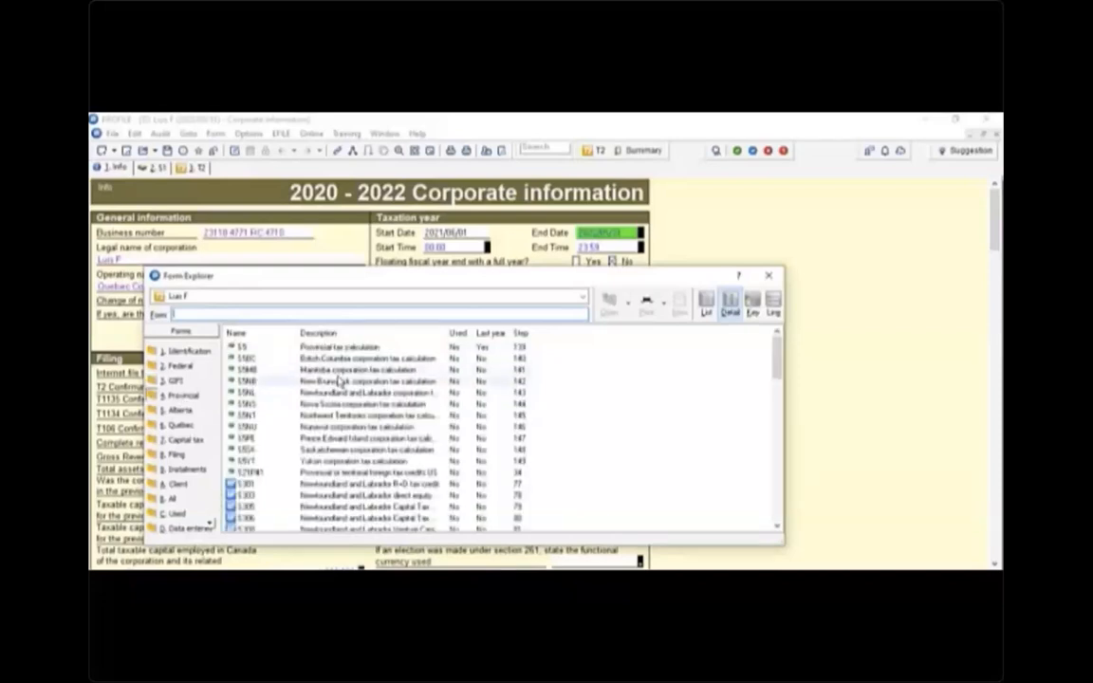
scroll(303, 389, "down", 3)
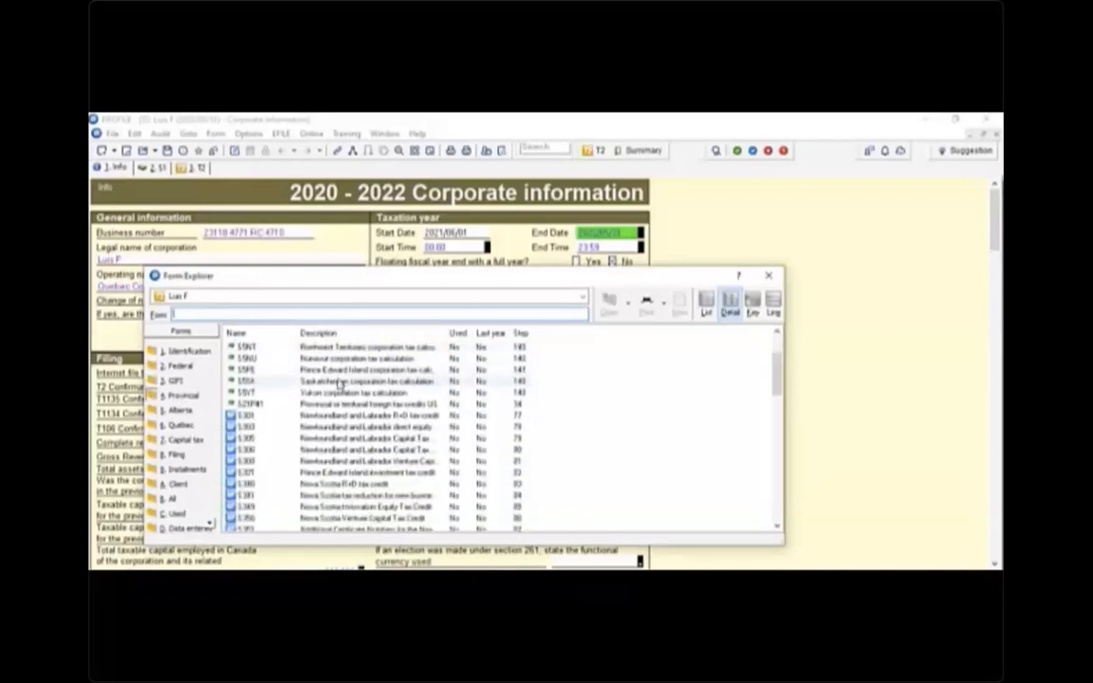
- Review the forms in the Alberta, Québec, Capital tax, Filing, Instalments and Client categories
left_click(178, 410)
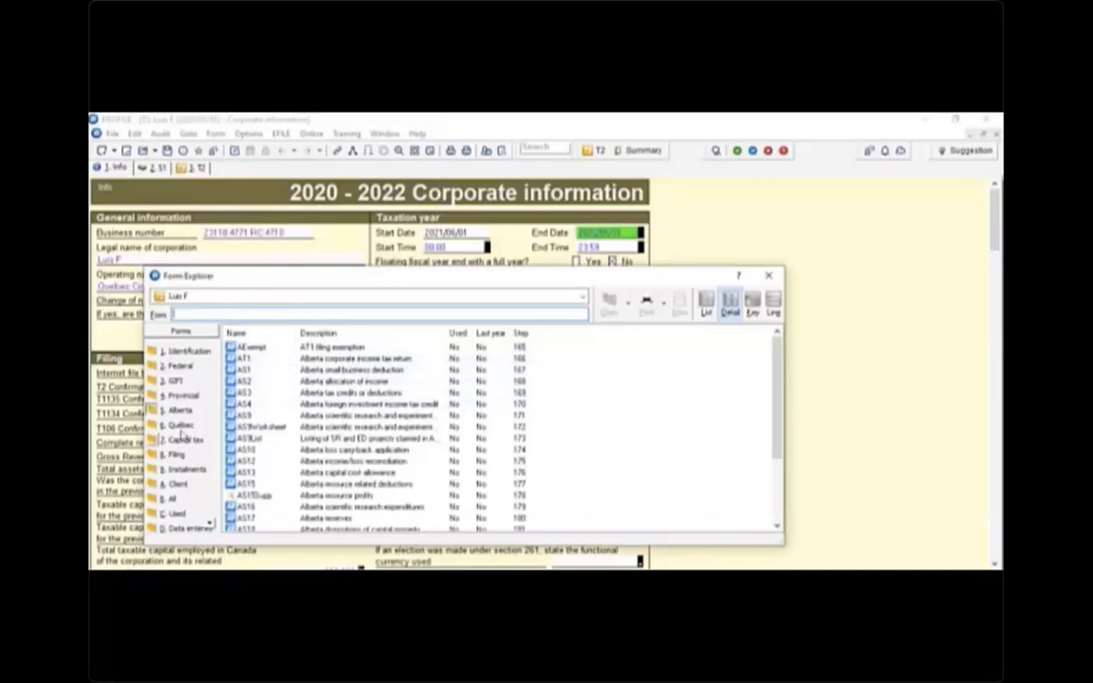
left_click(176, 425)
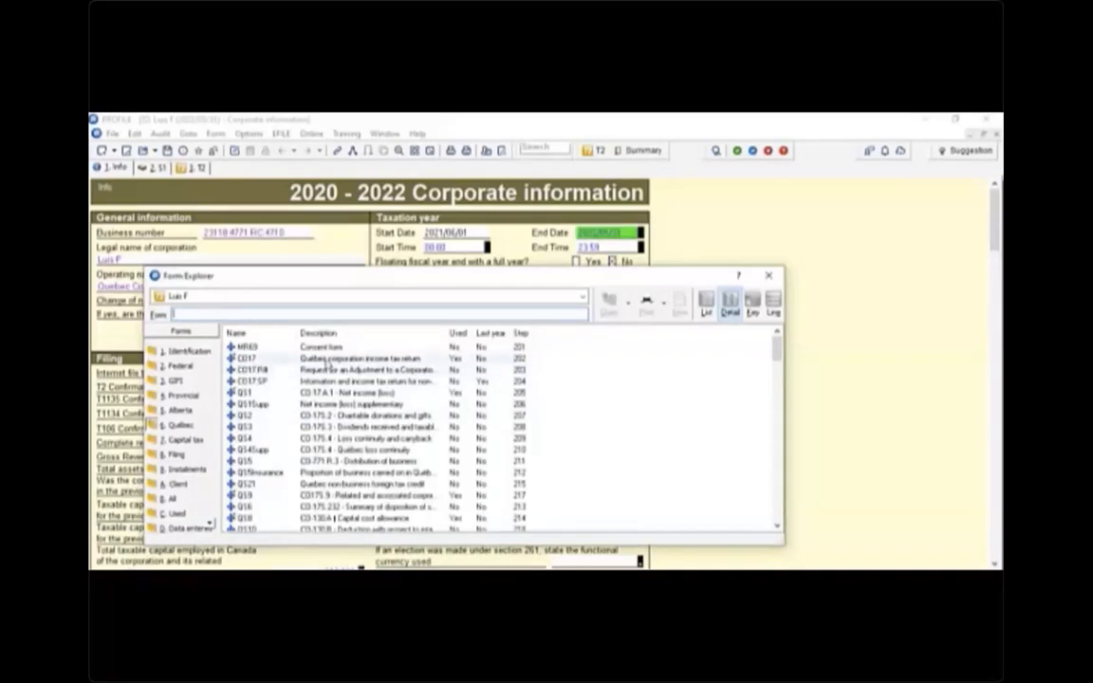
left_click(180, 441)
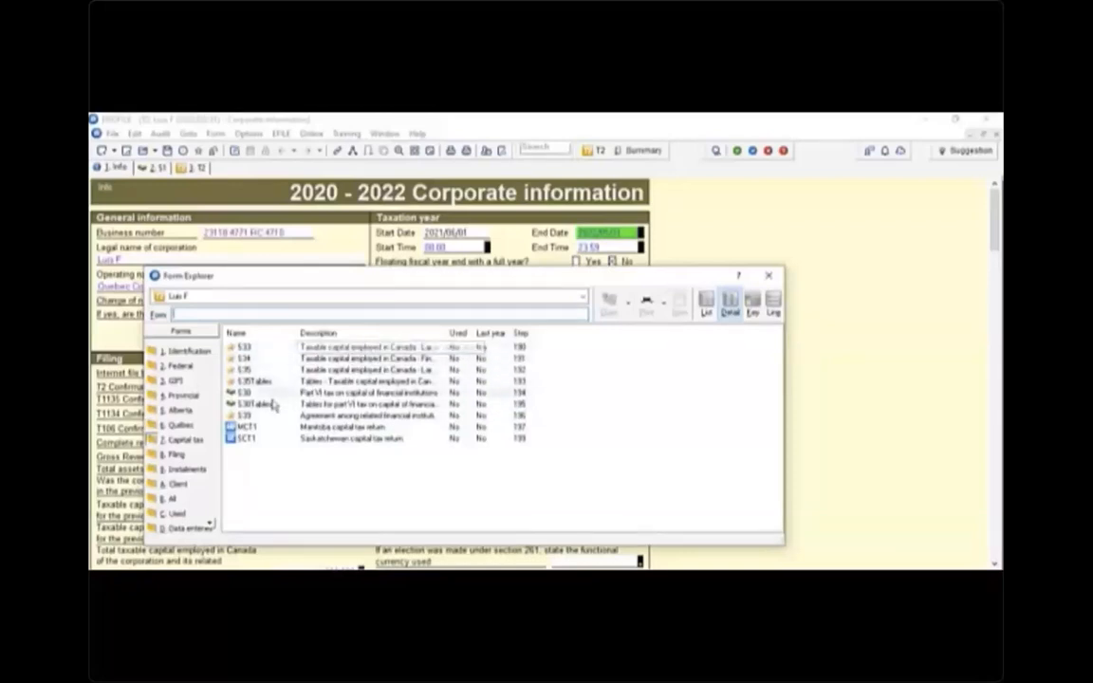
left_click(176, 460)
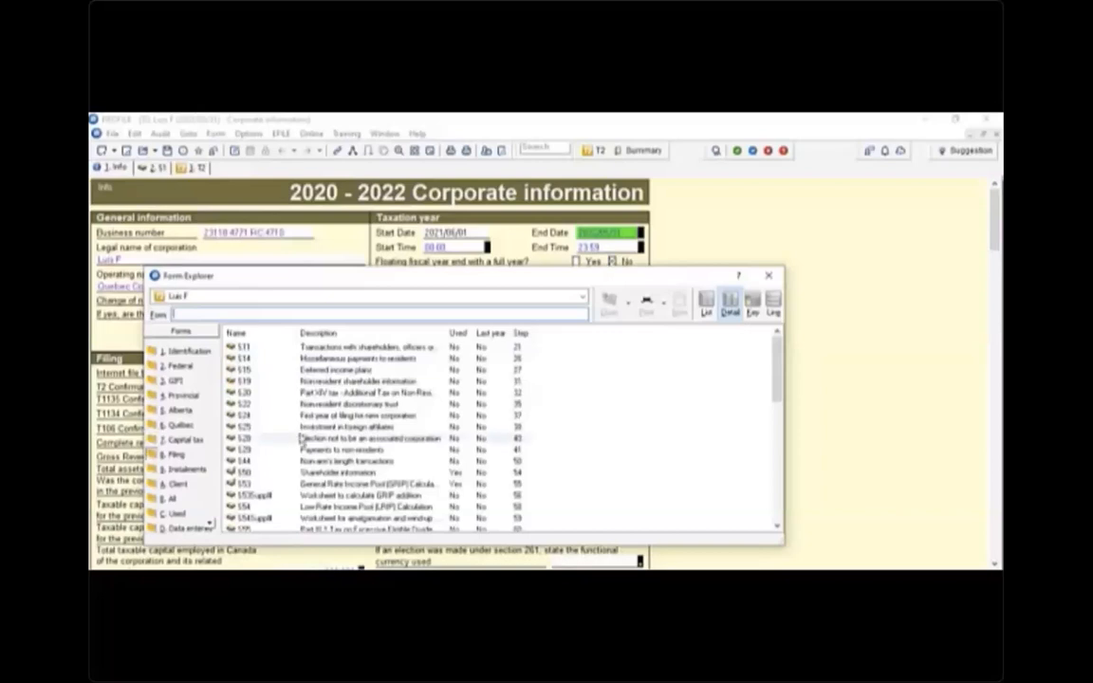
scroll(384, 415, "down", 2)
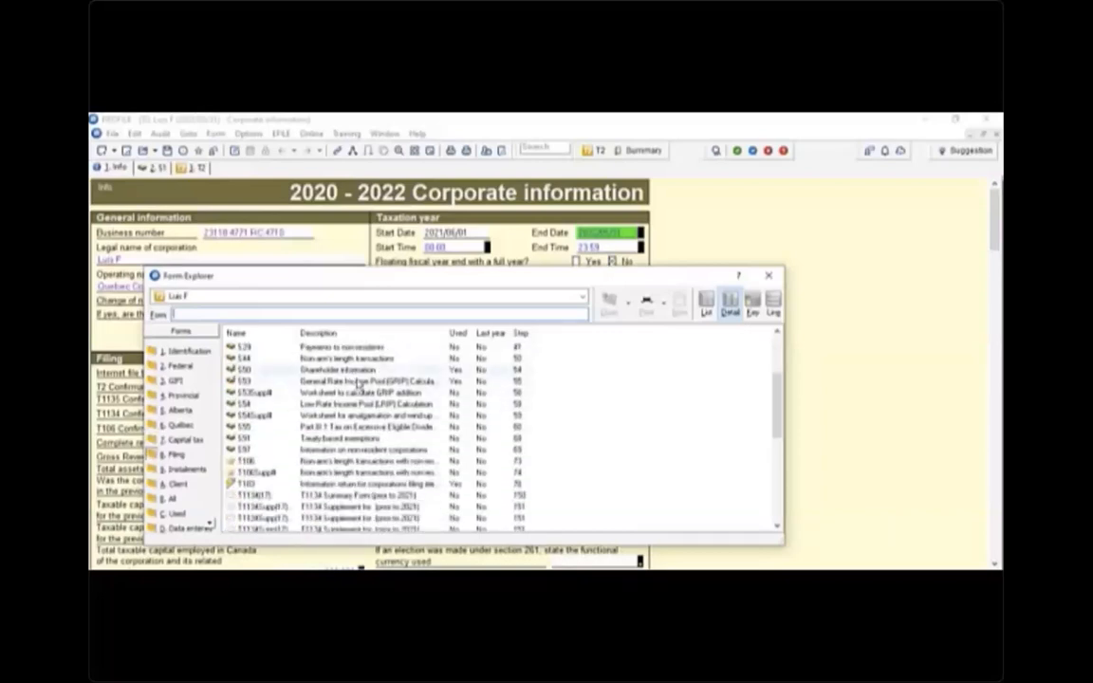
left_click(180, 471)
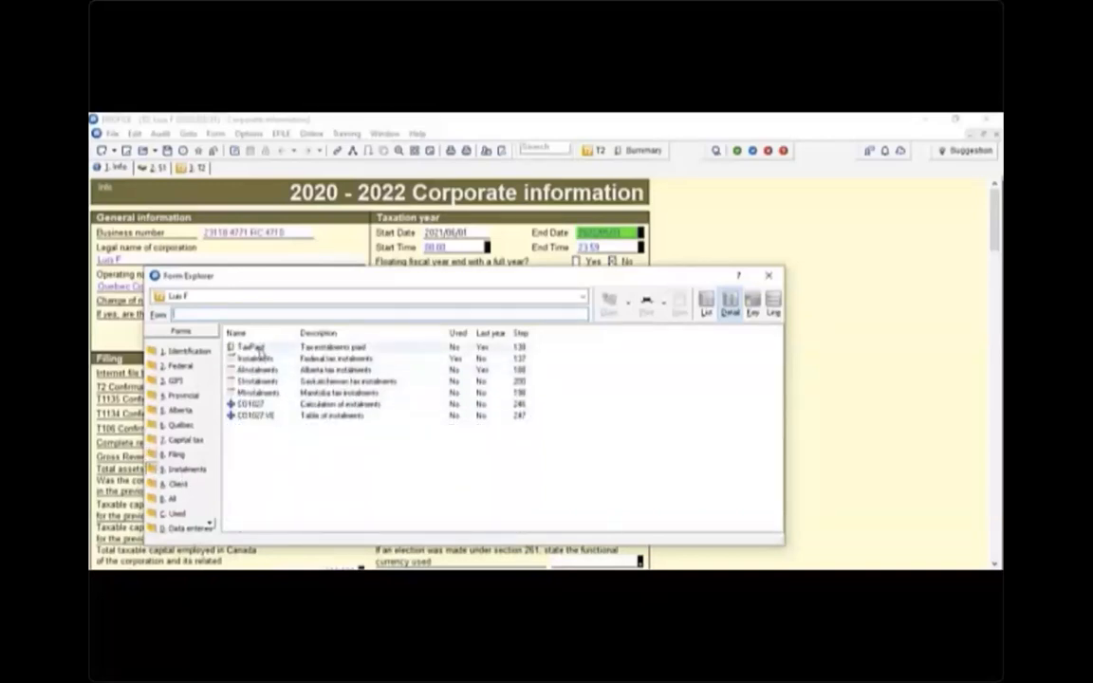
left_click(174, 485)
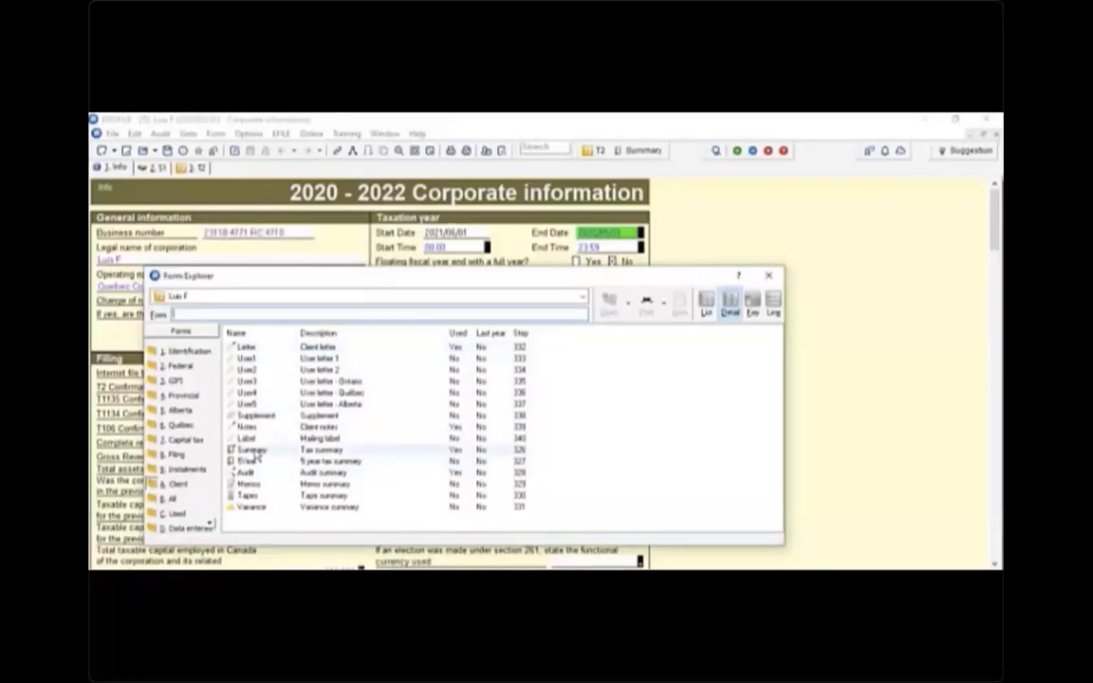
- Look through the complete list of forms, the used forms and the forms with data entered
left_click(171, 499)
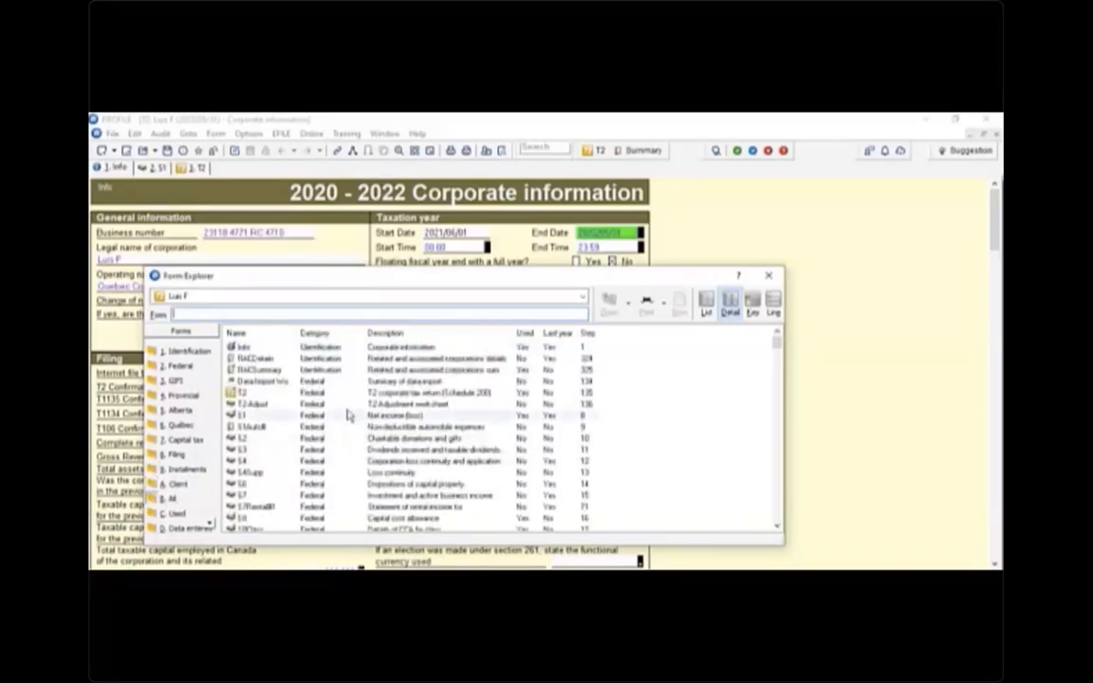
scroll(341, 418, "down", 3)
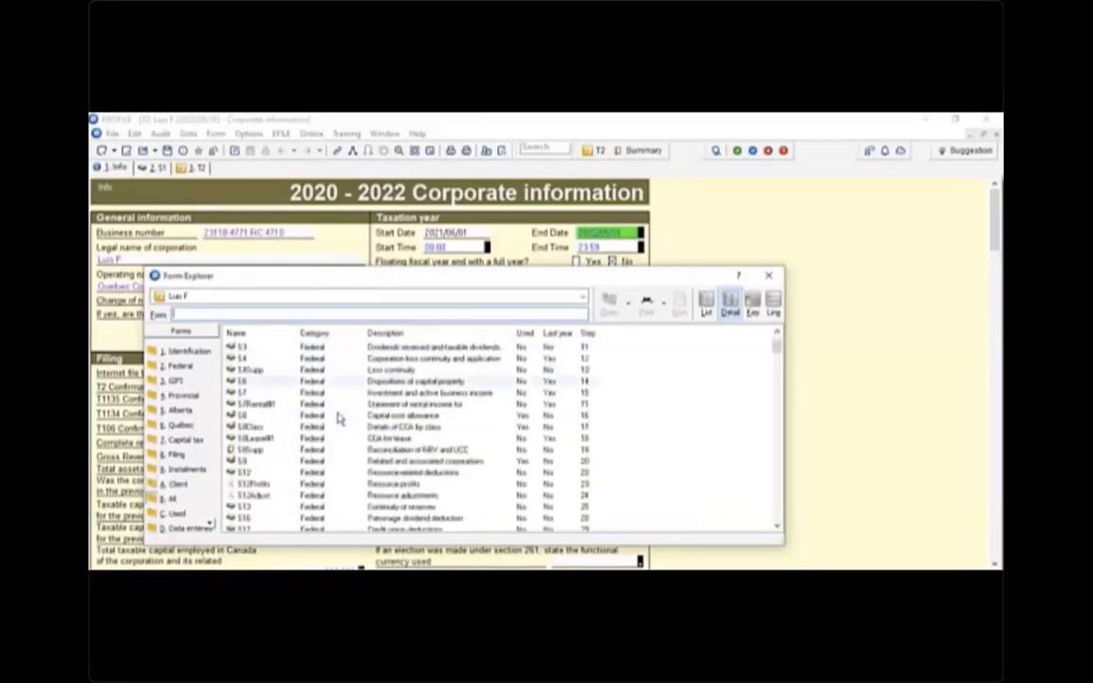
scroll(338, 418, "down", 1)
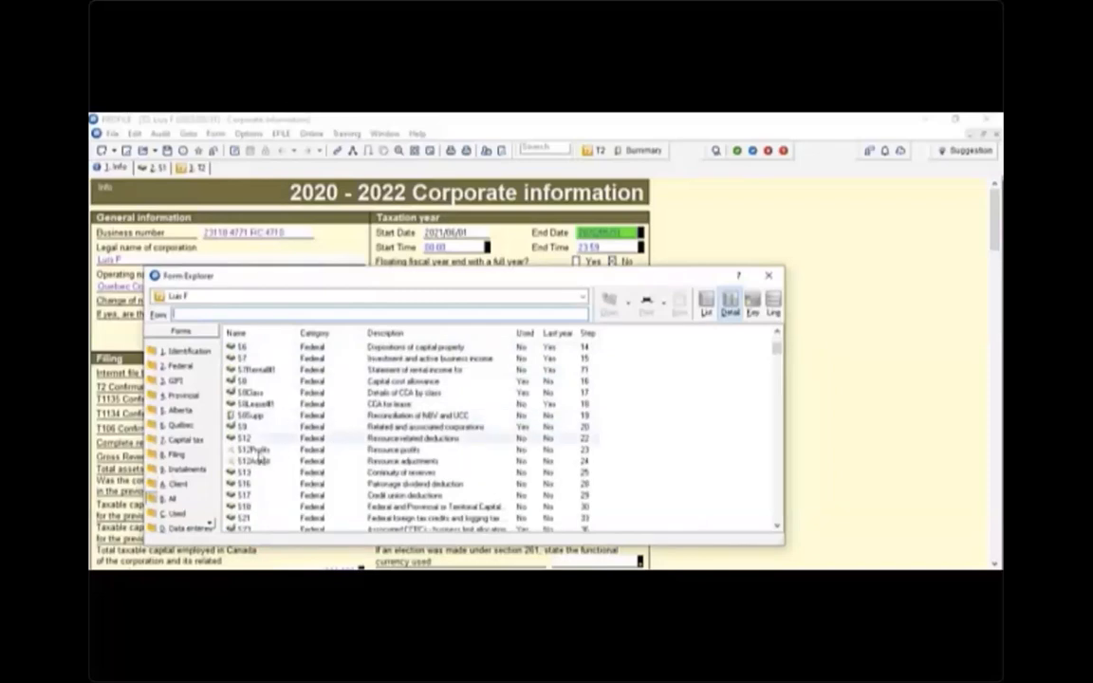
left_click(176, 514)
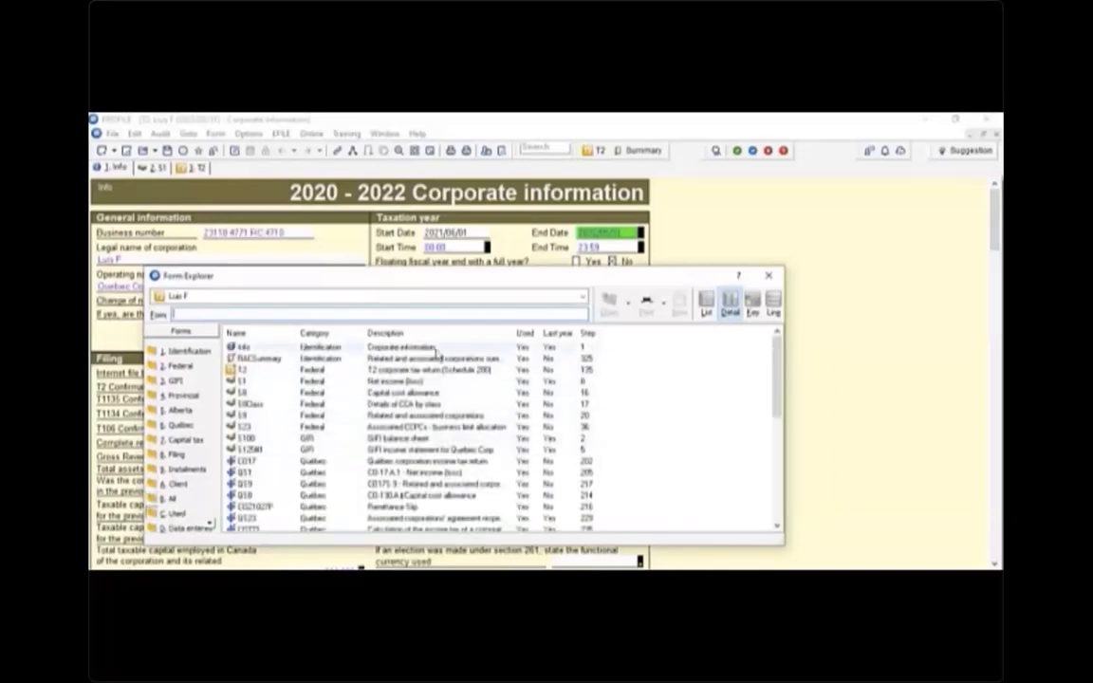
scroll(462, 482, "down", 2)
scroll(462, 484, "down", 3)
left_click(176, 531)
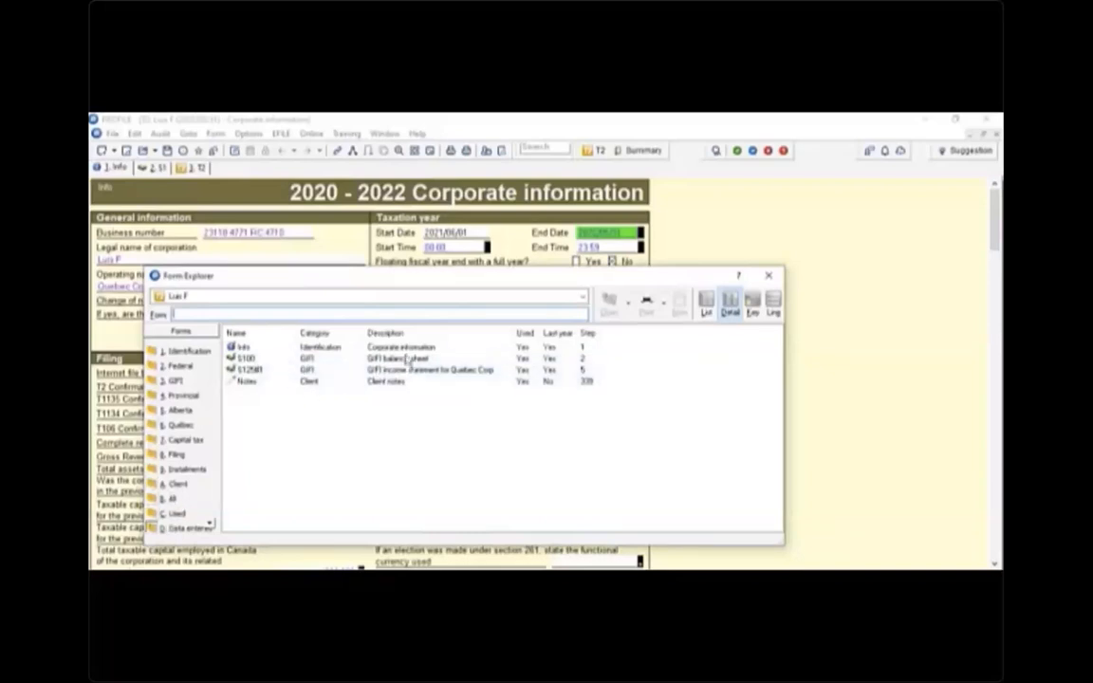
- View the forms as a plain list, show all categories, and return to the Detail view
left_click(706, 301)
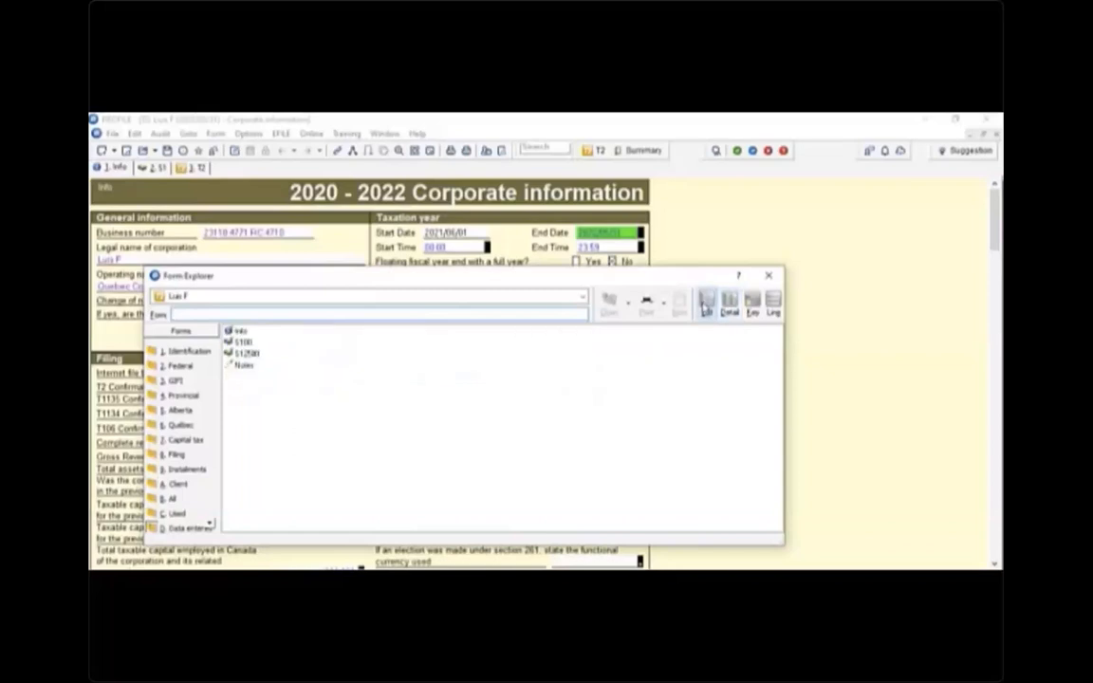
left_click(170, 500)
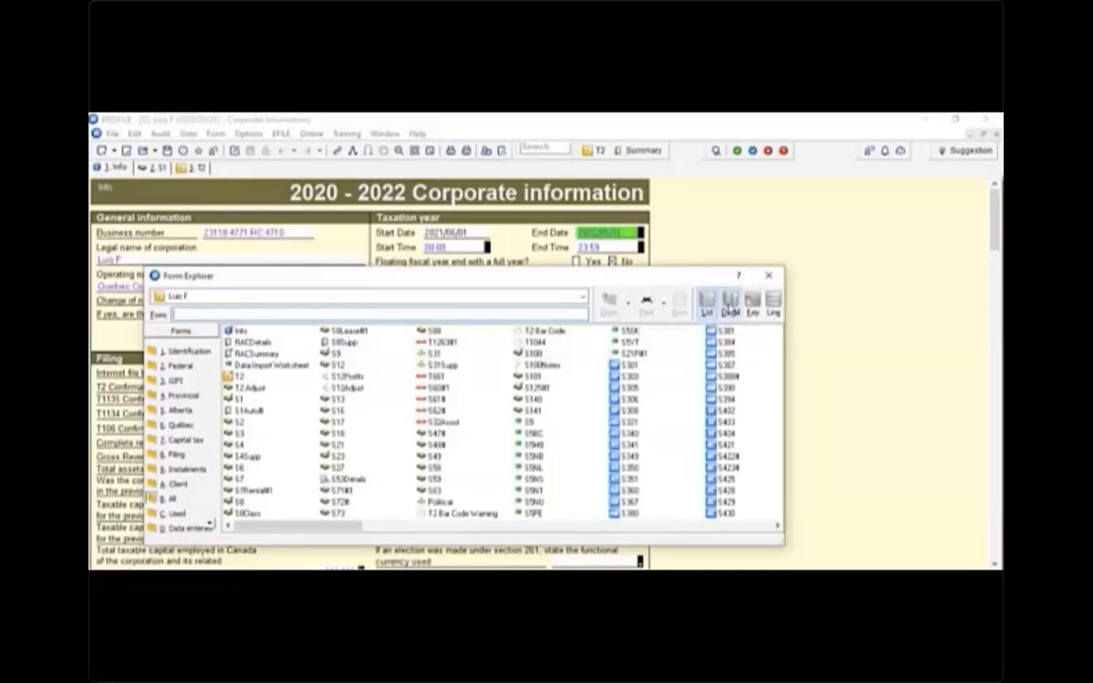
left_click(730, 305)
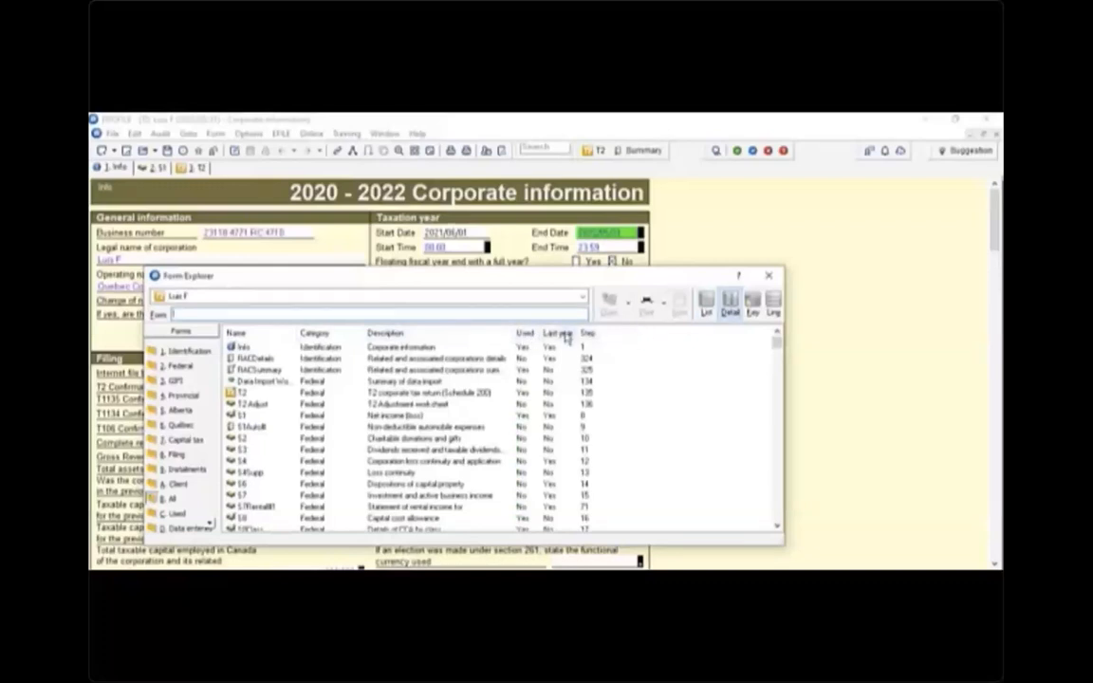
- Switch the Form Explorer to keyword view and search for forms matching "Lease"
left_click(752, 304)
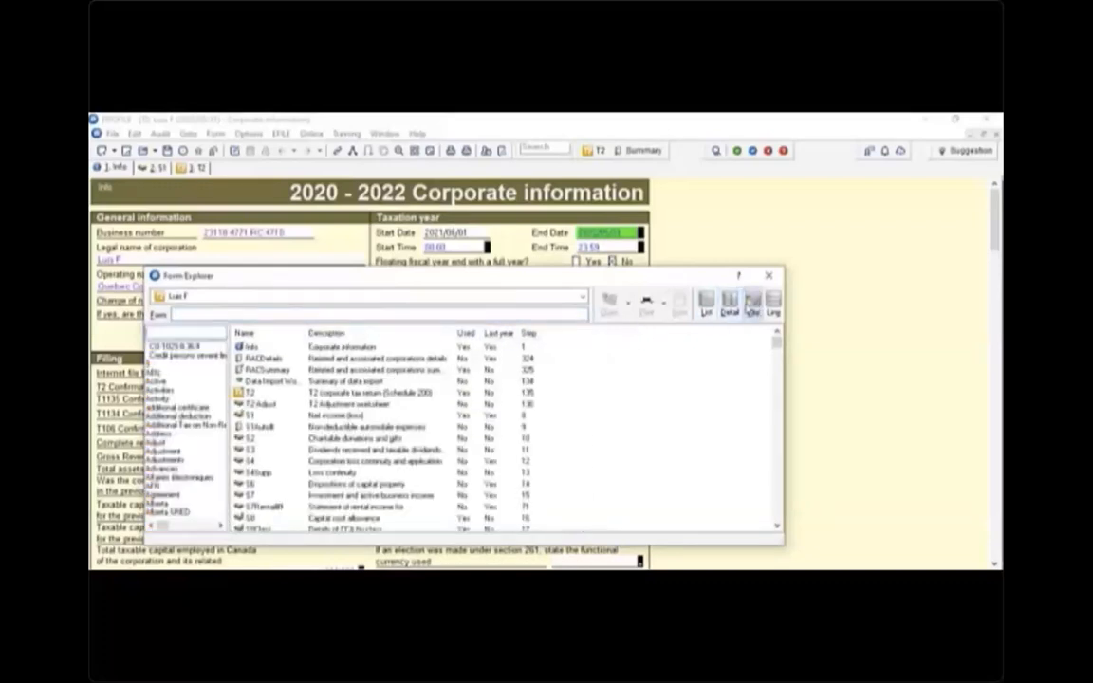
left_click(183, 331)
type("Lease")
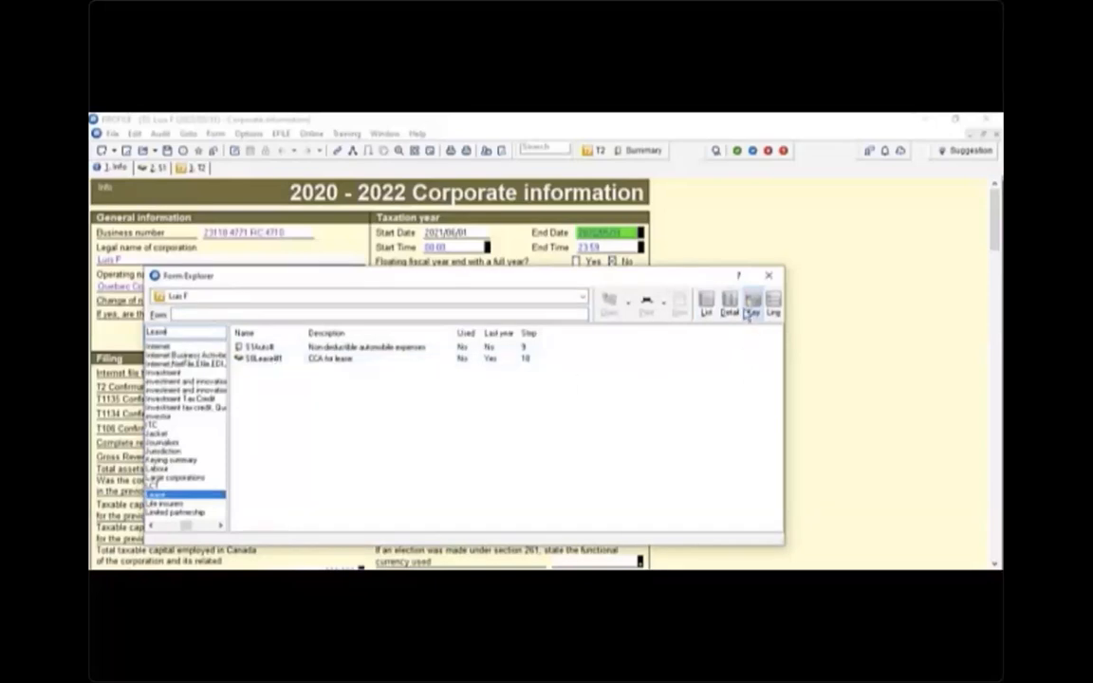
- List the Form Explorer entries by line number, open Schedule 8 (Capital Cost Allowance) and look through its CCA calculation
left_click(775, 303)
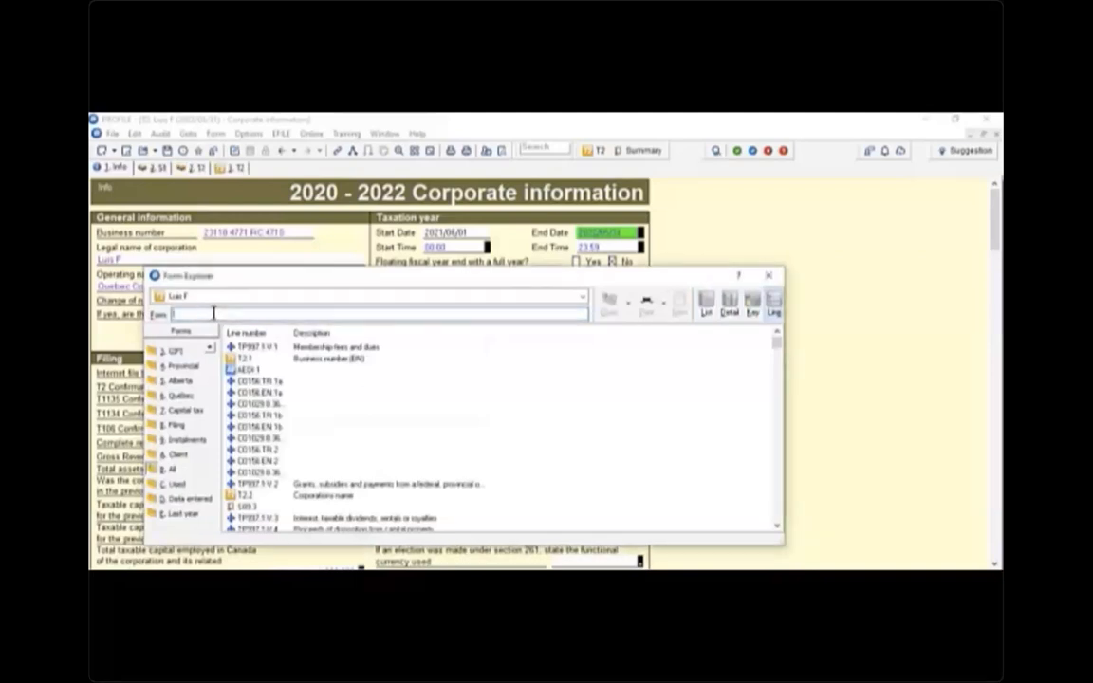
type("t")
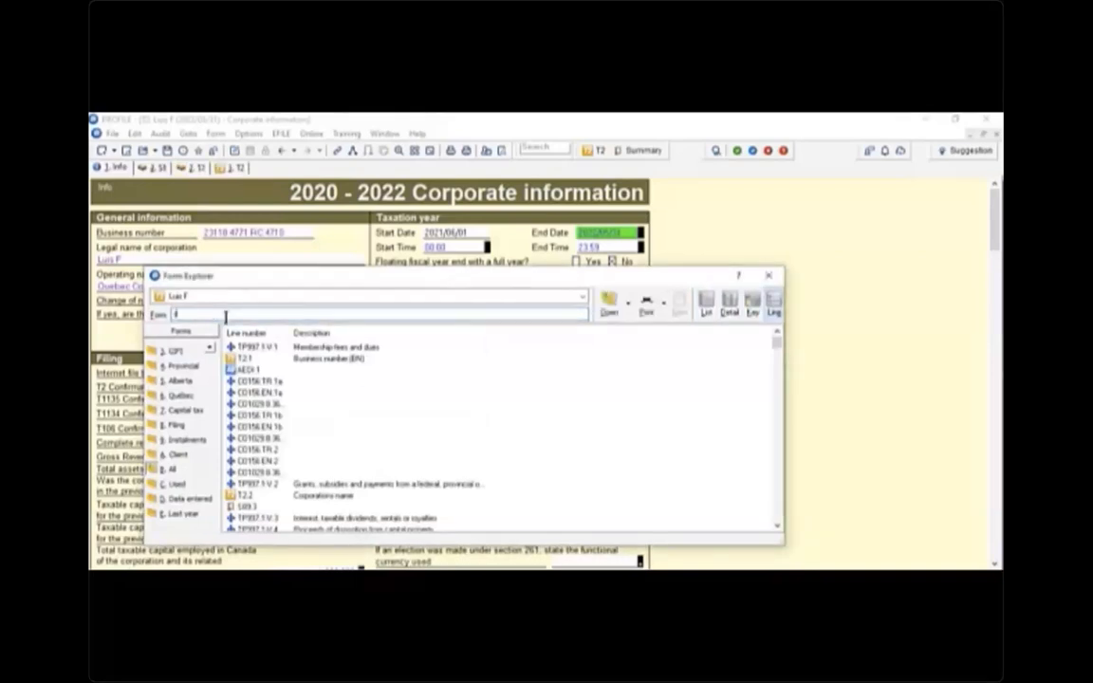
type("8")
key("Return")
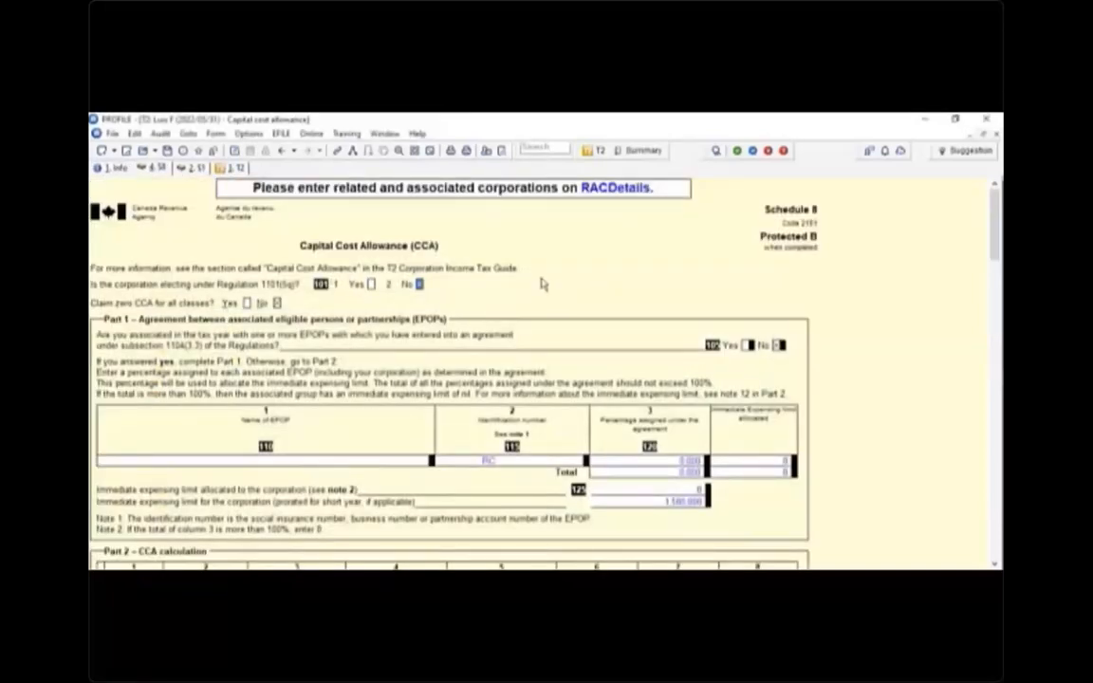
scroll(540, 283, "down", 1)
scroll(540, 283, "down", 8)
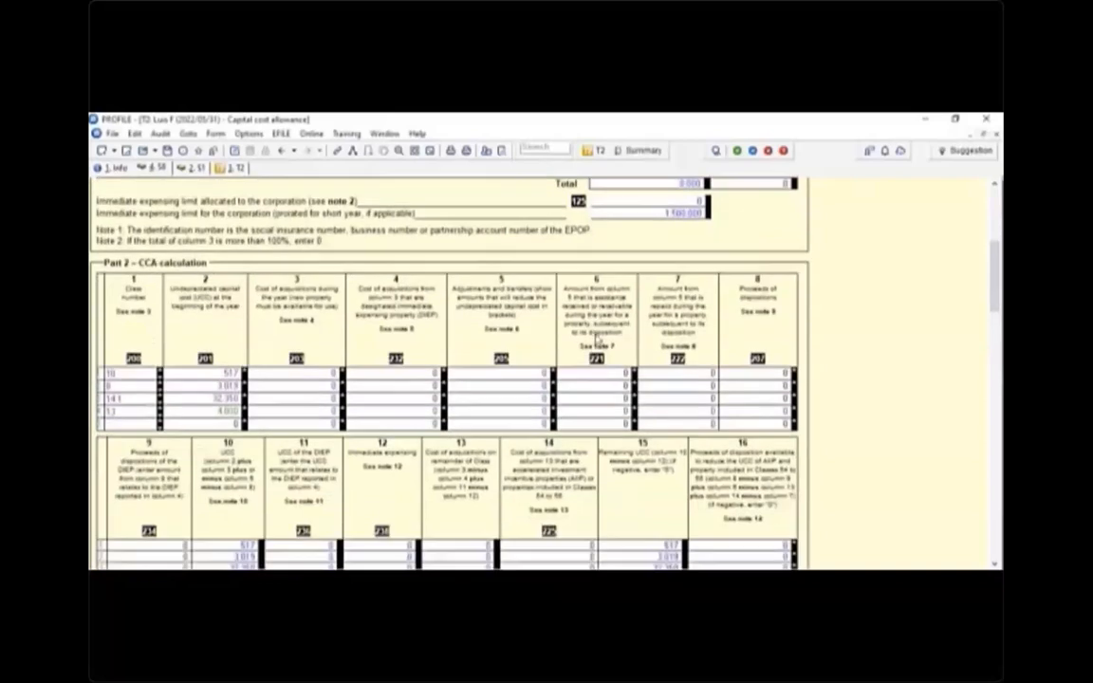
- Search the return for "dividend" and open Schedule 3, Dividends received and taxable dividends paid
left_click(537, 149)
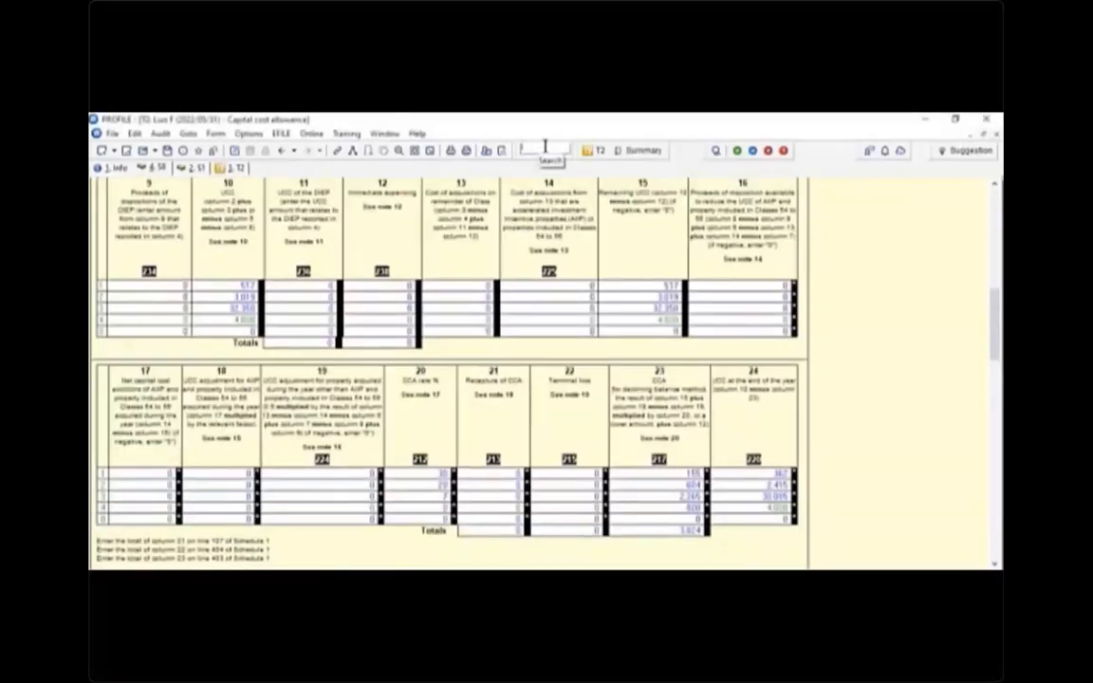
type("div")
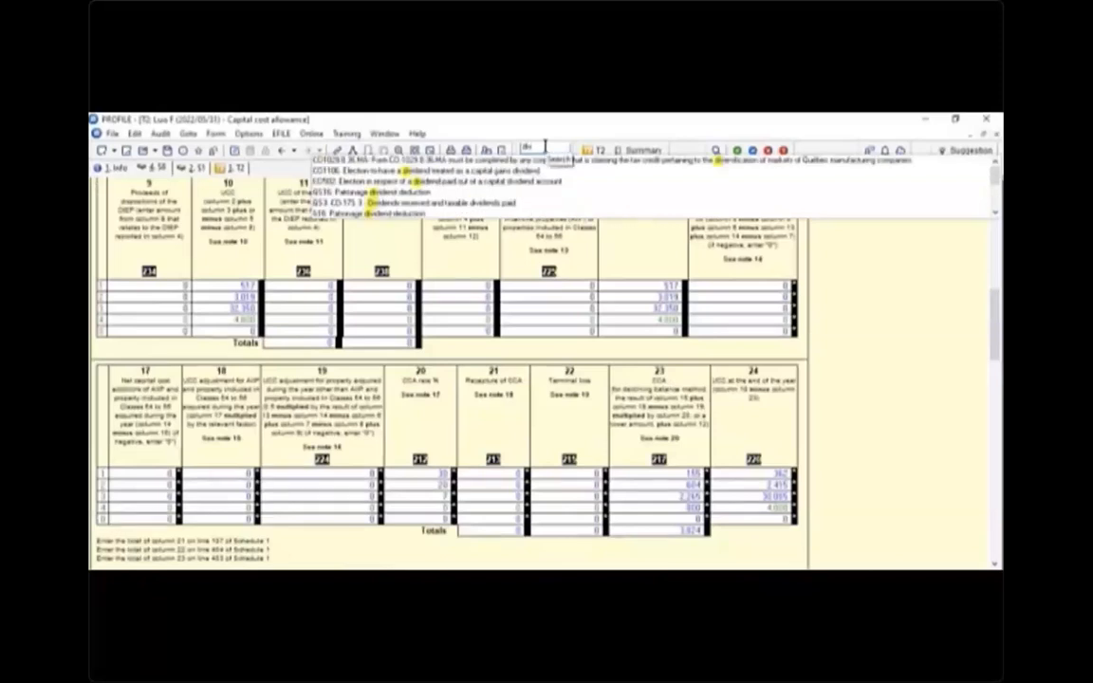
type("idend")
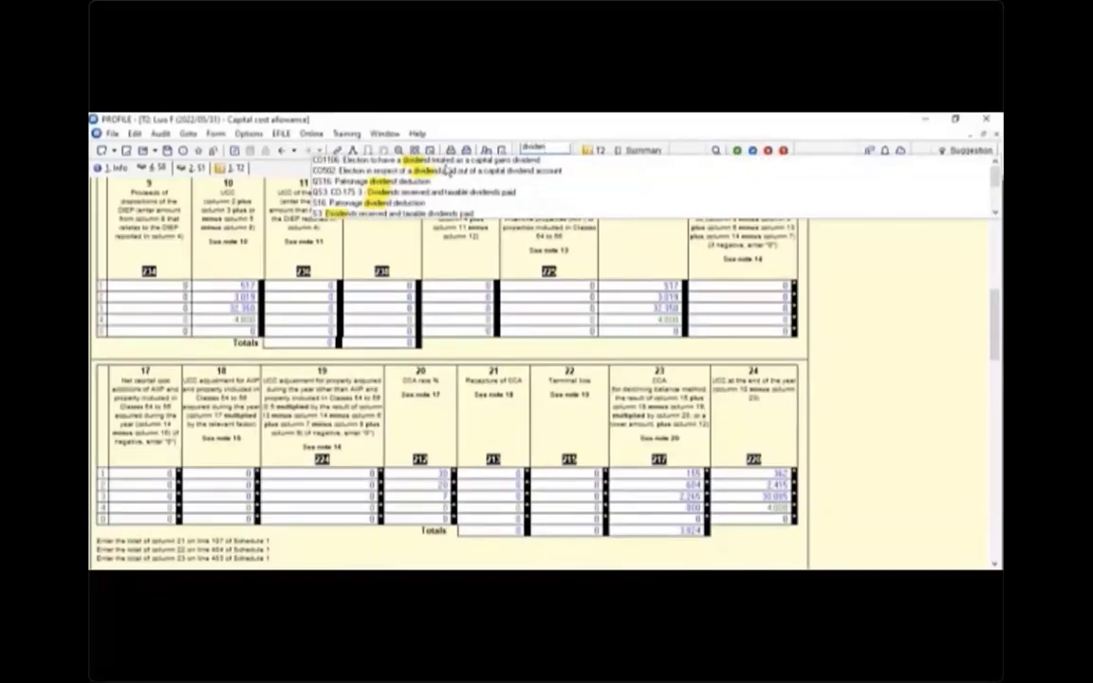
left_click(360, 193)
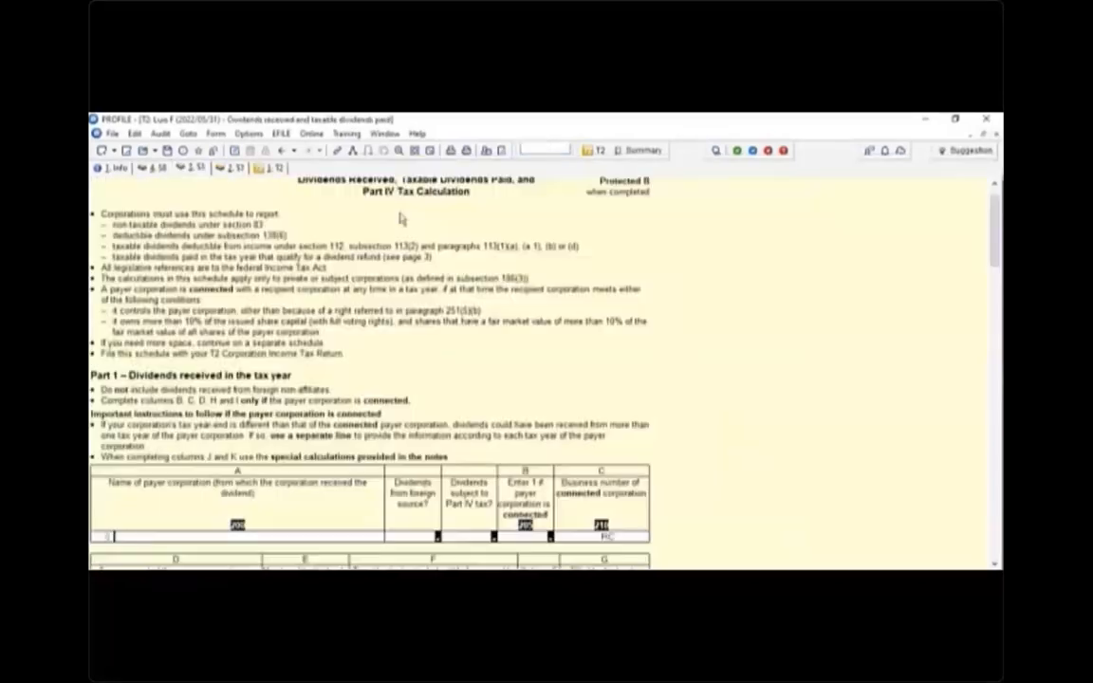
scroll(561, 258, "up", 1)
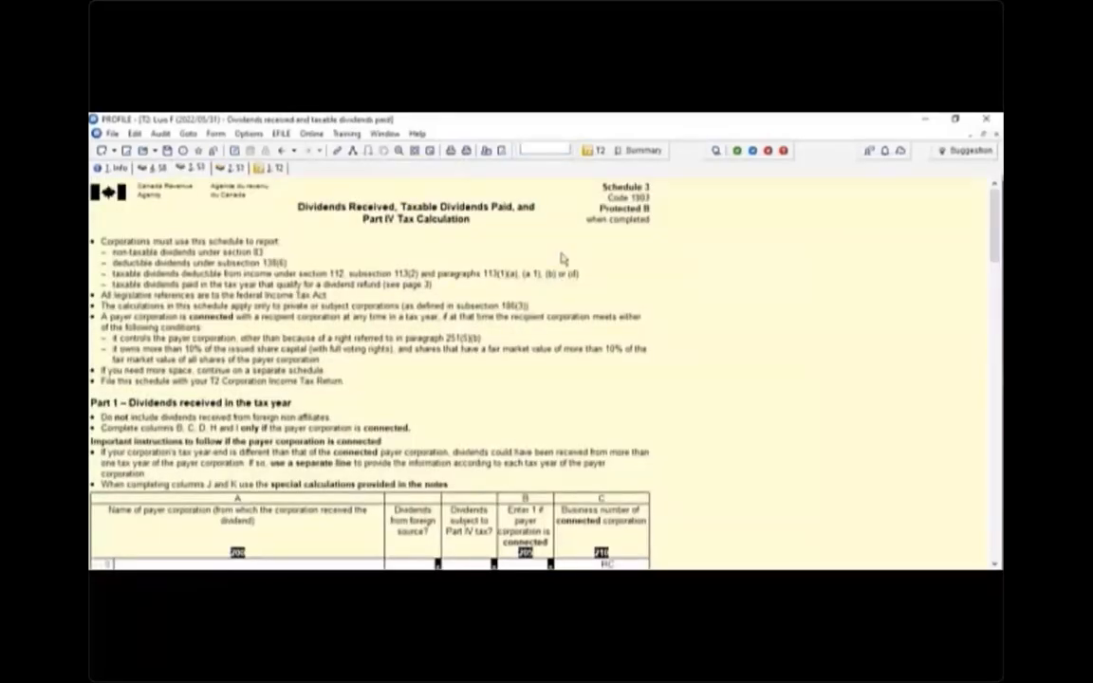
scroll(569, 270, "down", 5)
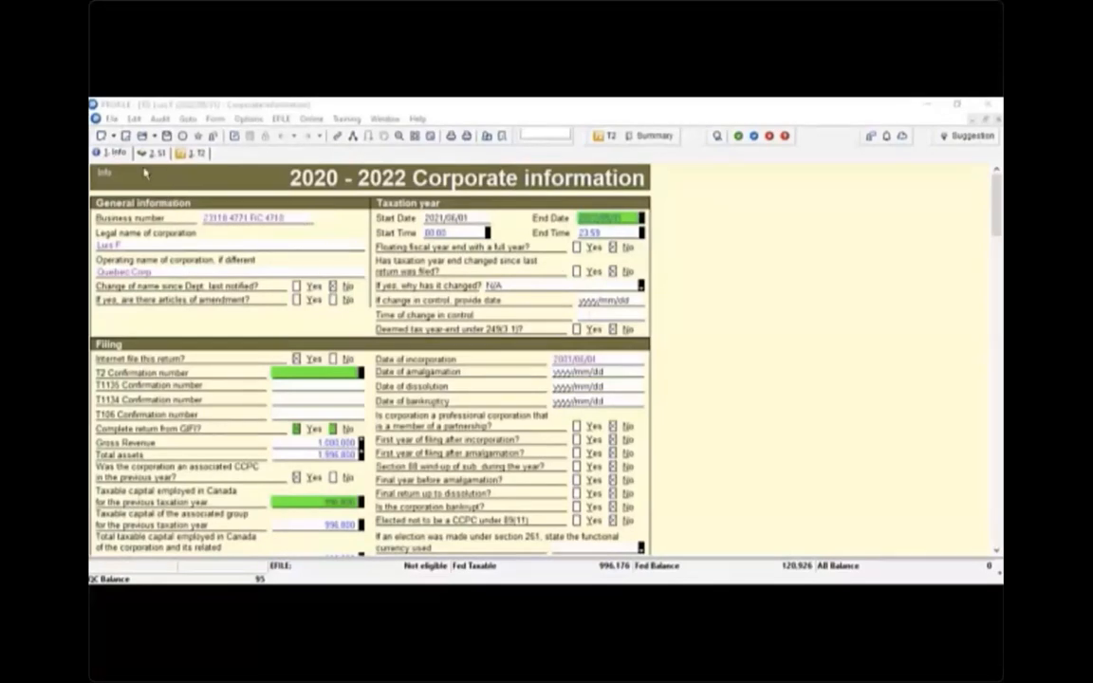
left_click(112, 121)
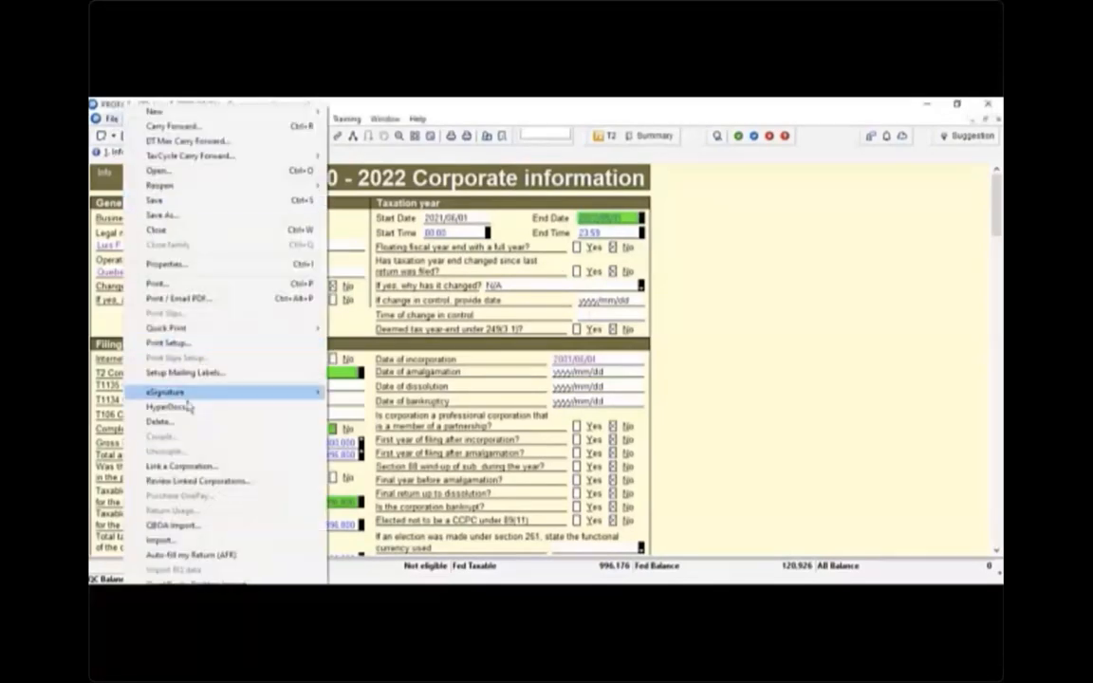
left_click(194, 465)
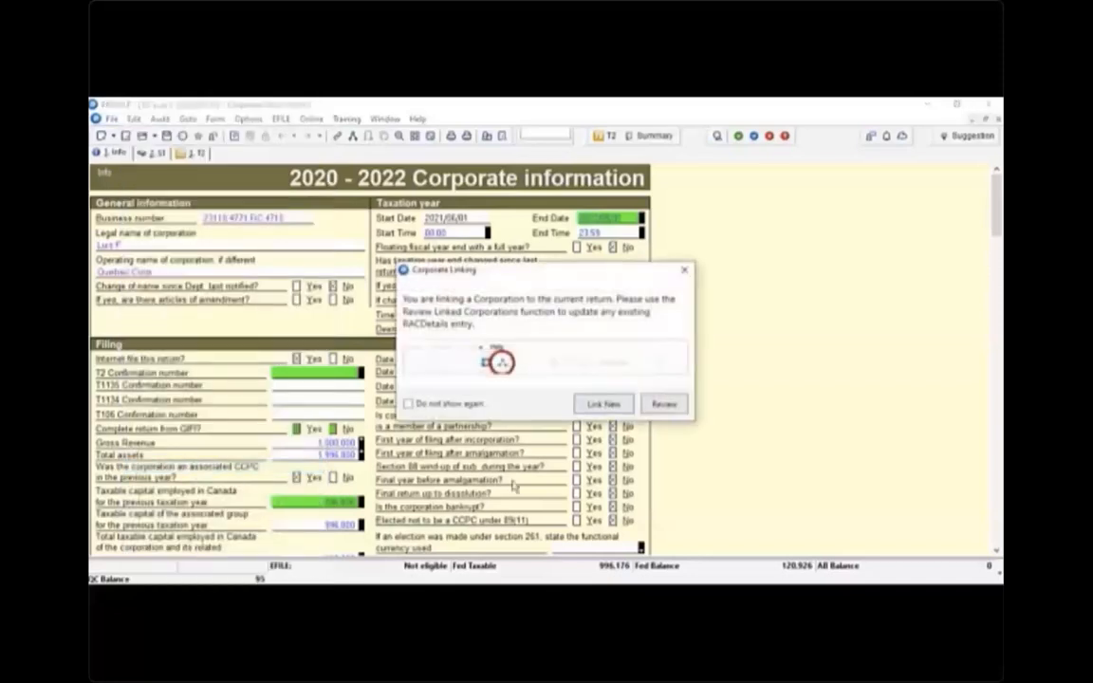
left_click(683, 273)
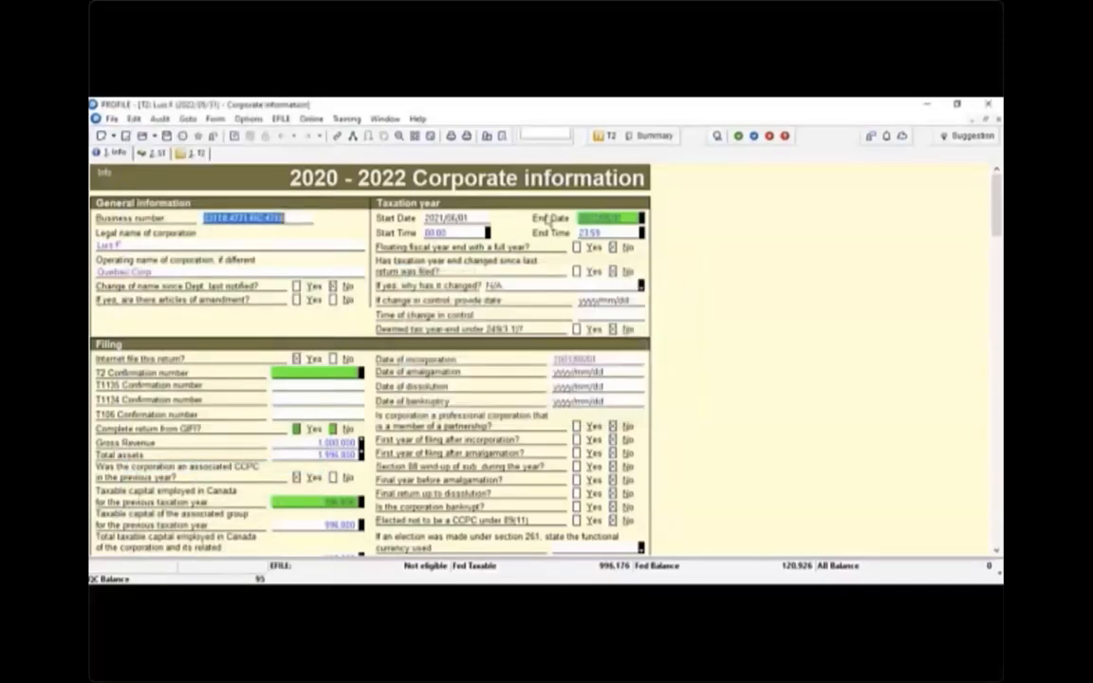
- Start linking a new corporation to the current return, using the T2 file Sox Inc (20211231).GT2
left_click(336, 138)
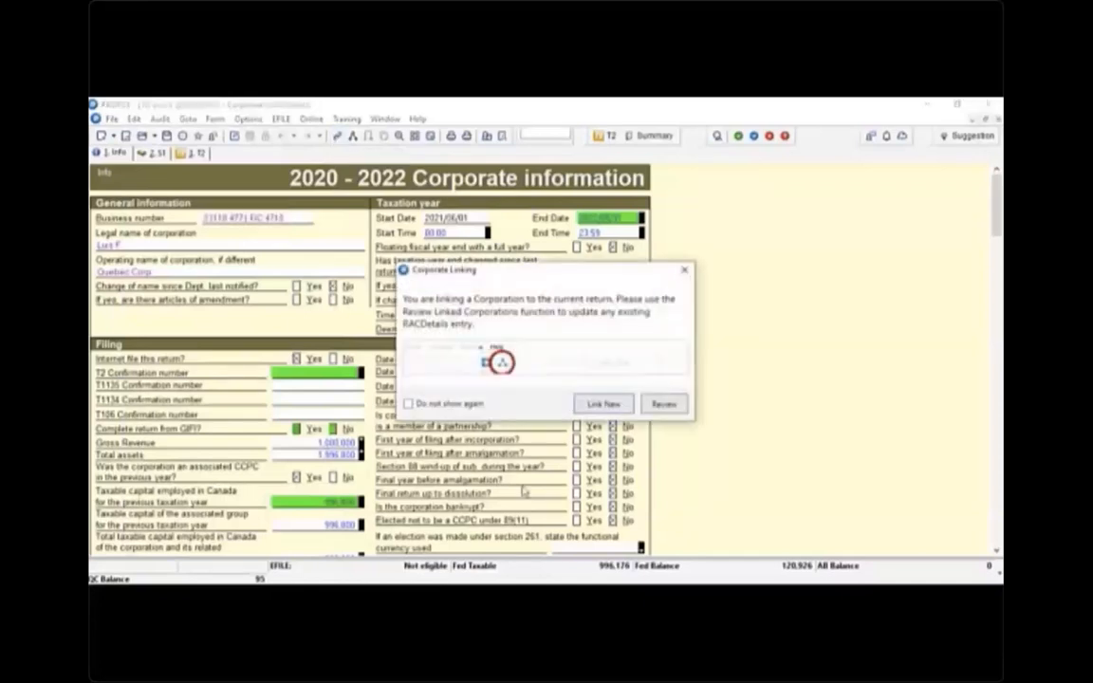
left_click(604, 404)
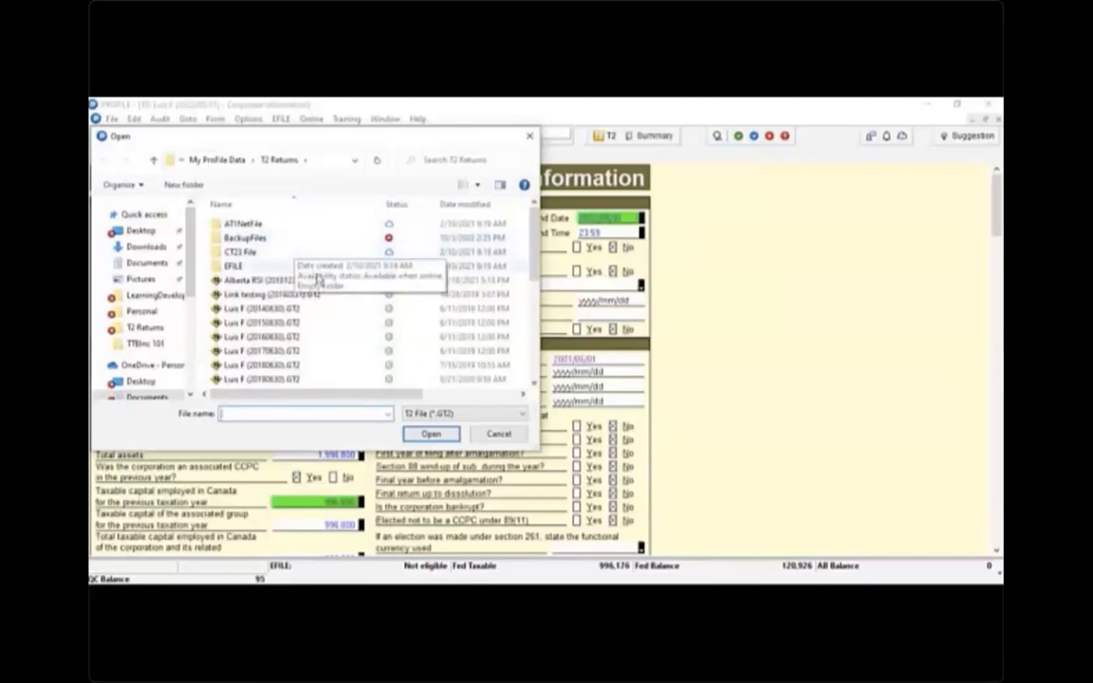
scroll(325, 286, "down", 2)
scroll(325, 285, "down", 3)
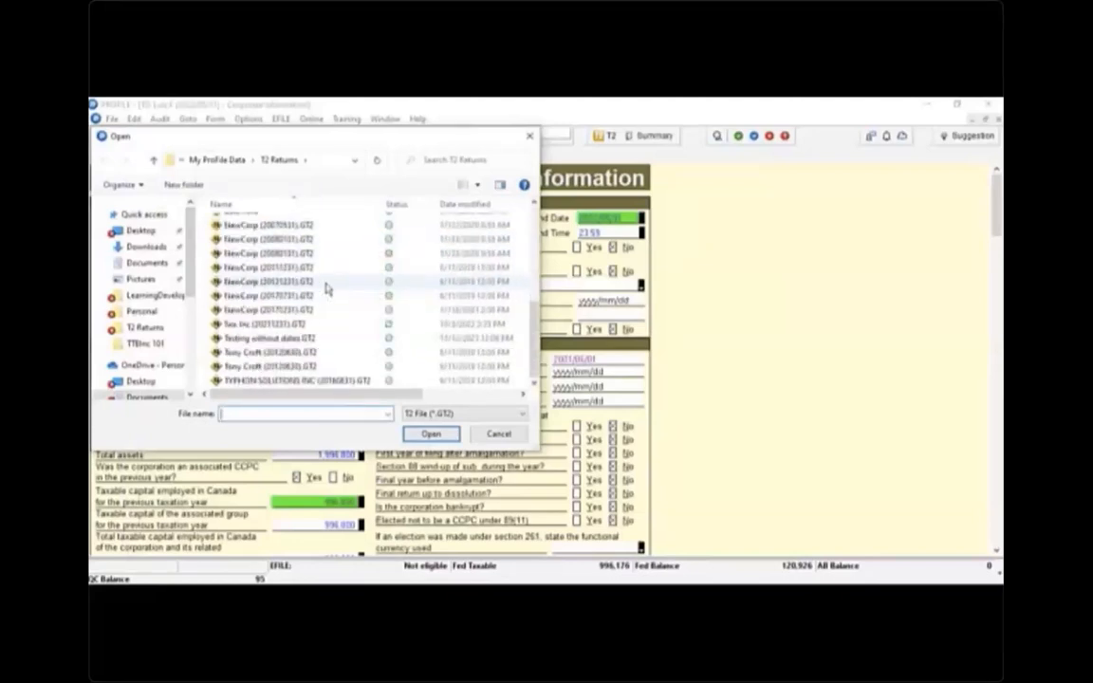
left_click(283, 324)
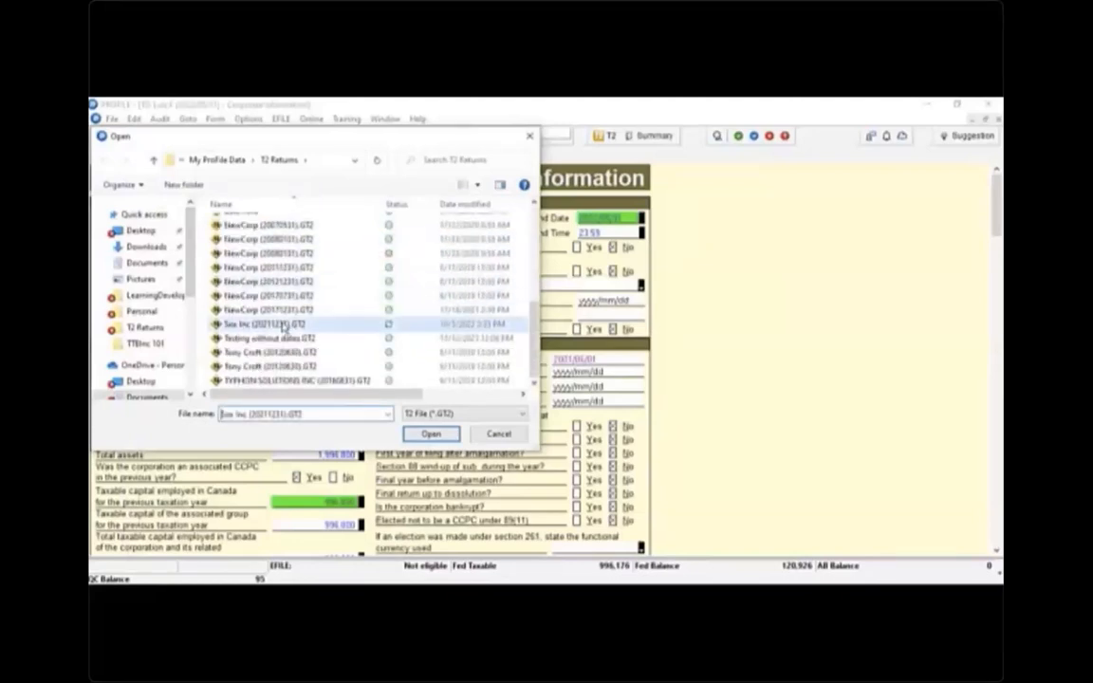
left_click(432, 435)
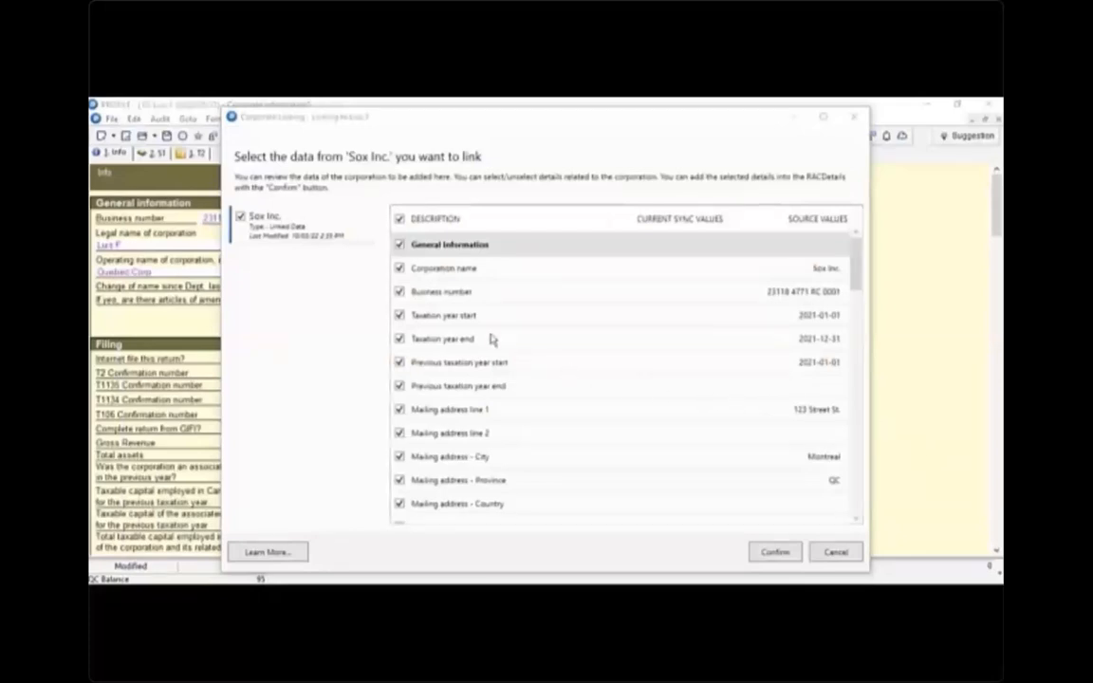
- Review all the selected Sox Inc. data, confirm the link with every item included, and finish without linking another corporation
scroll(494, 346, "down", 10)
scroll(495, 351, "down", 15)
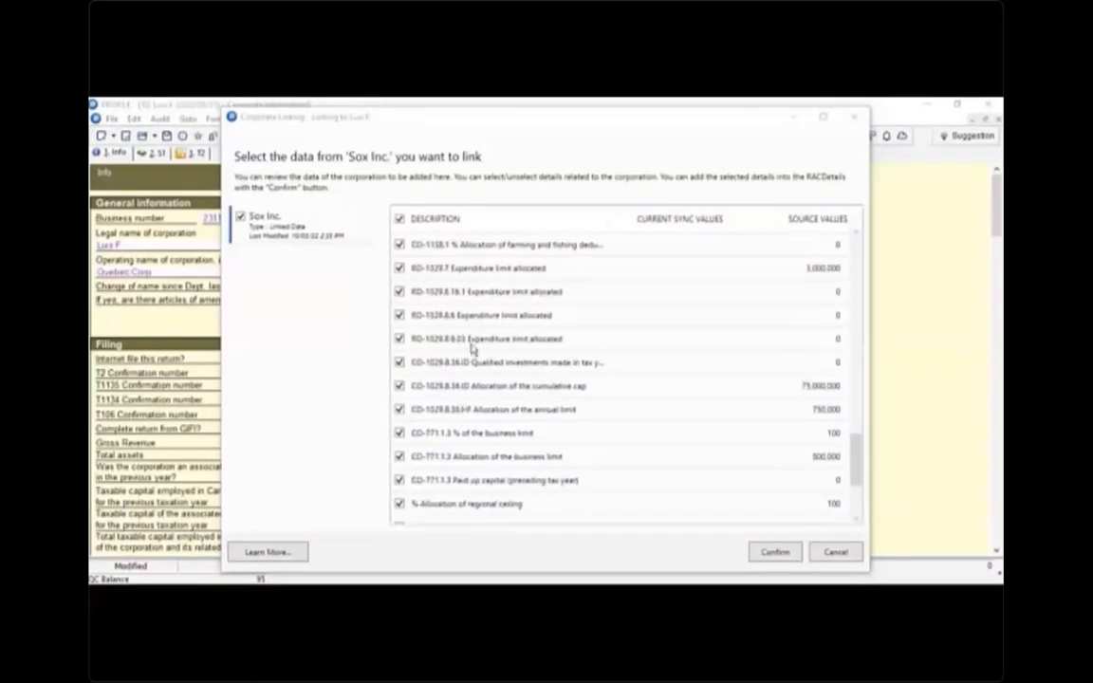
scroll(473, 353, "down", 3)
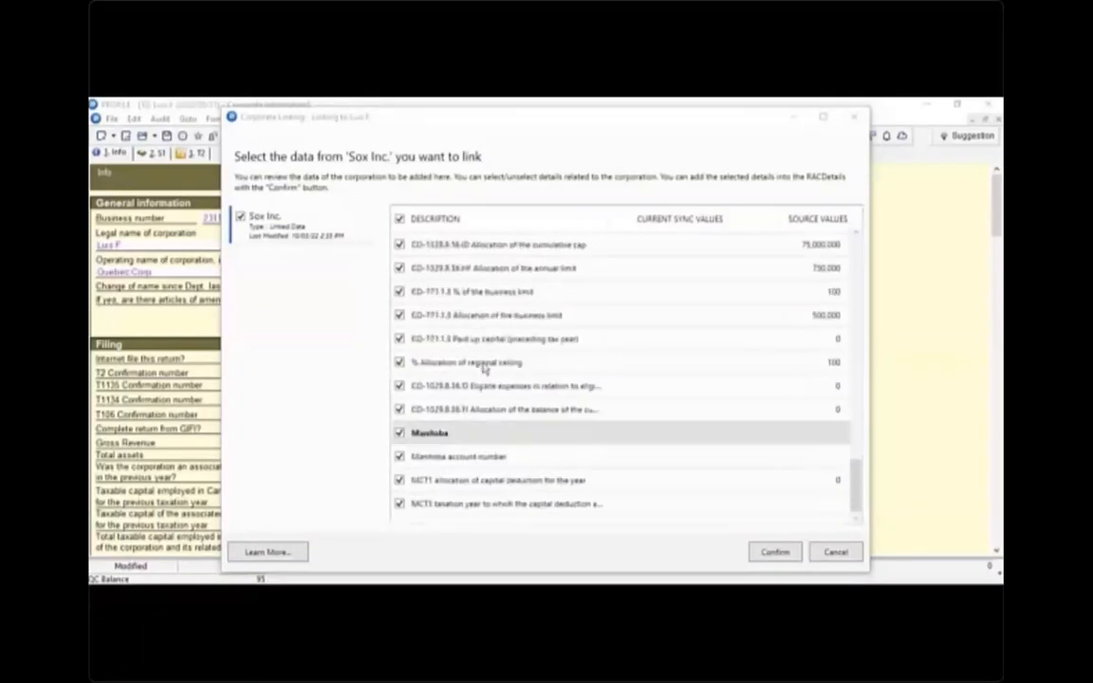
left_click(776, 556)
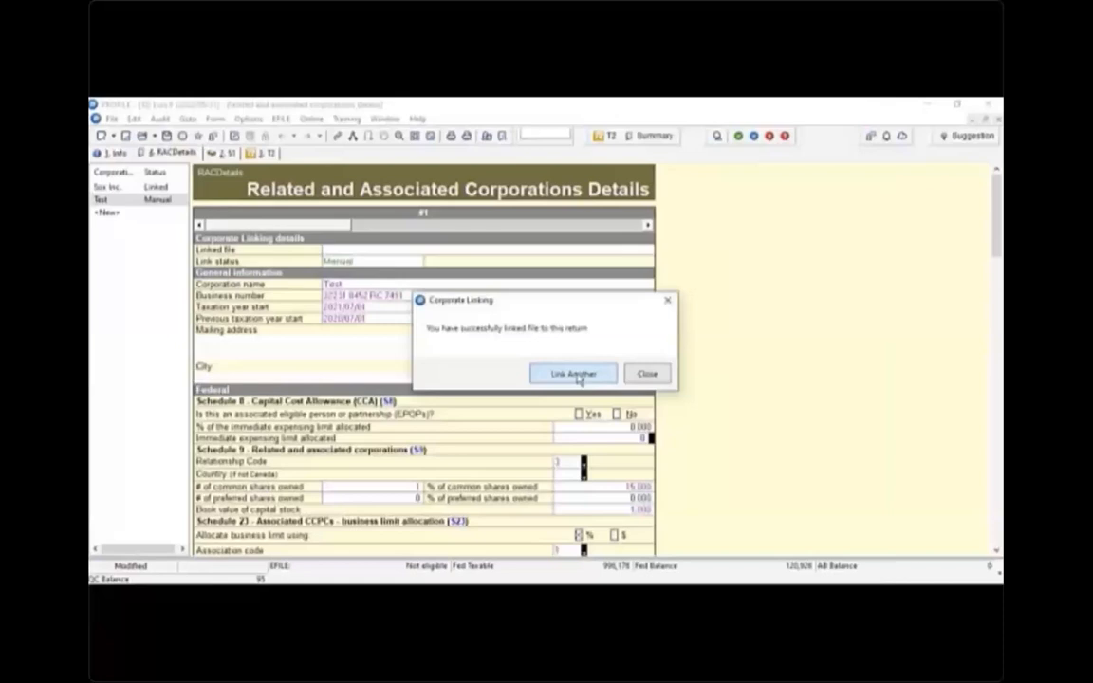
left_click(648, 374)
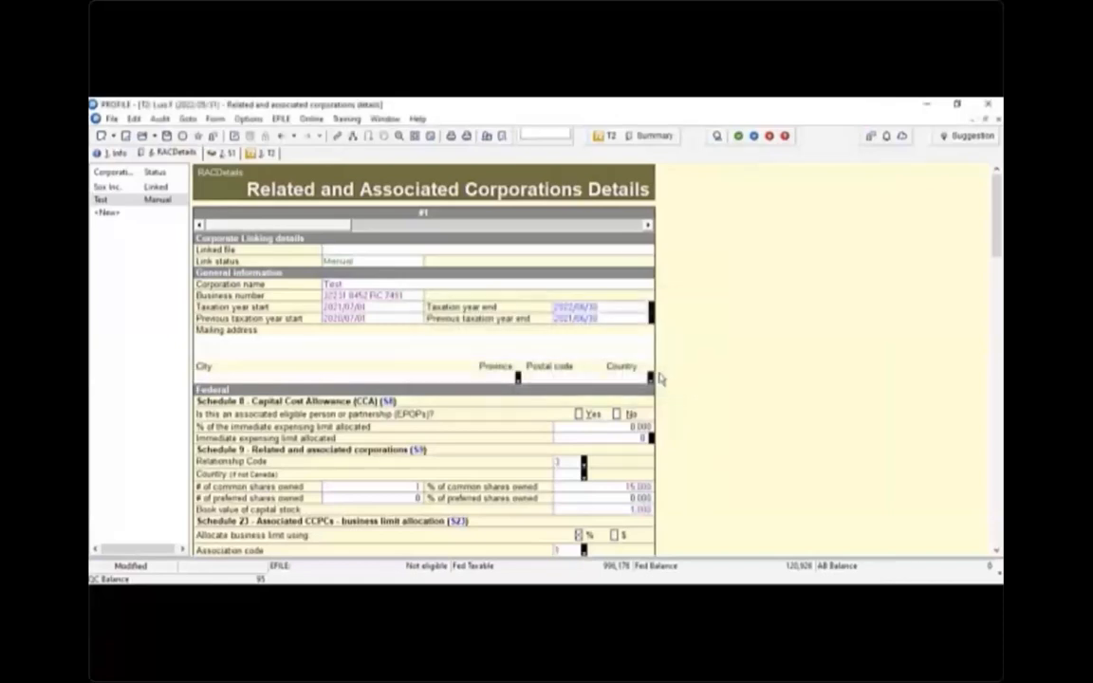
- Look through the Test corporation's entry in the Related and Associated Corporations Details form
scroll(661, 379, "down", 1)
scroll(655, 370, "down", 3)
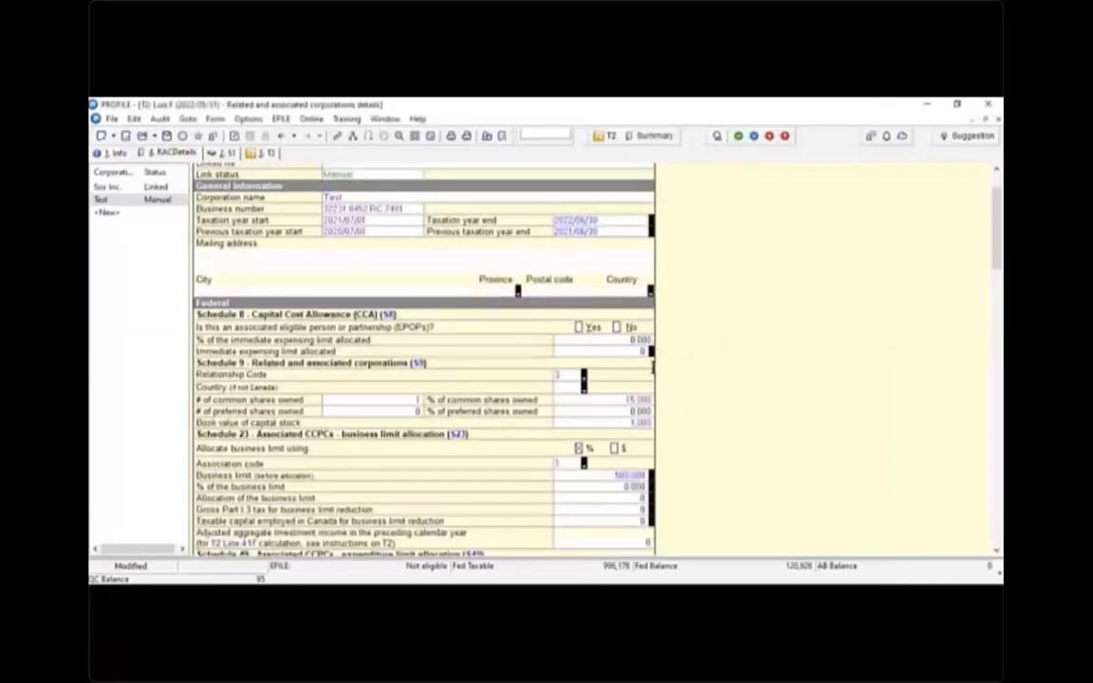
scroll(652, 368, "up", 4)
left_click(648, 226)
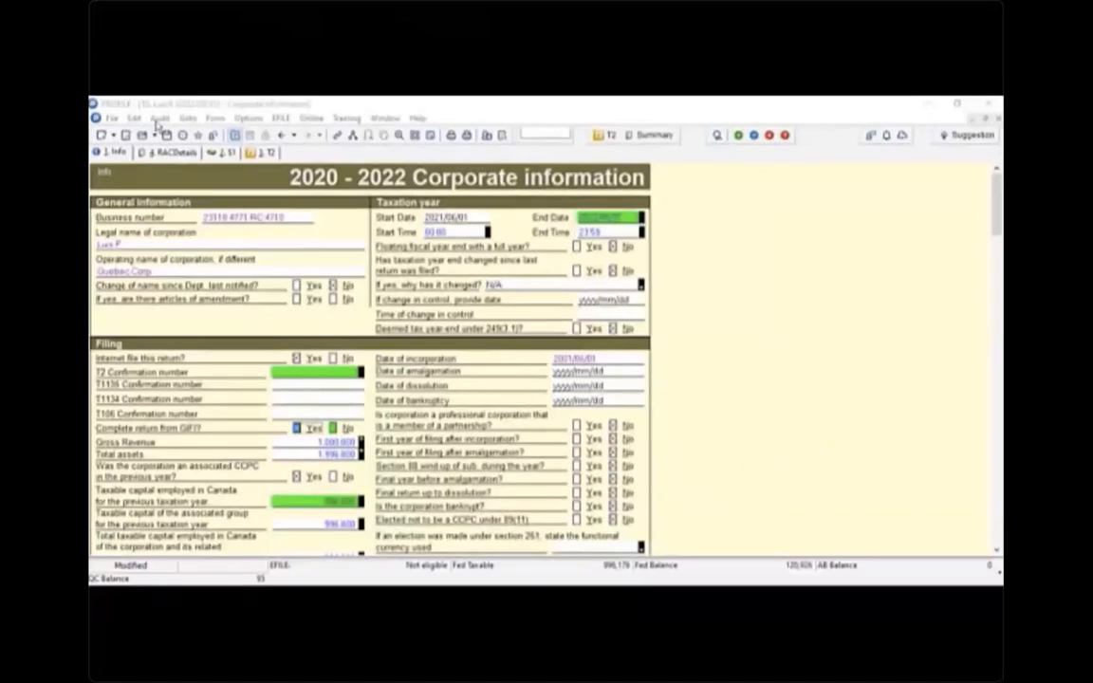
- Display the Auditor for the T2 return while on the Corporate information form
left_click(160, 119)
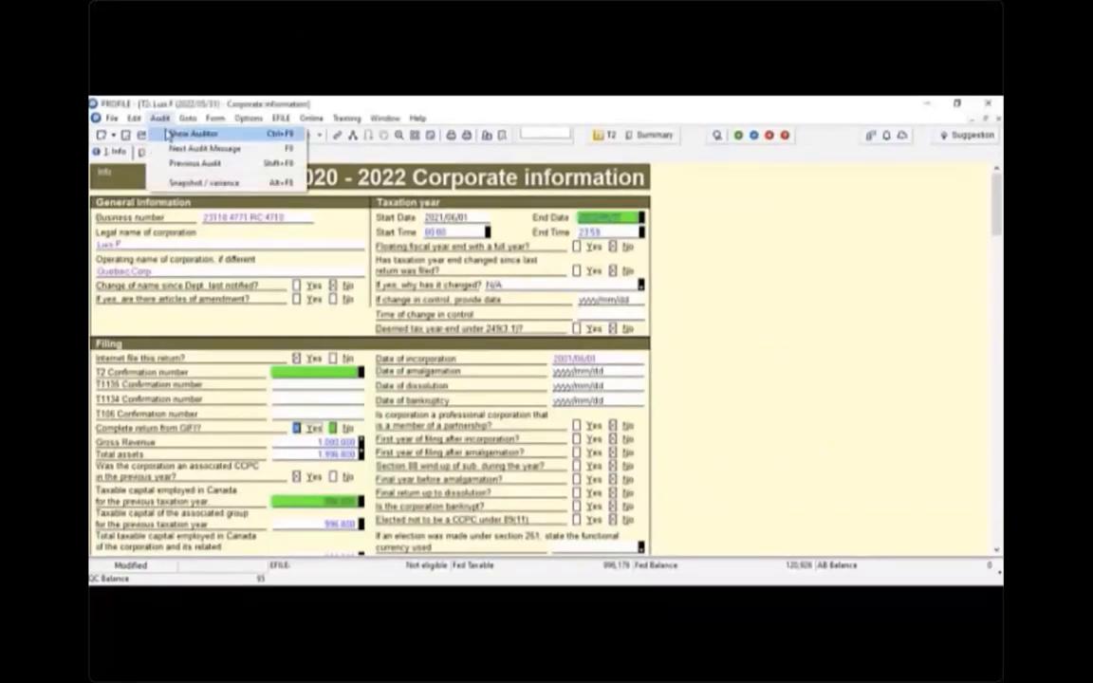
left_click(167, 134)
left_click(718, 134)
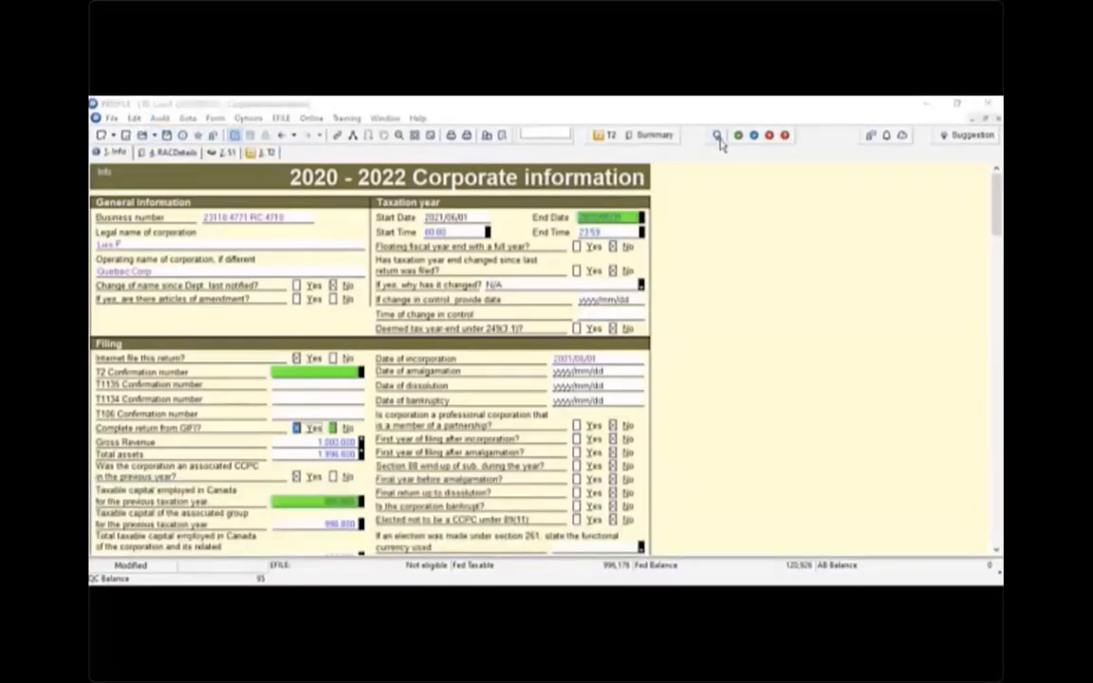
left_click(718, 135)
left_click(718, 135)
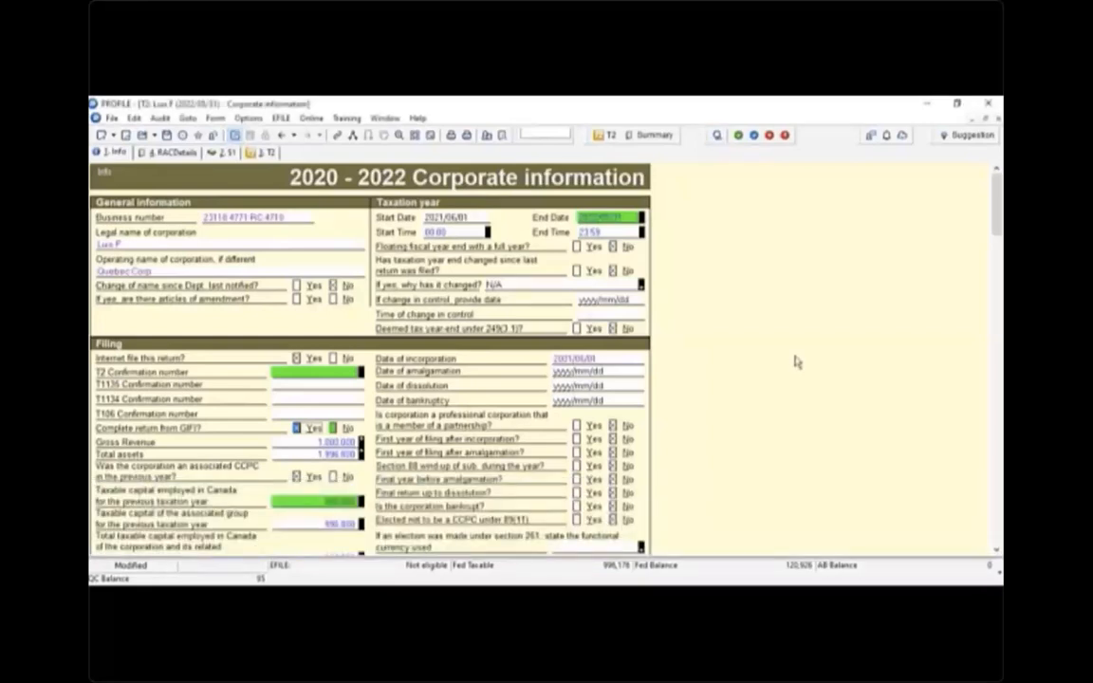
key("F9")
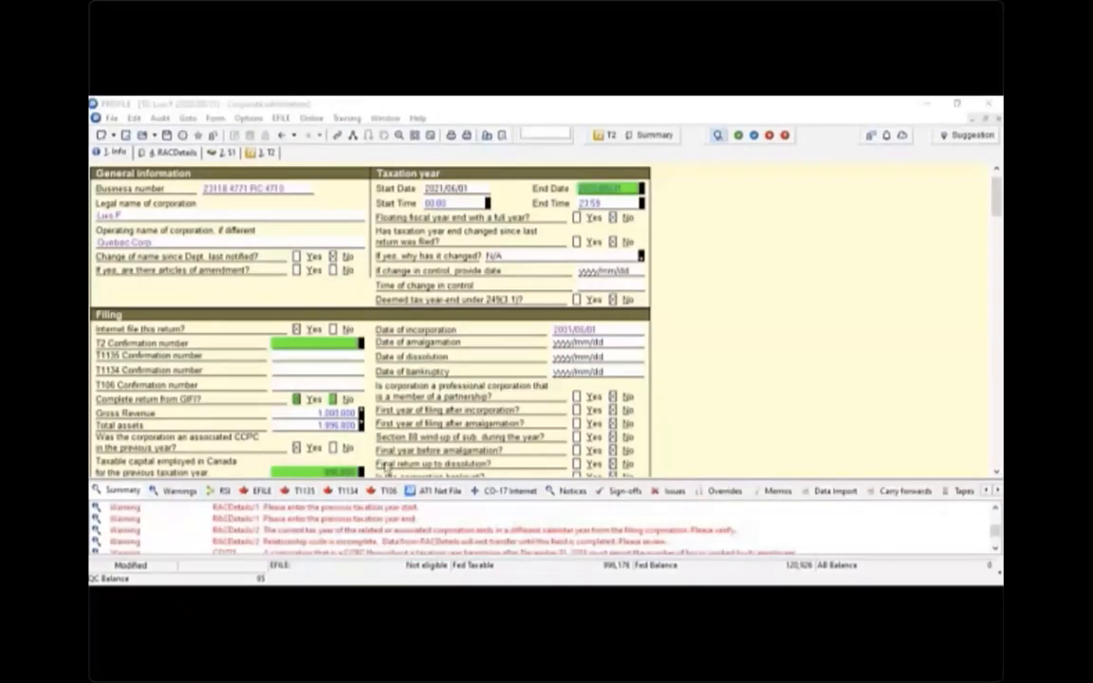
- Review the Auditor's messages by category: Summary, Warnings, RSI, EFILE, CO-17 Internet, Overrides and Data Import, returning to Warnings
left_click(129, 494)
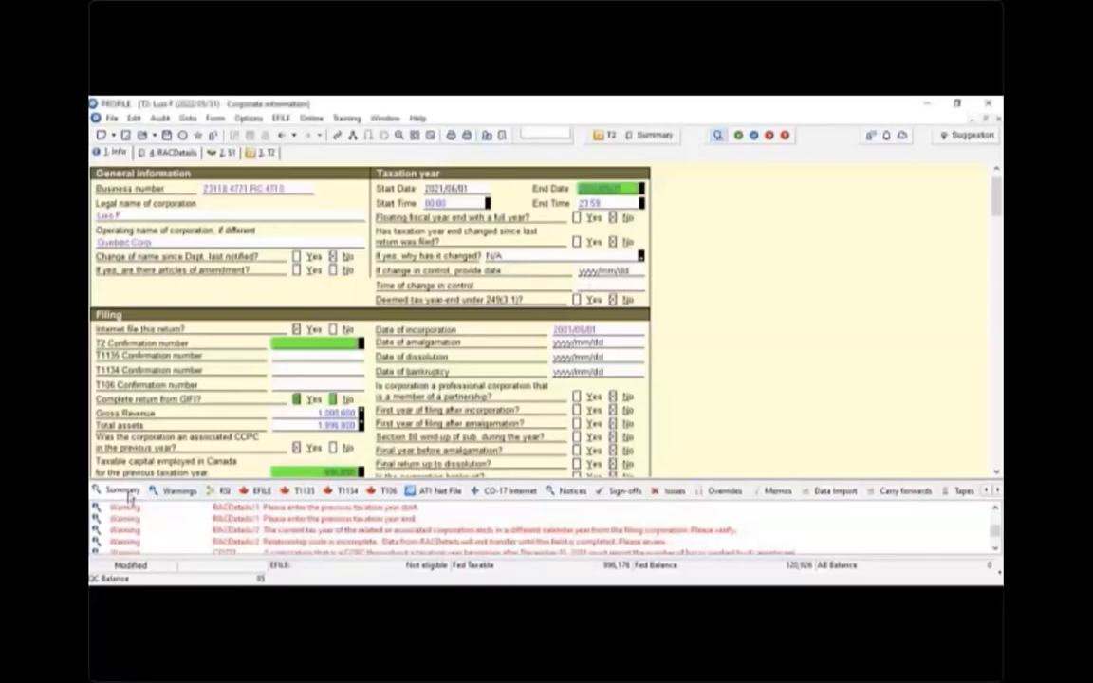
left_click(178, 492)
left_click(224, 491)
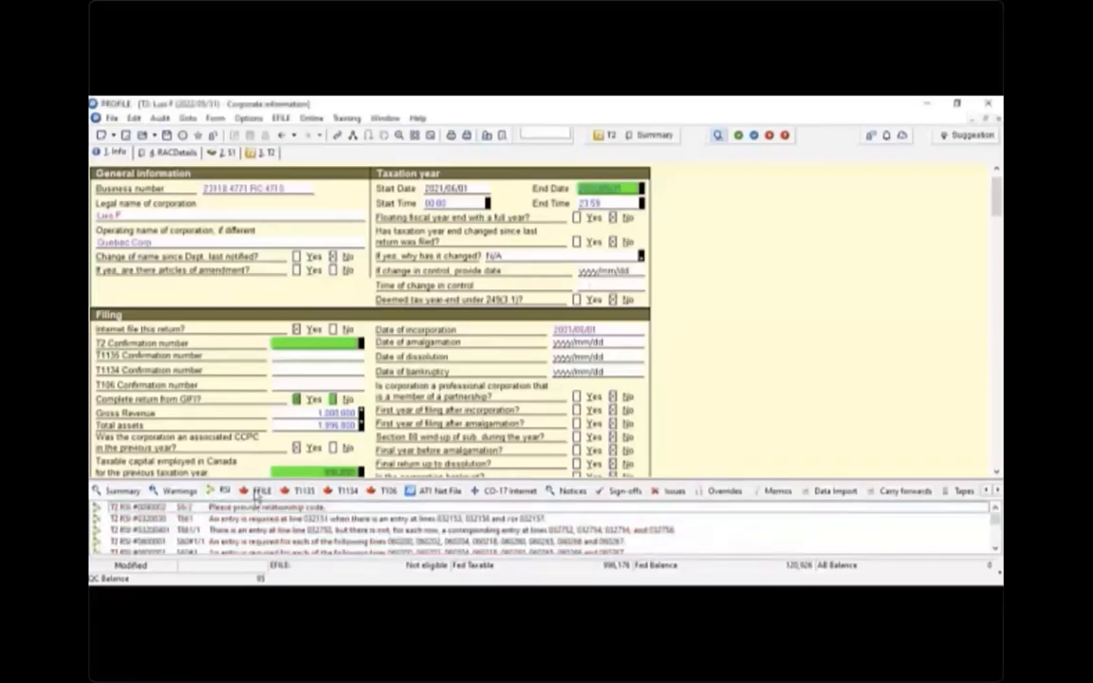
left_click(257, 493)
left_click(528, 493)
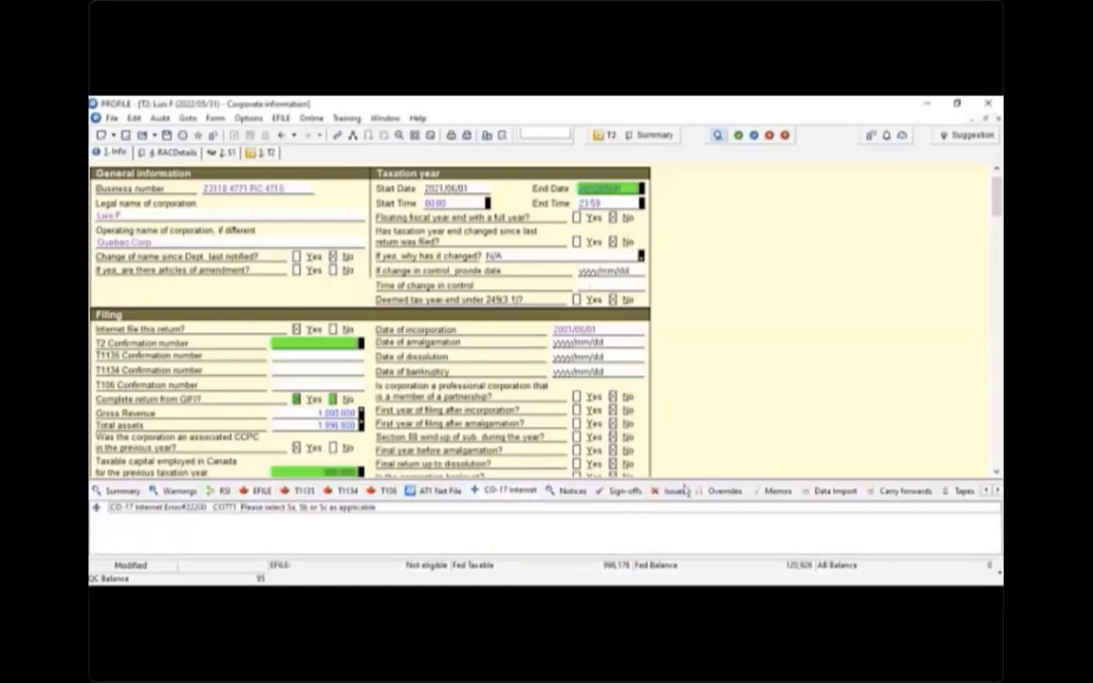
left_click(729, 493)
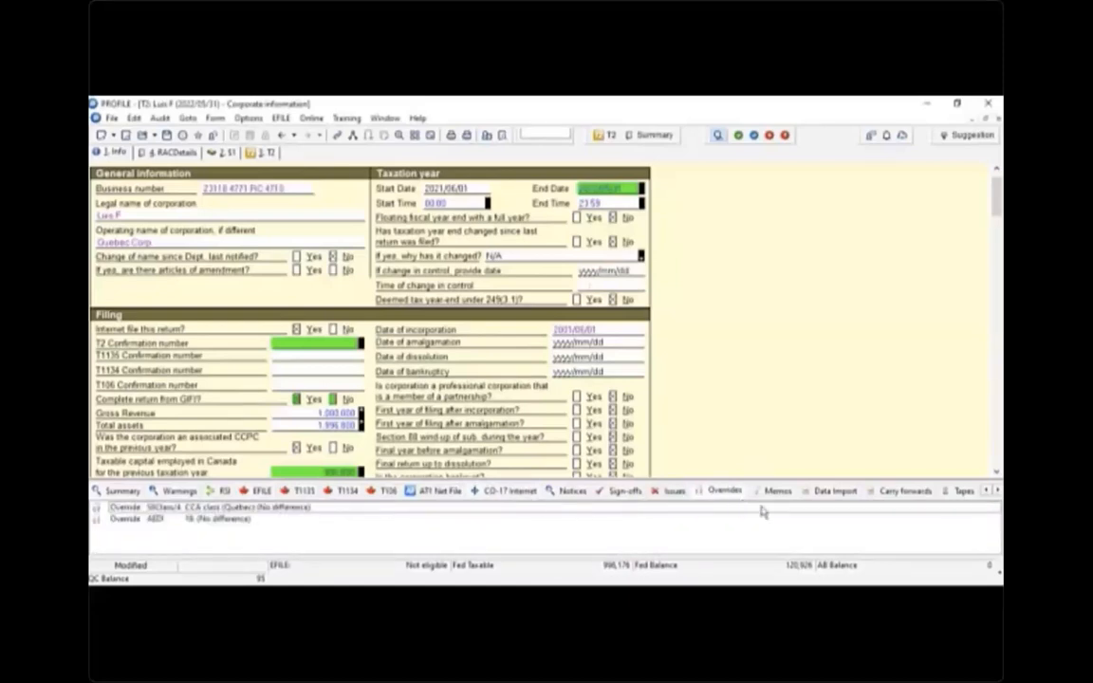
left_click(842, 493)
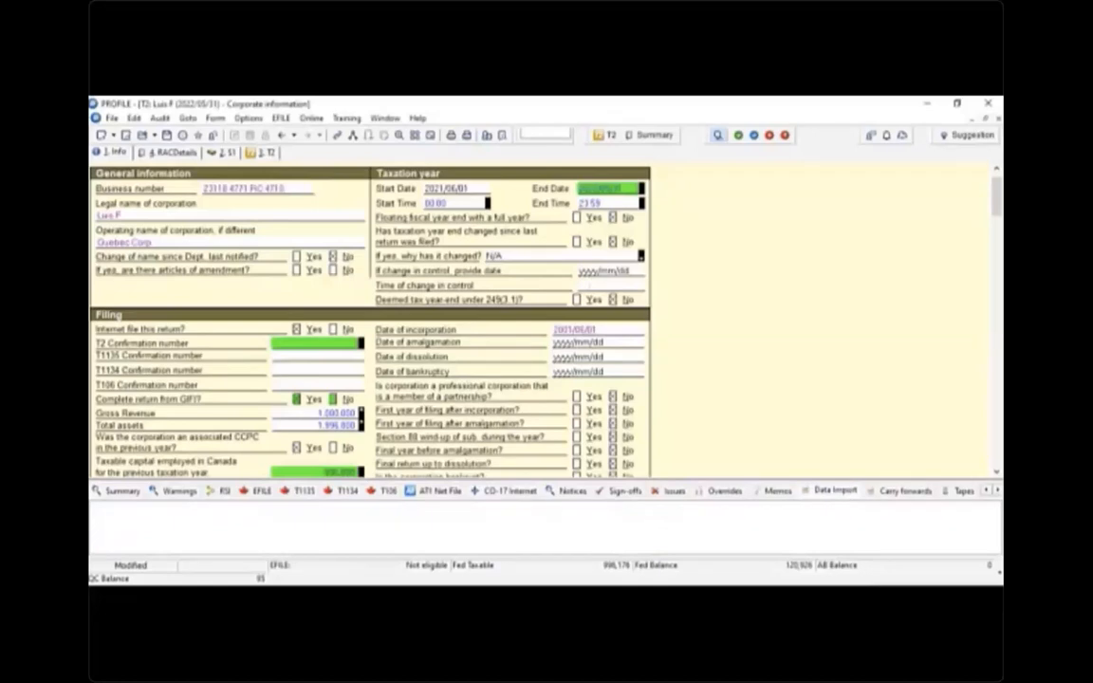
left_click(120, 492)
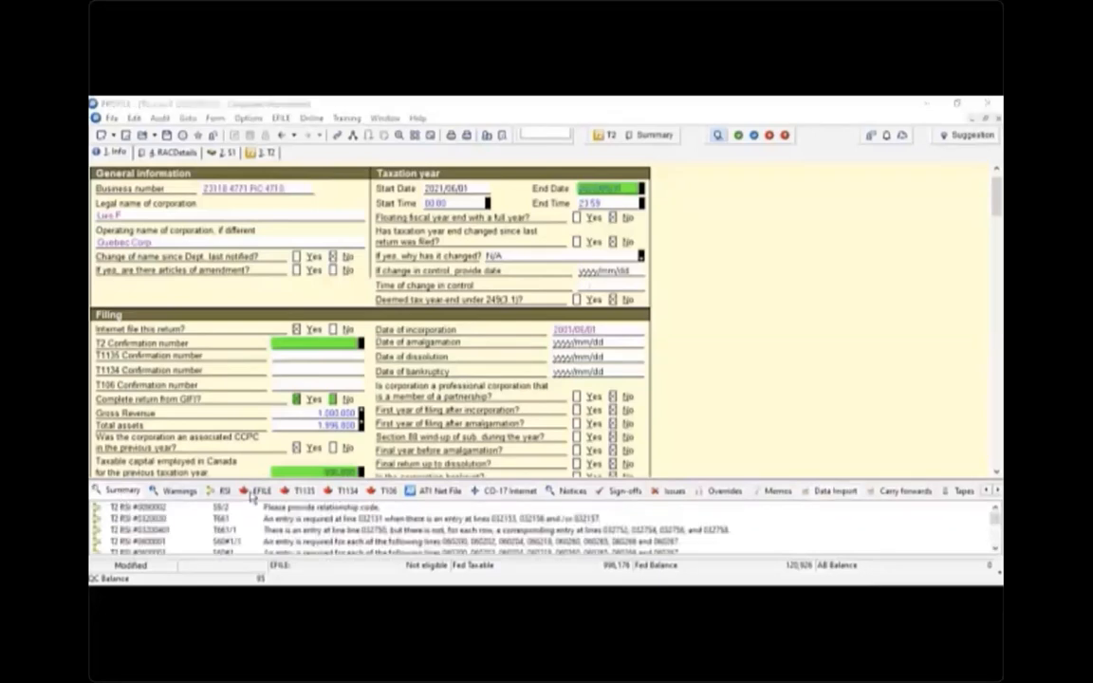
left_click(169, 492)
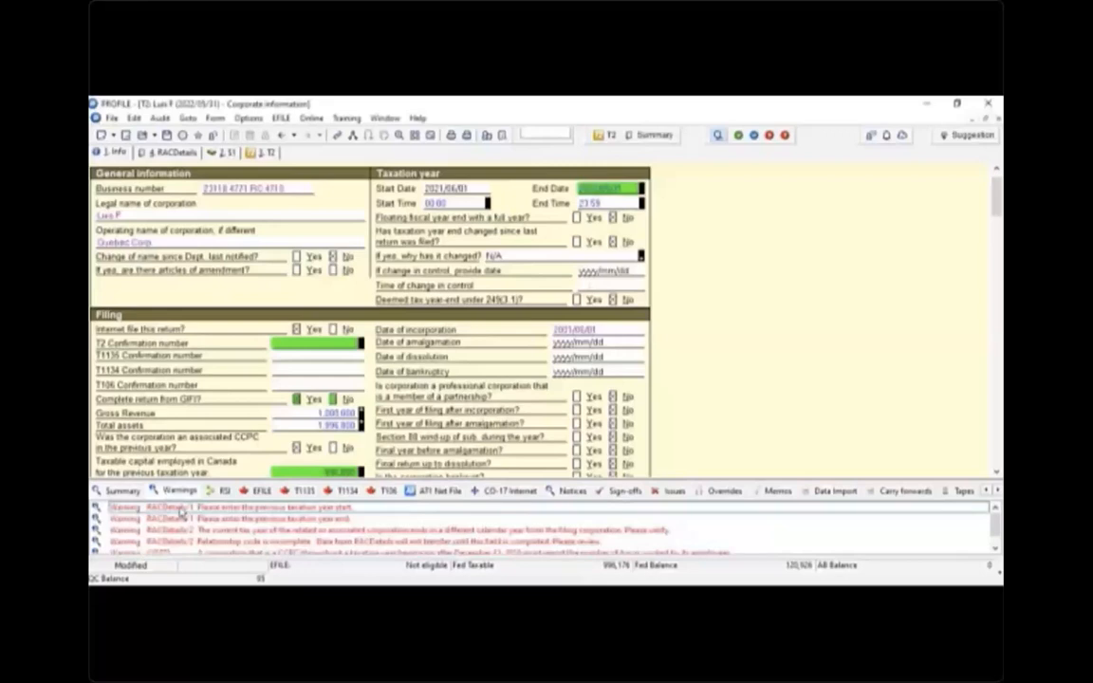
- Mark the RACDetails warning about the missing previous taxation year start with a Preparer Sign-off
right_click(180, 512)
left_click(210, 385)
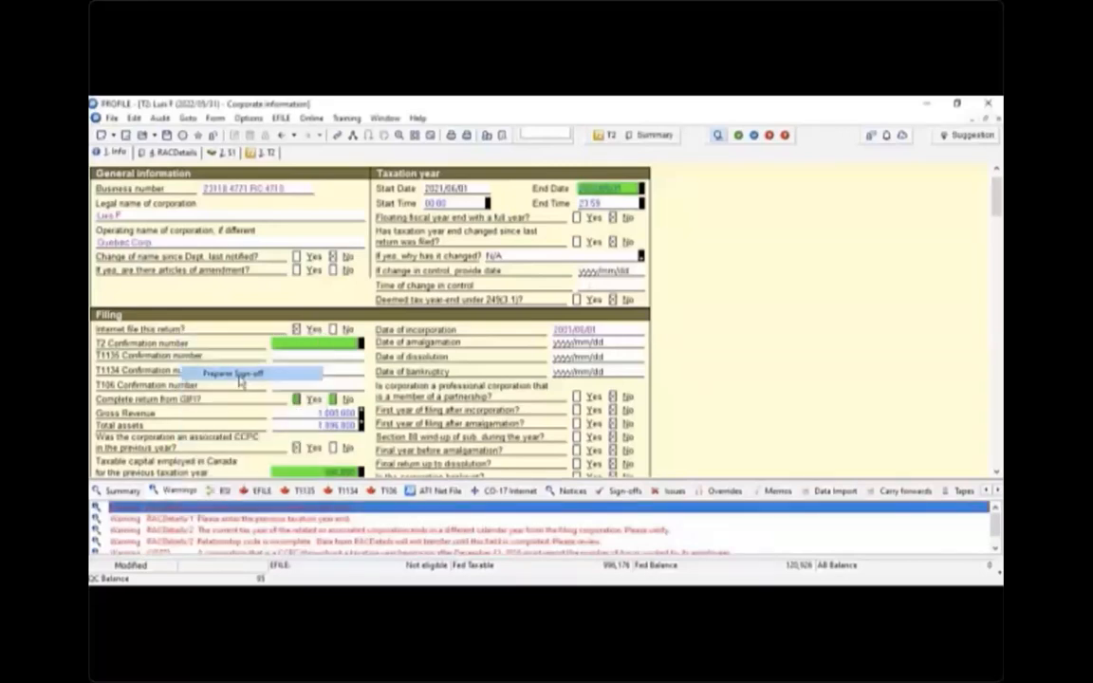
- Examine the Auditor's RSI, EFILE, CO-17 Internet, Overrides and Data Import messages
left_click(225, 492)
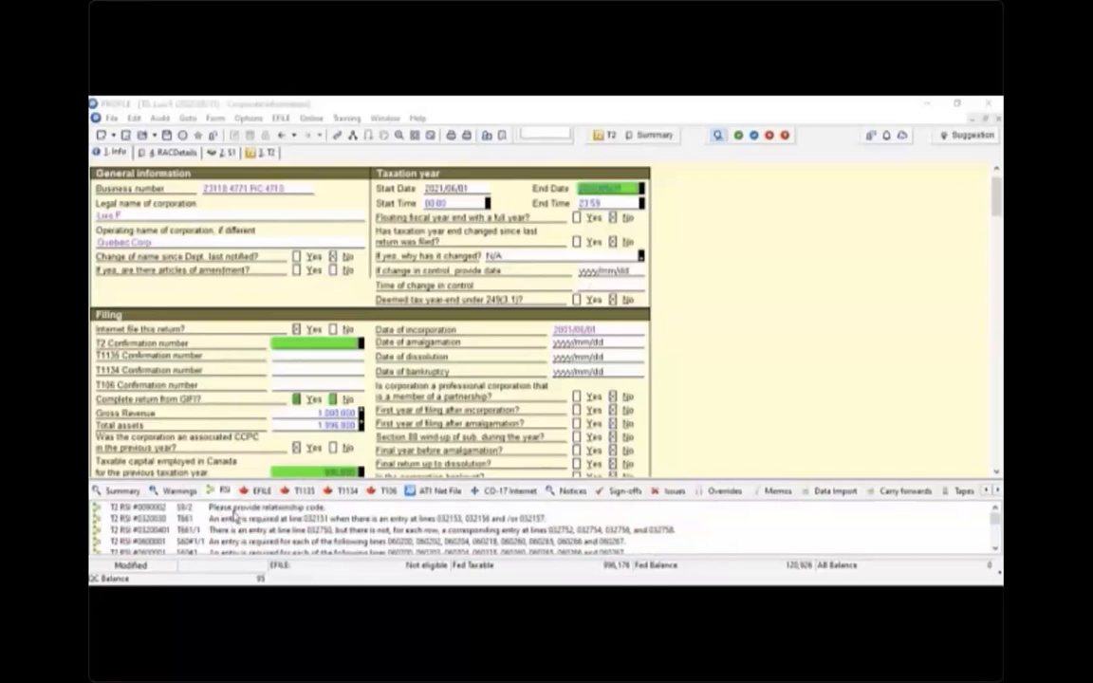
left_click(258, 490)
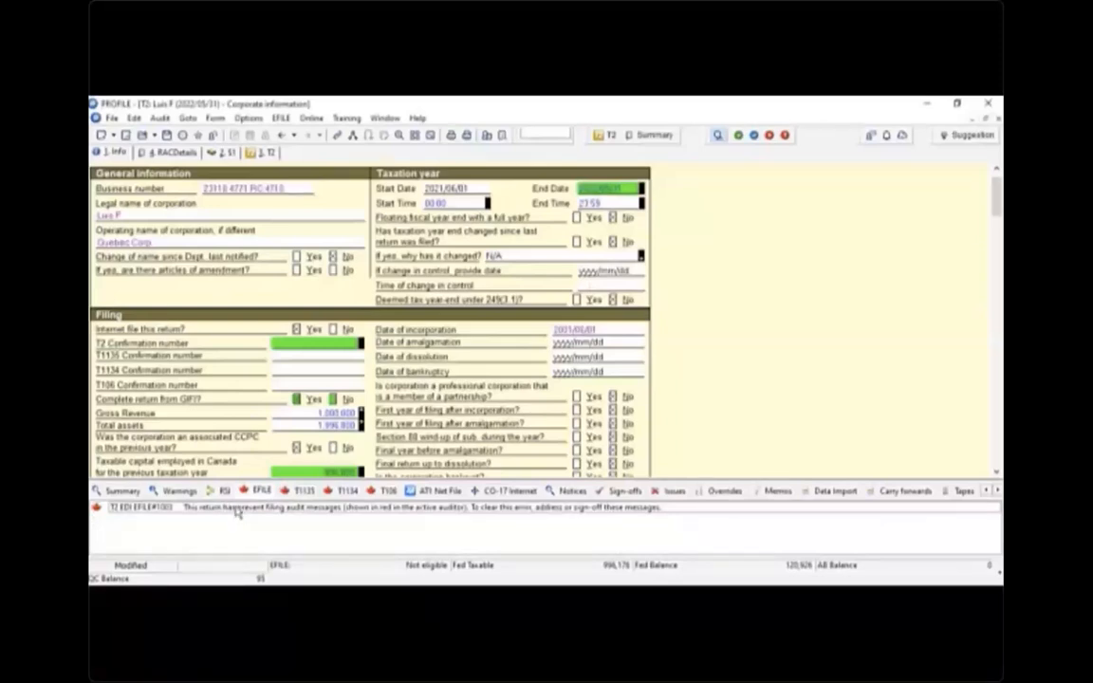
left_click(503, 491)
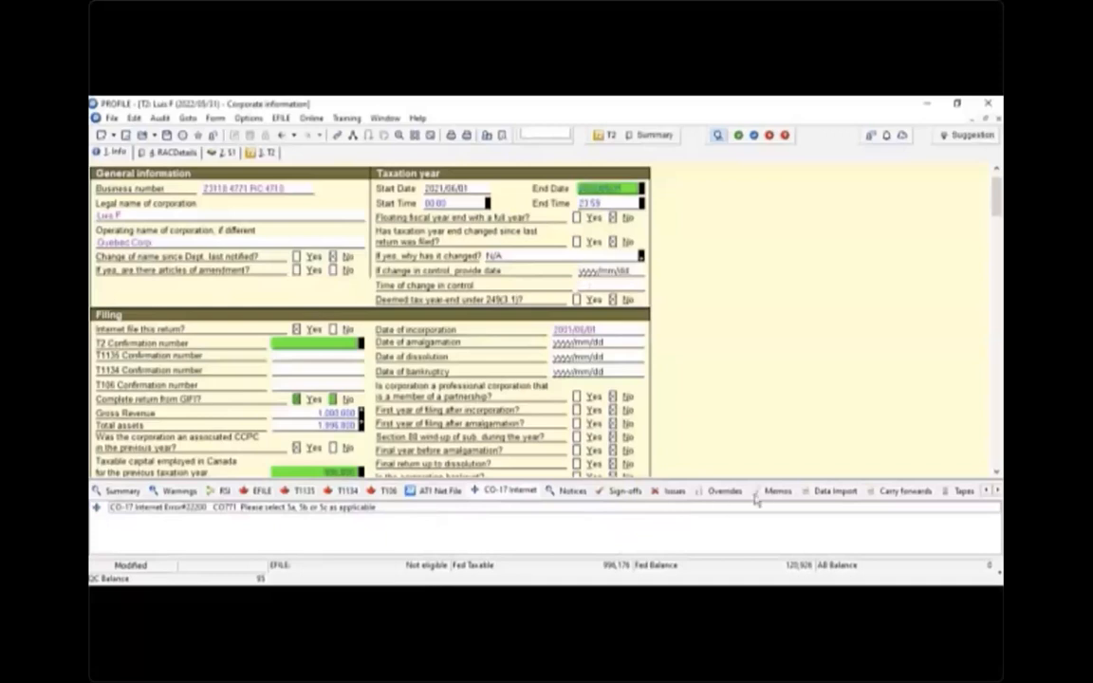
left_click(725, 491)
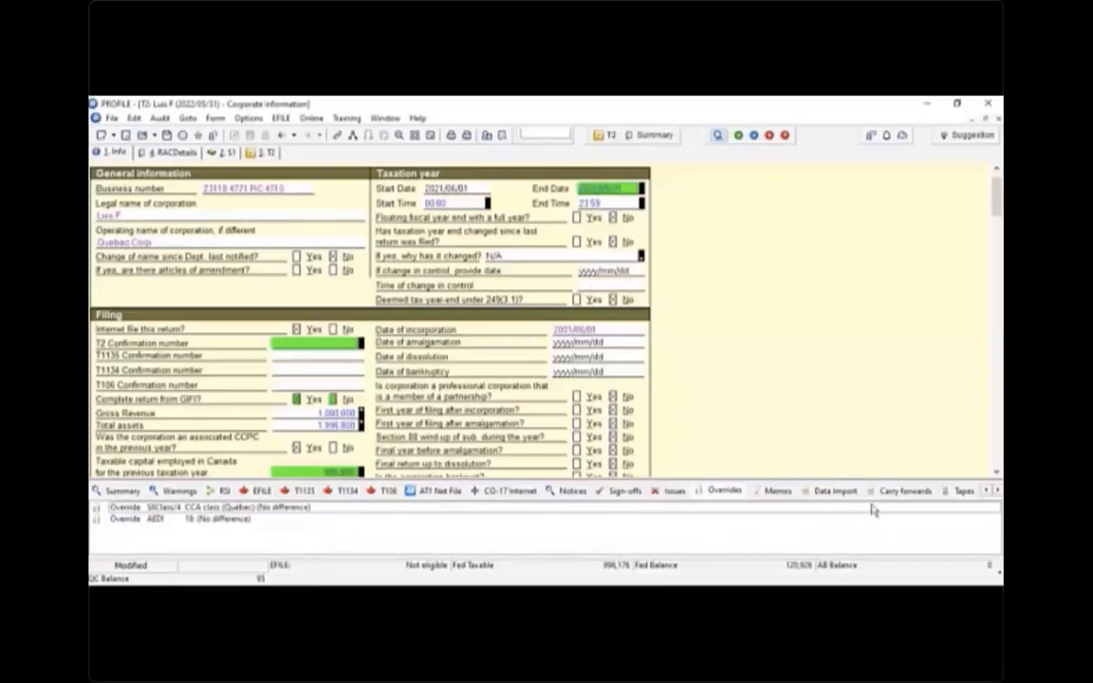
left_click(835, 490)
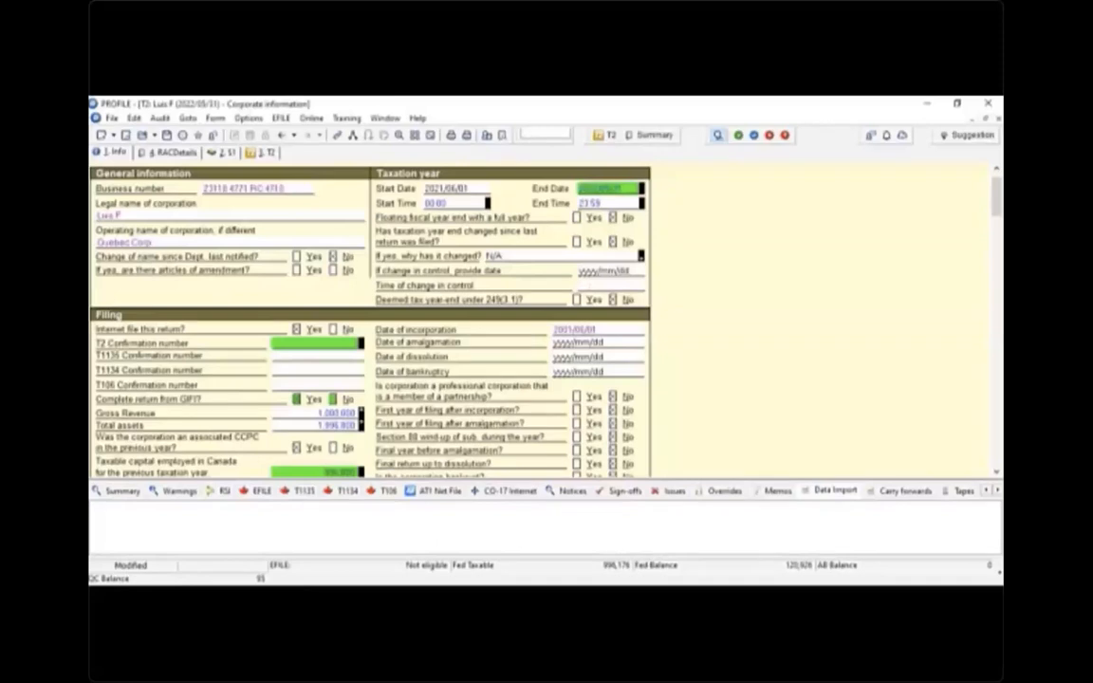
- Return to the Auditor's warnings and give the missing previous taxation year end message a Preparer Sign-off
left_click(176, 491)
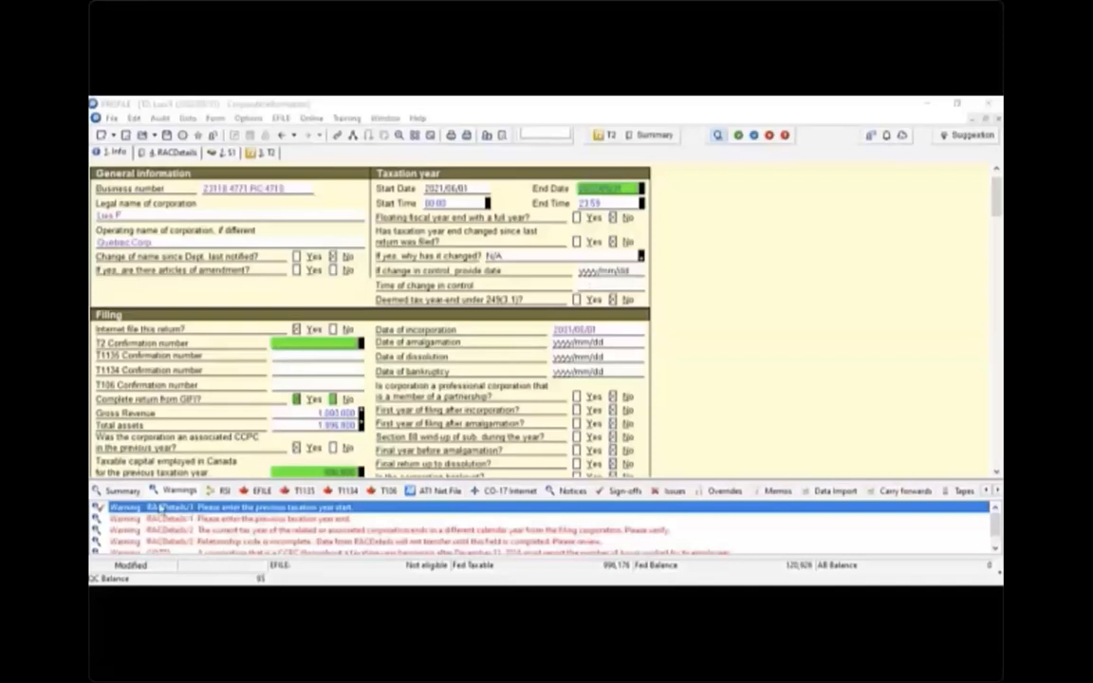
left_click(168, 521)
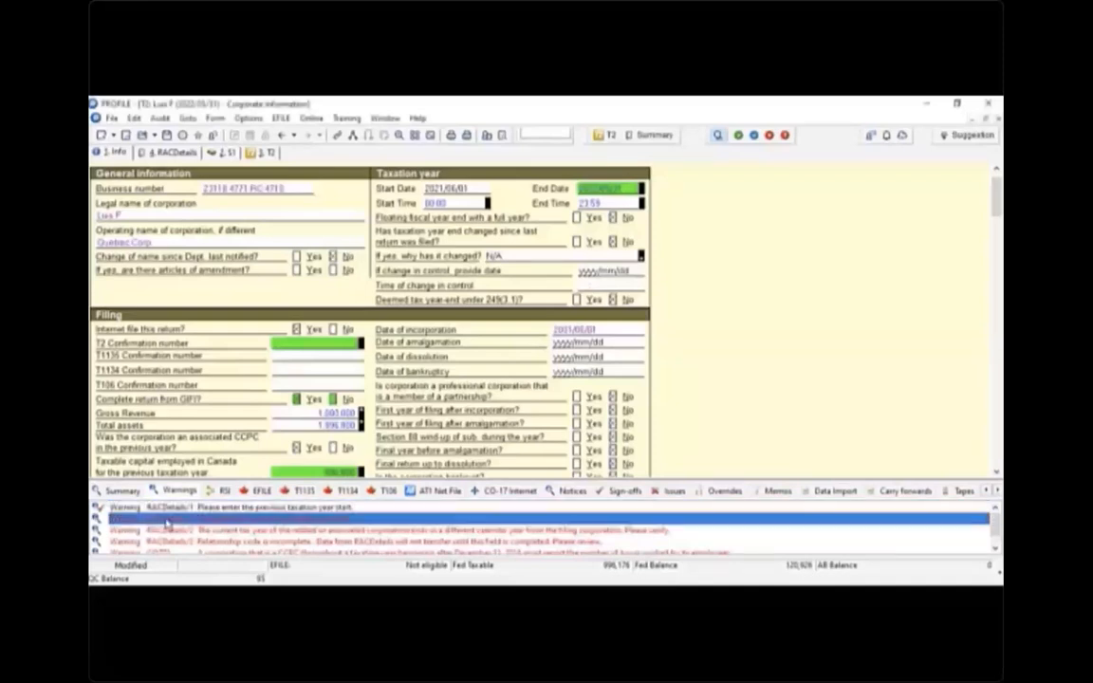
right_click(168, 521)
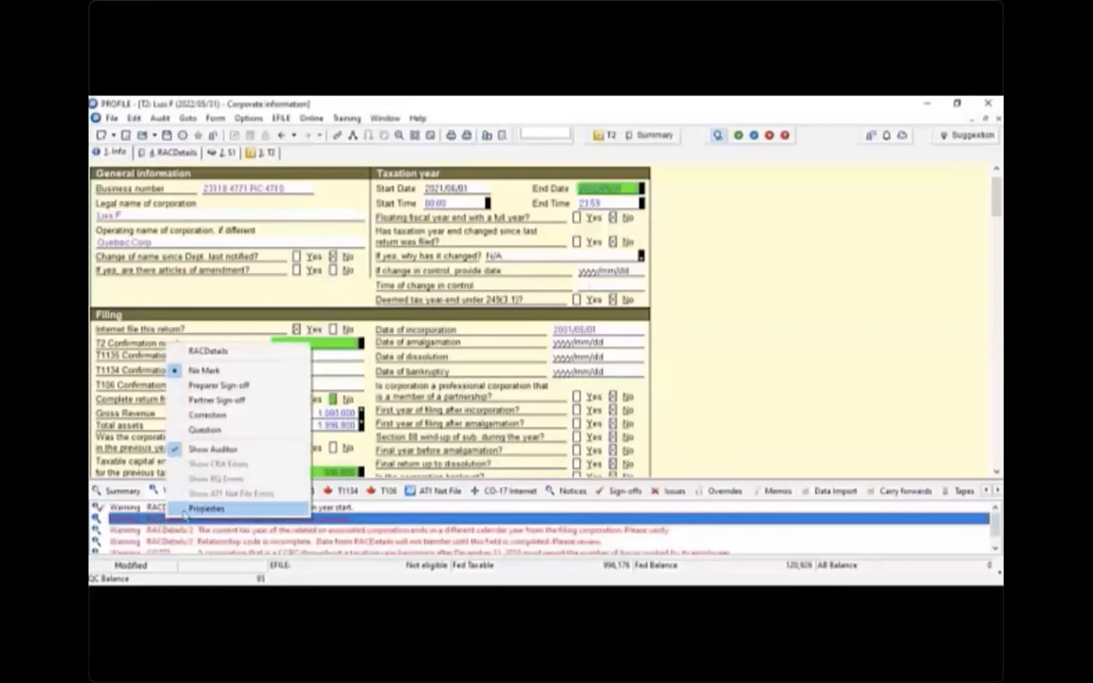
left_click(242, 384)
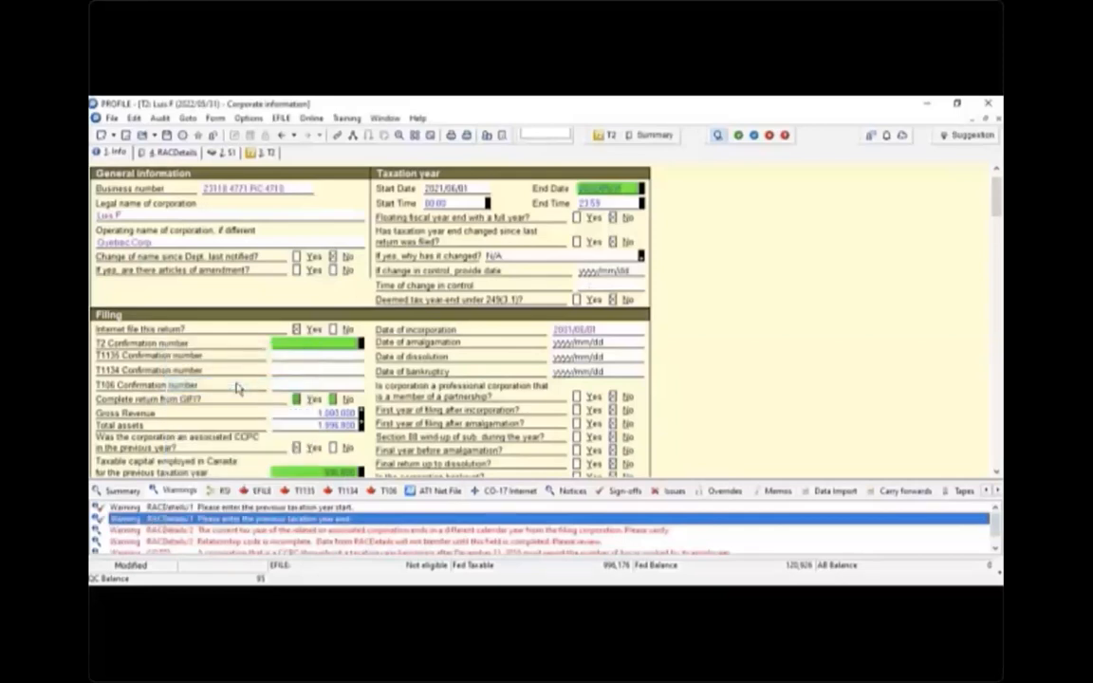
- Go from the warning to the Previous taxation year end field in RACDetails and apply the Preparer sign-off review mark there
double_click(219, 521)
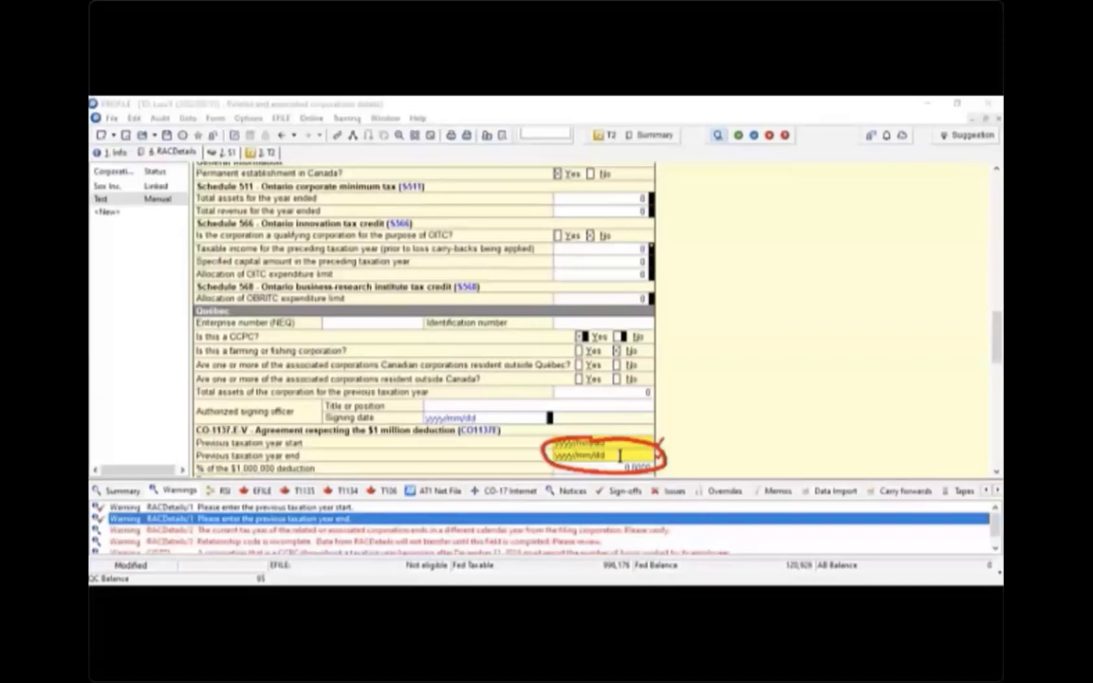
right_click(620, 455)
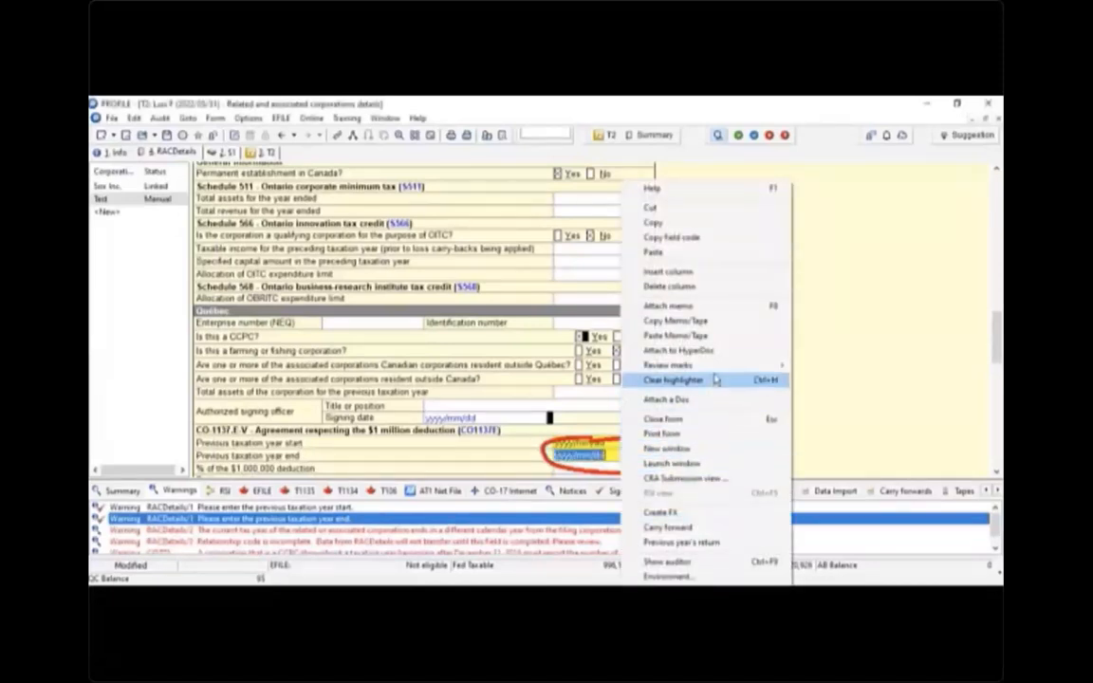
mouse_move(711, 371)
left_click(837, 379)
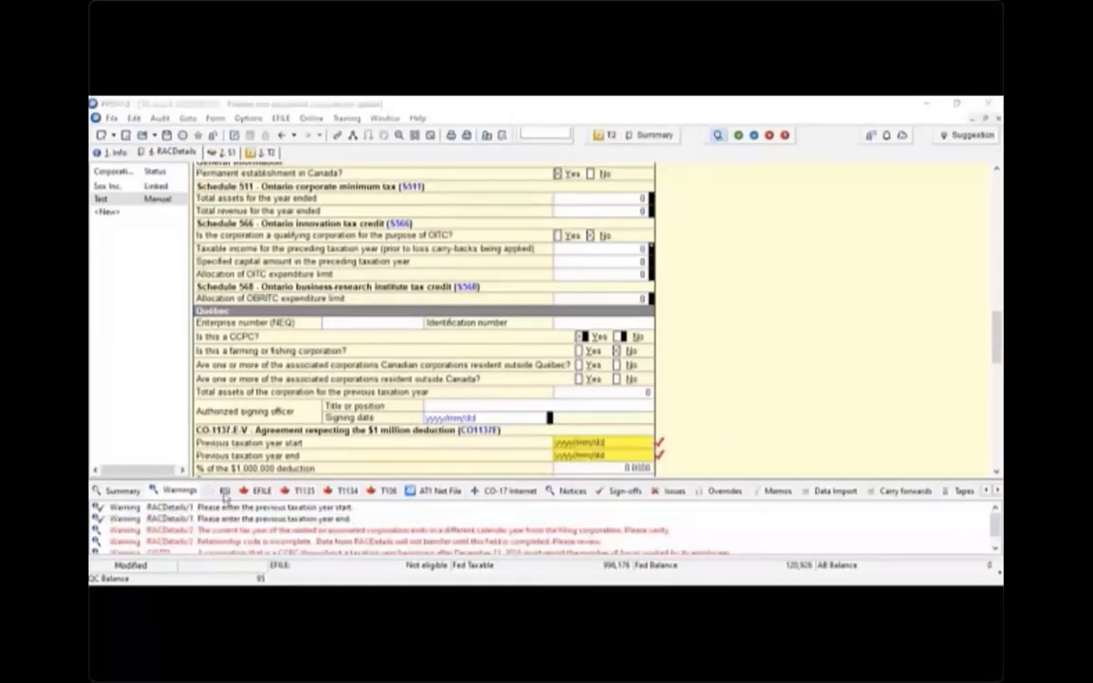
- Trace the RSI message about the relationship code to Schedule 9 and follow its RACDetails link to the Relationship Code entry
left_click(224, 491)
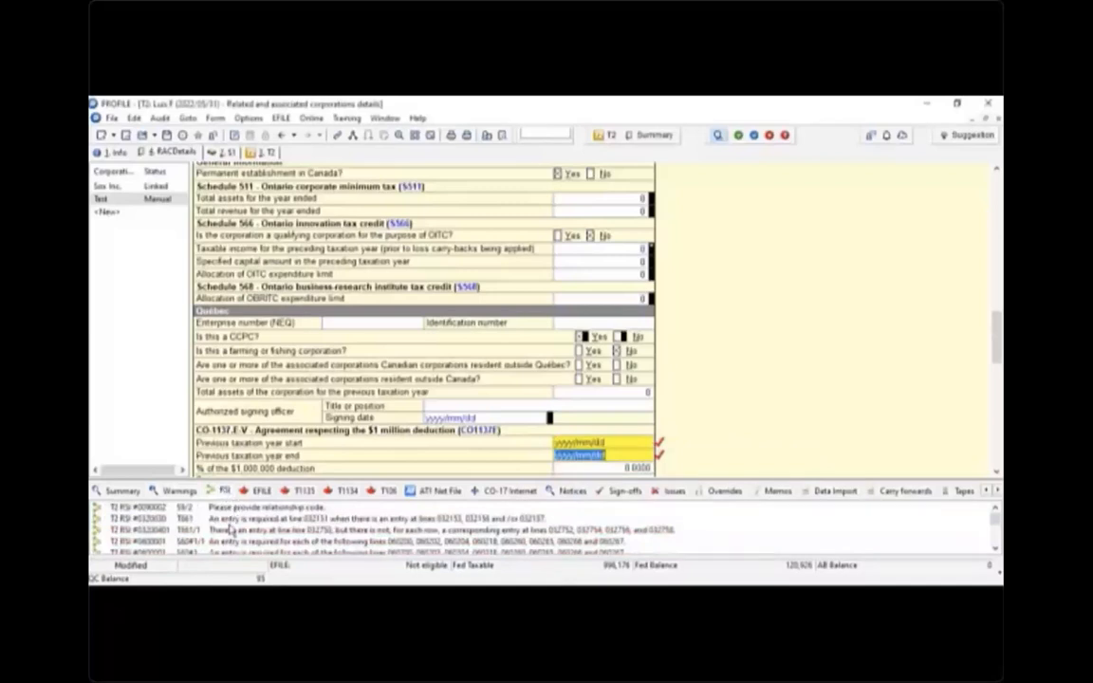
left_click(152, 509)
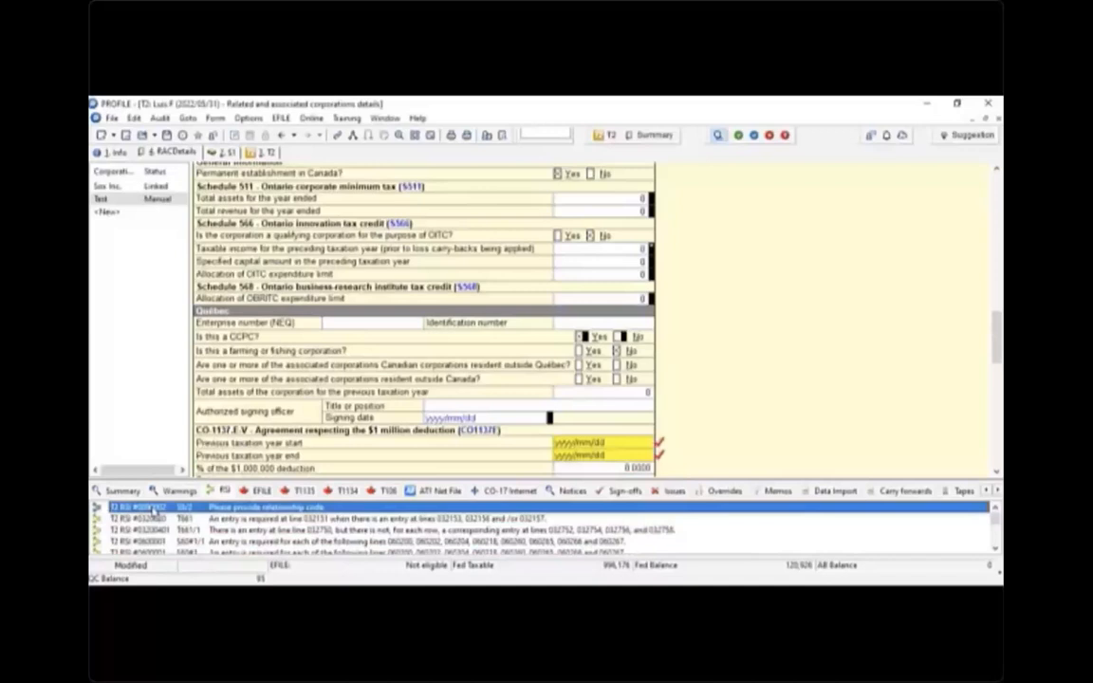
double_click(151, 509)
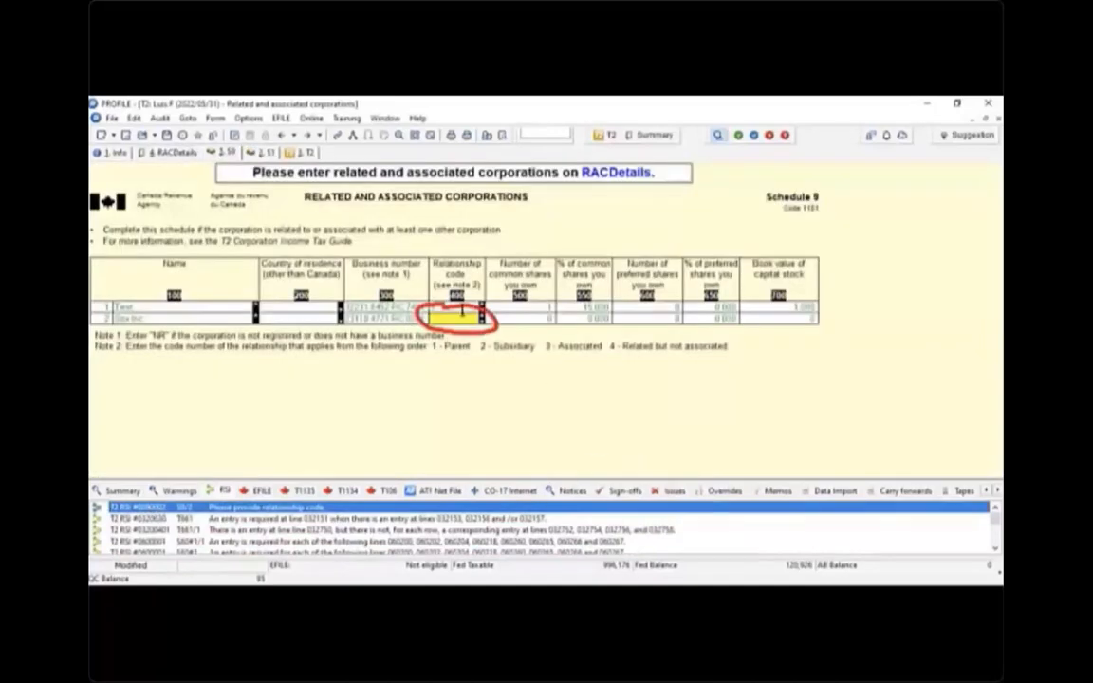
mouse_move(455, 318)
left_click(619, 173)
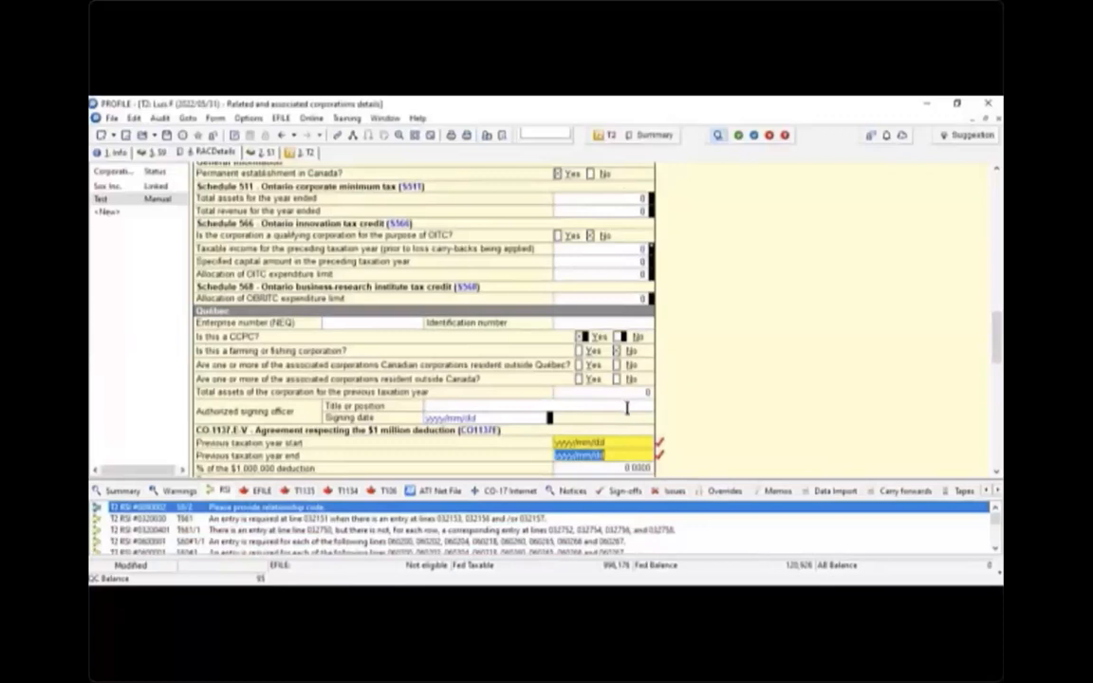
scroll(626, 408, "up", 10)
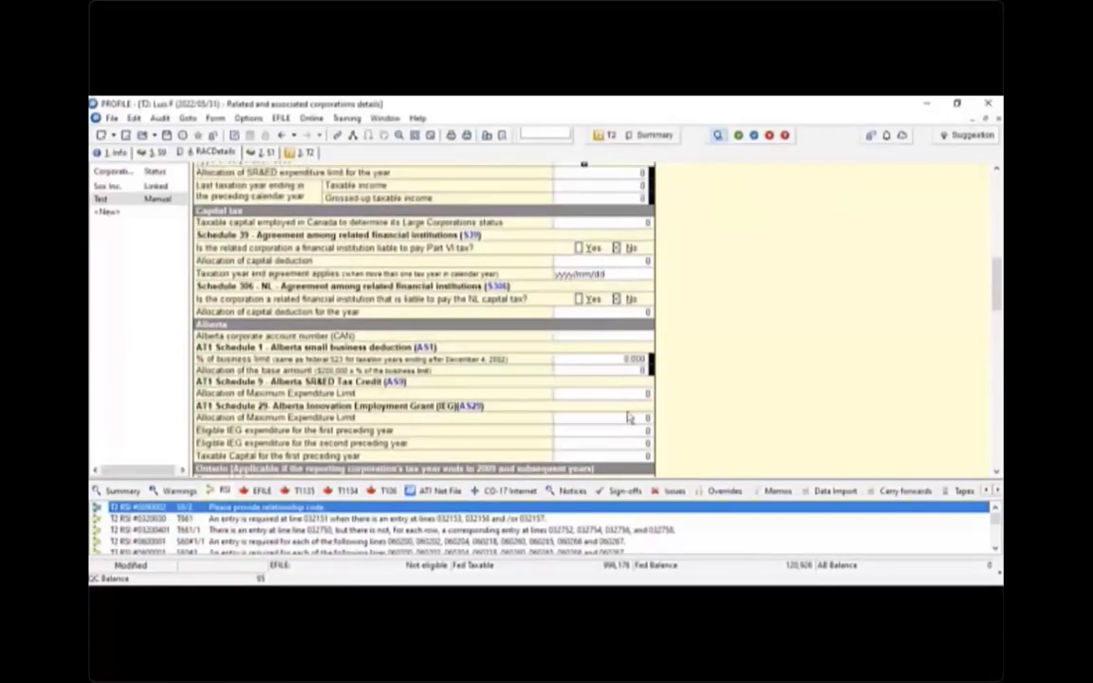
scroll(628, 417, "up", 10)
scroll(642, 415, "down", 3)
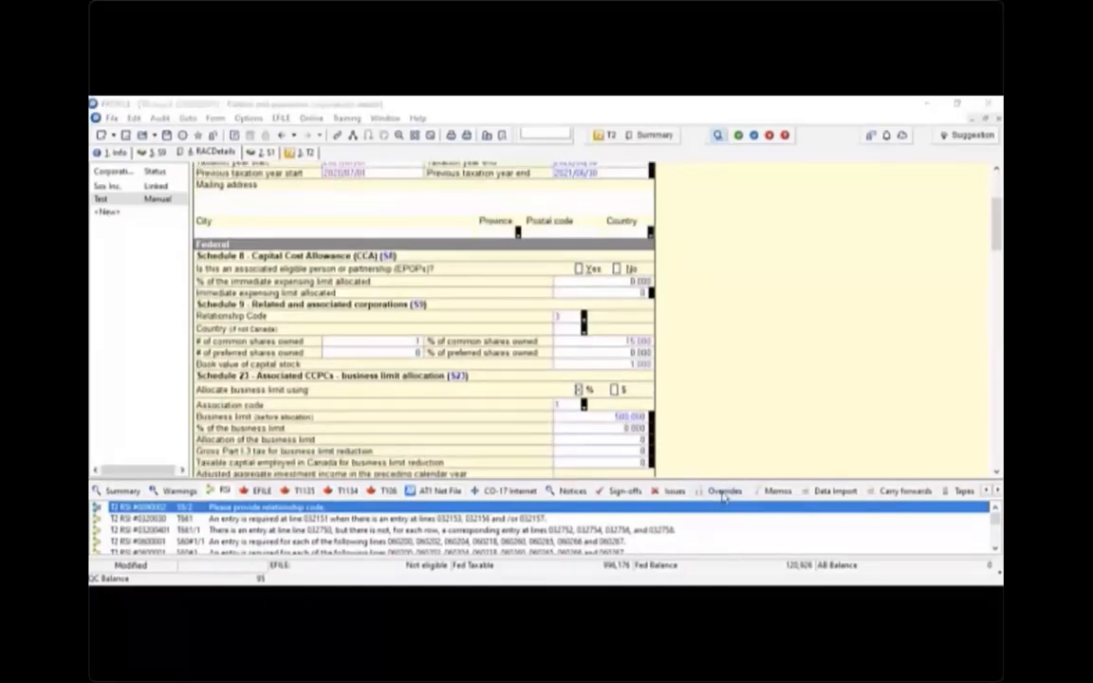
- Open the CCA class (Québec) override from the Auditor and remove the override on CCA item 3's Class (Québec)
left_click(723, 491)
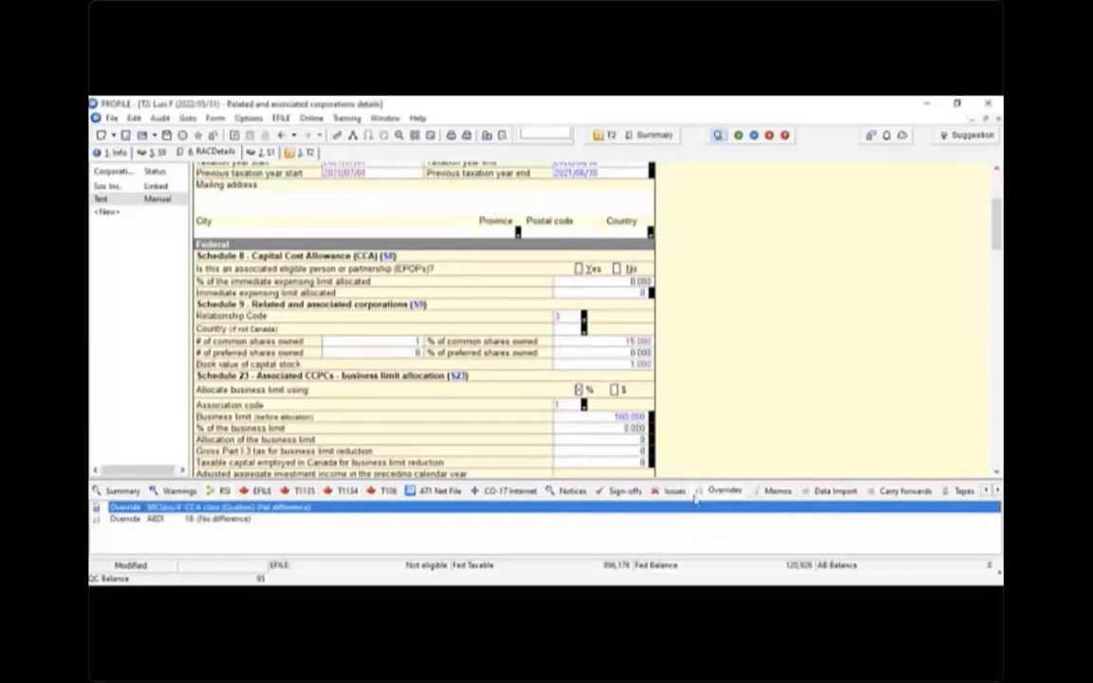
double_click(160, 508)
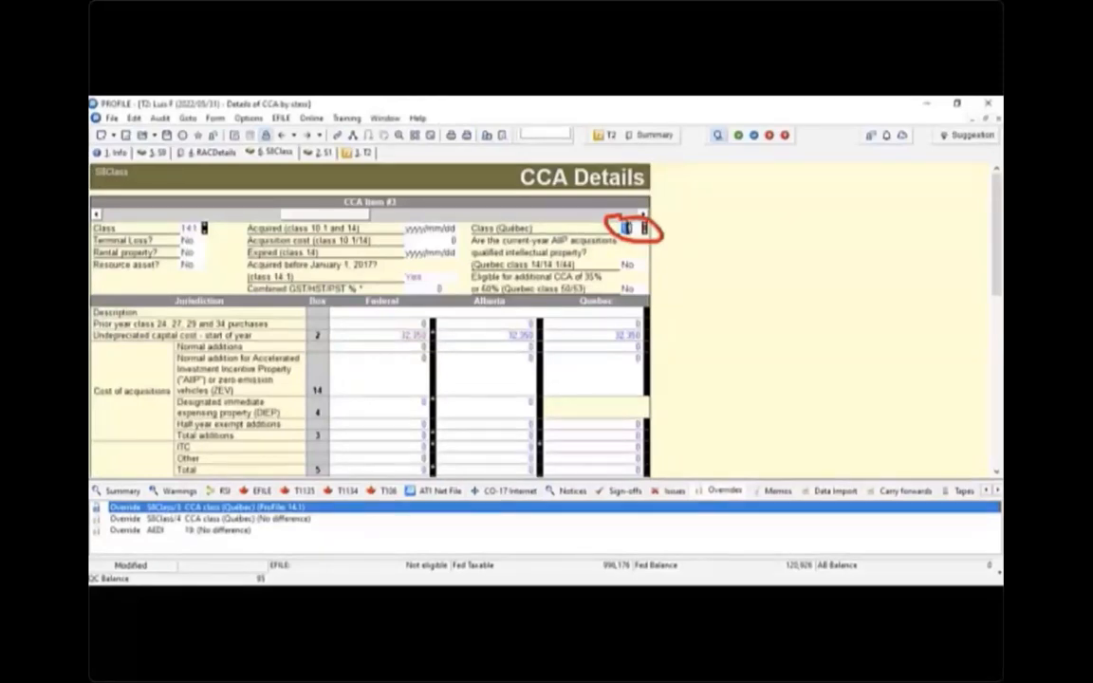
right_click(629, 226)
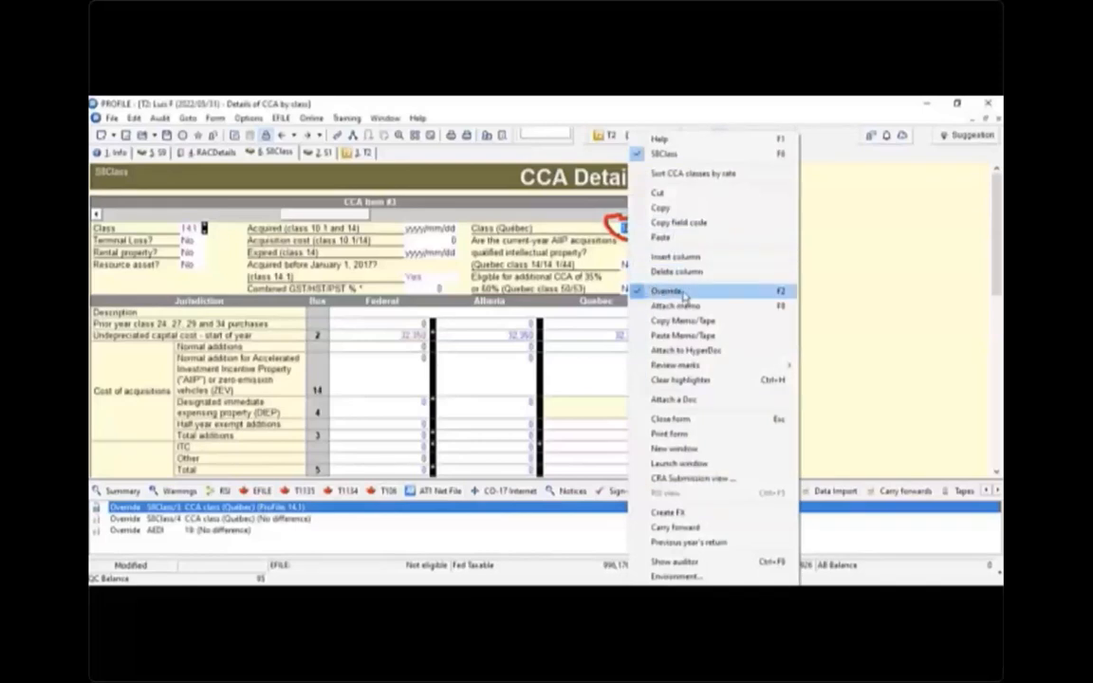
left_click(683, 292)
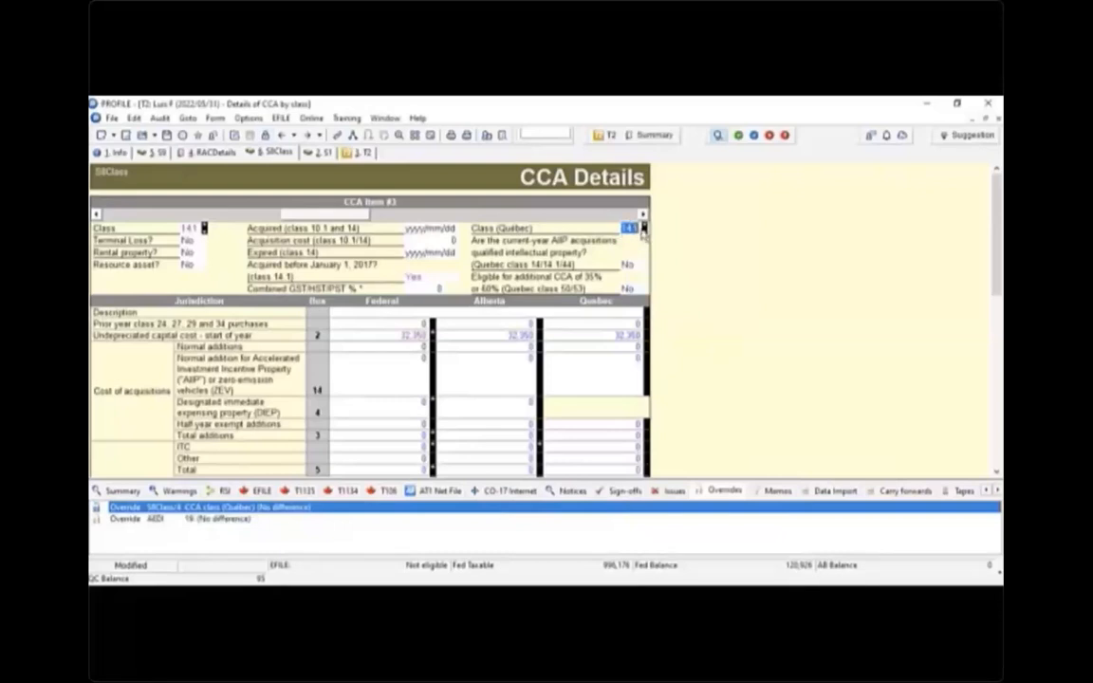
- Override Class (Québec) for CCA item 3 again and remove that override after locating it through the Auditor
type("44")
left_click(158, 511)
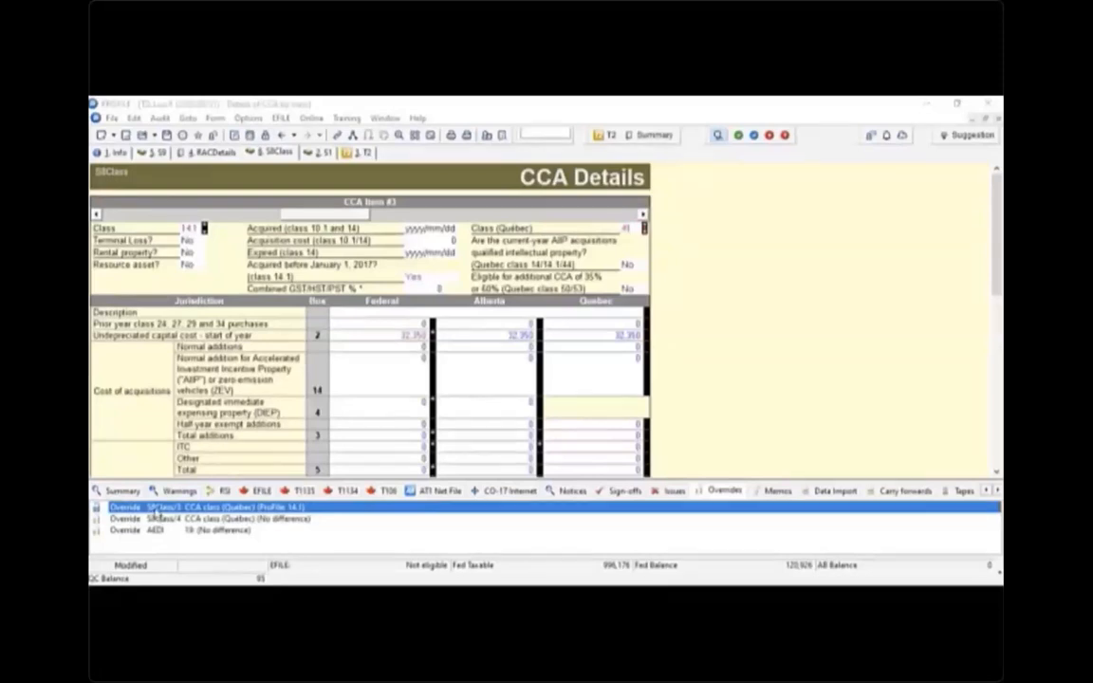
double_click(158, 512)
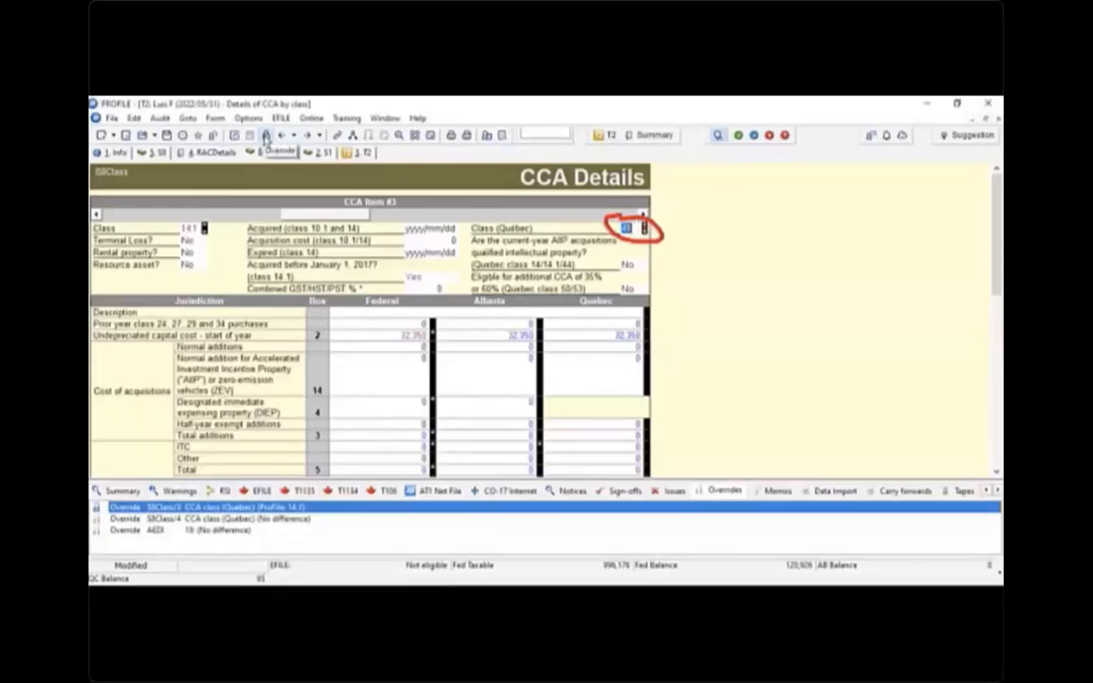
left_click(265, 136)
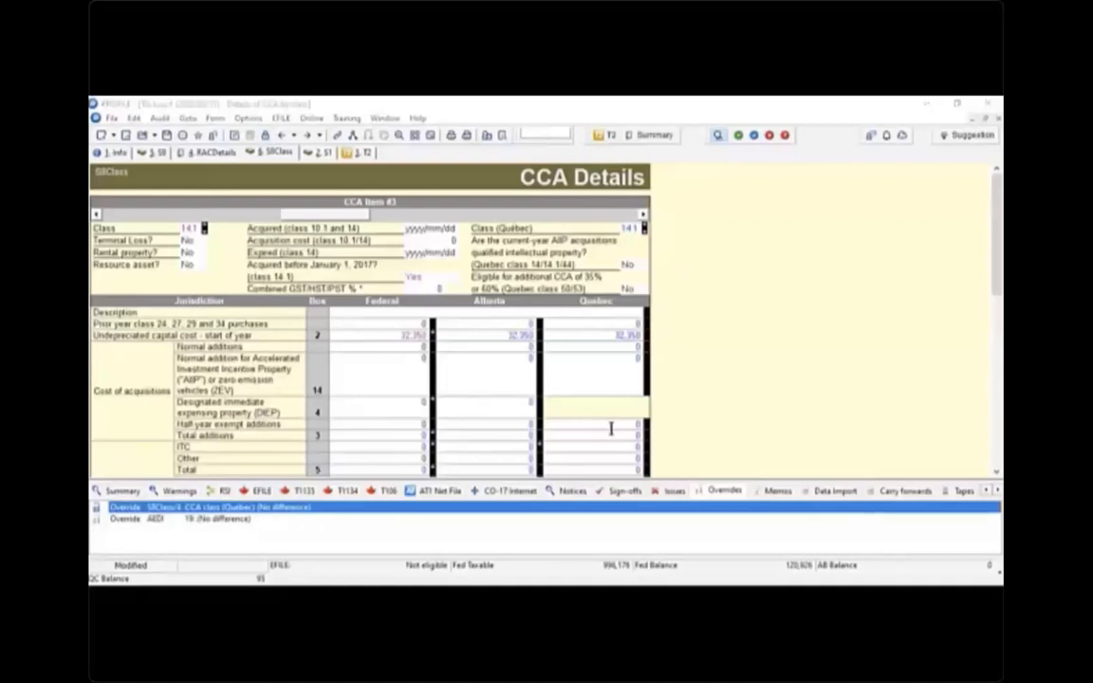
- Add a Question review mark to the Québec start-of-year undepreciated capital cost of CCA item 3 and switch the Auditor to Sign-offs
right_click(270, 510)
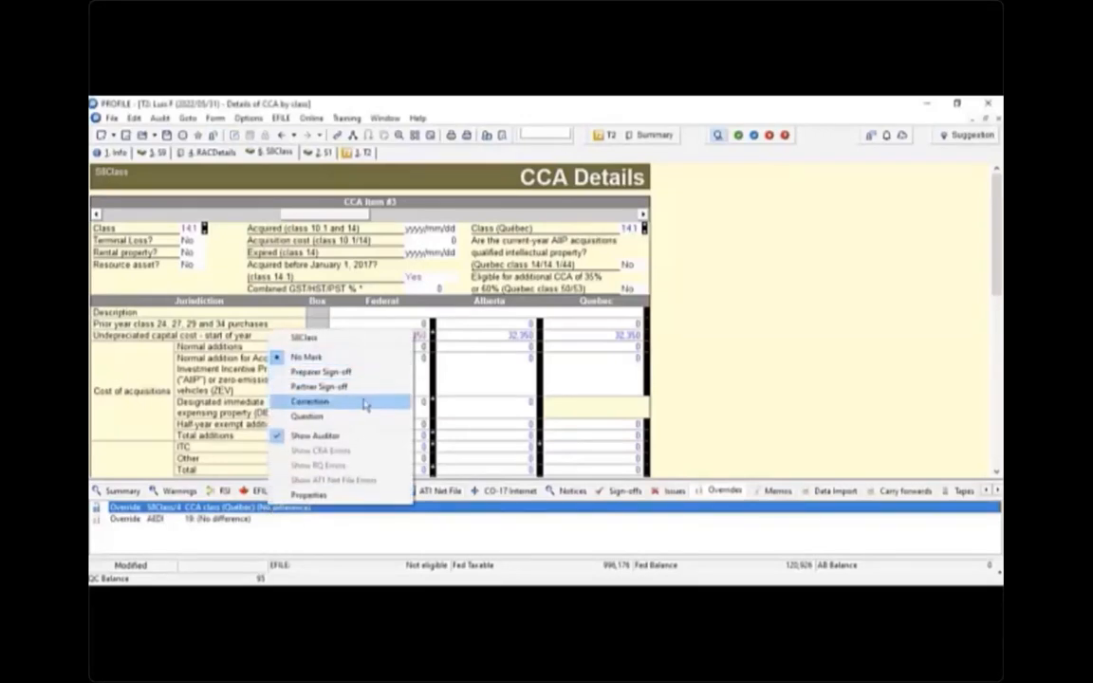
left_click(631, 335)
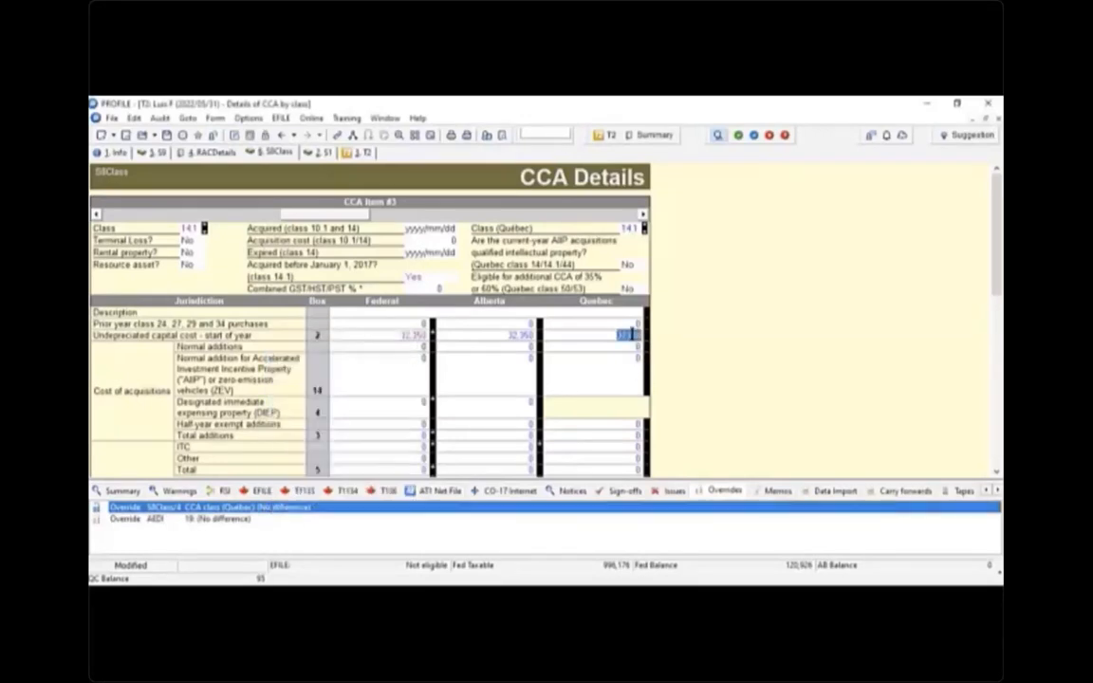
right_click(626, 339)
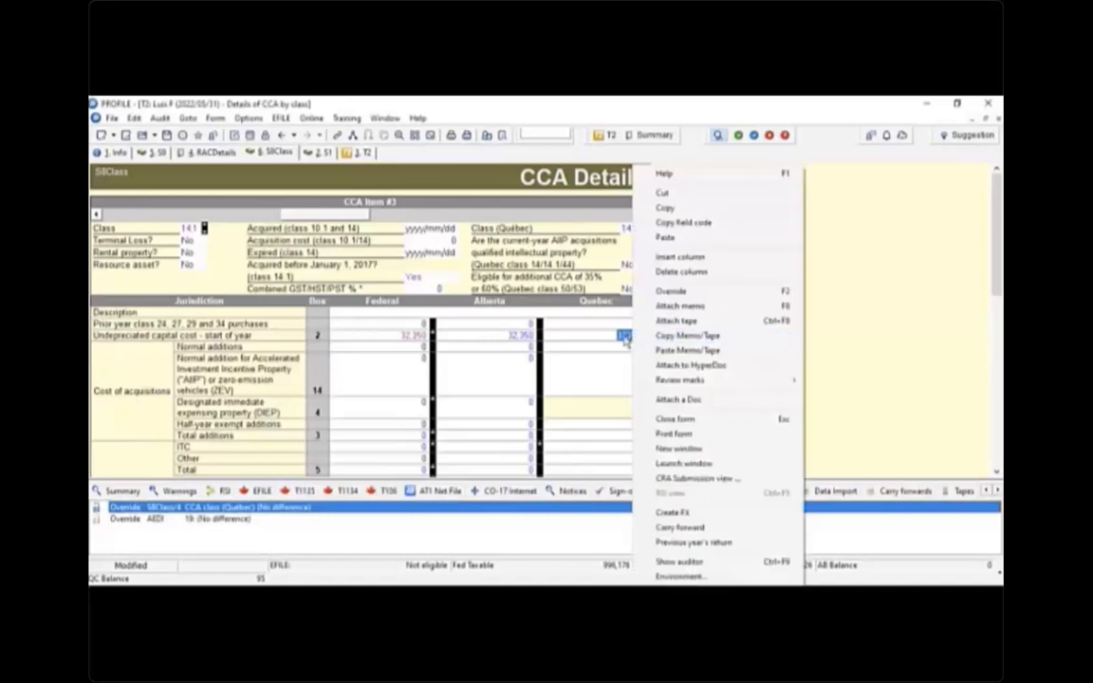
mouse_move(710, 383)
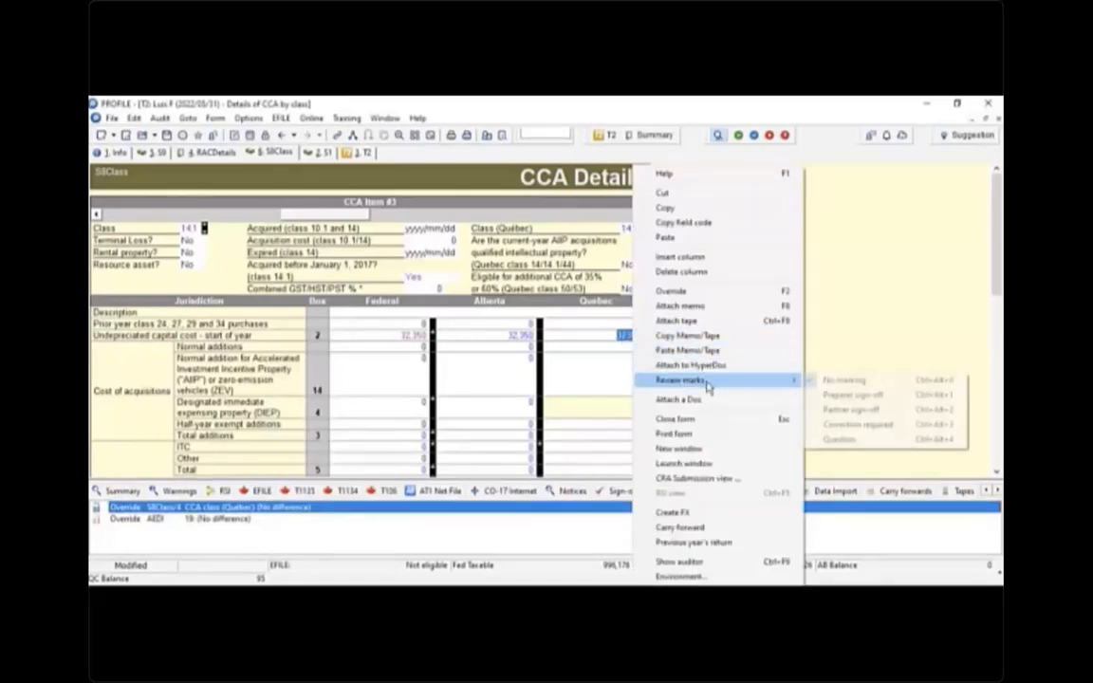
left_click(867, 440)
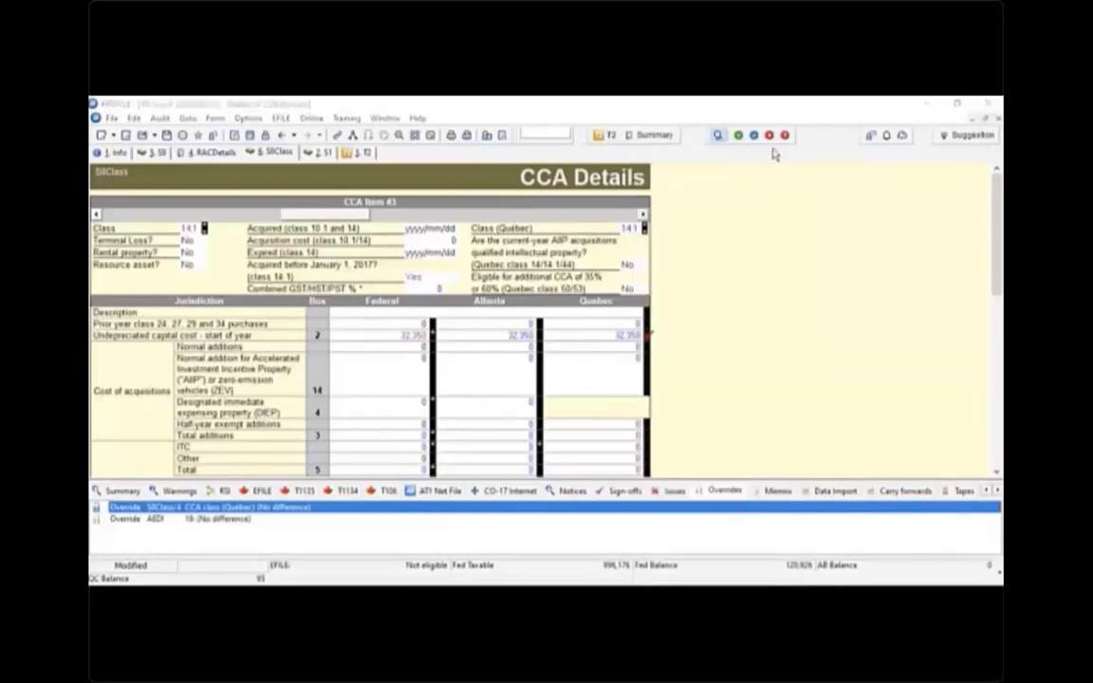
left_click(739, 135)
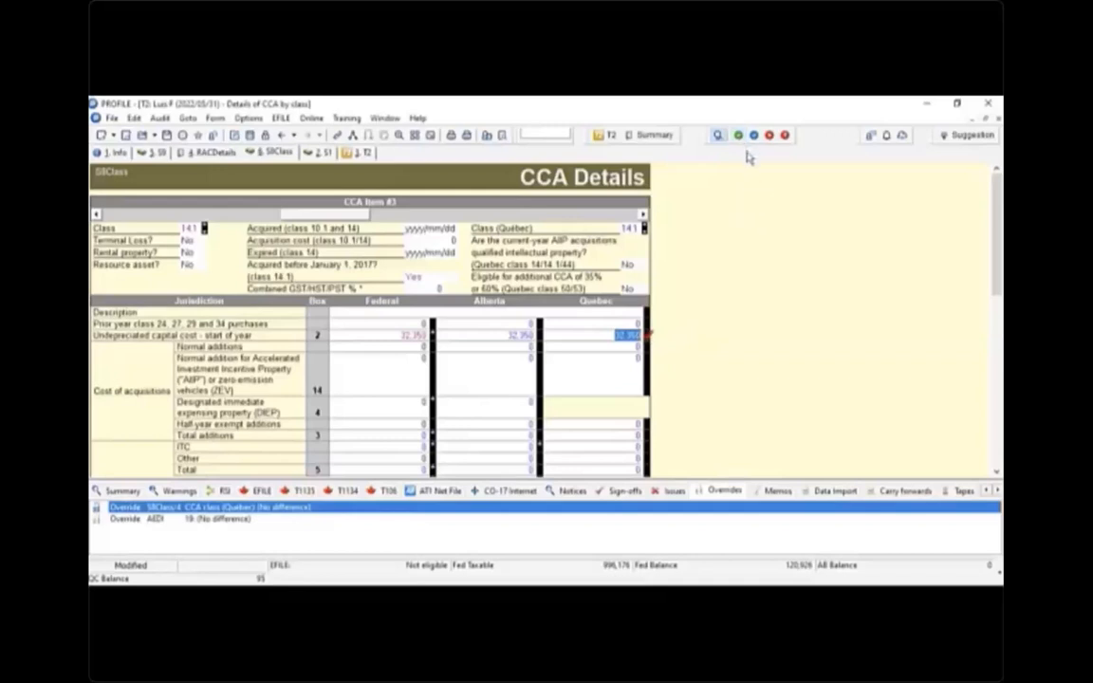
key("alt+Tab")
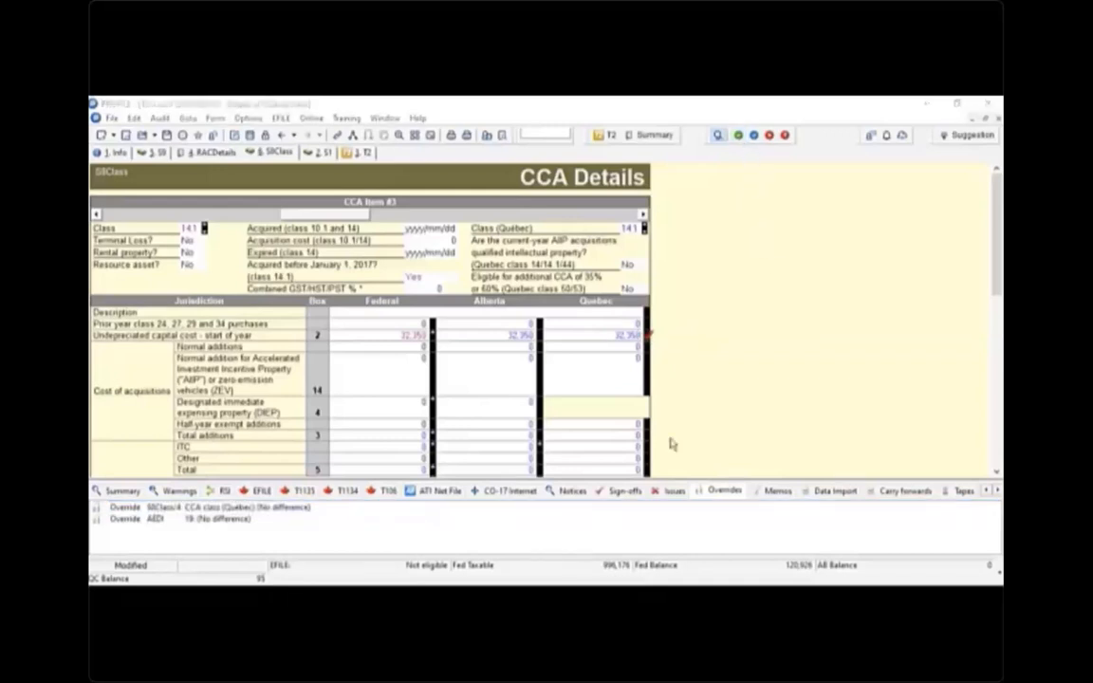
left_click(627, 494)
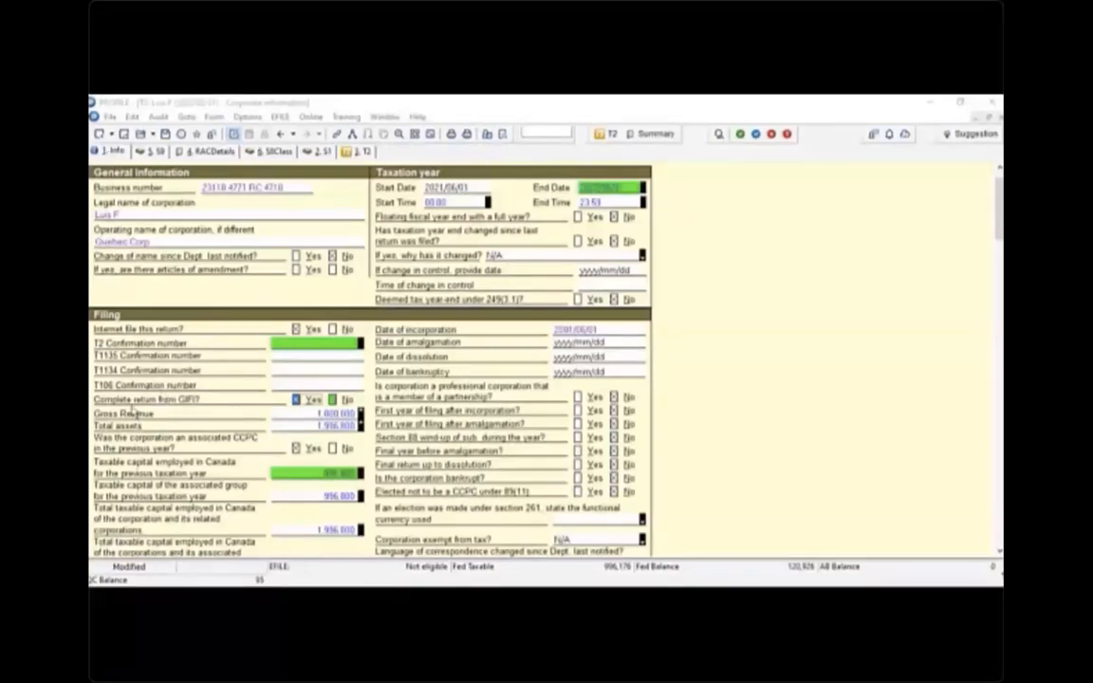
- Answer Yes to completing the return from GIFI and open the S100 GIFI balance sheet from the GIFI forms
left_click(296, 399)
left_click(502, 137)
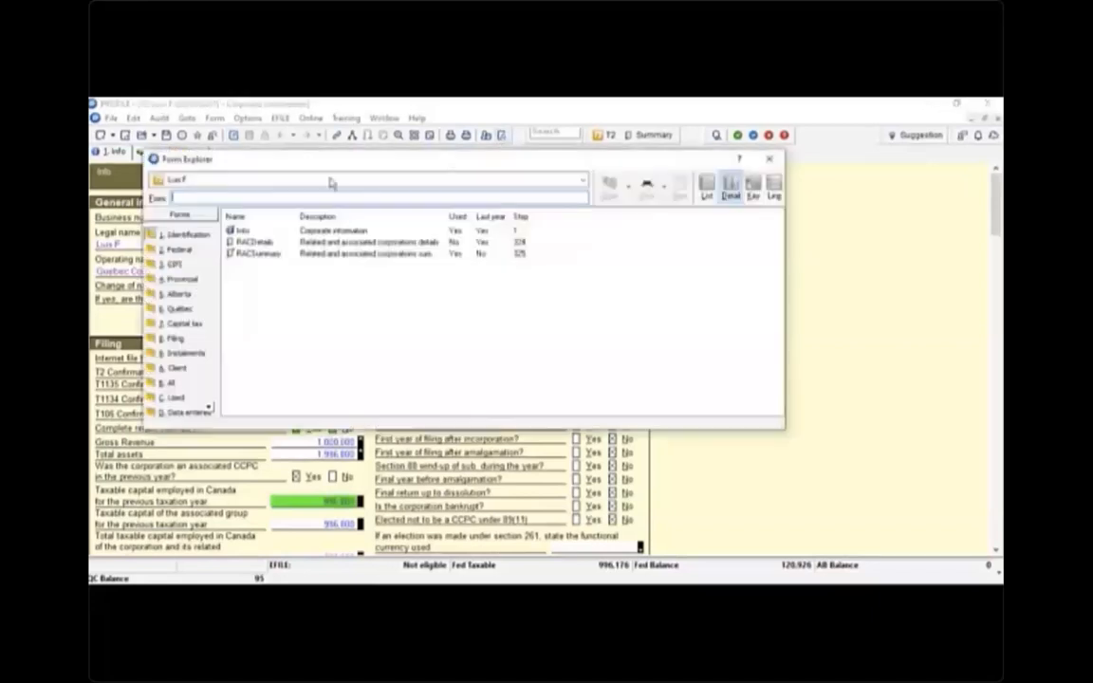
left_click(168, 266)
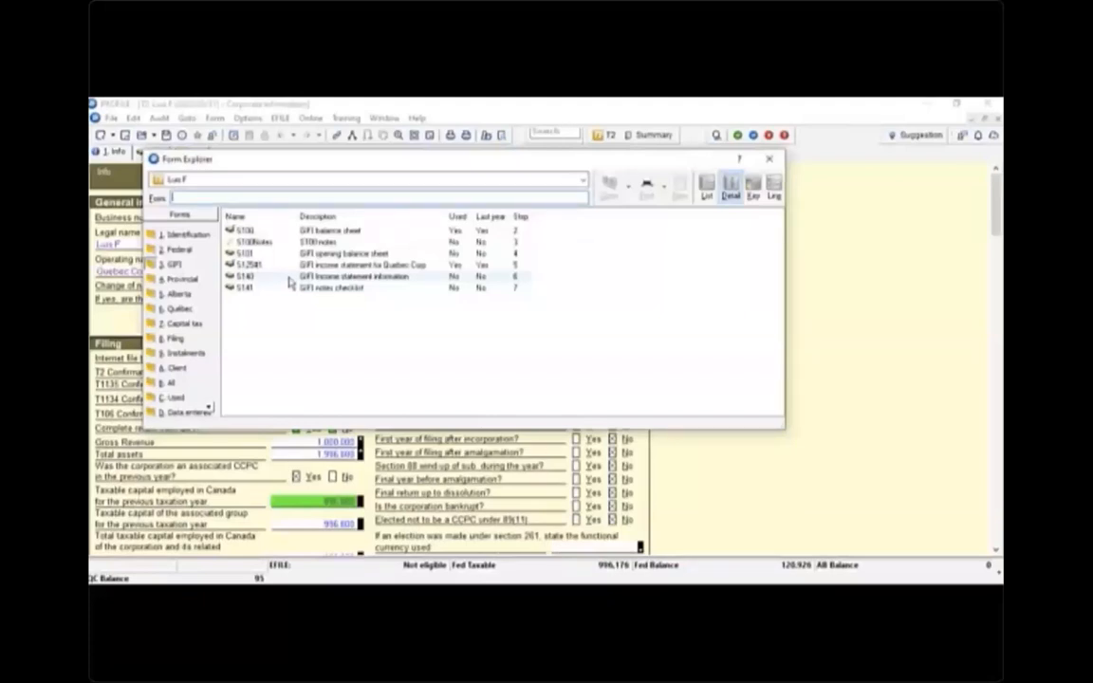
left_click(676, 527)
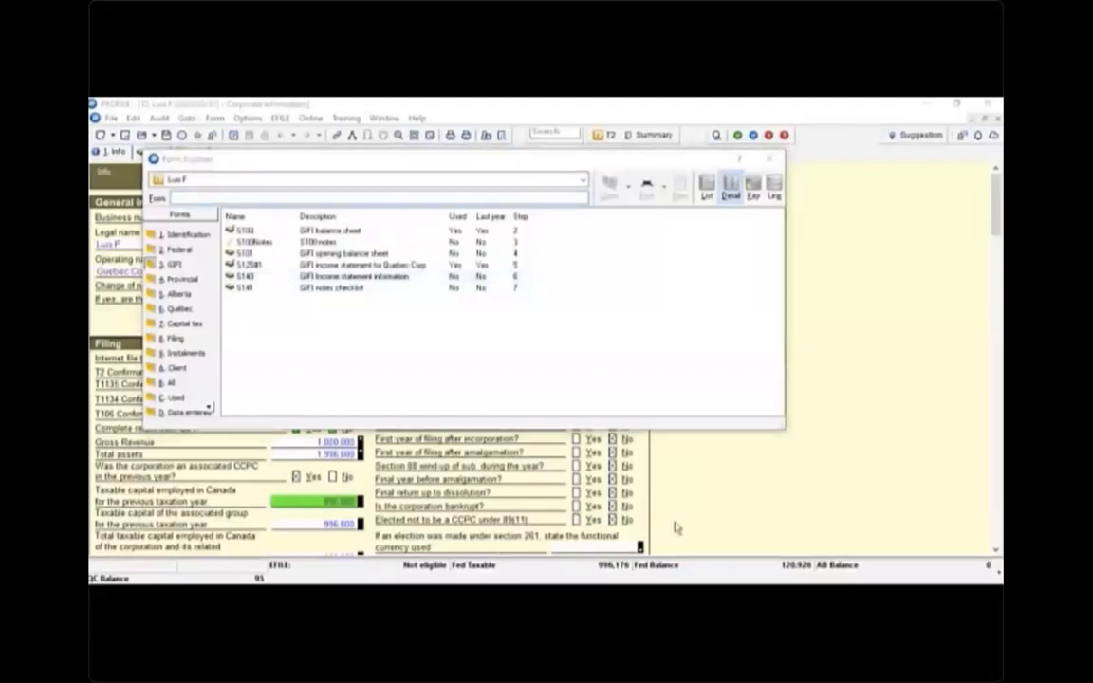
left_click(245, 231)
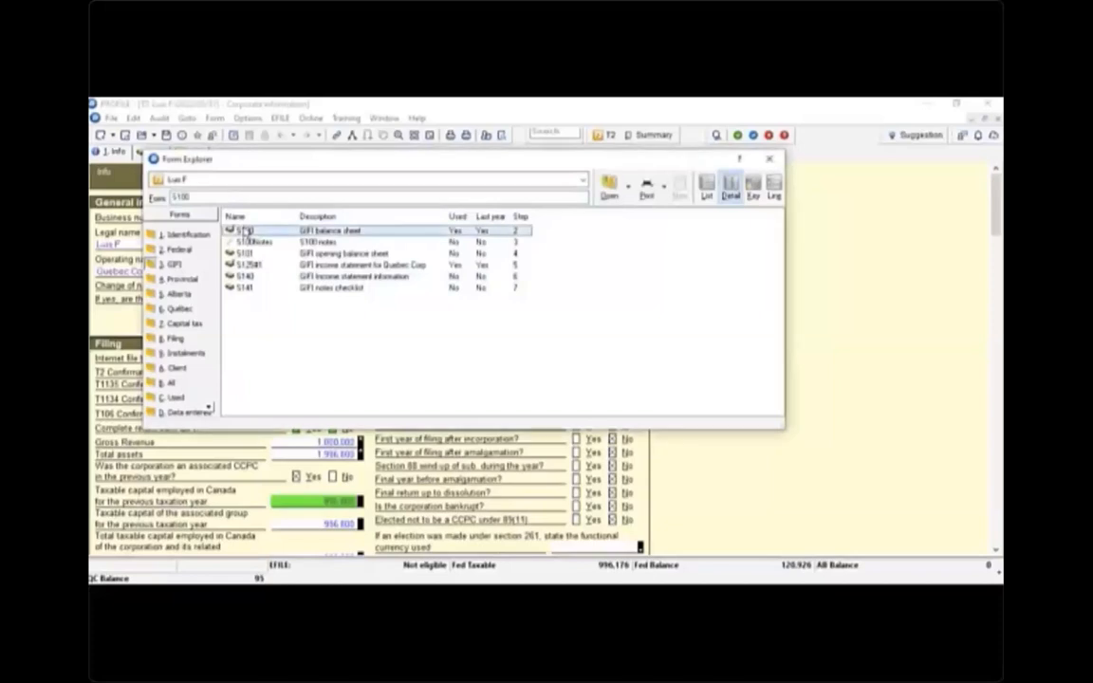
left_click(608, 186)
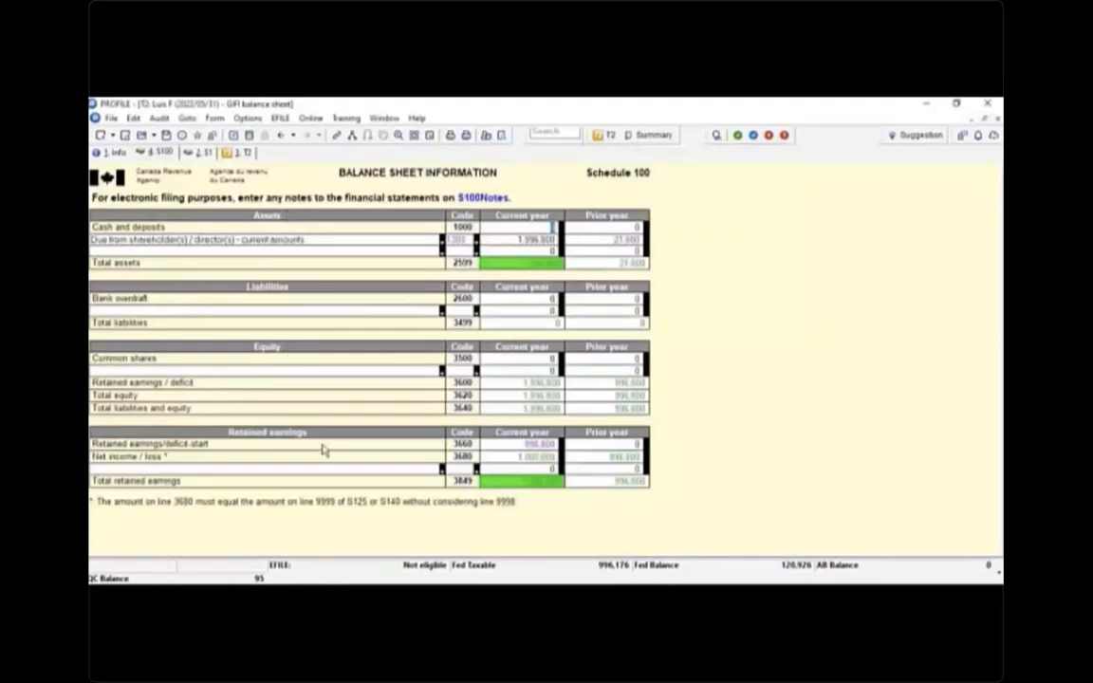
- Open the S100Notes form and the S101 GIFI opening balance sheet from the Form Explorer
left_click(502, 135)
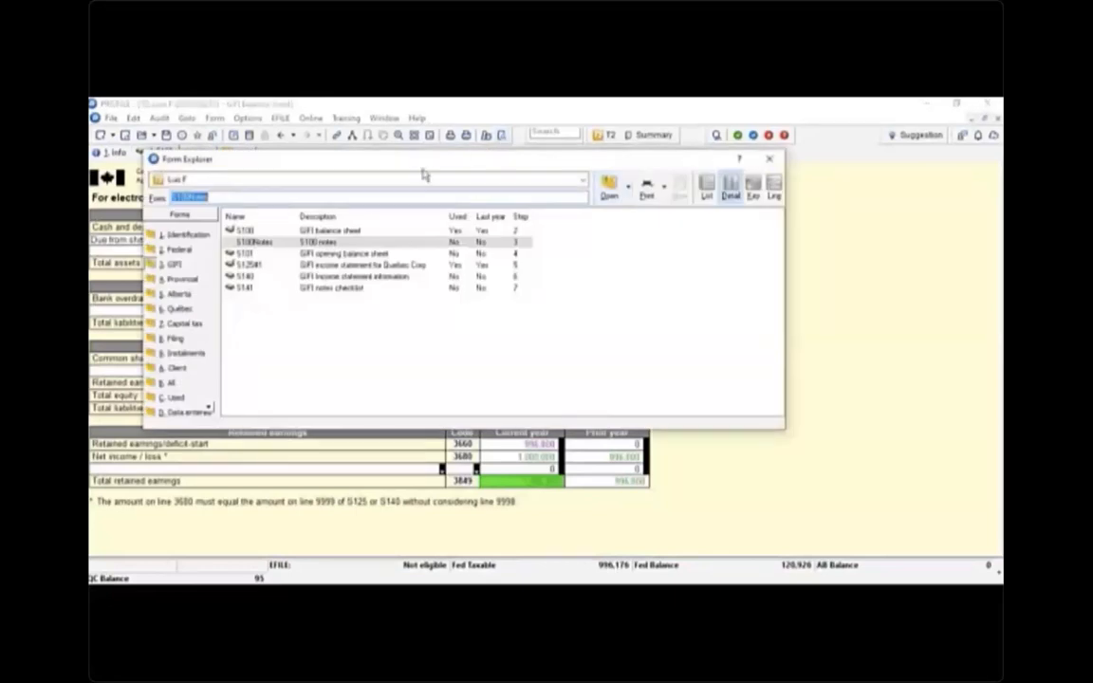
left_click(603, 194)
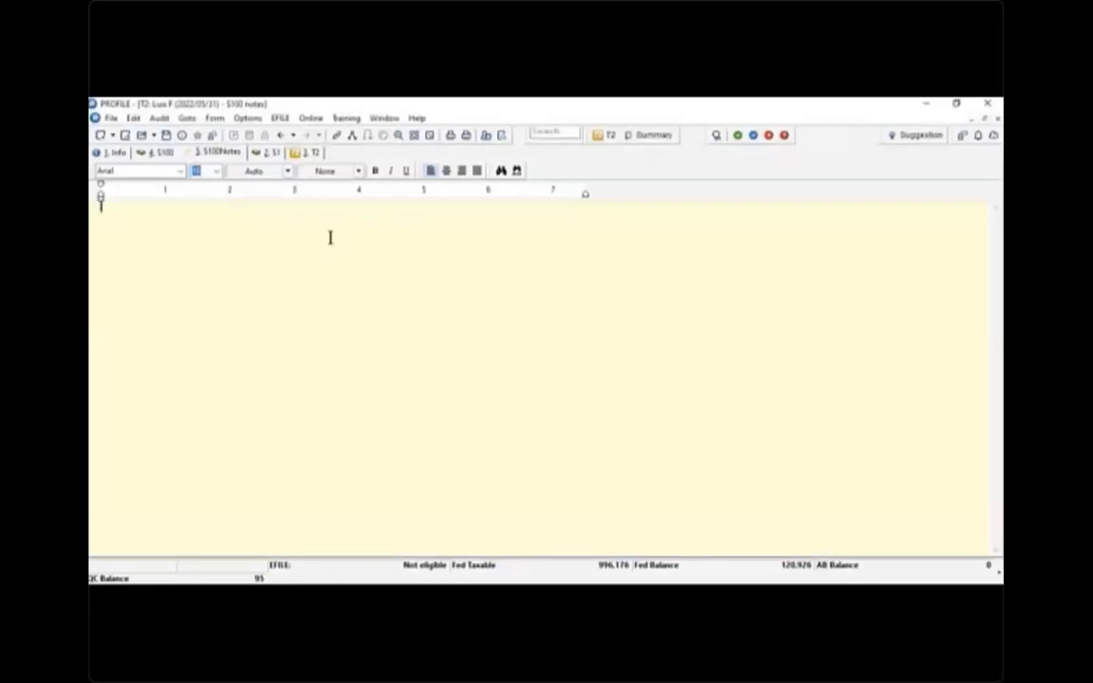
left_click(502, 135)
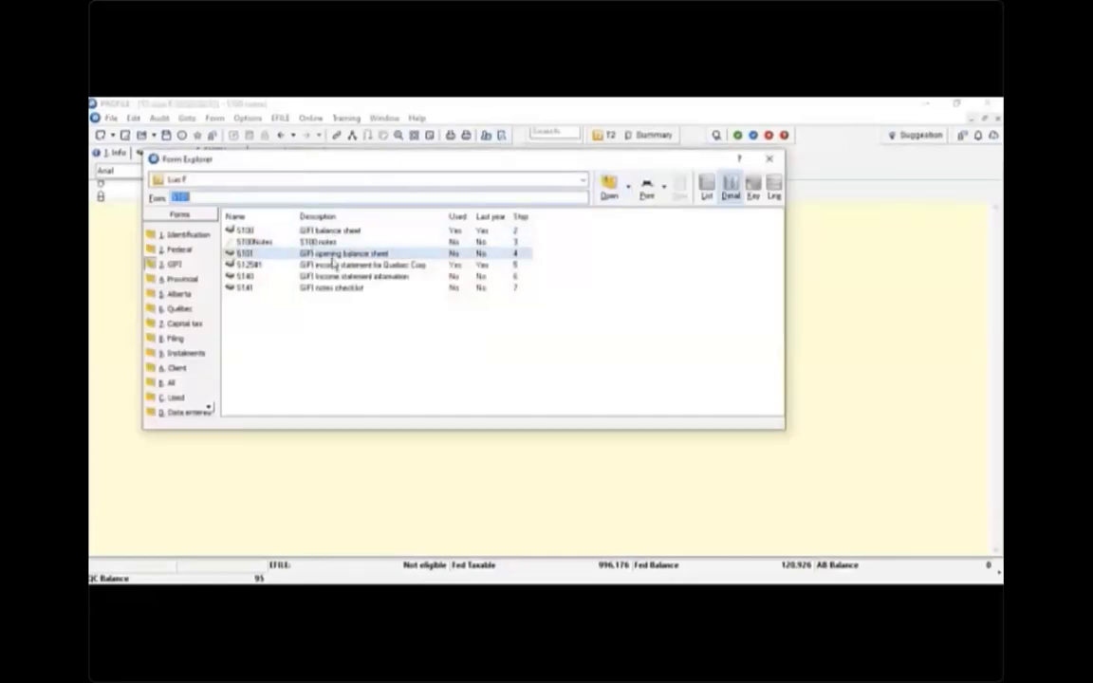
left_click(608, 187)
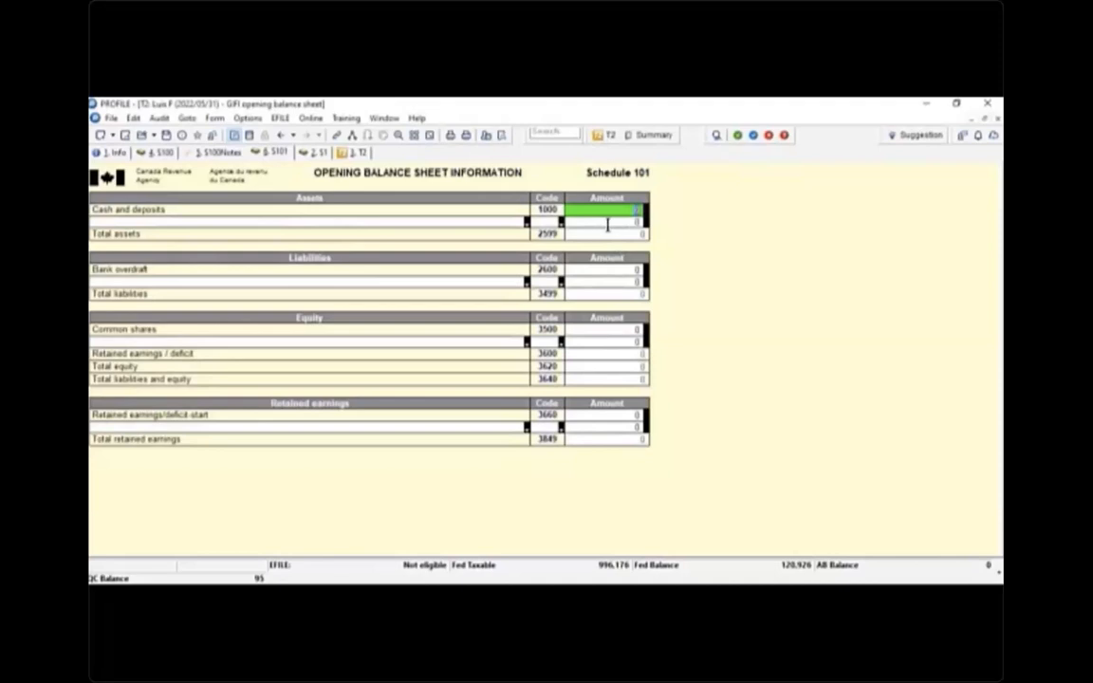
- Open the S125 GIFI income statement for Quebec Corp and review it through to the Summary section
left_click(501, 135)
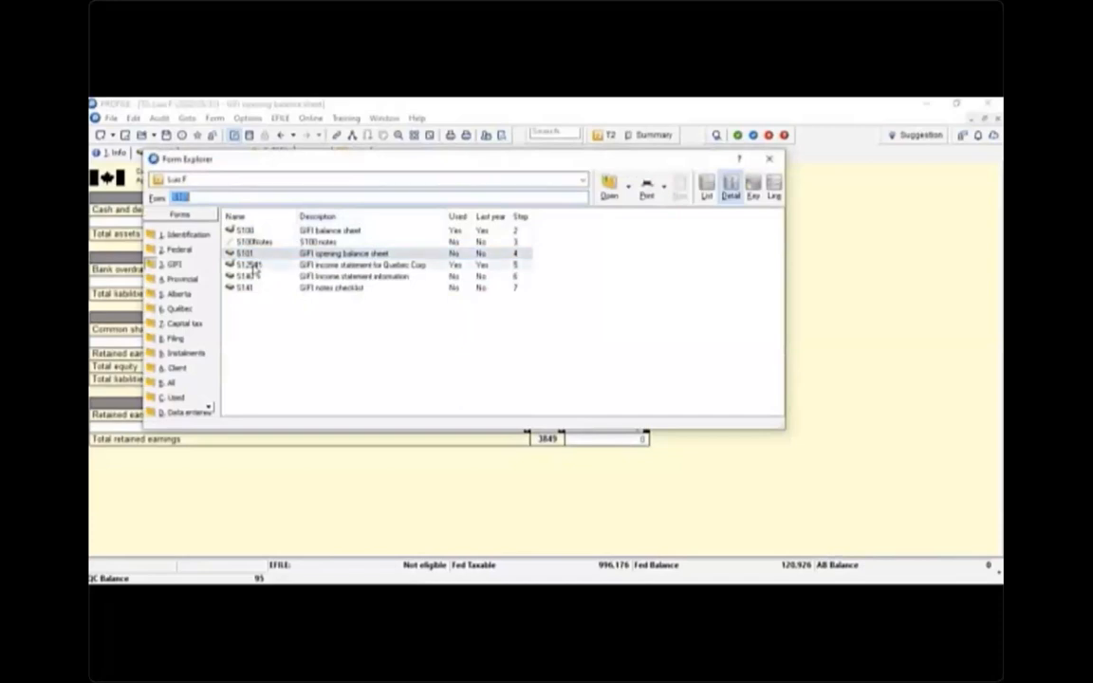
double_click(249, 265)
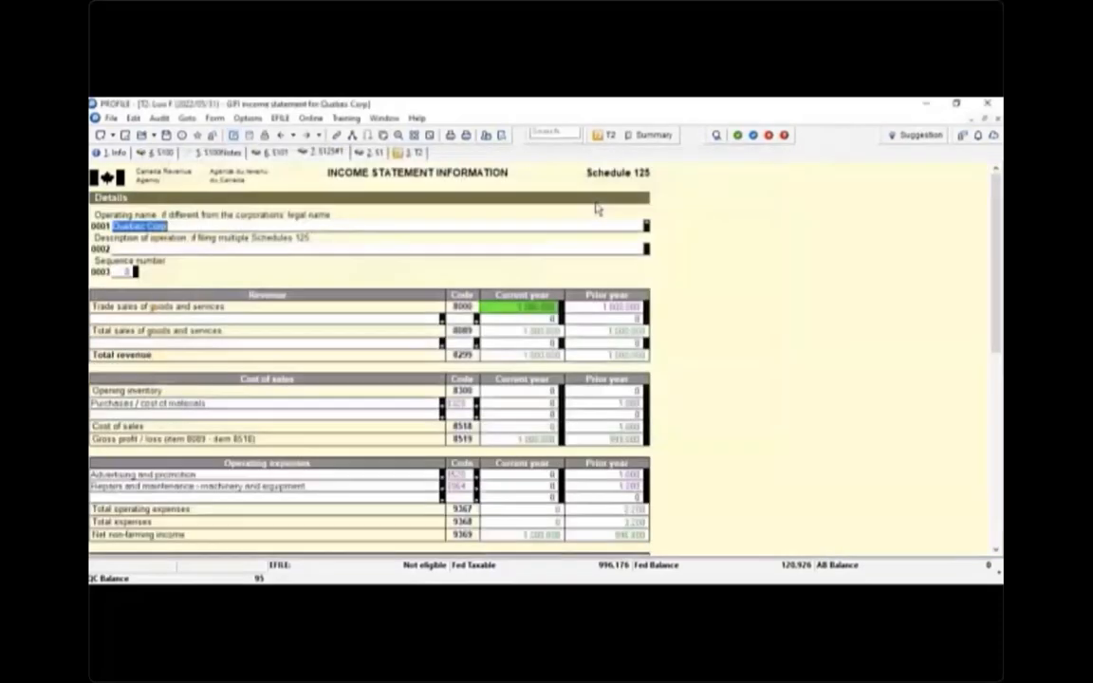
scroll(671, 275, "down", 1)
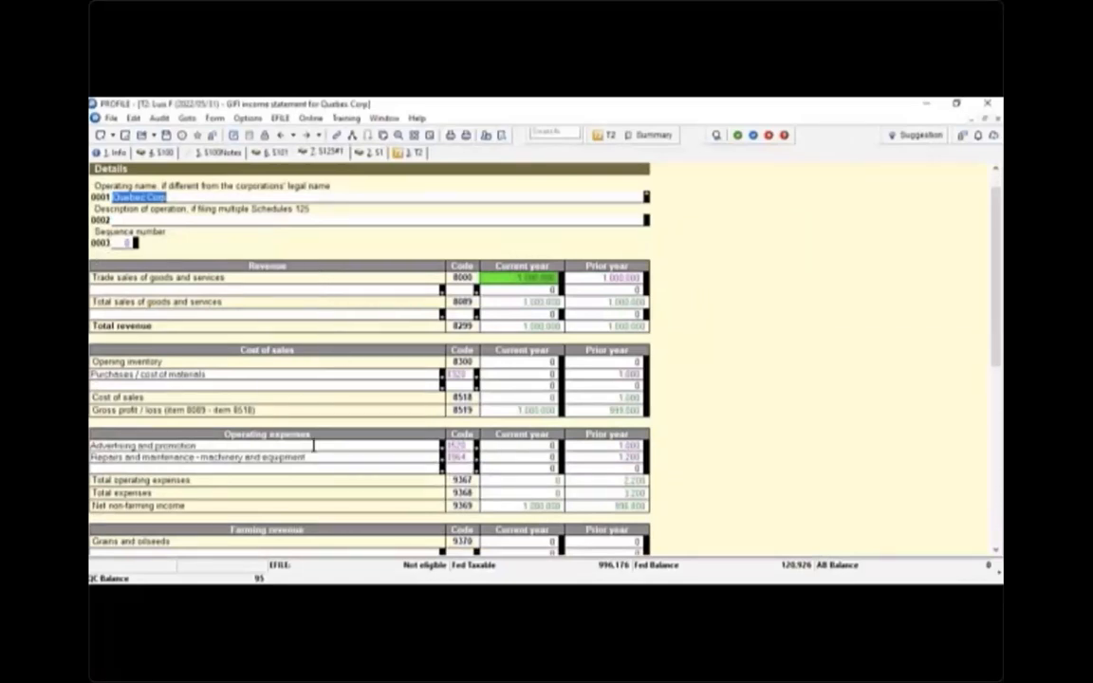
scroll(755, 444, "down", 9)
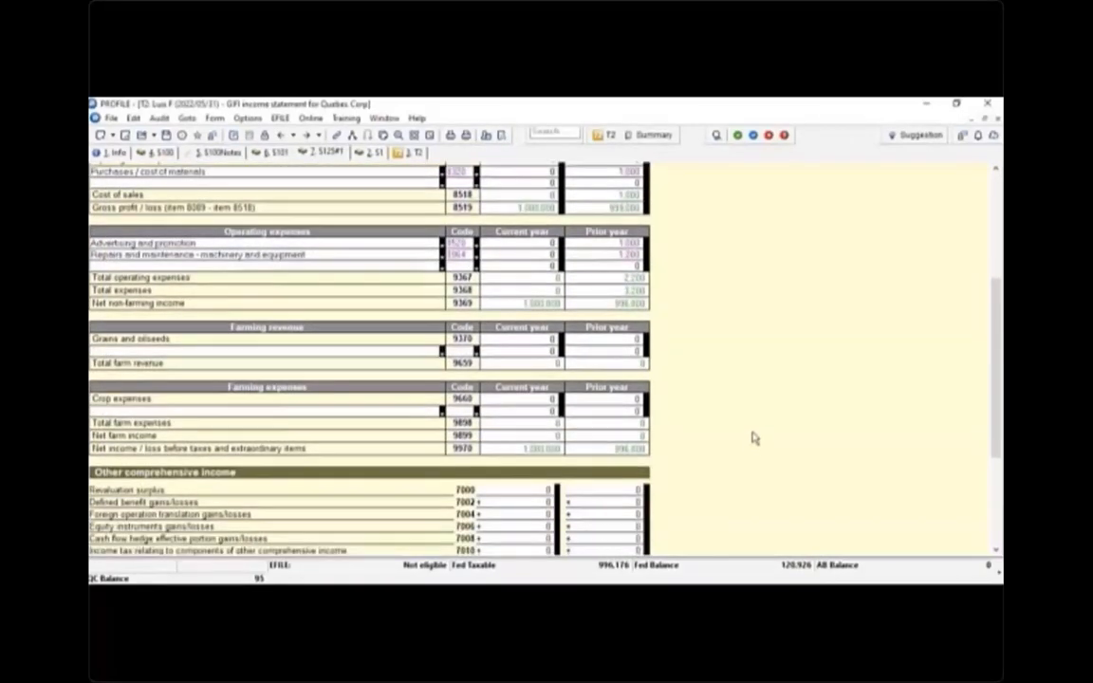
scroll(712, 433, "down", 1)
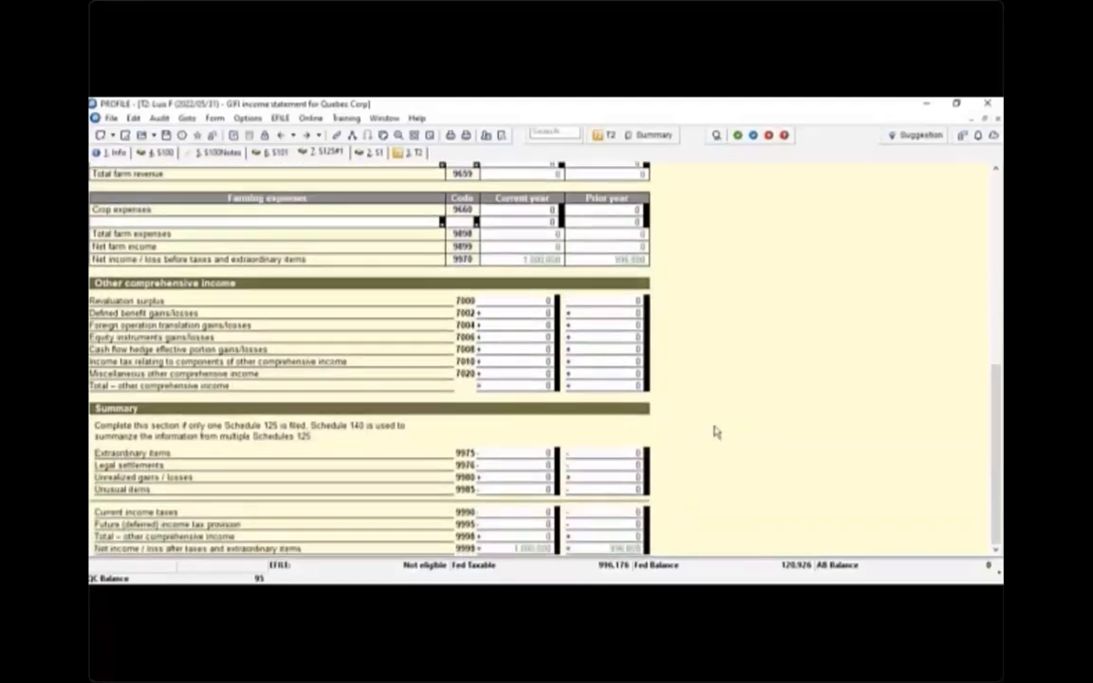
- Open the S140 GIFI income statement information and the S141 GIFI notes checklist from the Form Explorer
left_click(501, 135)
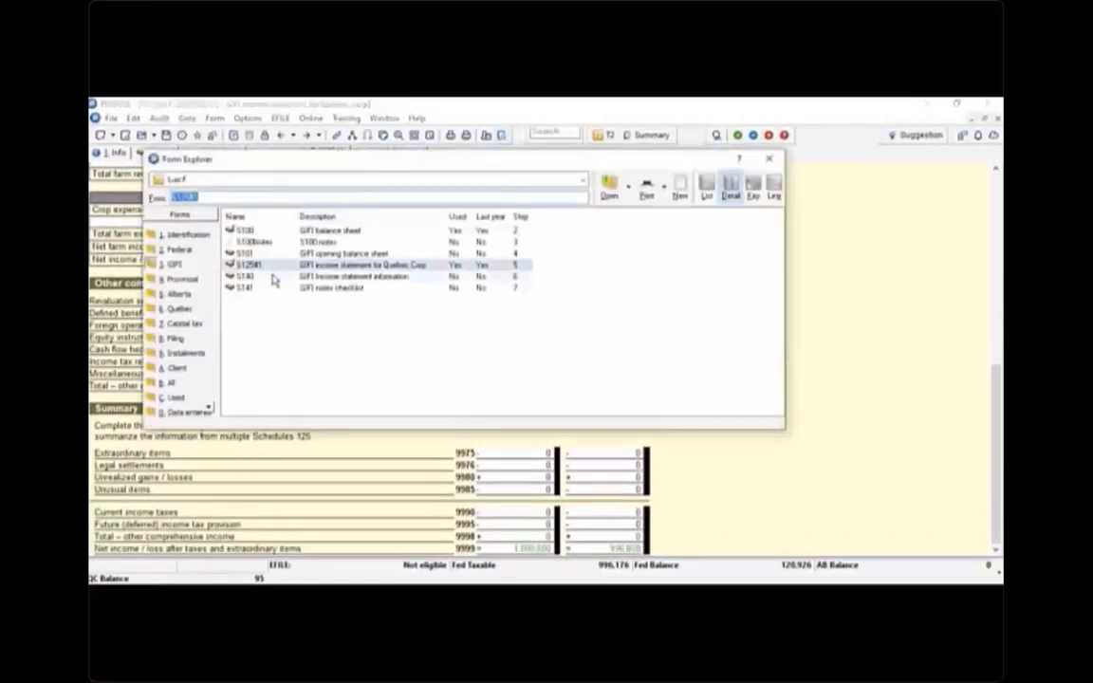
double_click(273, 281)
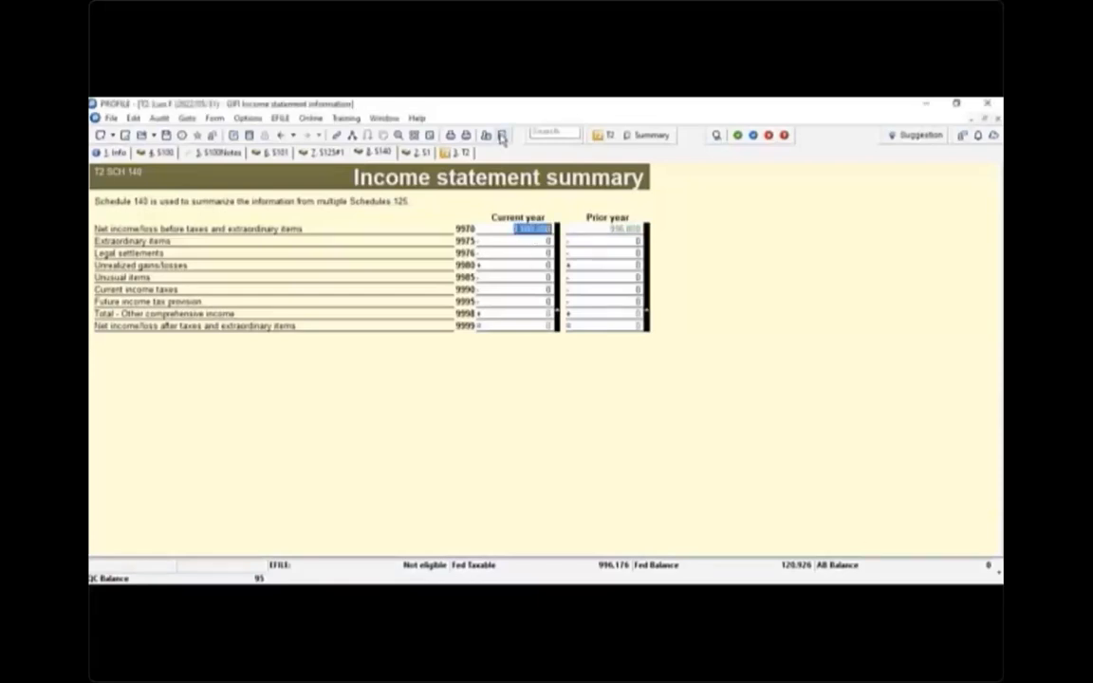
left_click(501, 135)
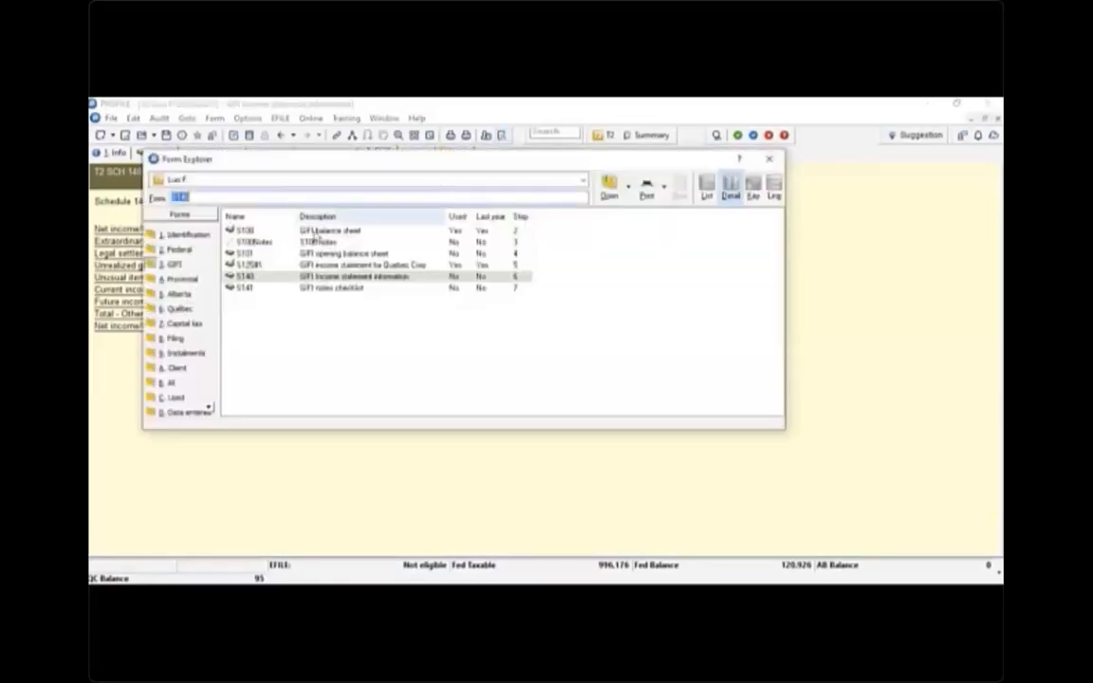
left_click(245, 290)
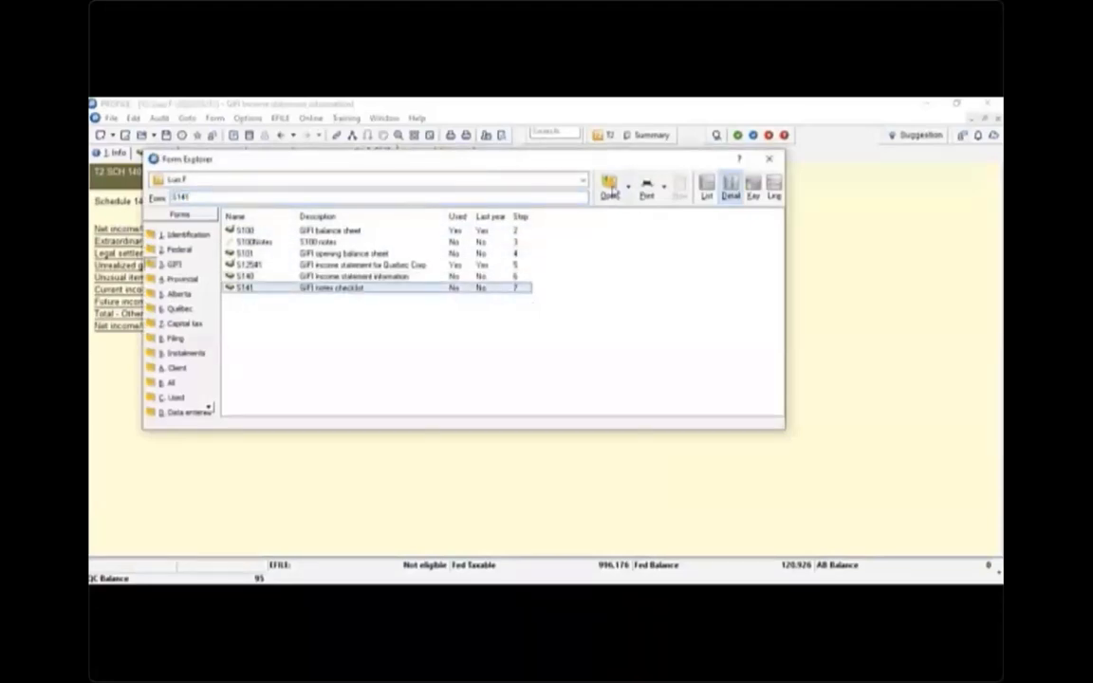
left_click(609, 187)
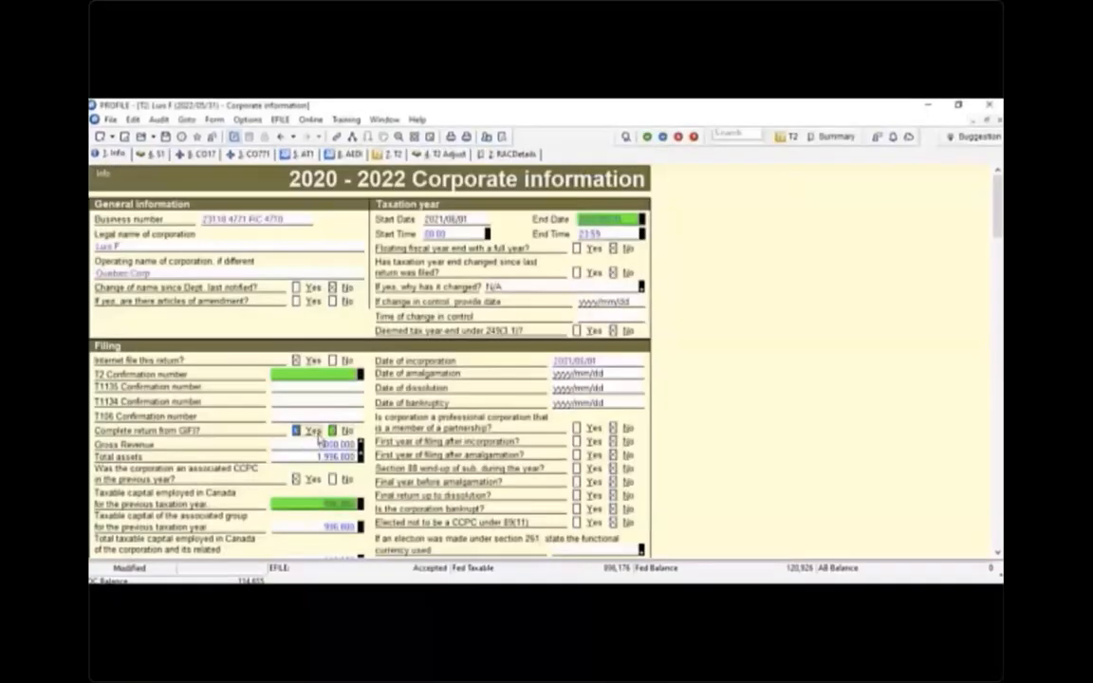
- Answer No to completing the return from GIFI and go through Schedule 1's current-year net income and add lines 101 to 104
mouse_move(298, 435)
left_click(332, 431)
left_click(150, 154)
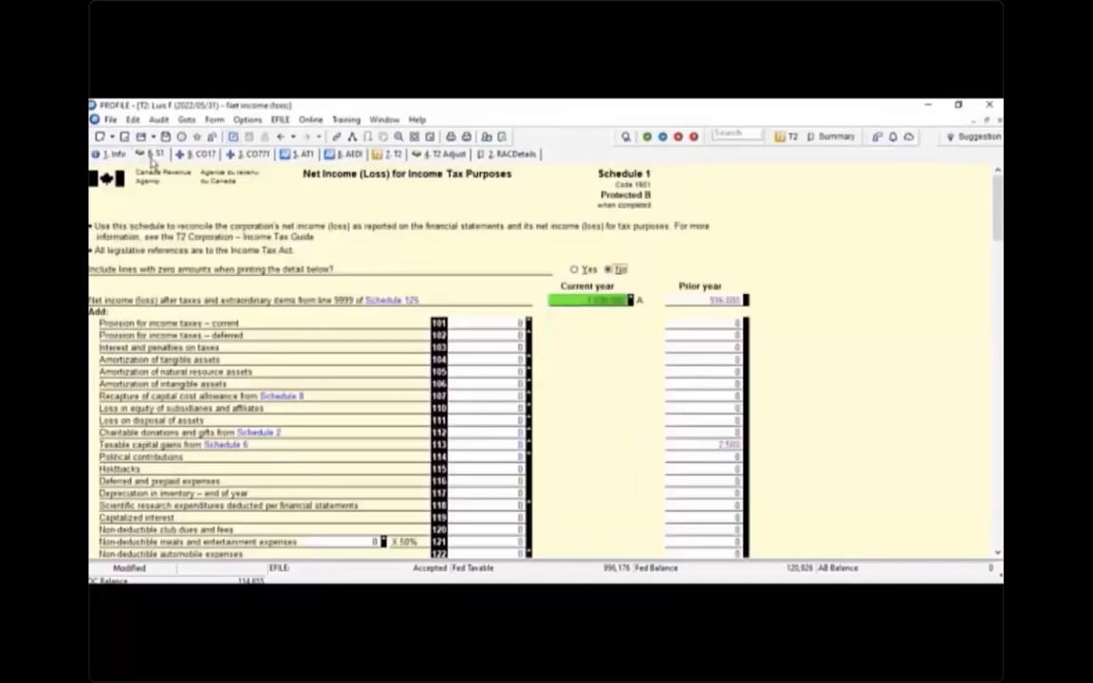
left_click(589, 301)
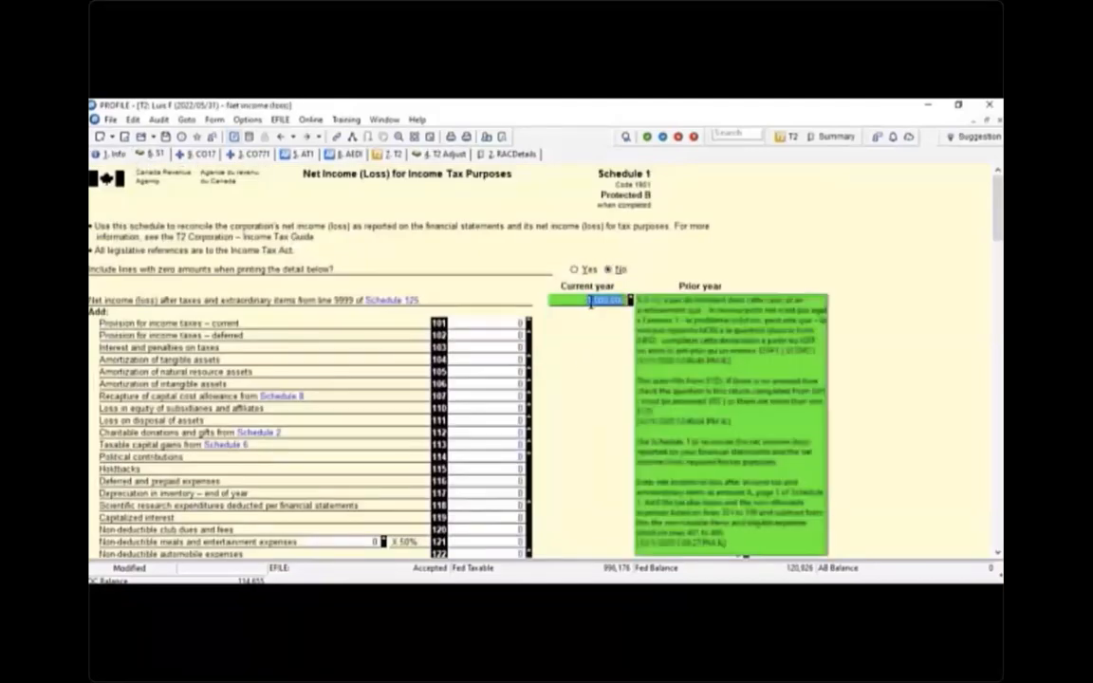
left_click(499, 325)
left_click(499, 336)
left_click(500, 347)
left_click(500, 360)
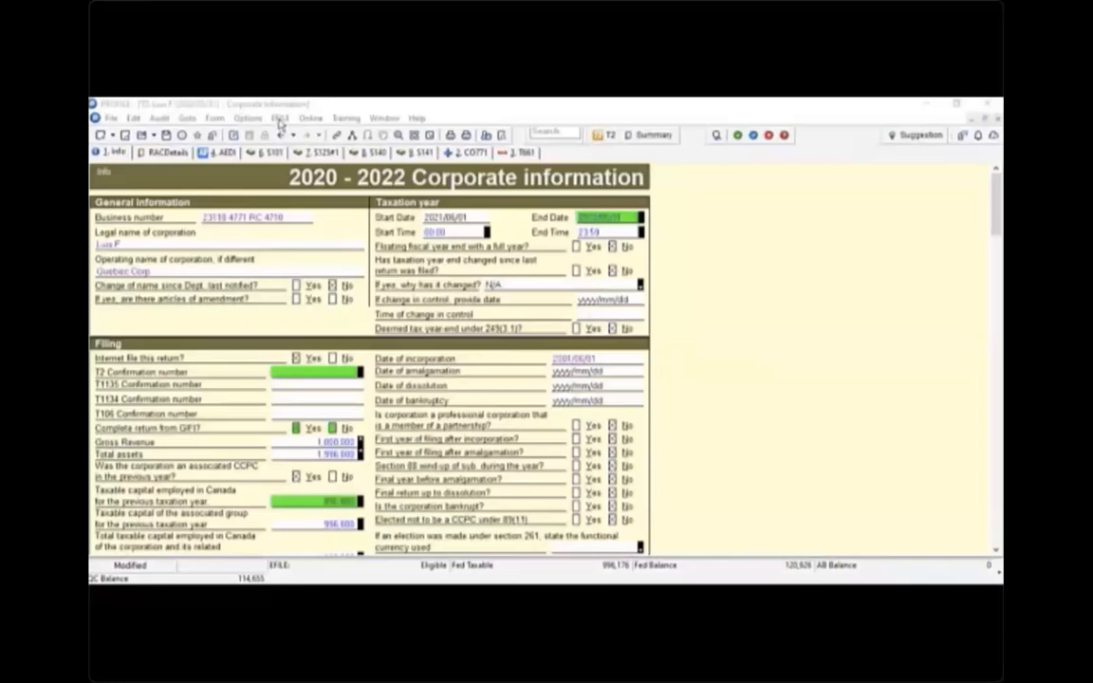
- Open the electronic filing options and view the T2 EFILE page with the CRA identification fields
left_click(280, 119)
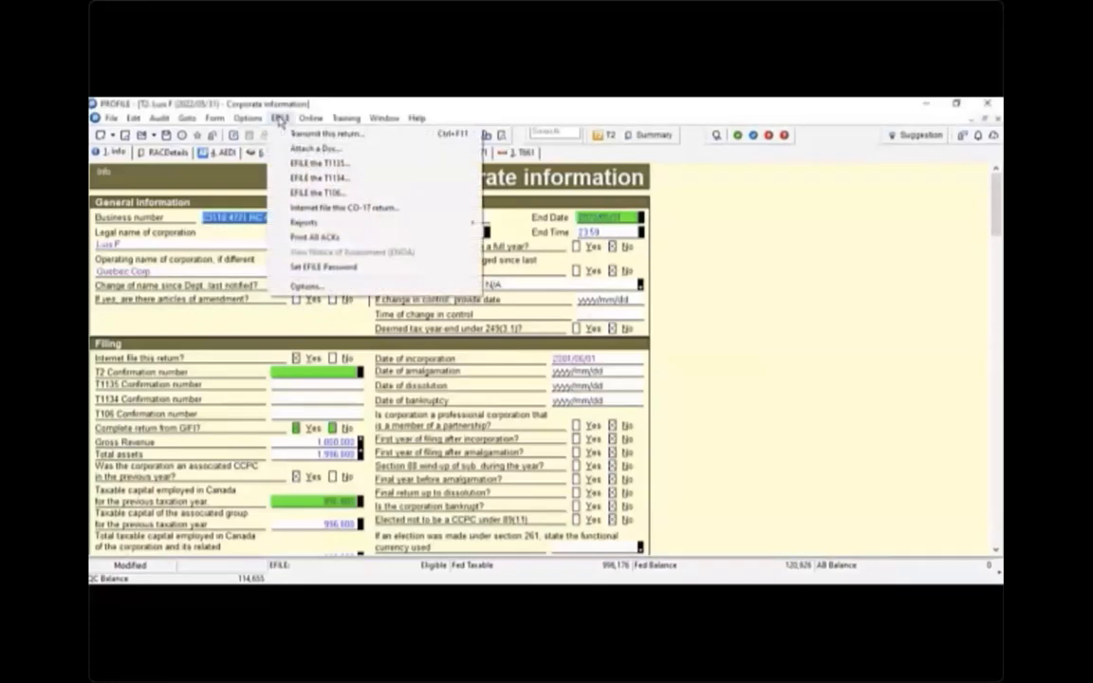
left_click(305, 285)
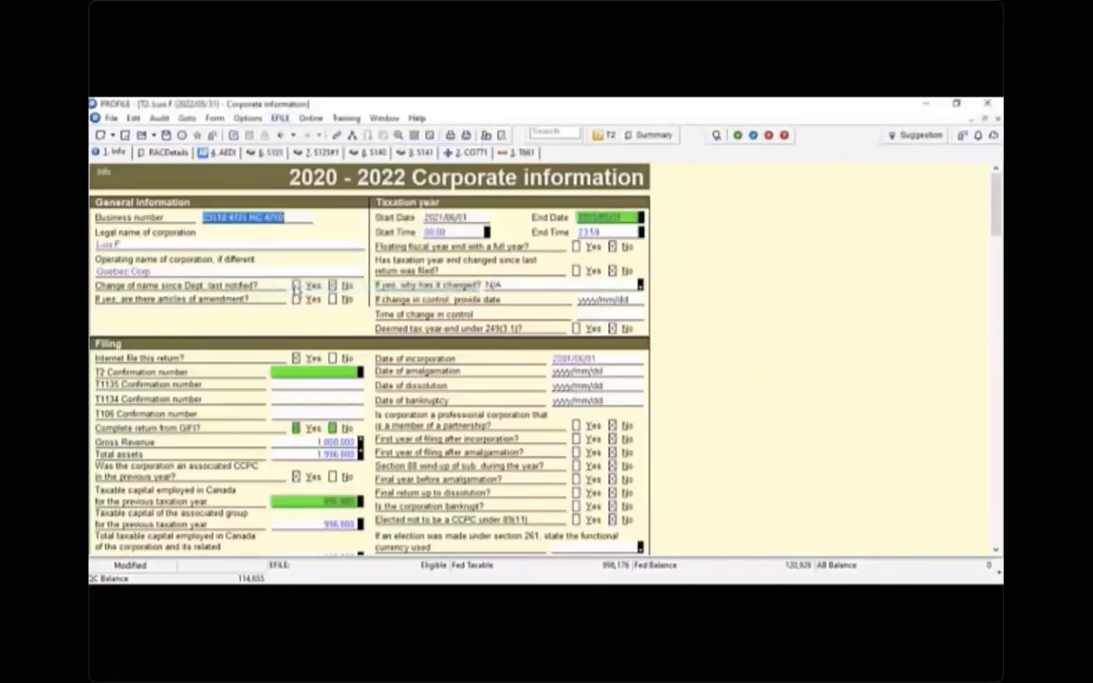
left_click(363, 232)
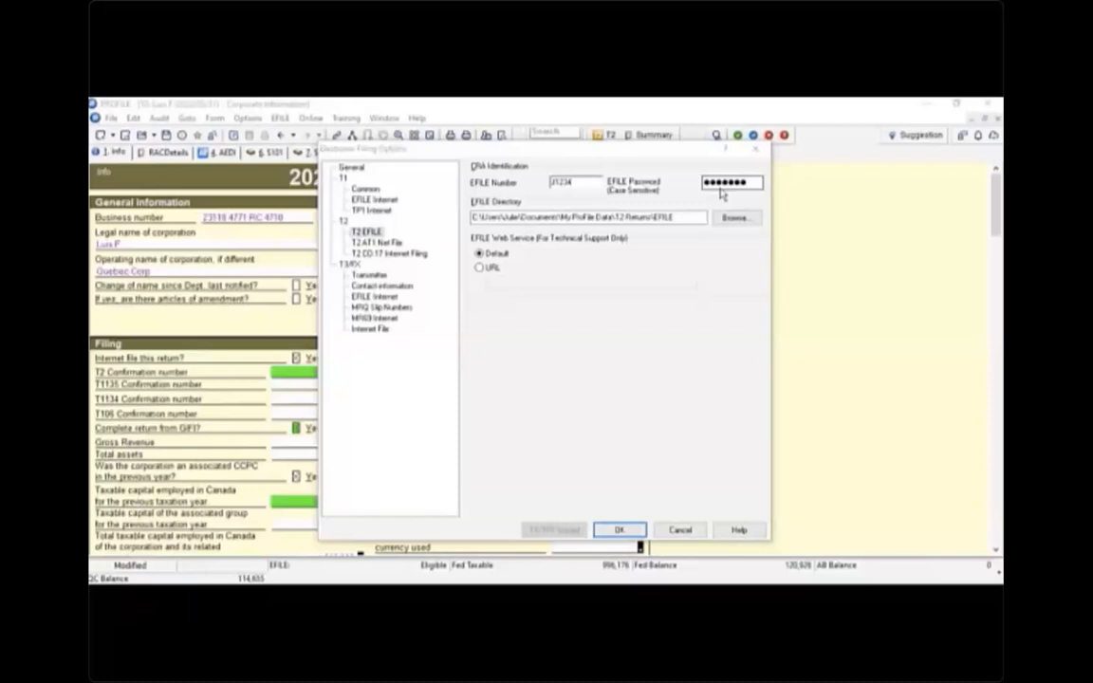
- Review the T2 CO-17 Internet Filing credentials, switching to Clic Revenu and back to NetFile, and accept the options
left_click(387, 254)
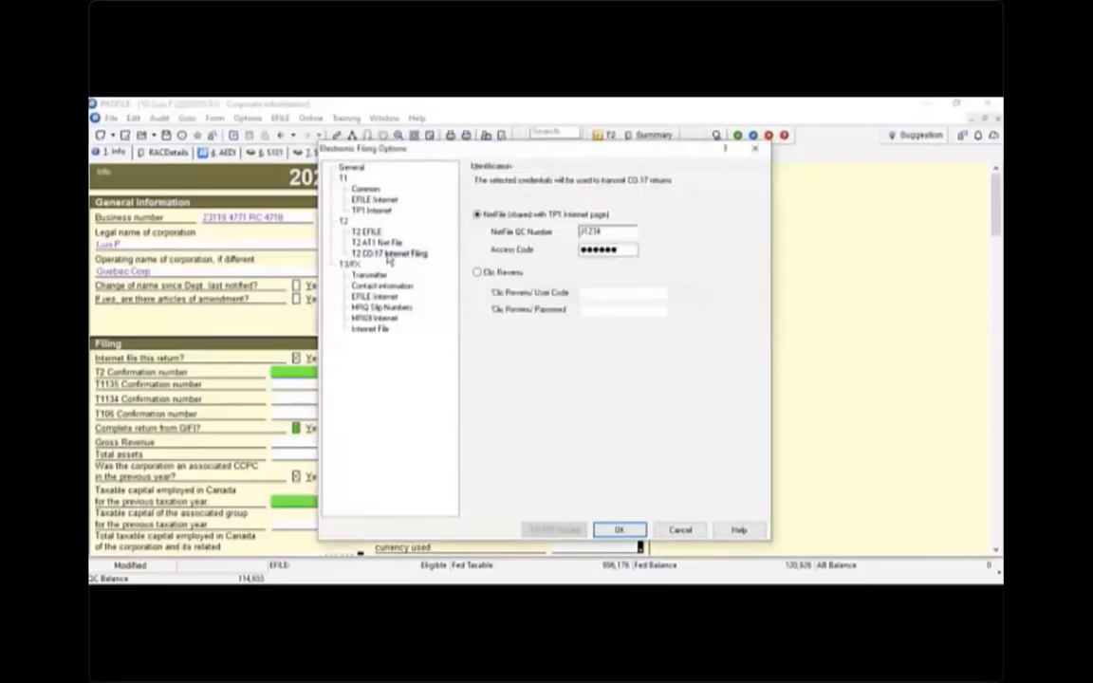
double_click(602, 231)
left_click(624, 249)
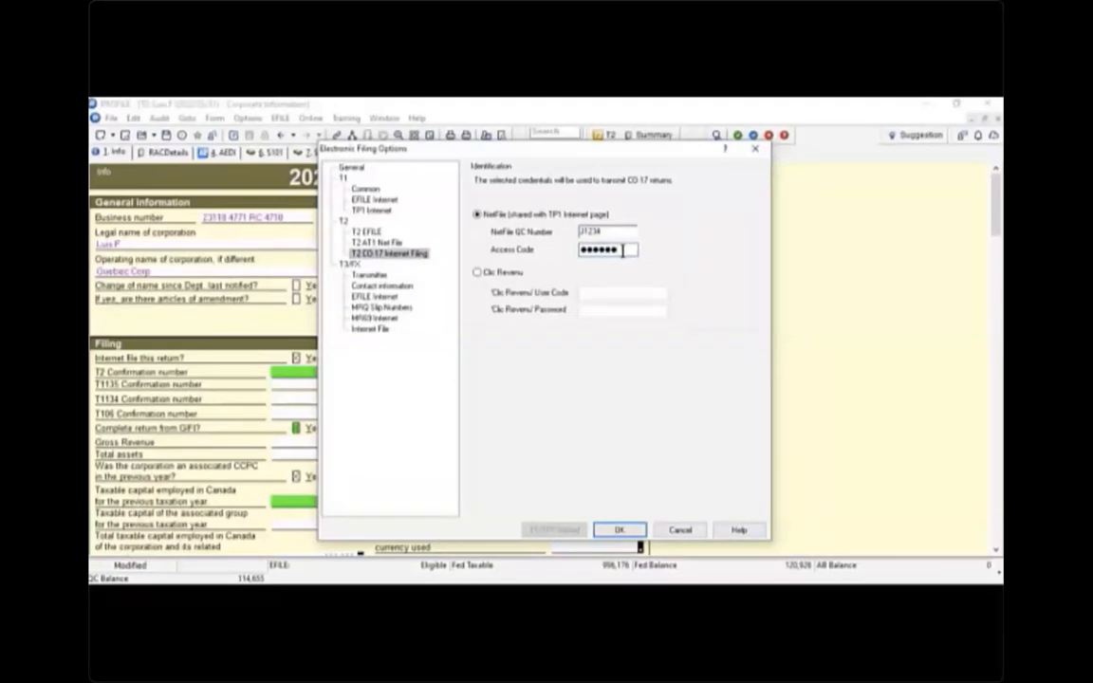
left_click(477, 272)
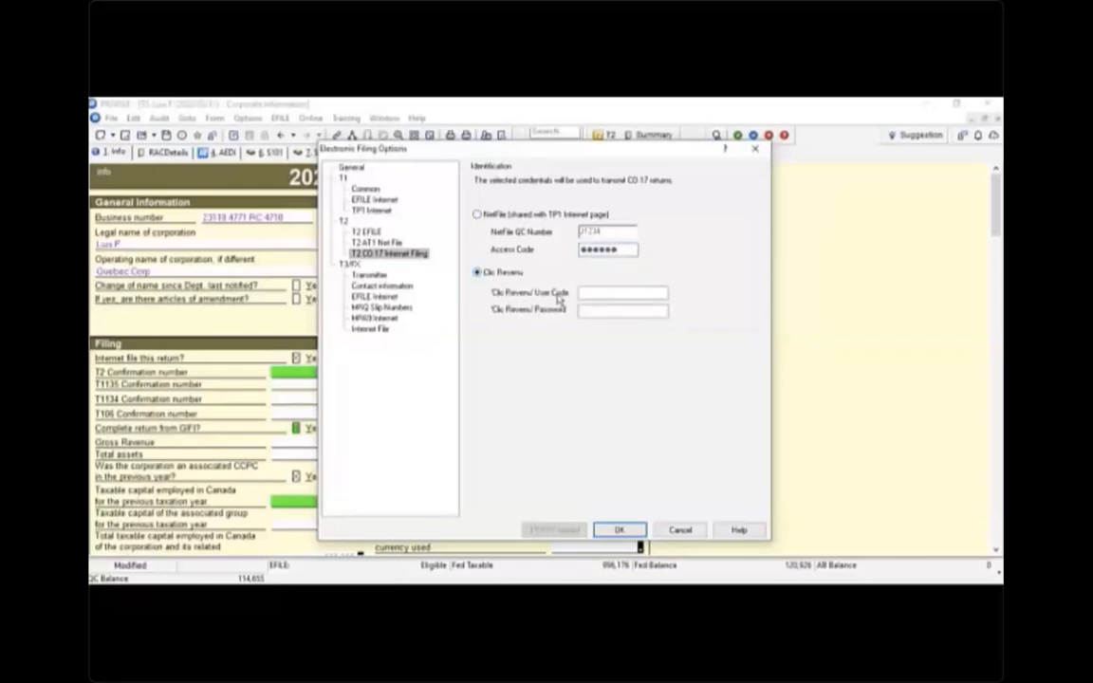
left_click(591, 313)
left_click(477, 215)
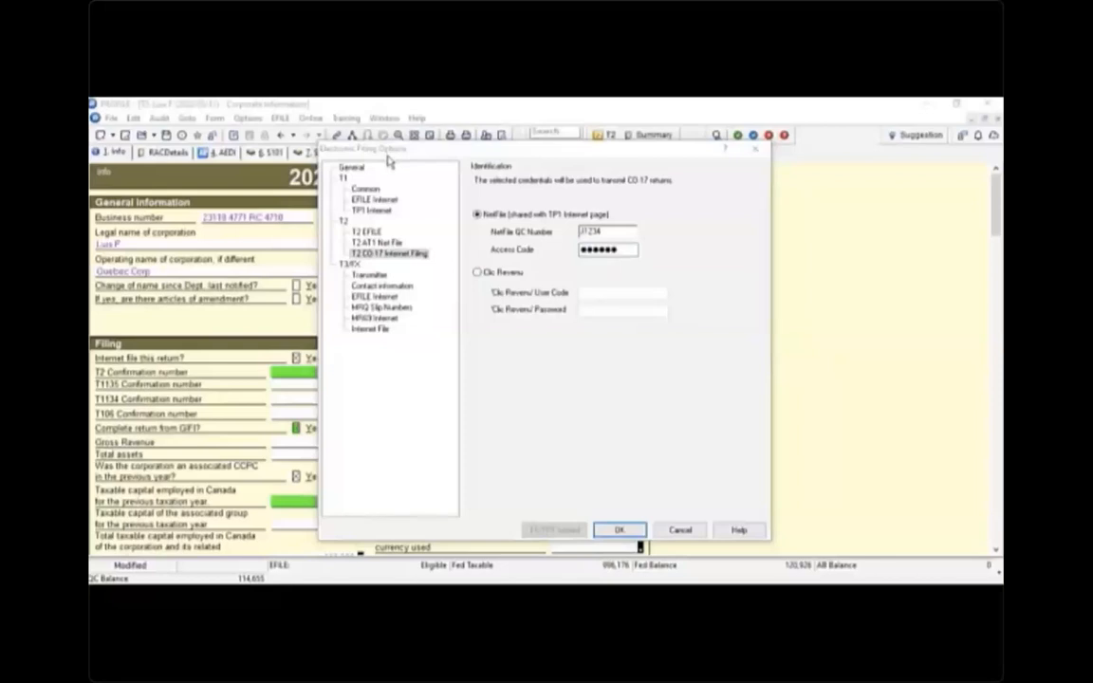
left_click(619, 529)
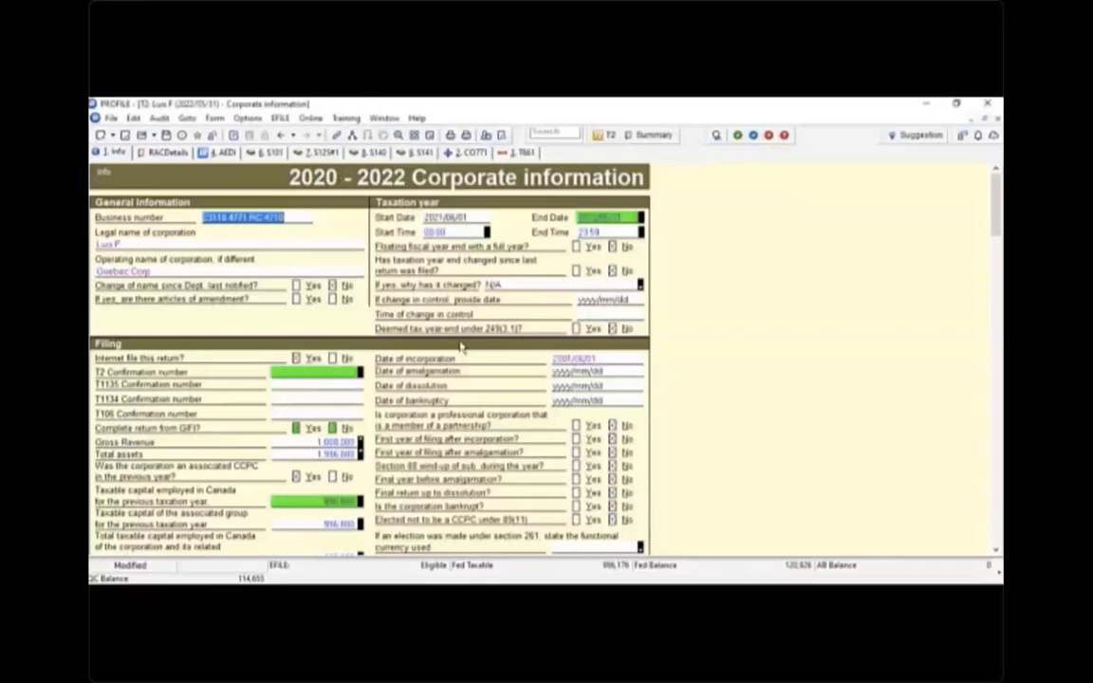
- Check the T2 return for EFILE errors through the transmit command, cancel the transmission, and open the Auditor
left_click(283, 120)
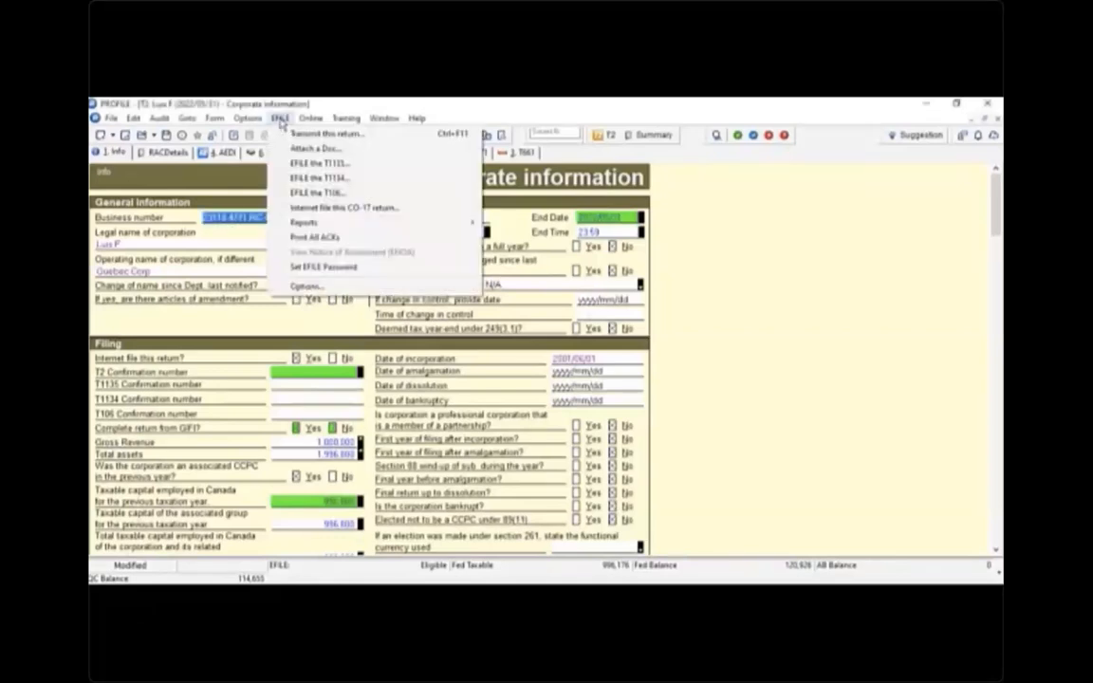
left_click(288, 133)
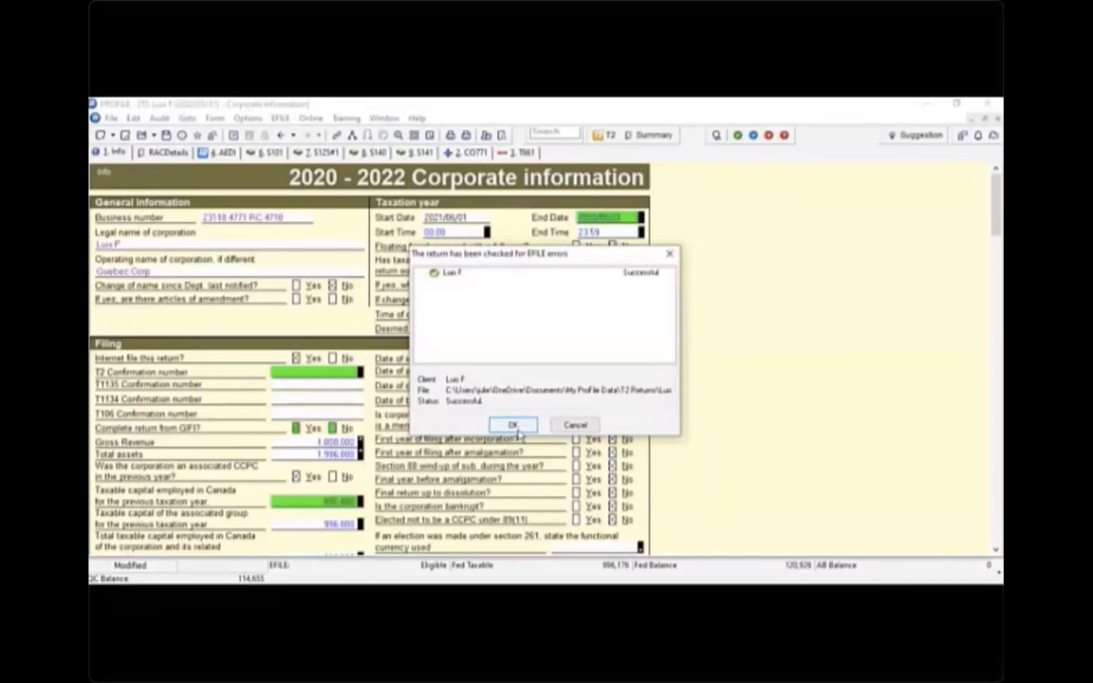
left_click(513, 426)
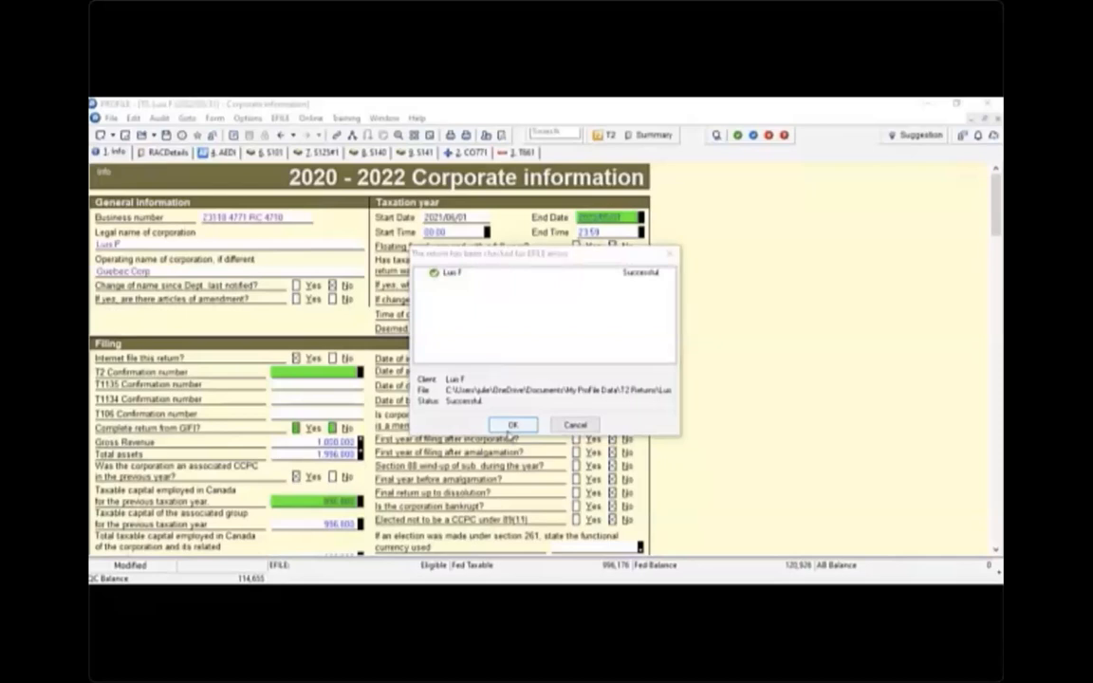
left_click(576, 425)
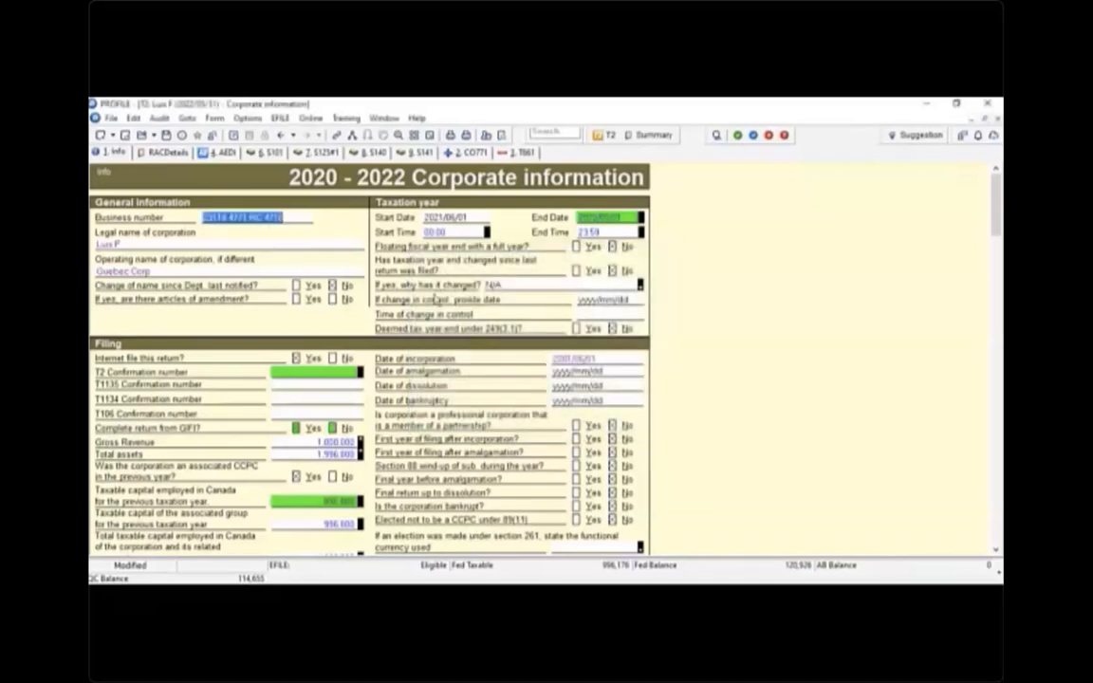
left_click(713, 133)
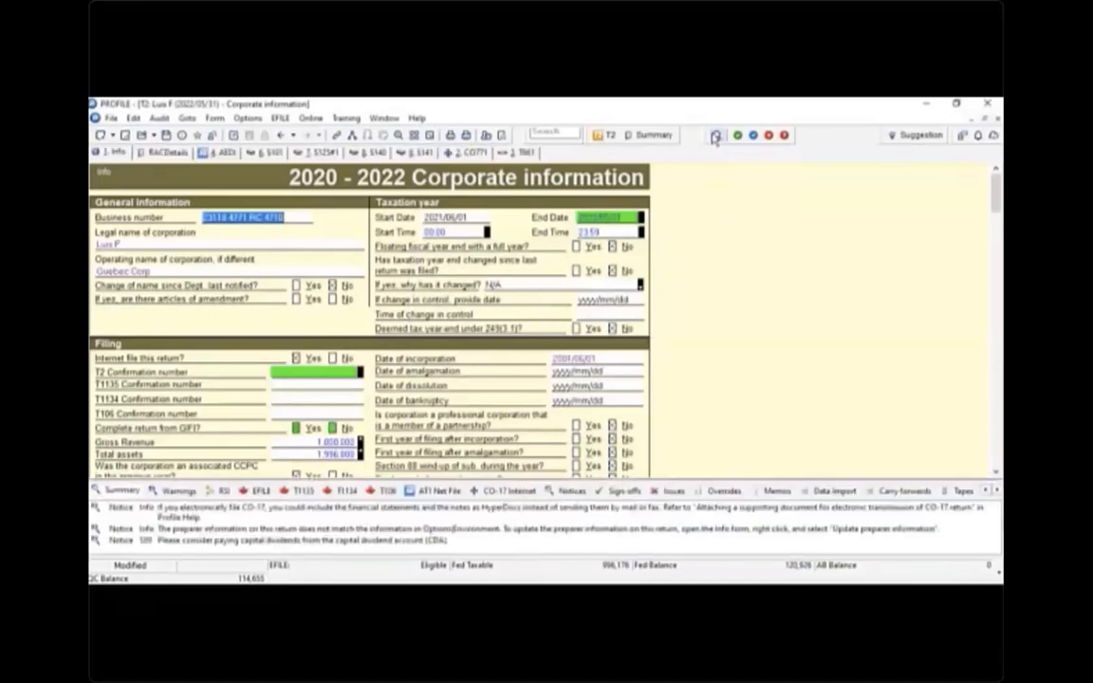
- View the Auditor's EFILE messages, then set the T2 file's Client Status and EFILE Status to Unknown in the file properties
left_click(261, 492)
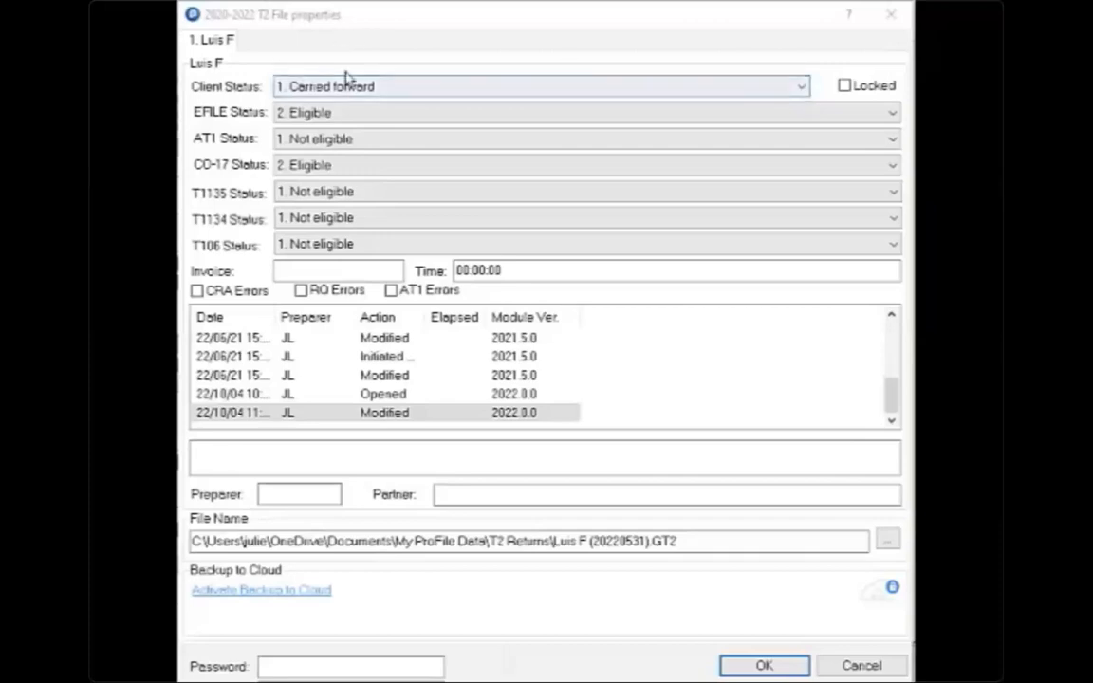
left_click(804, 86)
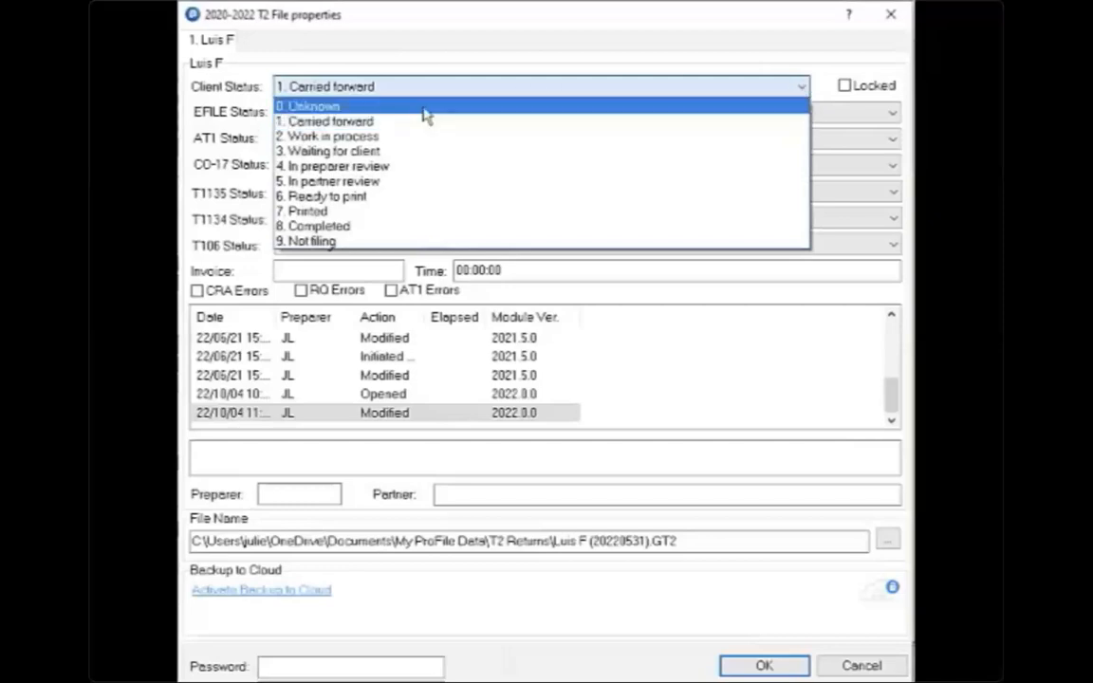
left_click(374, 110)
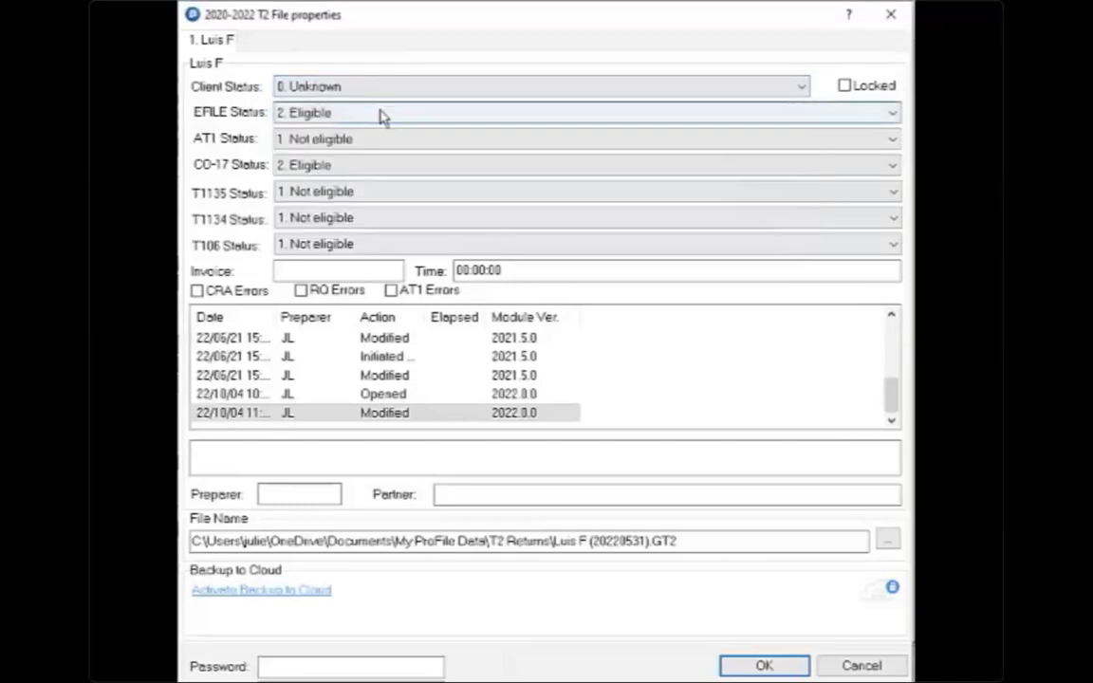
left_click(892, 113)
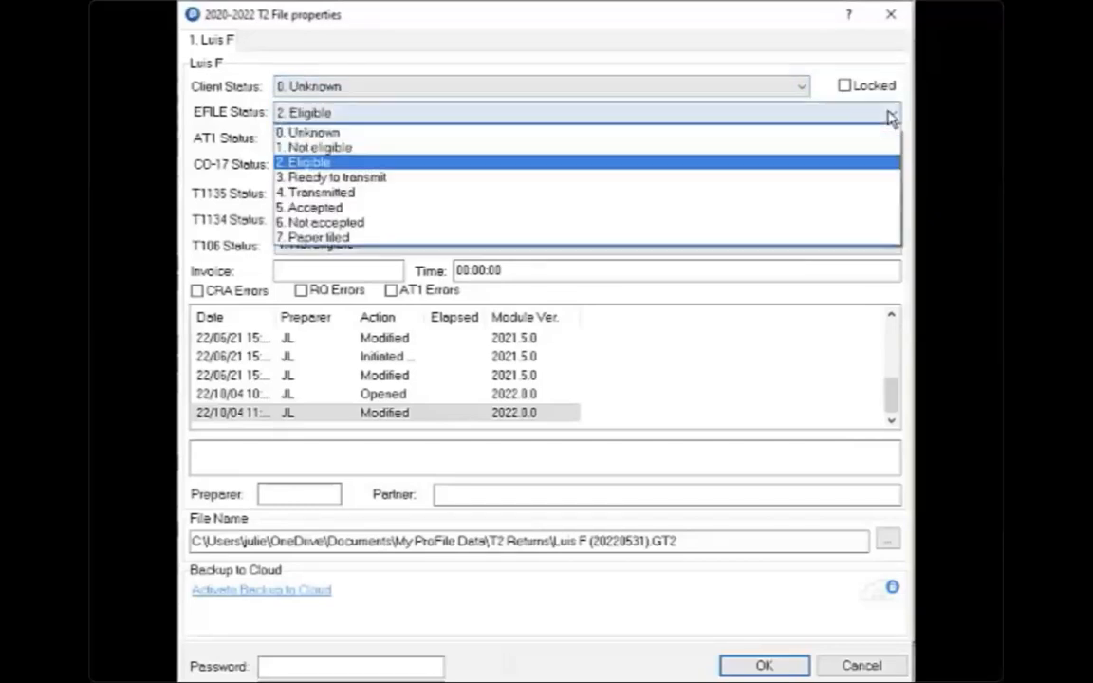
left_click(349, 133)
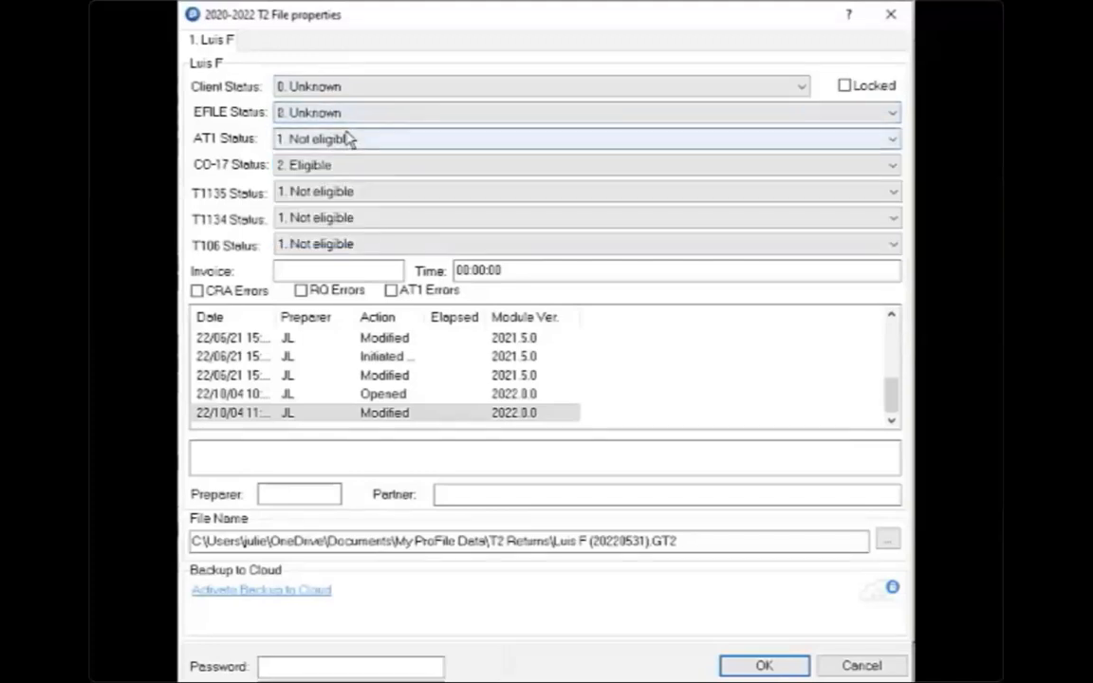
left_click(765, 666)
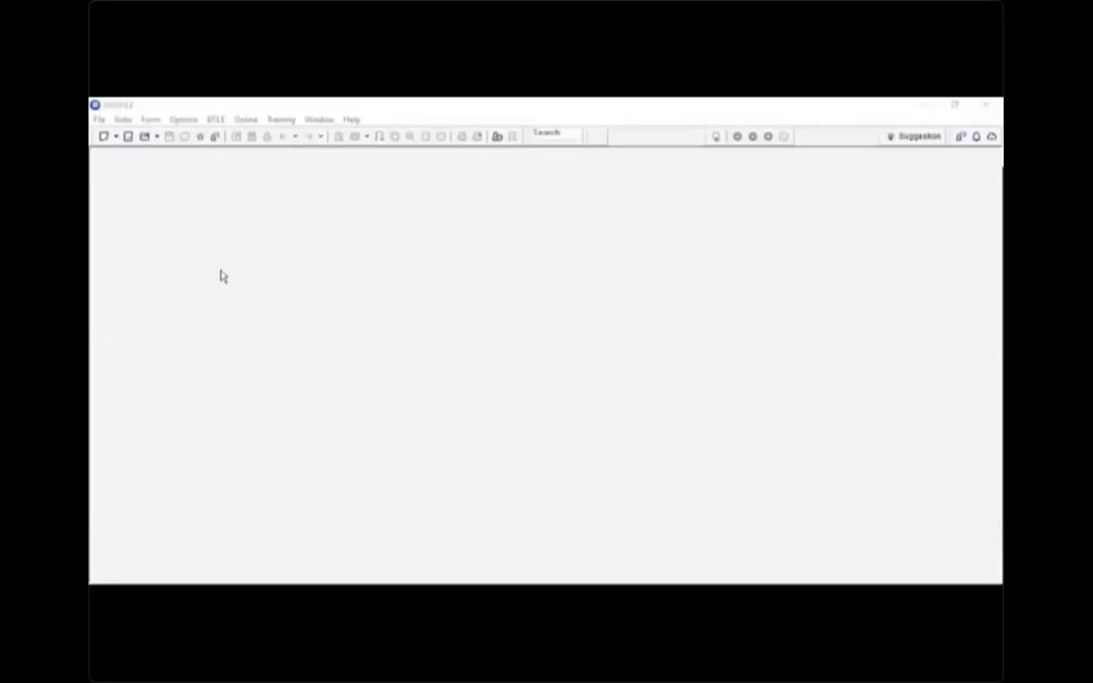
- Reopen the corporation's T2 return file for the 2022/05/31 year end from the T2 Returns folder
left_click(99, 120)
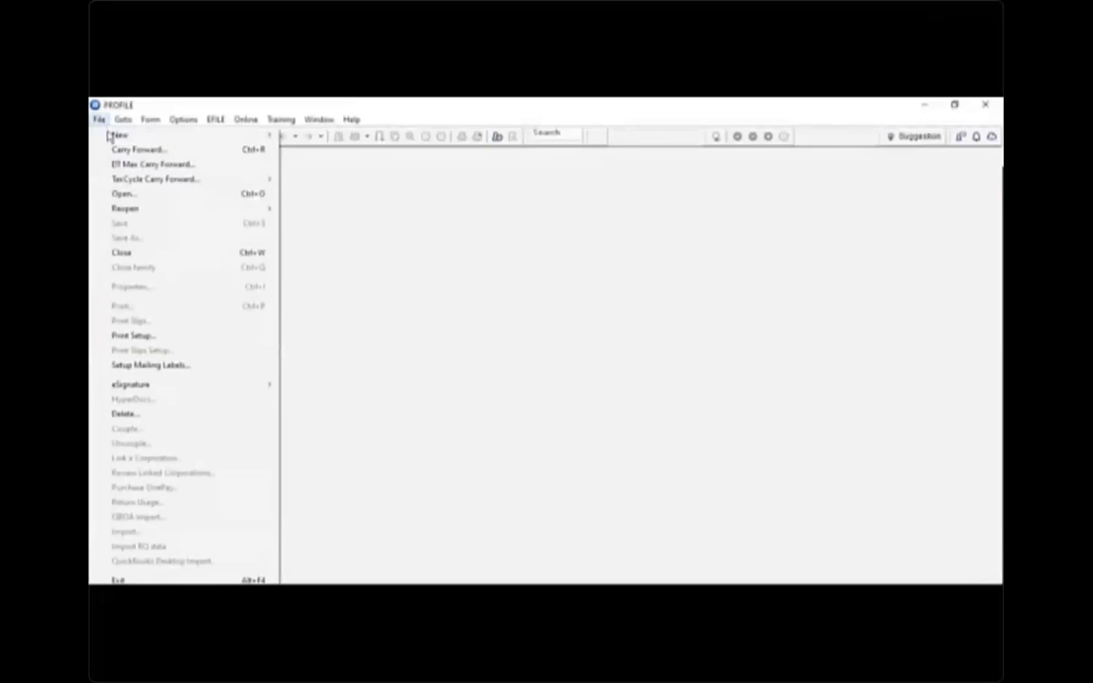
left_click(122, 195)
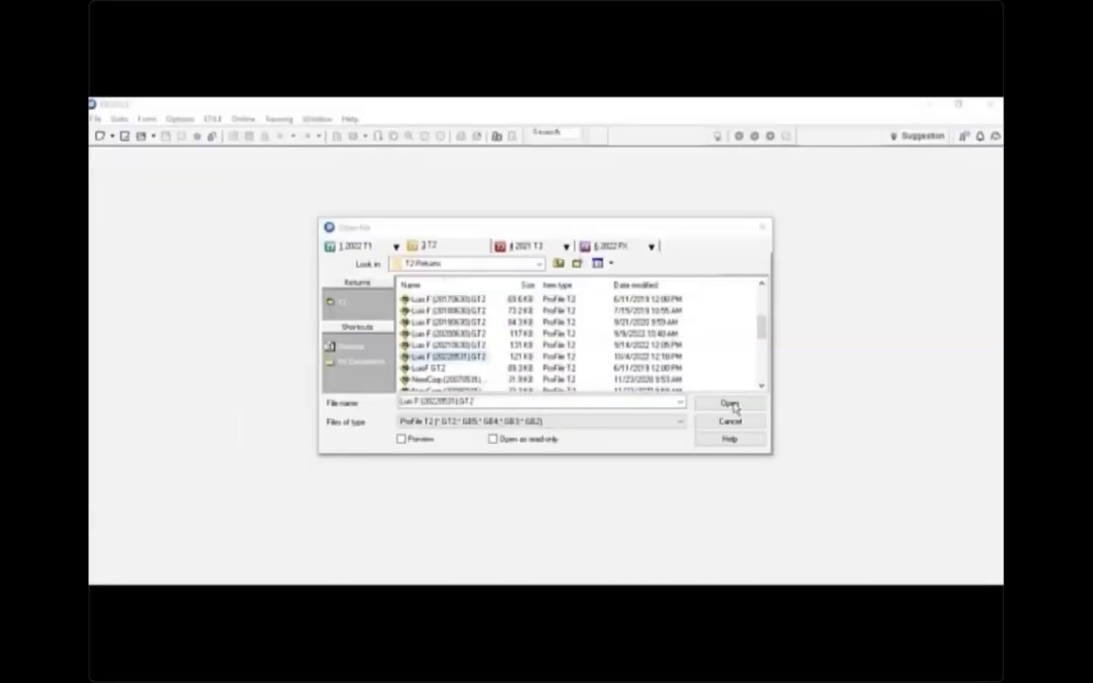
left_click(728, 408)
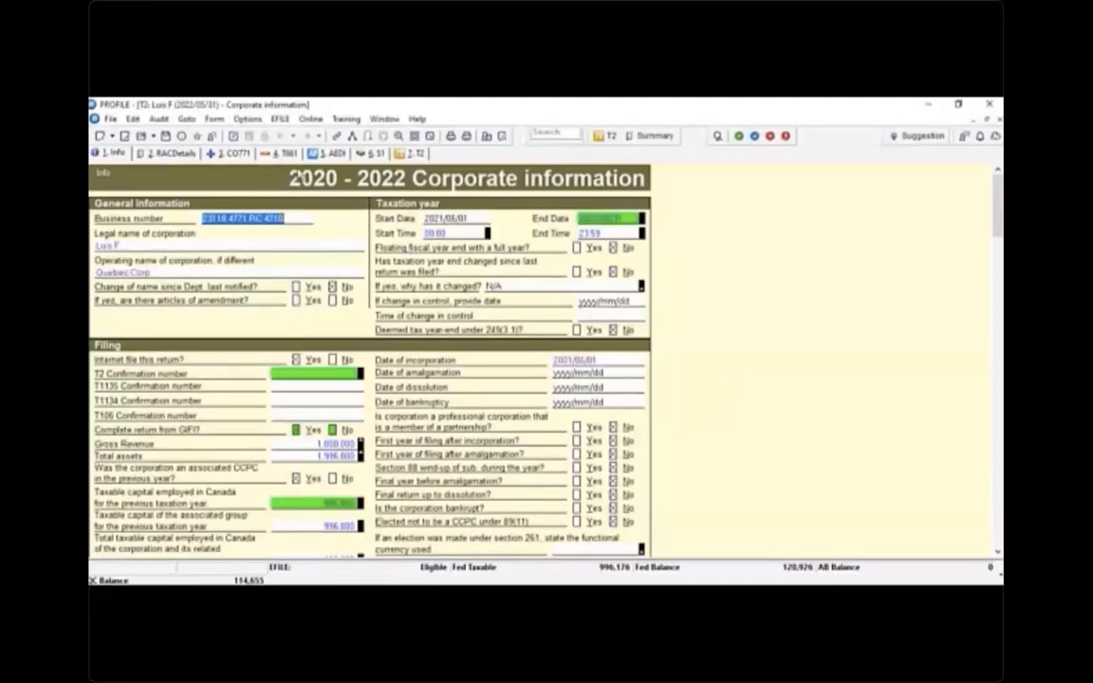
- Start transmitting the T2 return, accept the EFILE error check, and choose to request a Web Access Code as the authorization method
left_click(282, 119)
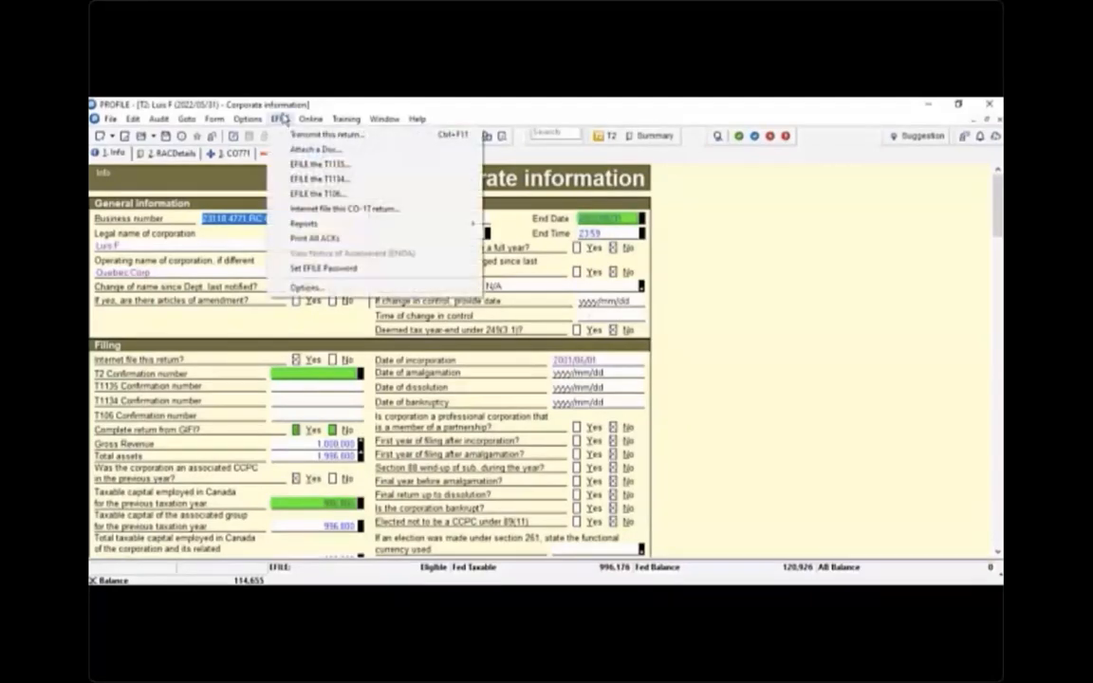
left_click(285, 134)
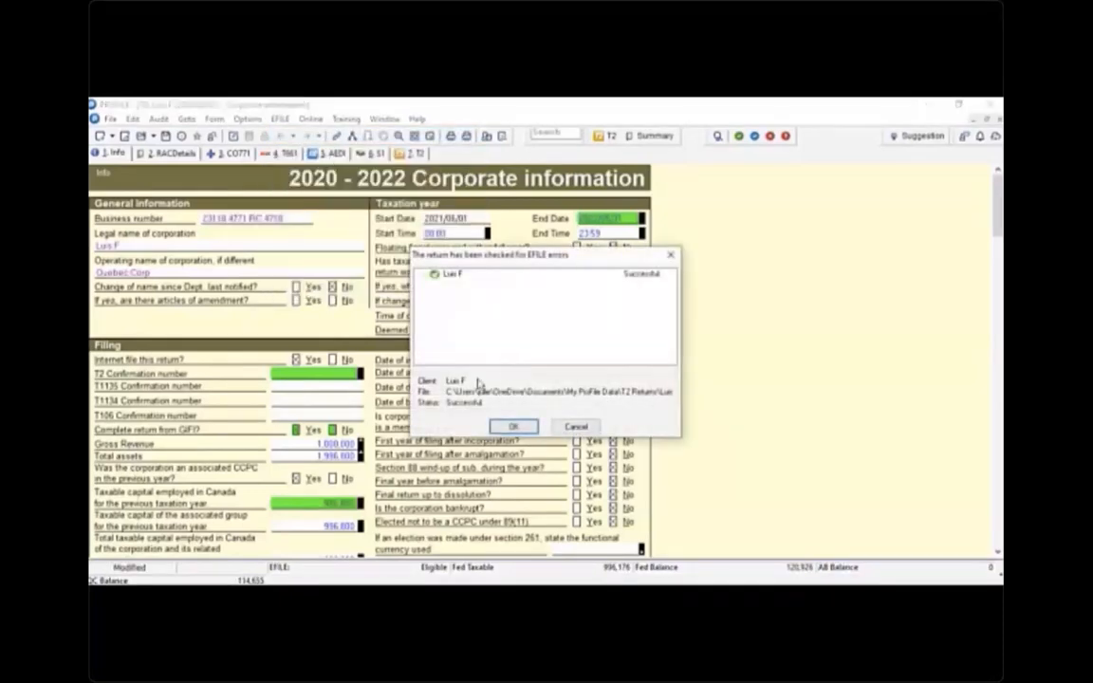
left_click(513, 427)
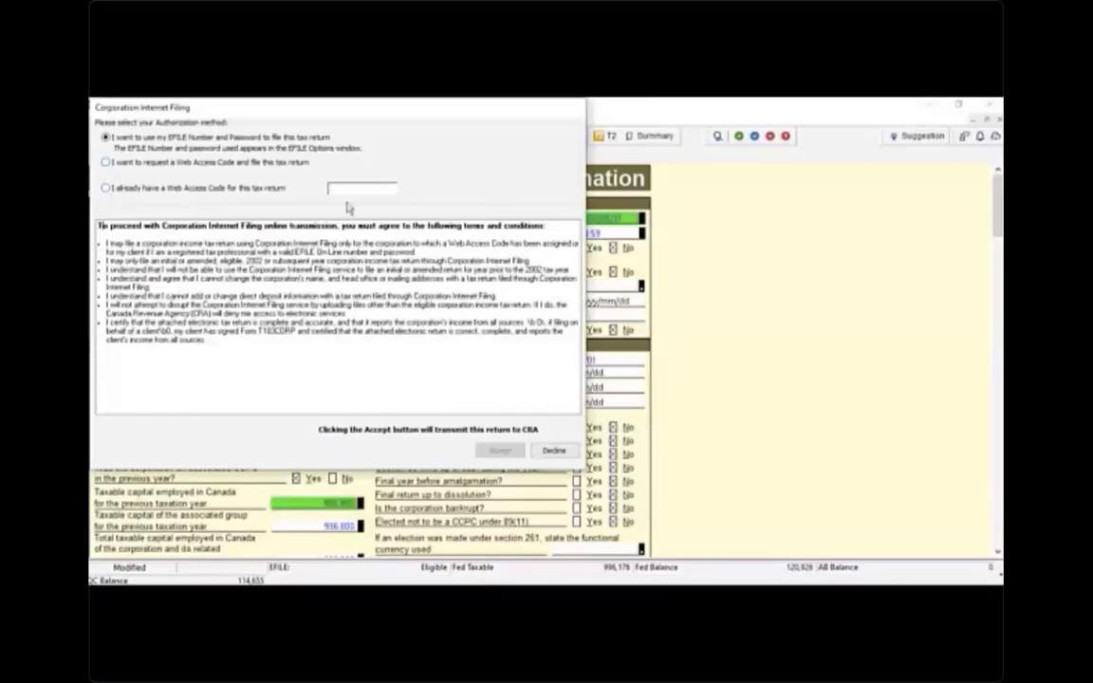
left_click(372, 189)
left_click(107, 163)
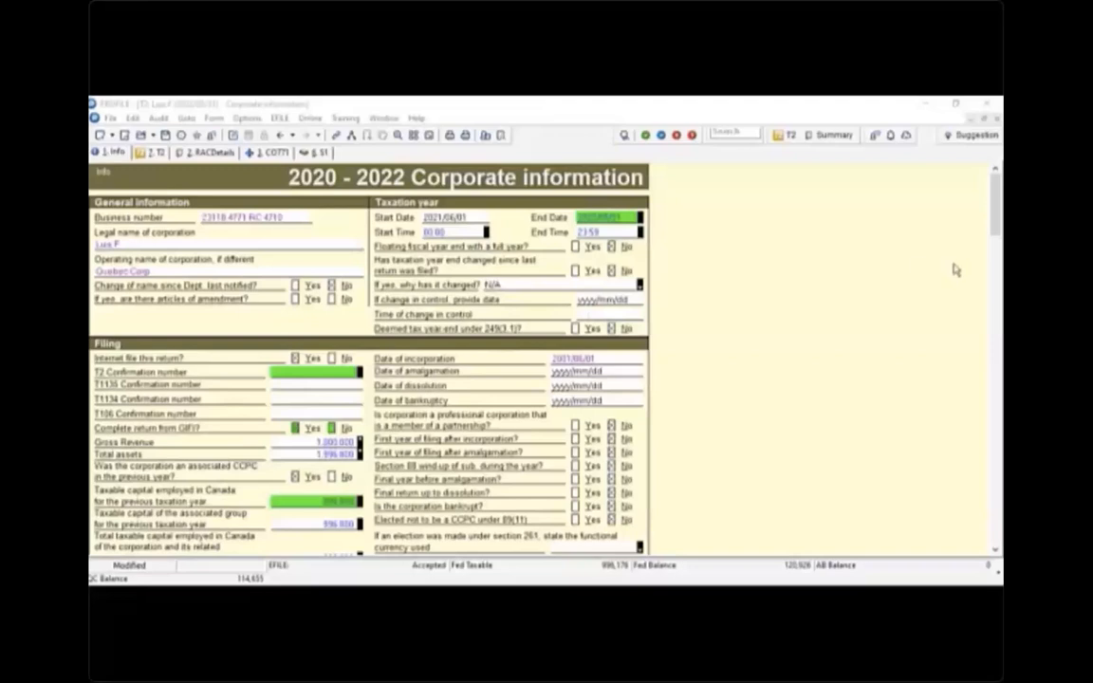
- Answer Yes to the amended tax return question in the Info form's Filing section
scroll(998, 245, "down", 2)
scroll(998, 245, "down", 6)
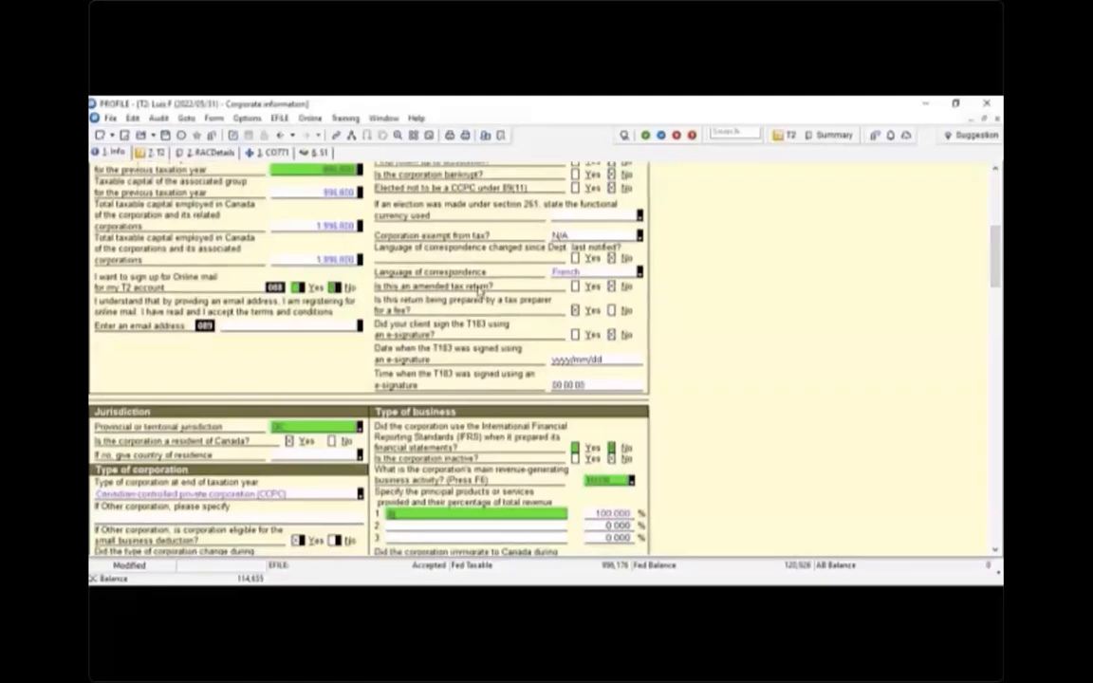
left_click(575, 286)
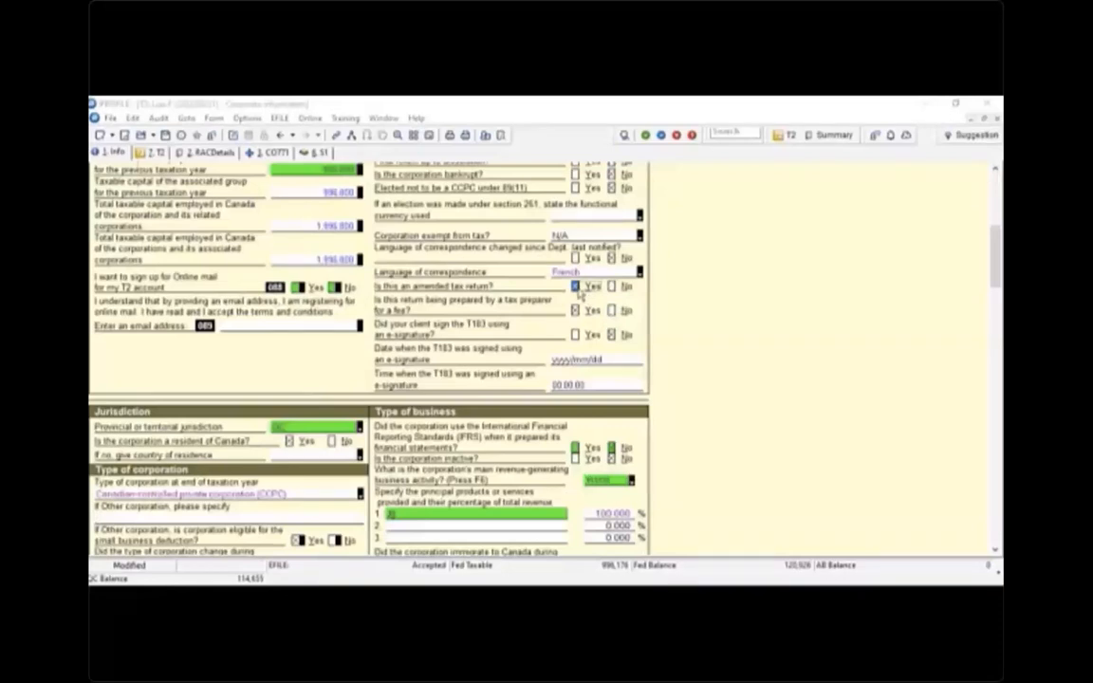
- Open the T2 Adjust worksheet and go to the description of changes on line 996
left_click(503, 135)
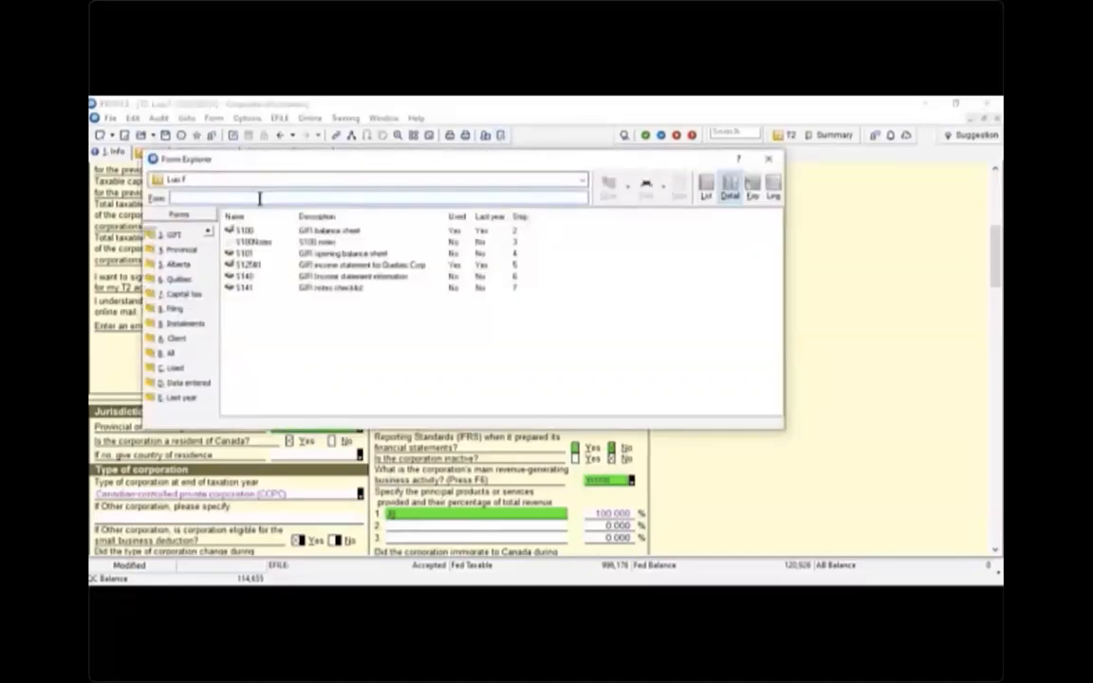
type("T2 Adjust")
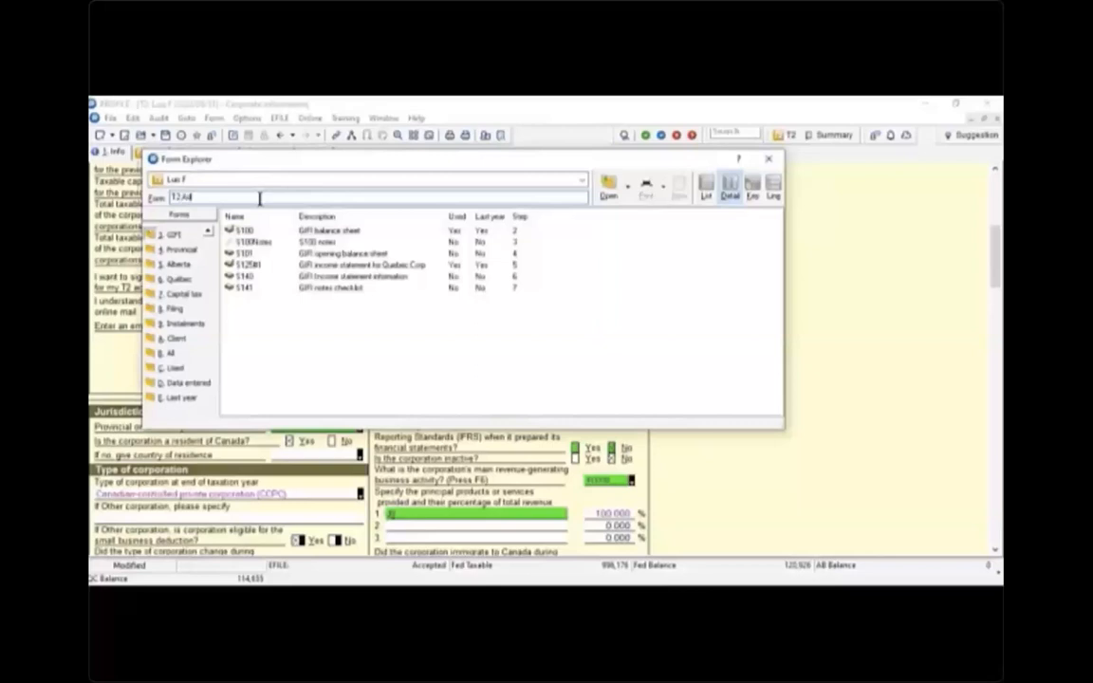
key("Return")
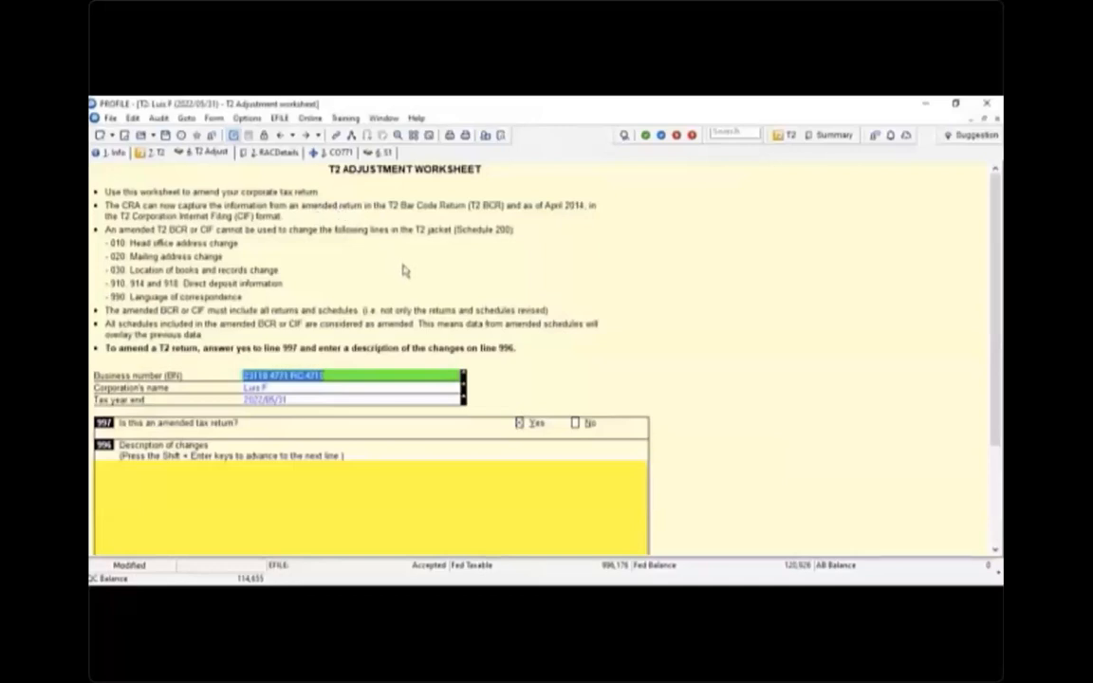
scroll(366, 242, "down", 1)
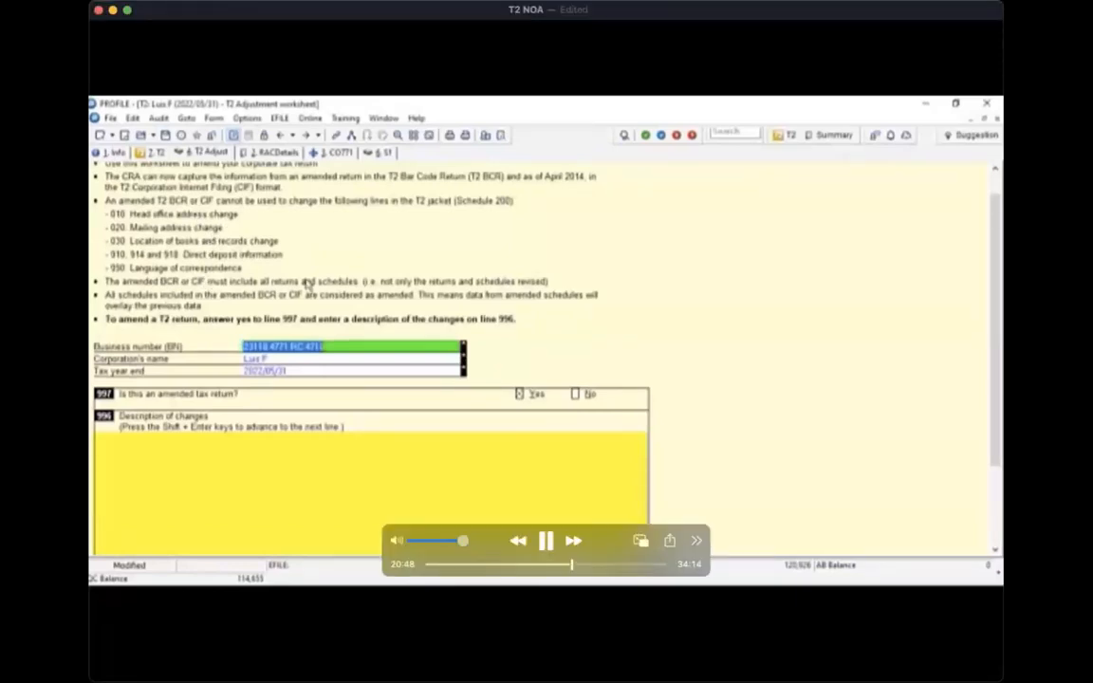
scroll(304, 285, "down", 2)
scroll(305, 282, "down", 1)
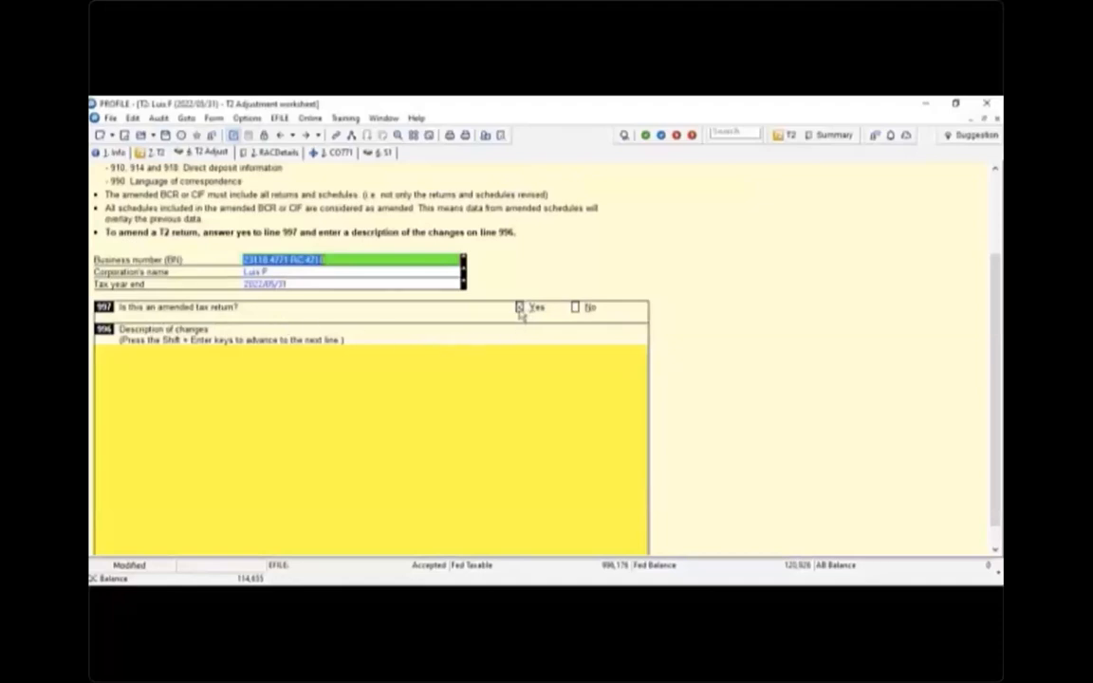
left_click(127, 360)
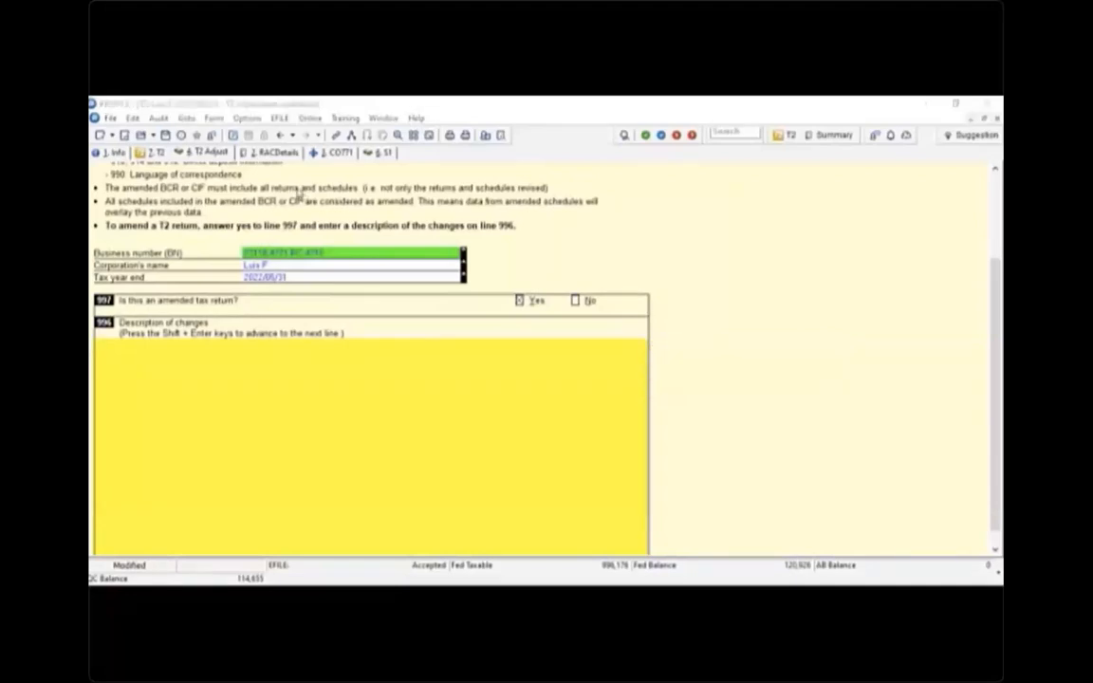
- Open the T2 form and save the return under a new file name with "amended" added after the year-end date
left_click(156, 156)
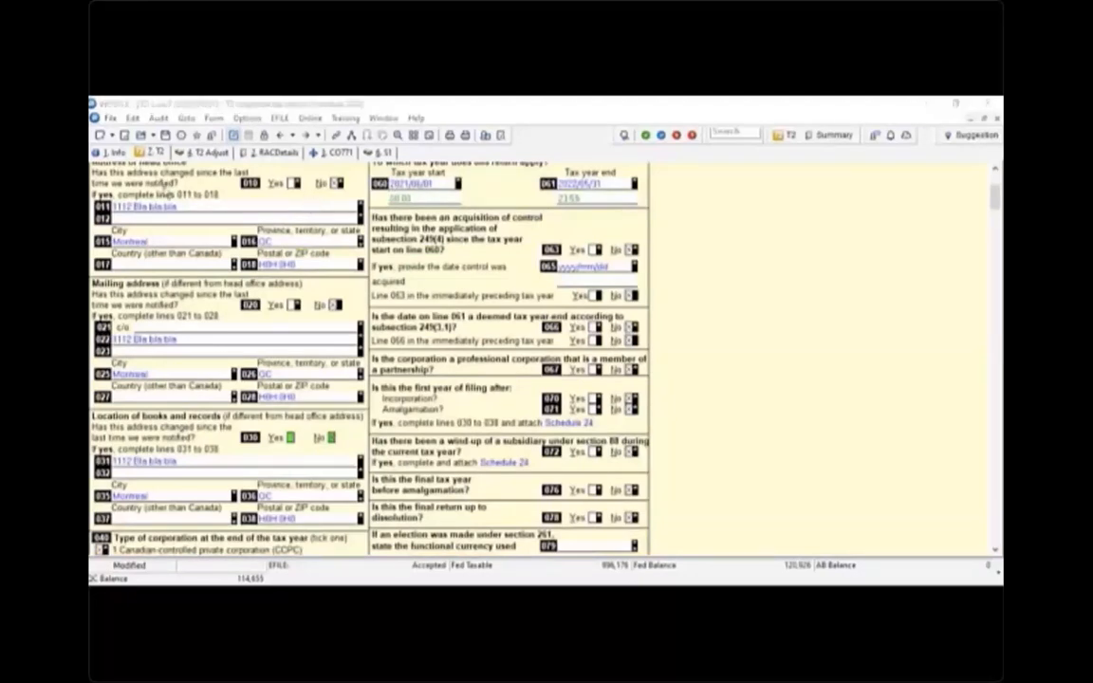
left_click(111, 119)
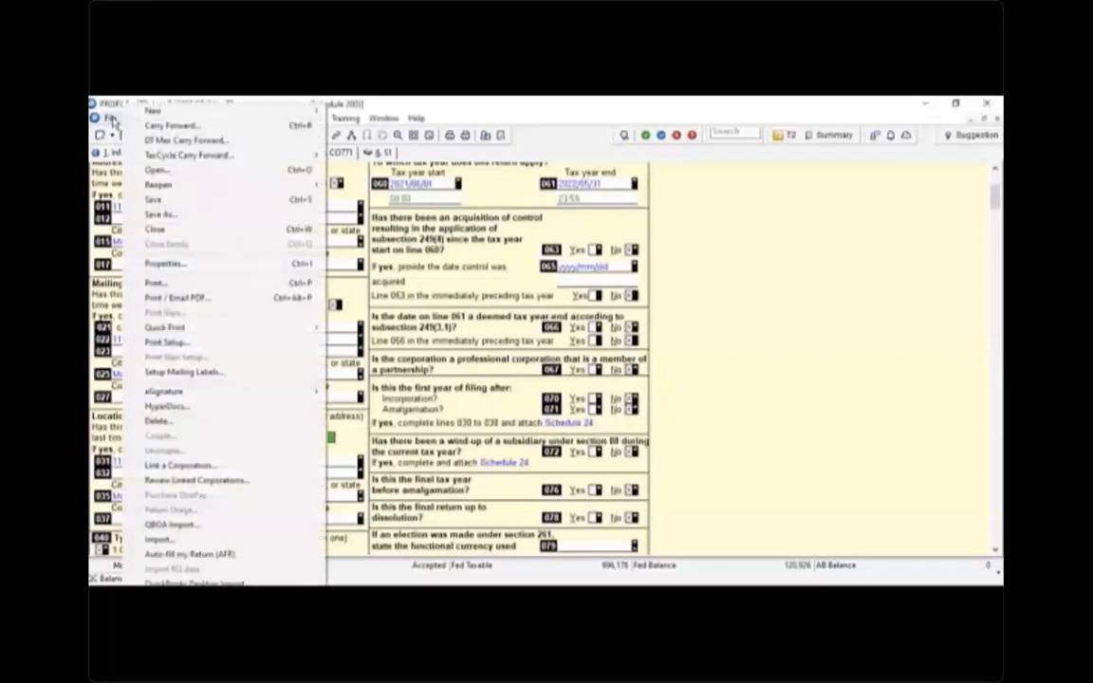
left_click(159, 217)
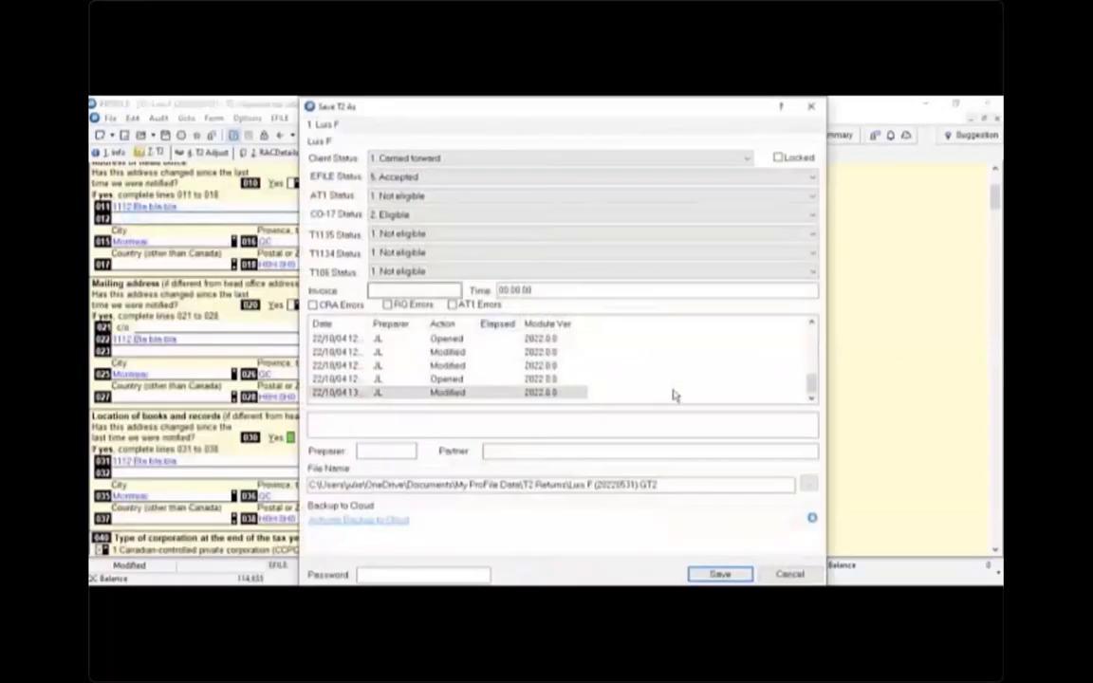
left_click(808, 485)
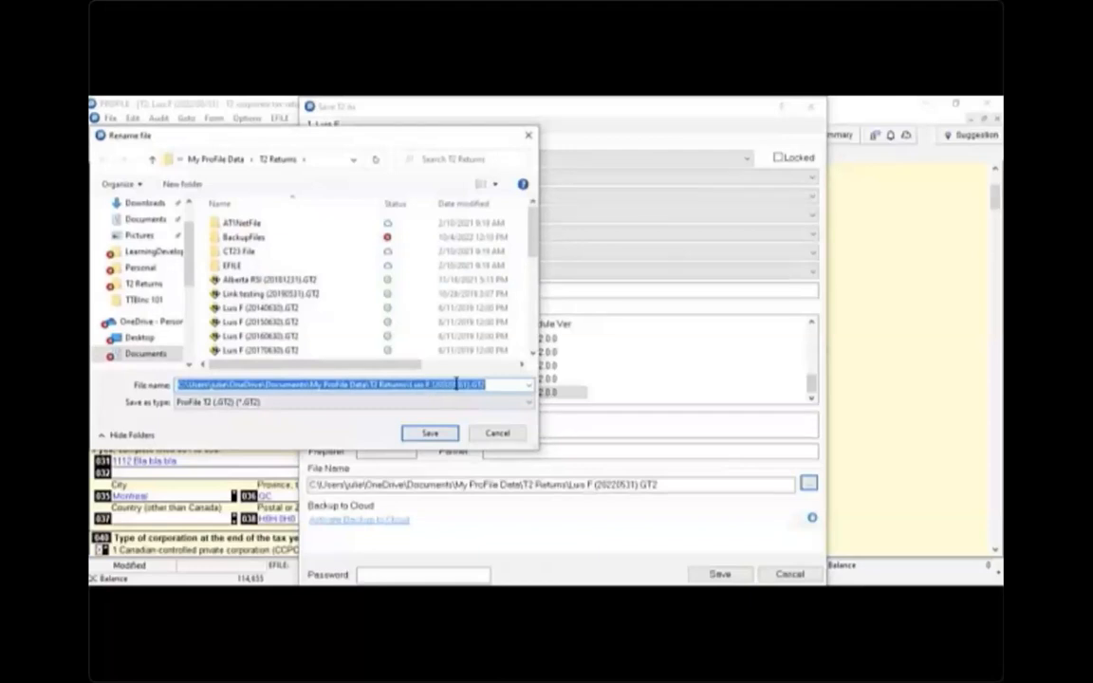
left_click(464, 384)
type("amended")
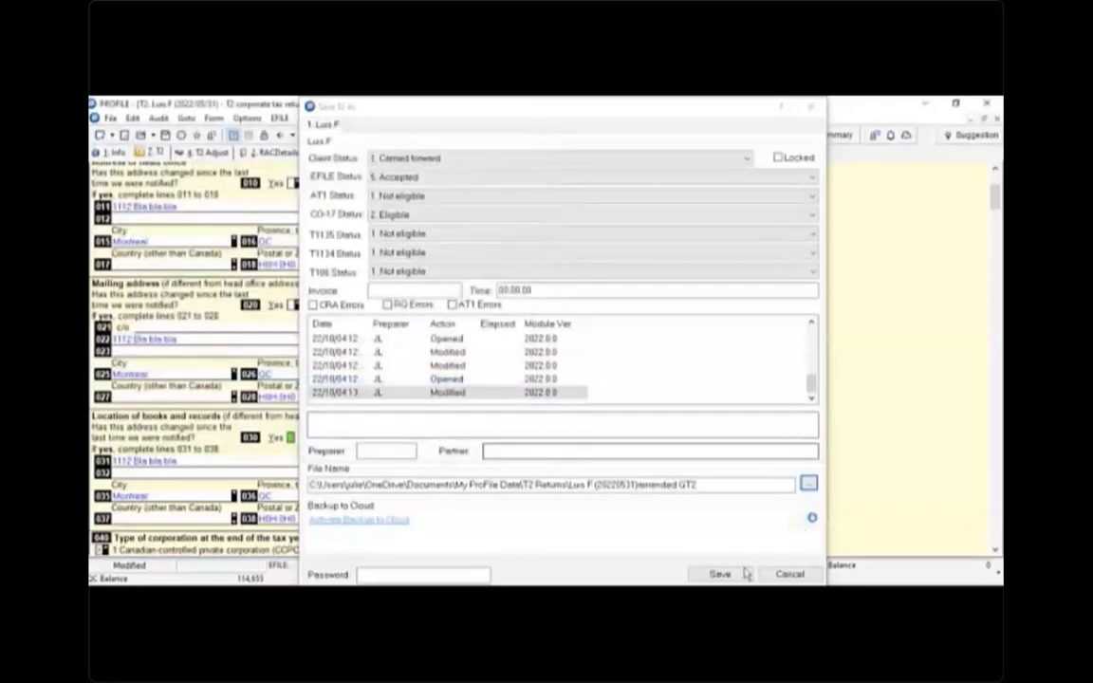
left_click(722, 574)
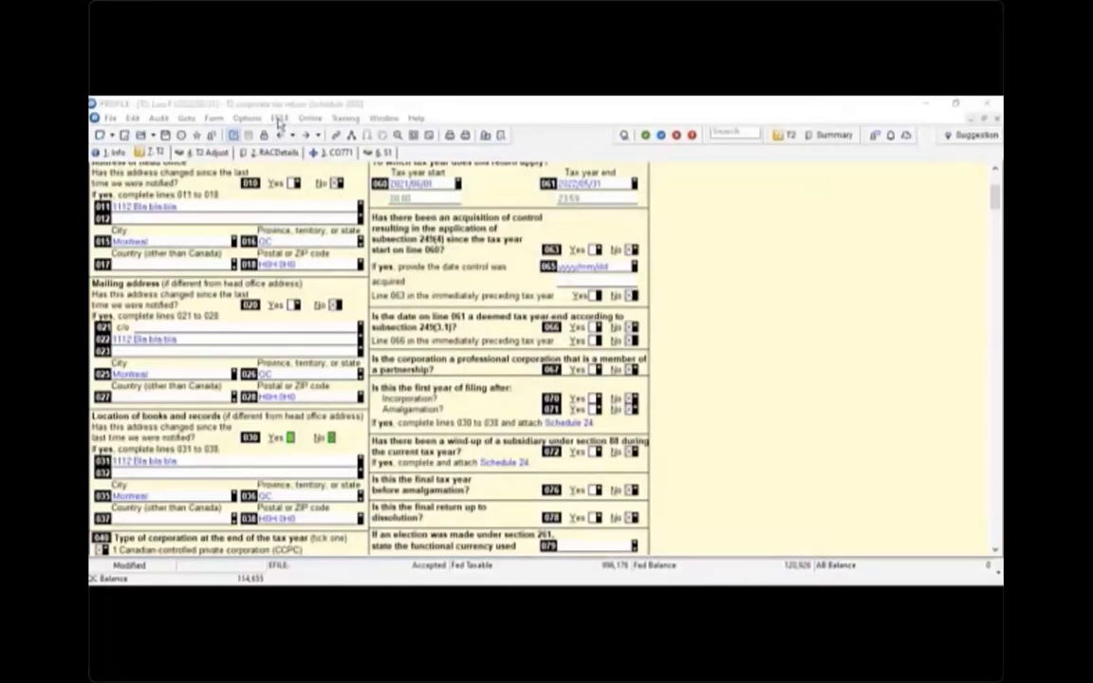
- Start transmitting the amended T2 return and accept its EFILE error check
left_click(280, 119)
left_click(285, 167)
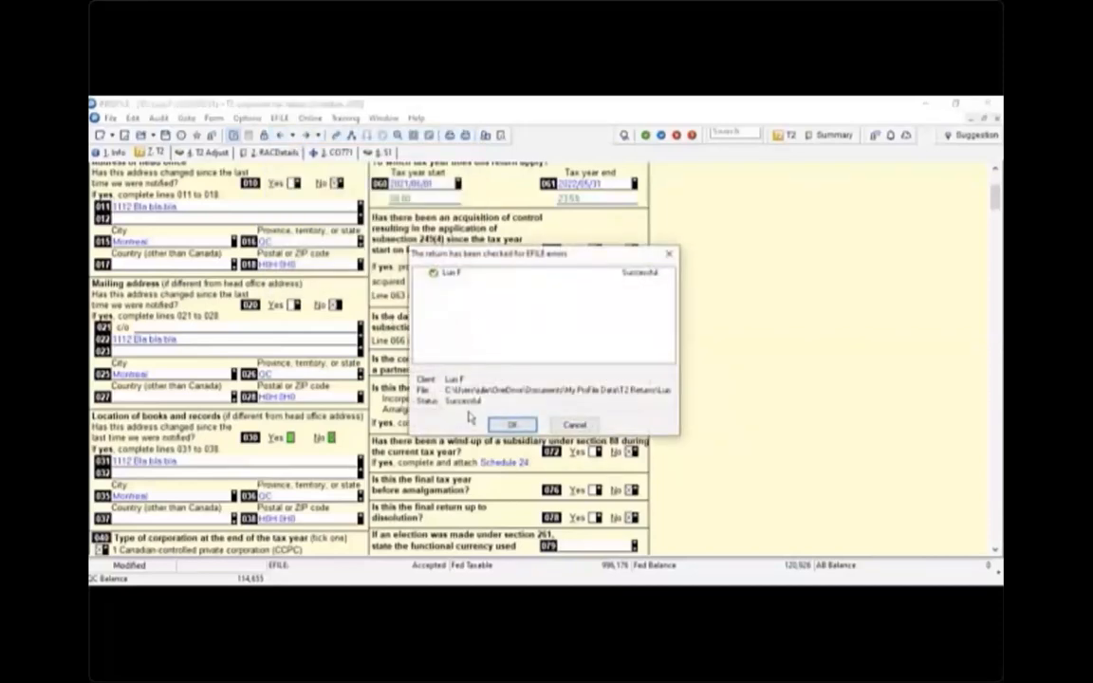
left_click(523, 426)
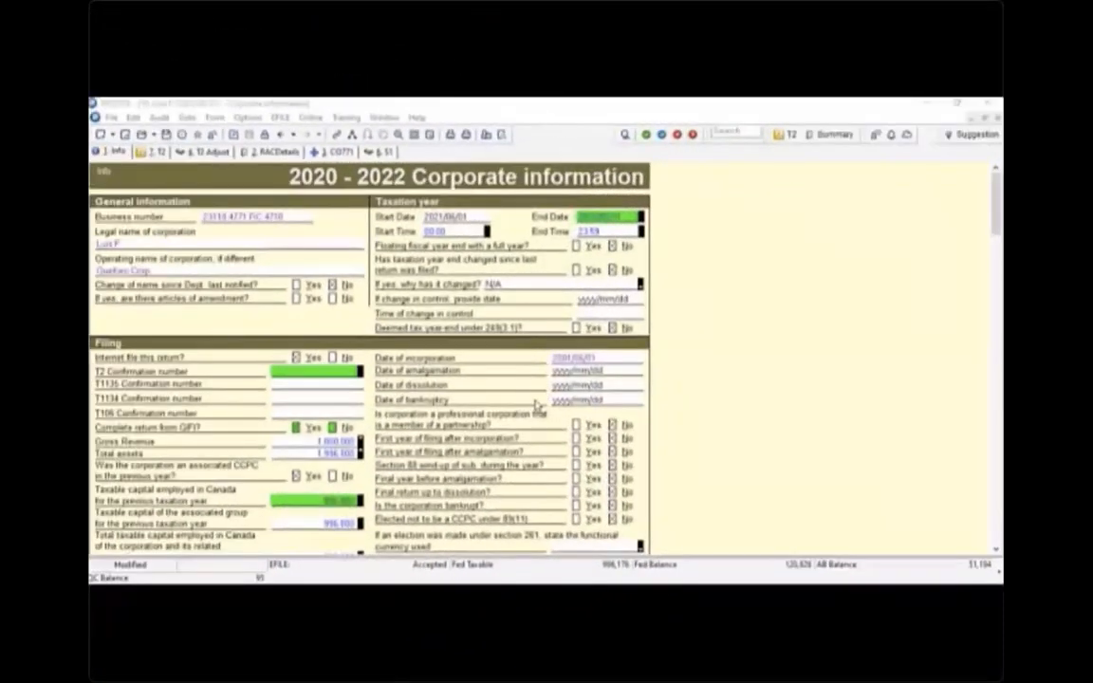
- Review the provincial or territorial jurisdiction choices on the Info form, keeping AB Alberta
scroll(370, 360, "down", 8)
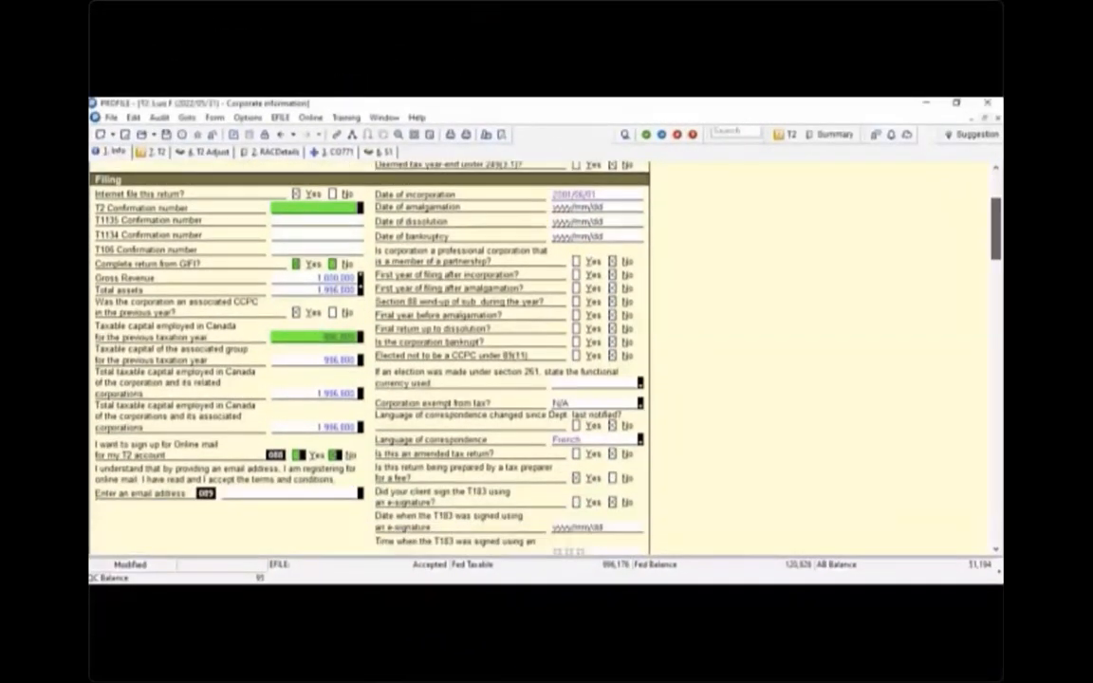
scroll(369, 361, "down", 2)
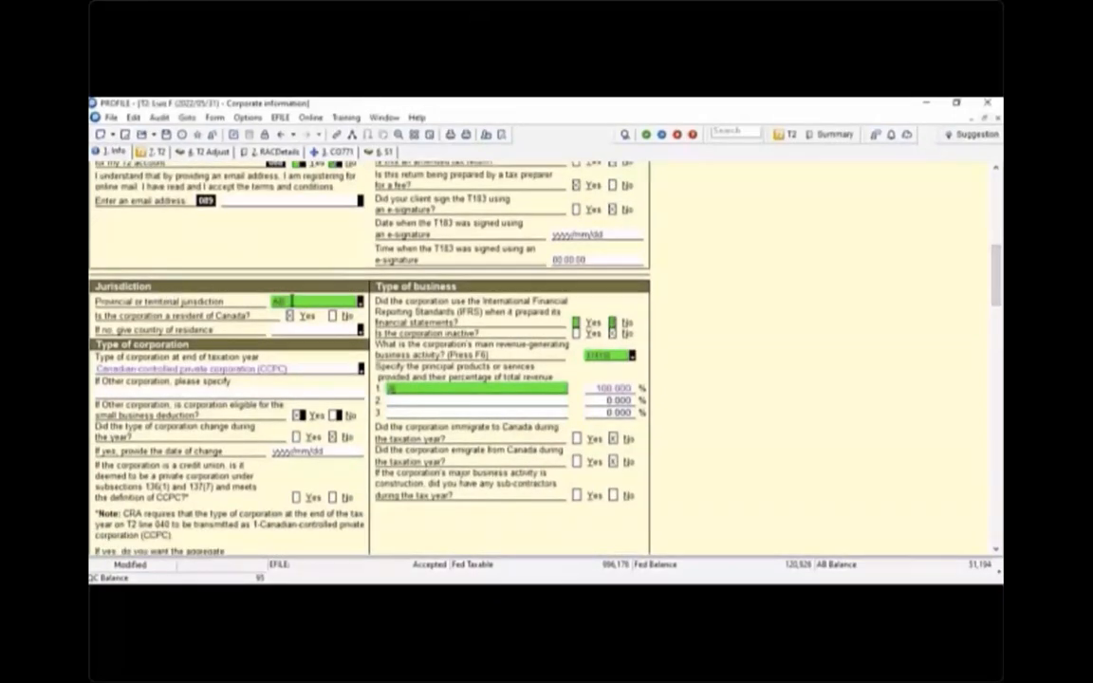
left_click(359, 301)
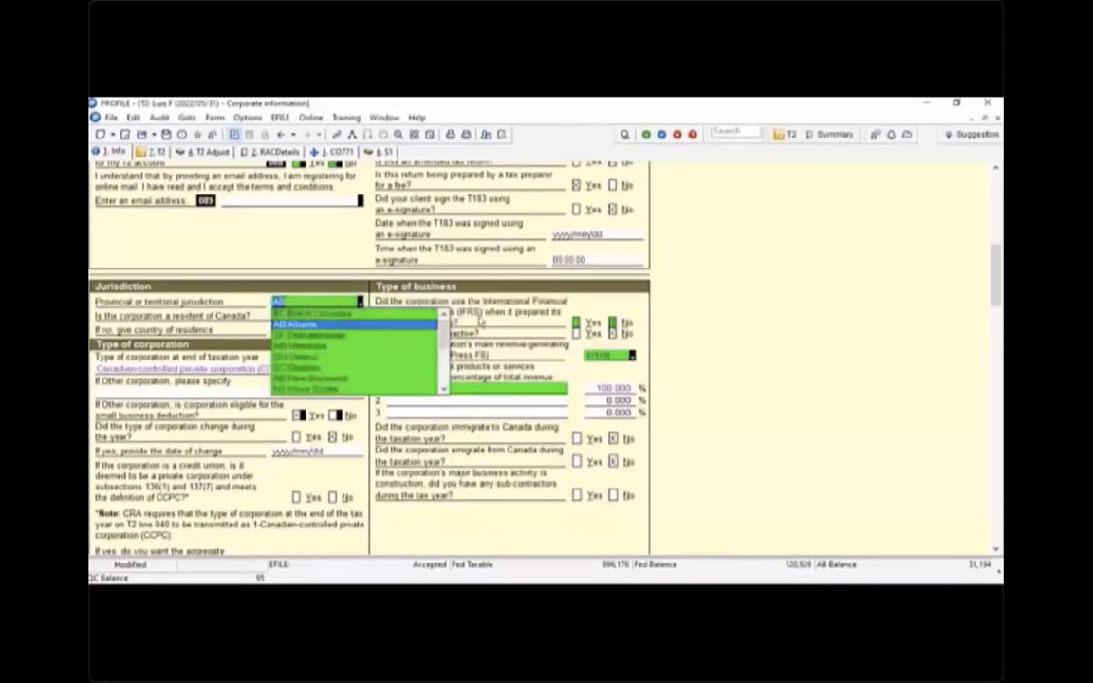
left_click(481, 321)
- Check the signing officer's province and go through the address sections to the Alberta AT1 Net File fields
scroll(481, 322, "down", 7)
scroll(422, 299, "down", 3)
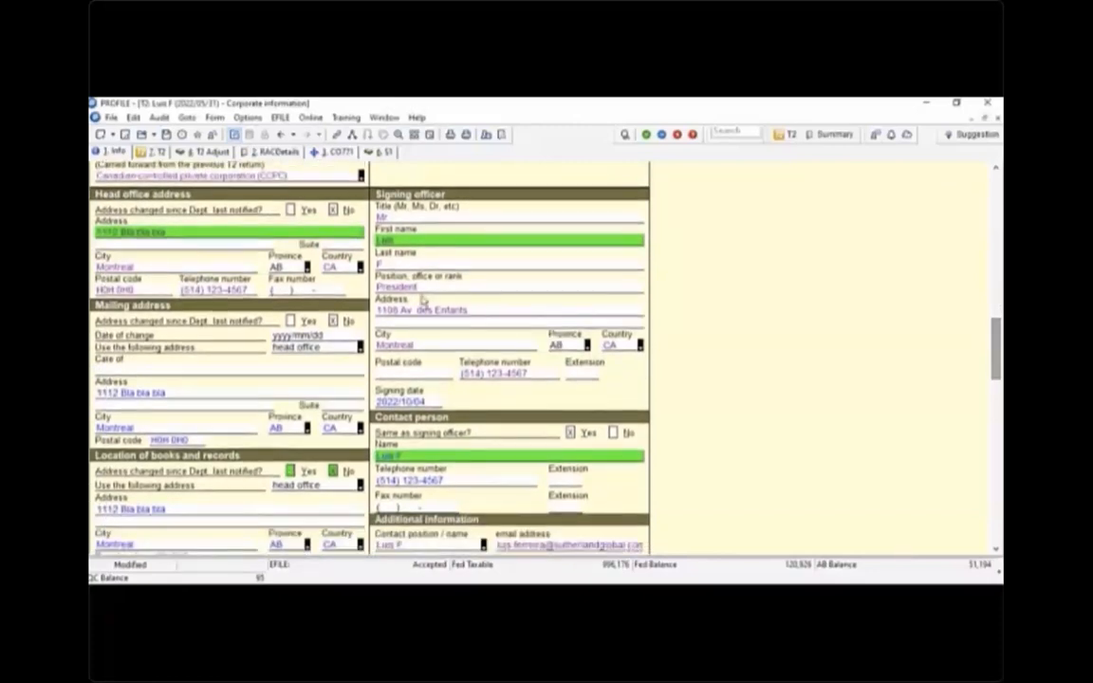
left_click(580, 345)
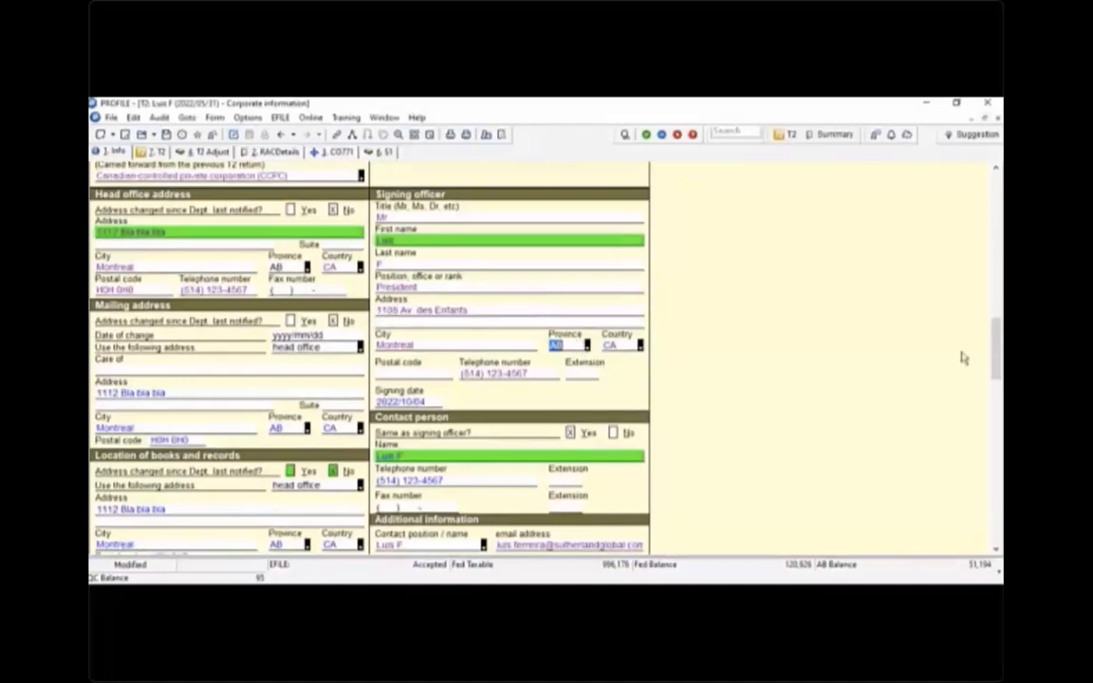
scroll(964, 358, "down", 7)
left_click_drag(995, 387, 995, 391)
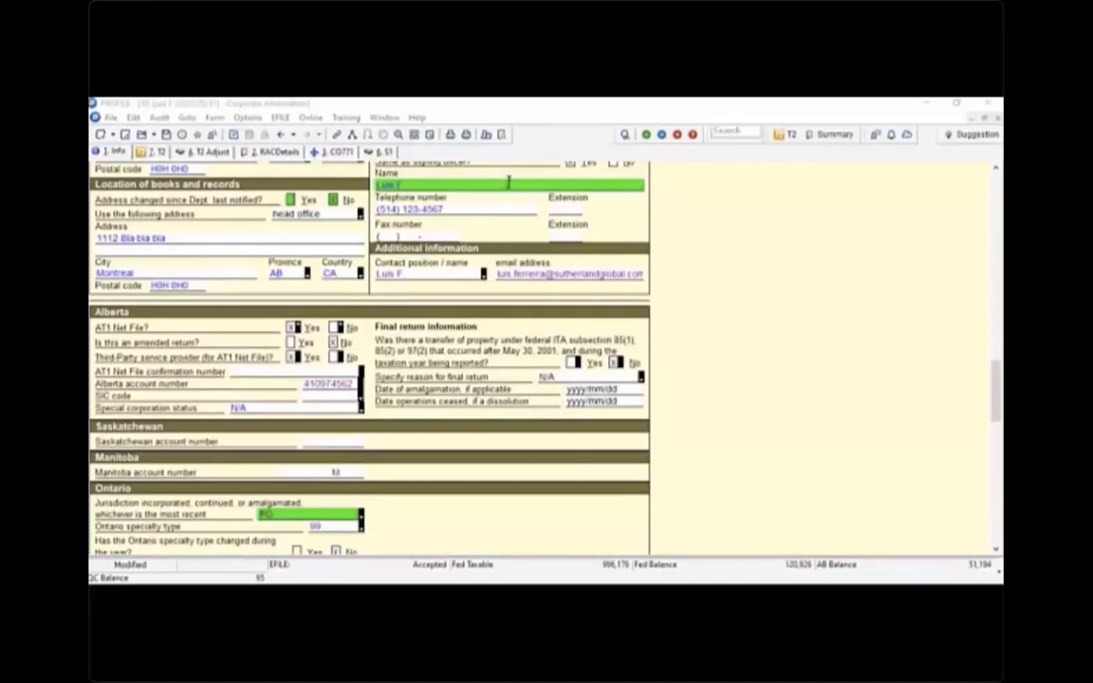
- Open the AT1 Alberta corporate income tax return from the Alberta forms and review it through the Alberta taxable income section
left_click(502, 134)
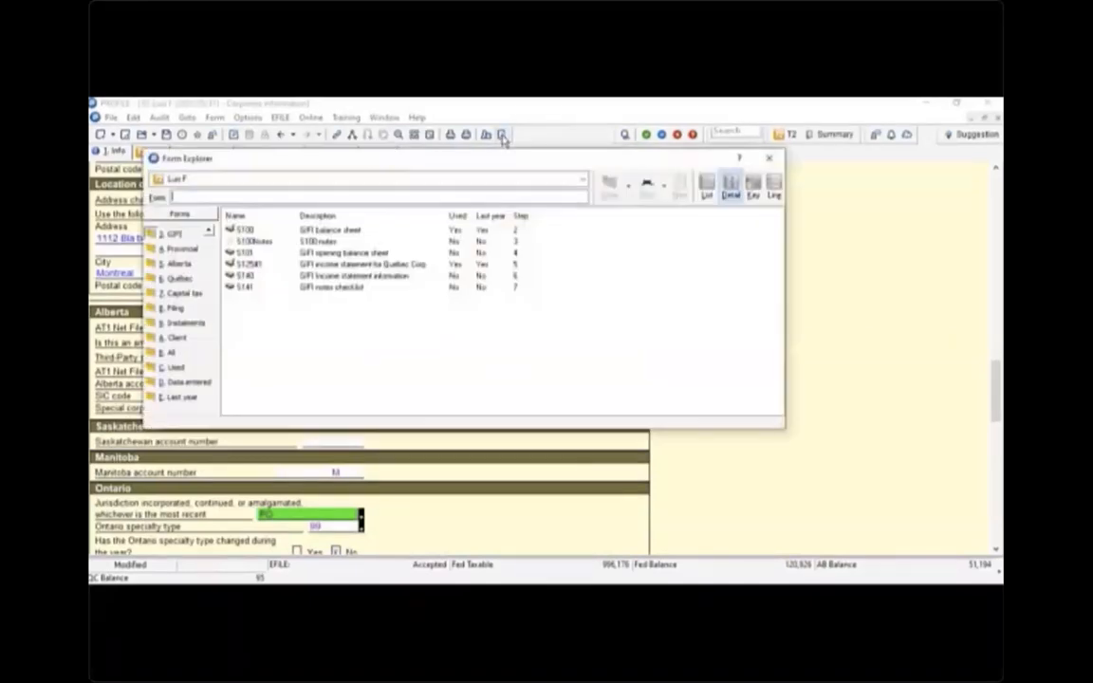
left_click(177, 265)
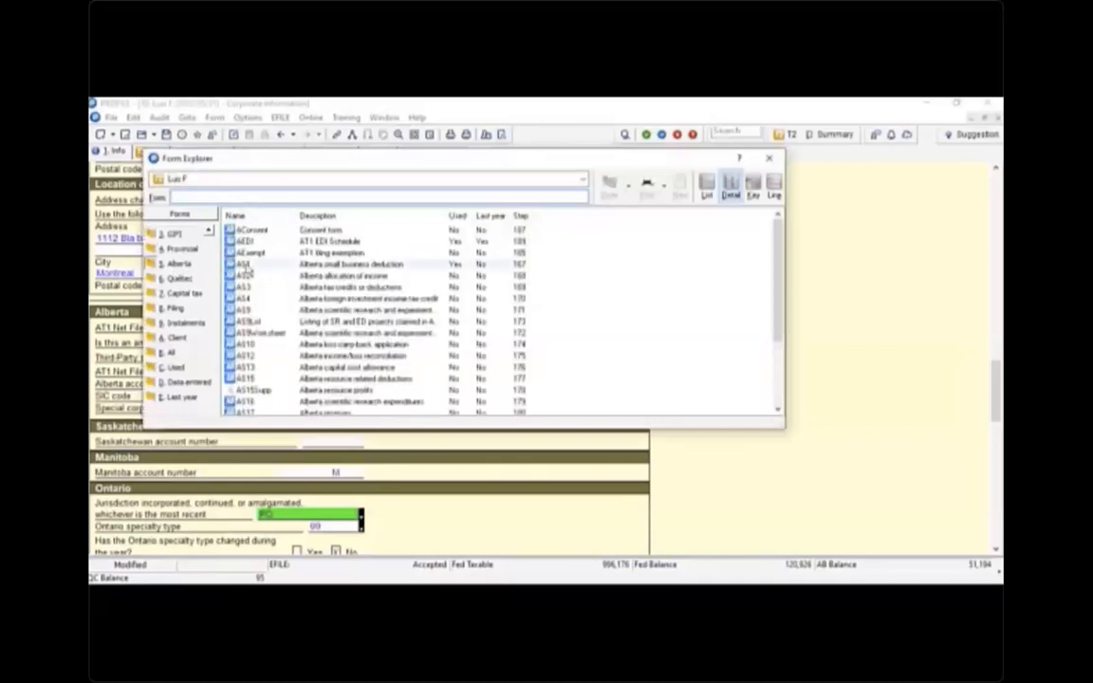
scroll(281, 281, "down", 1)
scroll(281, 280, "down", 2)
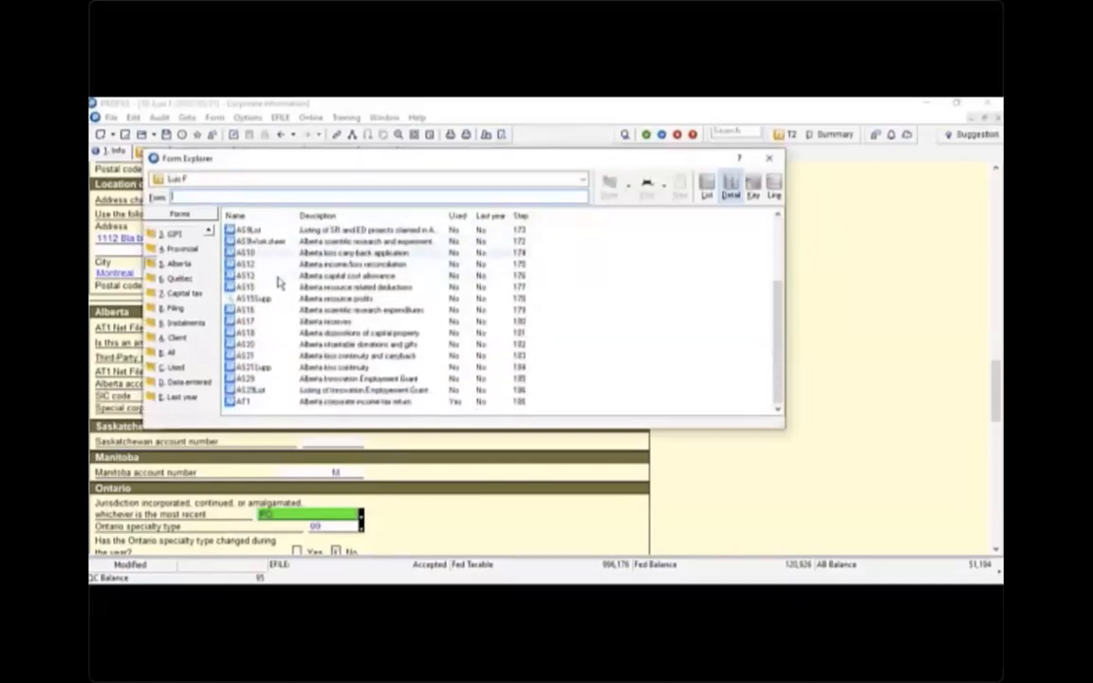
left_click(269, 402)
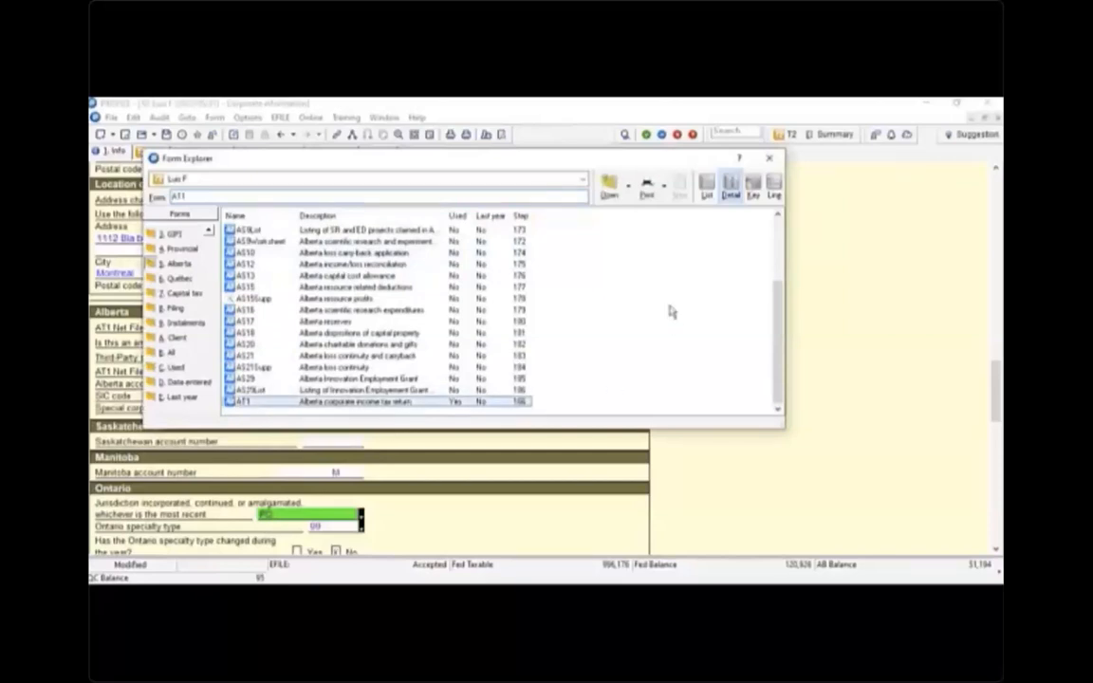
left_click(610, 187)
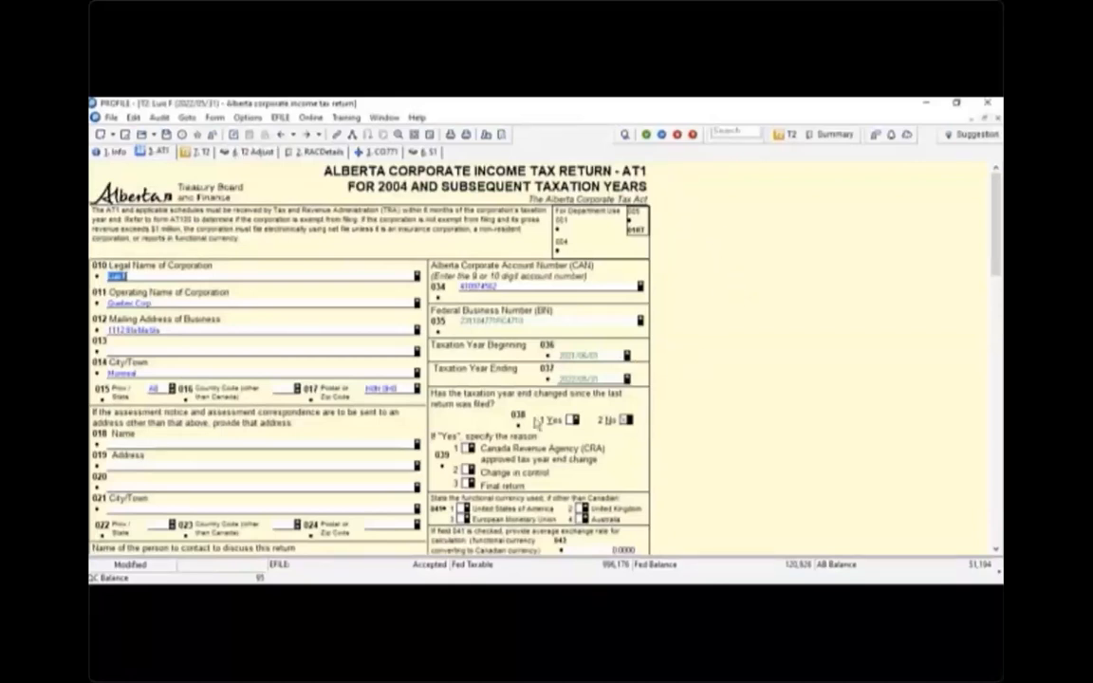
scroll(388, 325, "down", 1)
scroll(388, 325, "down", 3)
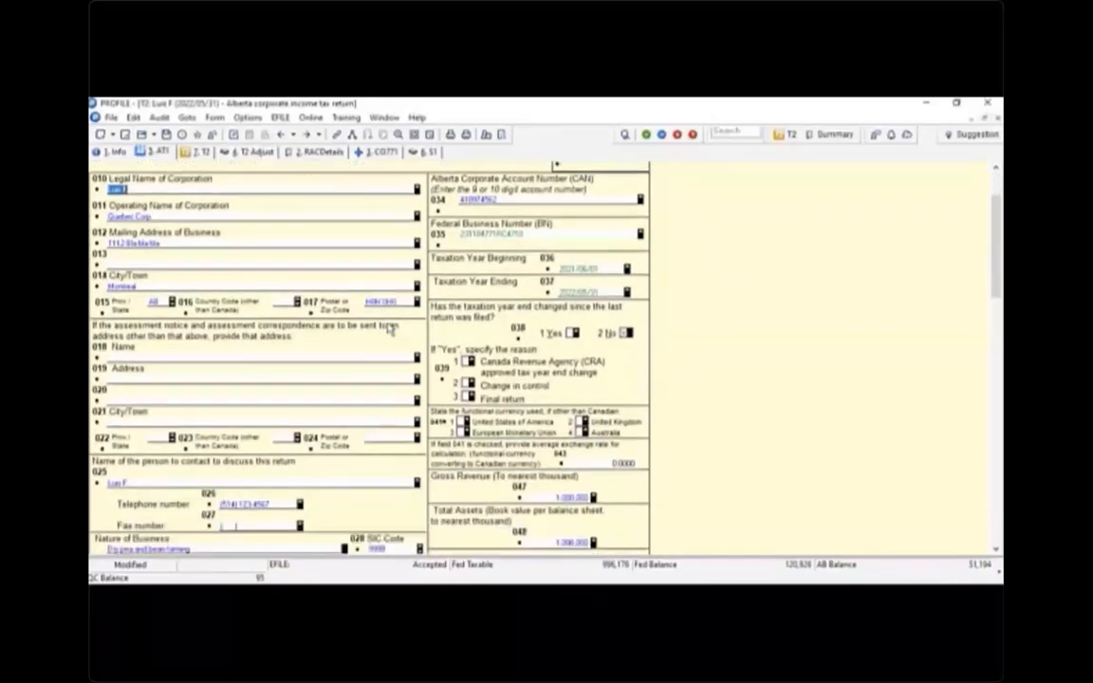
scroll(387, 325, "down", 4)
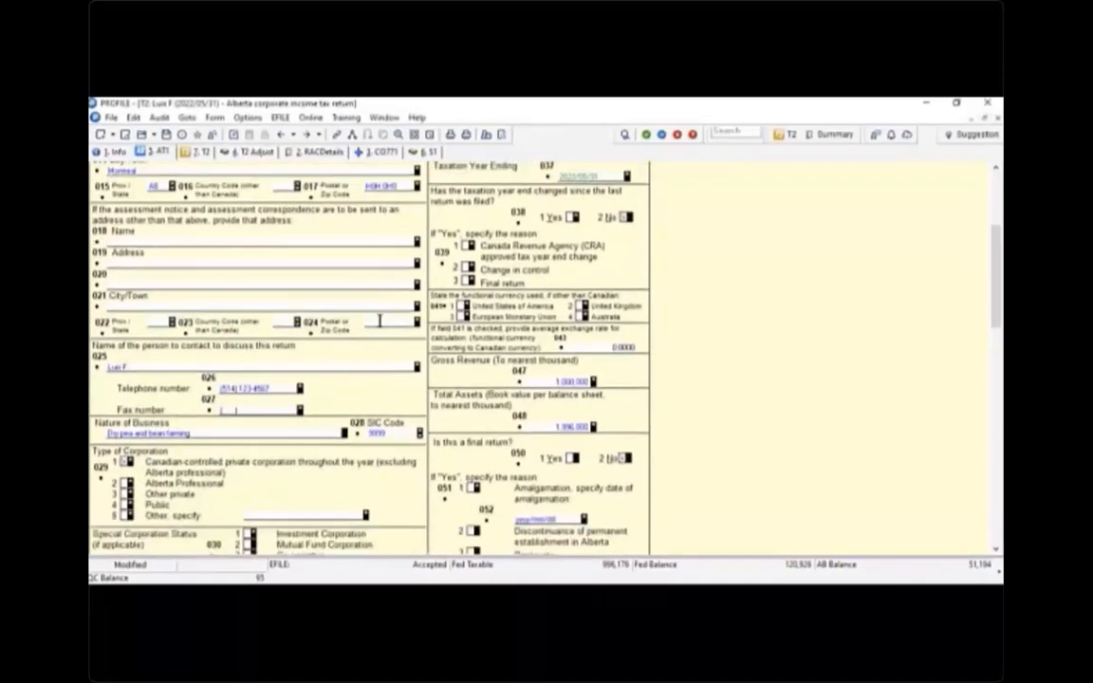
scroll(459, 327, "down", 9)
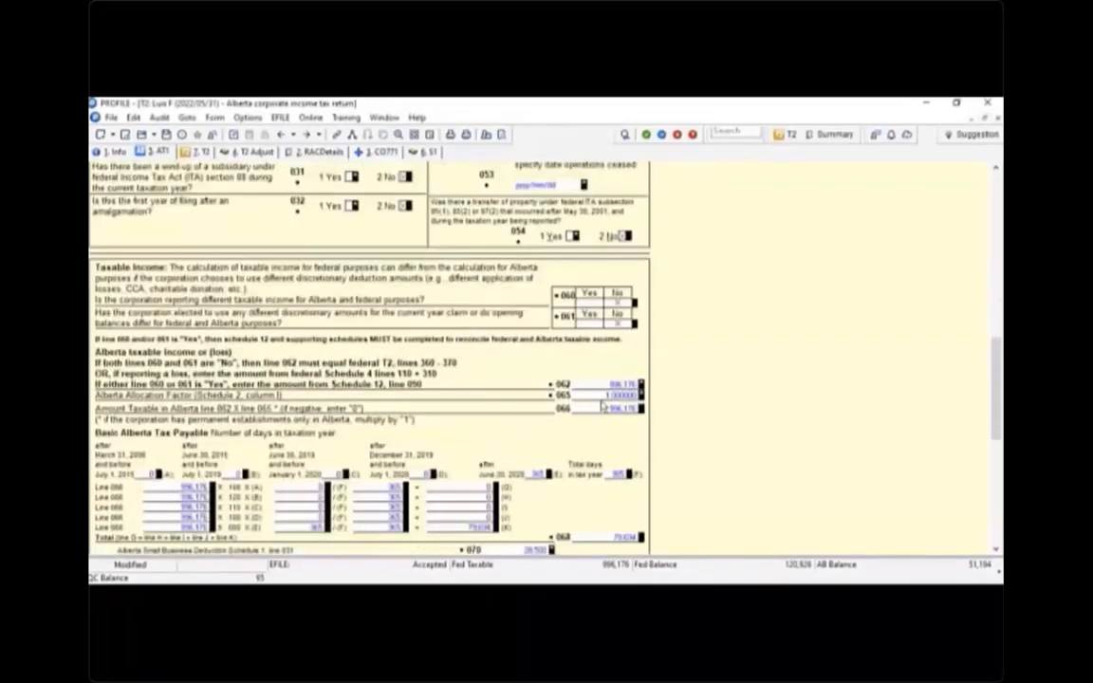
- Look through the list of Alberta forms, open the AEDI AT1 EDI Schedule and review its third-party service provider section
left_click(502, 138)
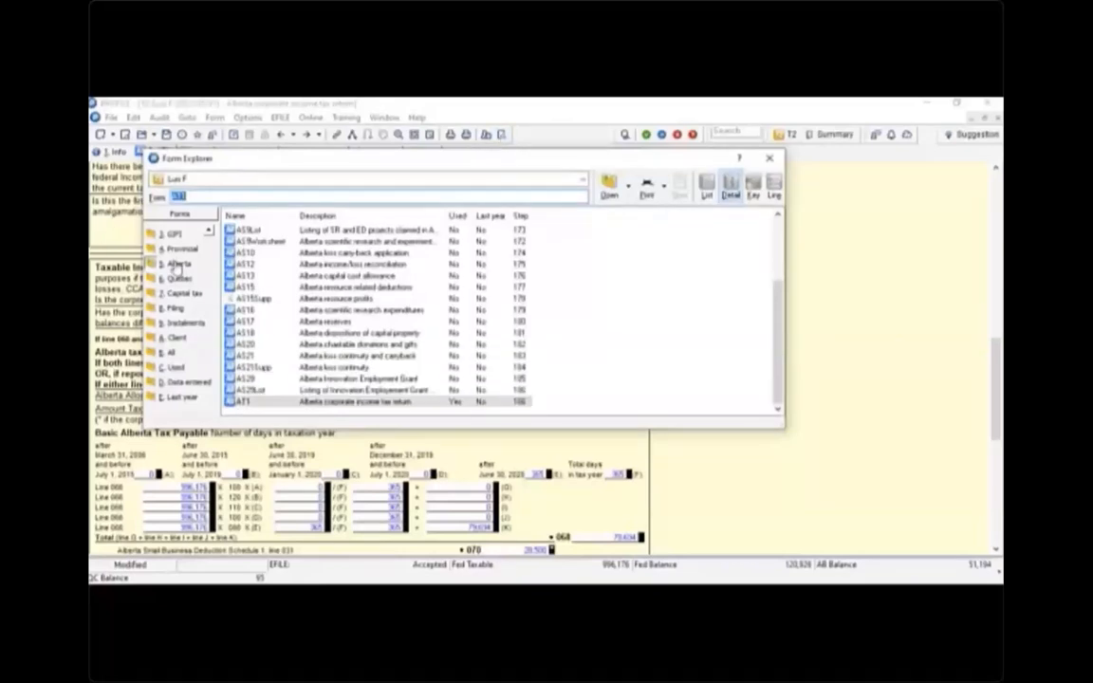
scroll(370, 285, "up", 3)
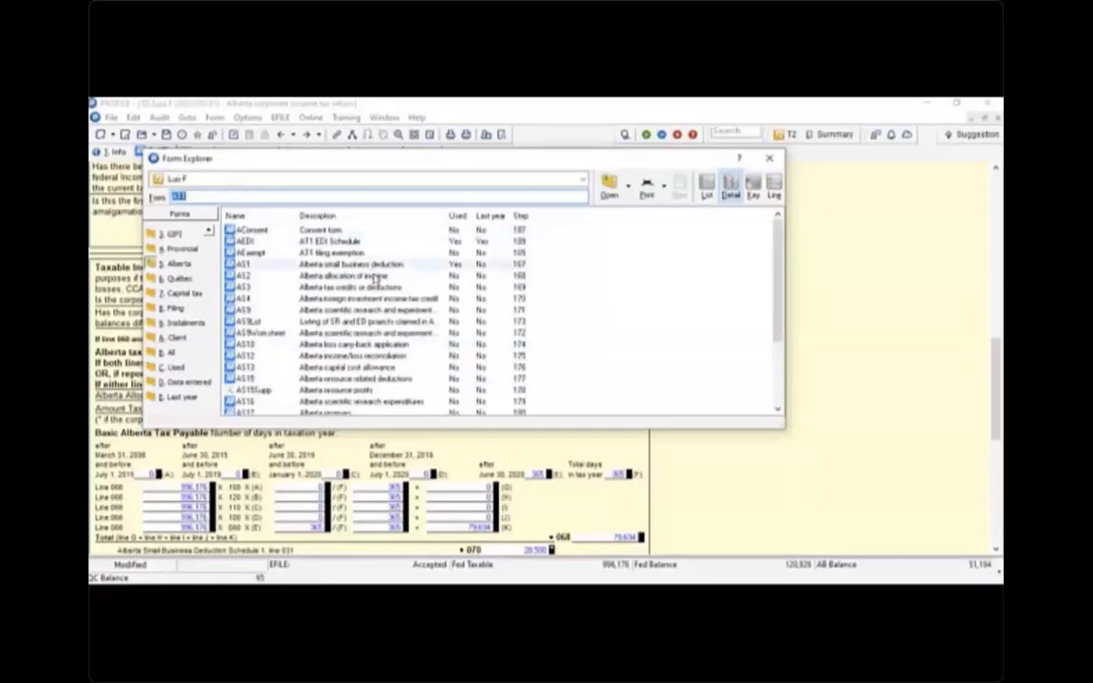
scroll(373, 364, "down", 3)
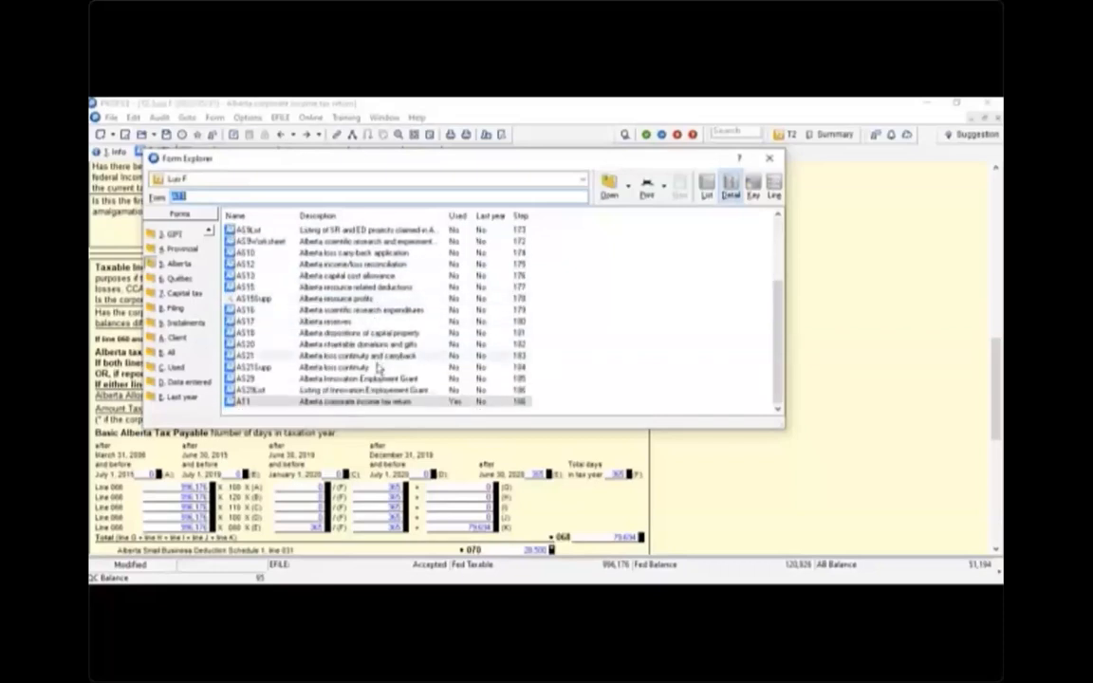
scroll(334, 248, "up", 3)
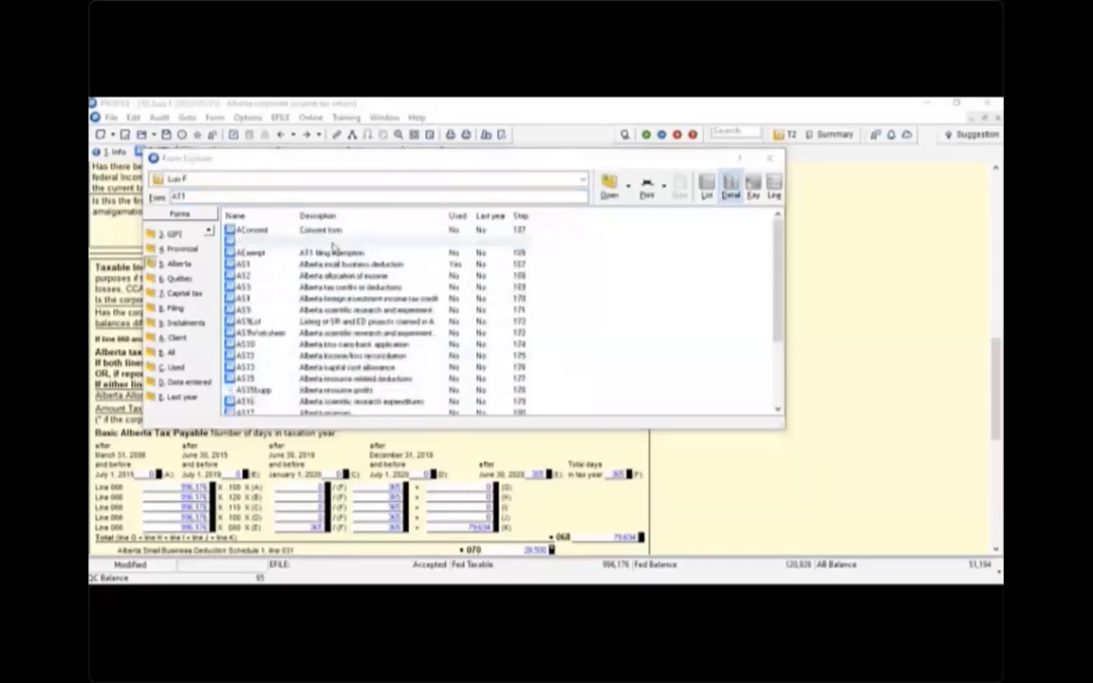
left_click(333, 243)
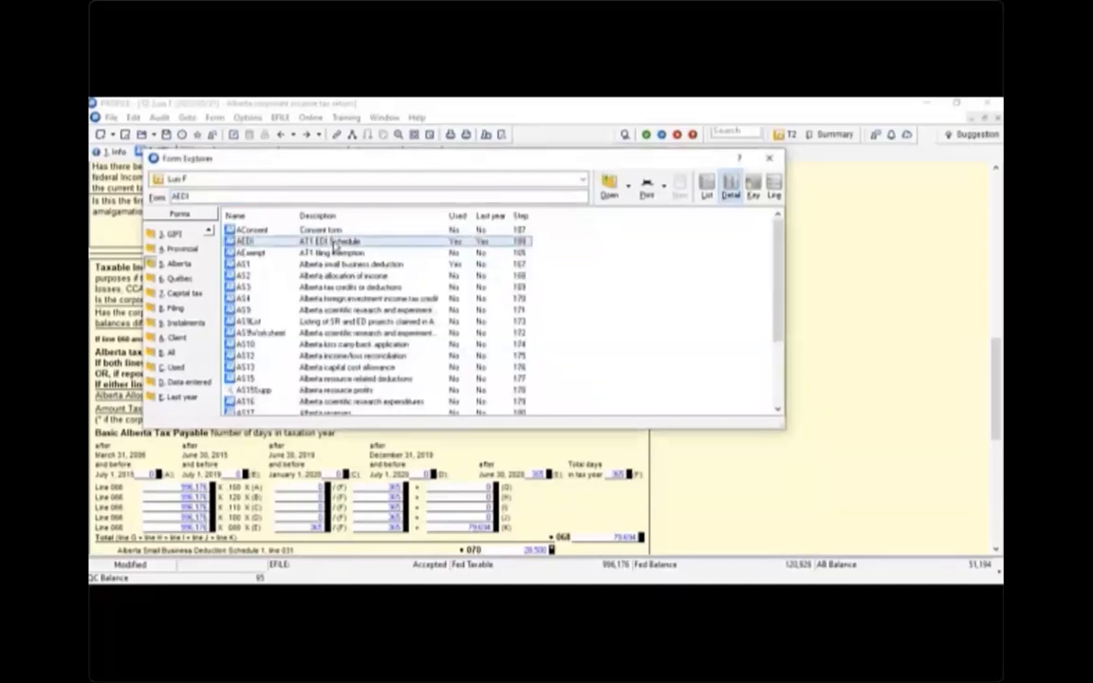
double_click(333, 243)
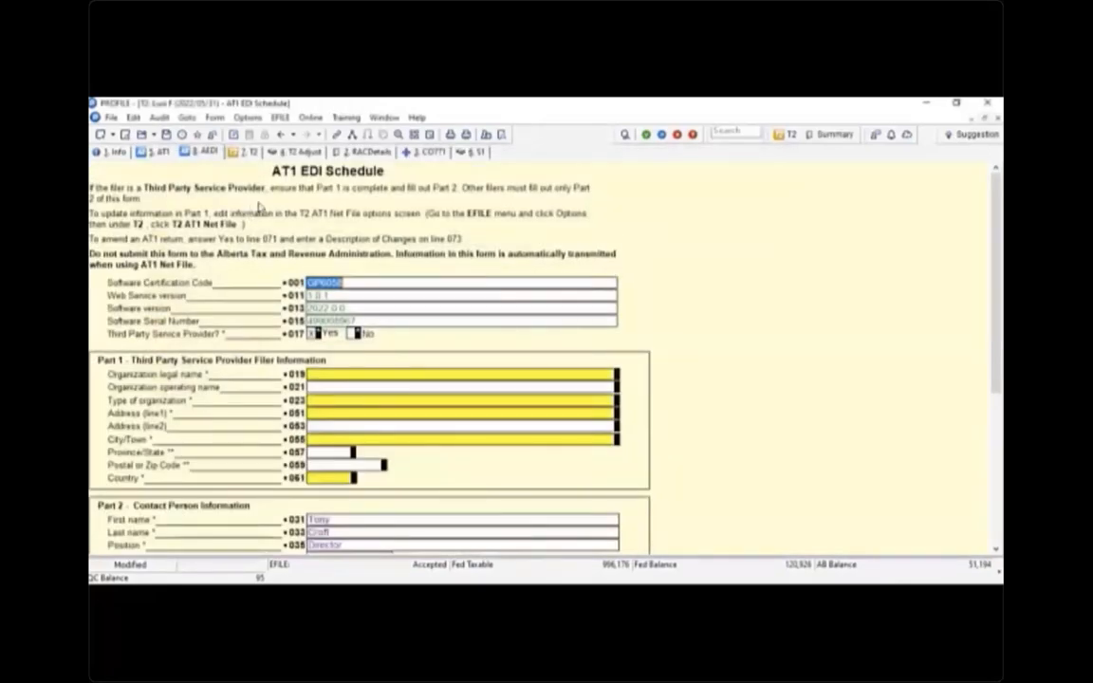
scroll(375, 278, "down", 1)
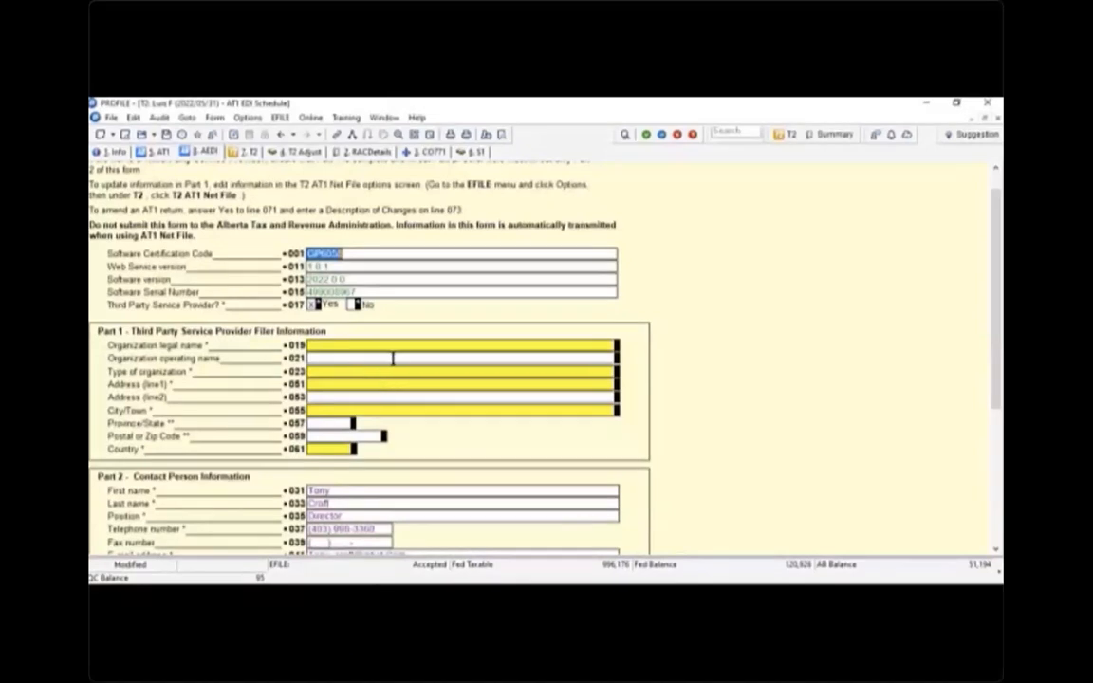
- Review the T2 AT1 Net File transmitter details in the electronic filing options, then start net filing the AT1 return
key("alt+Tab")
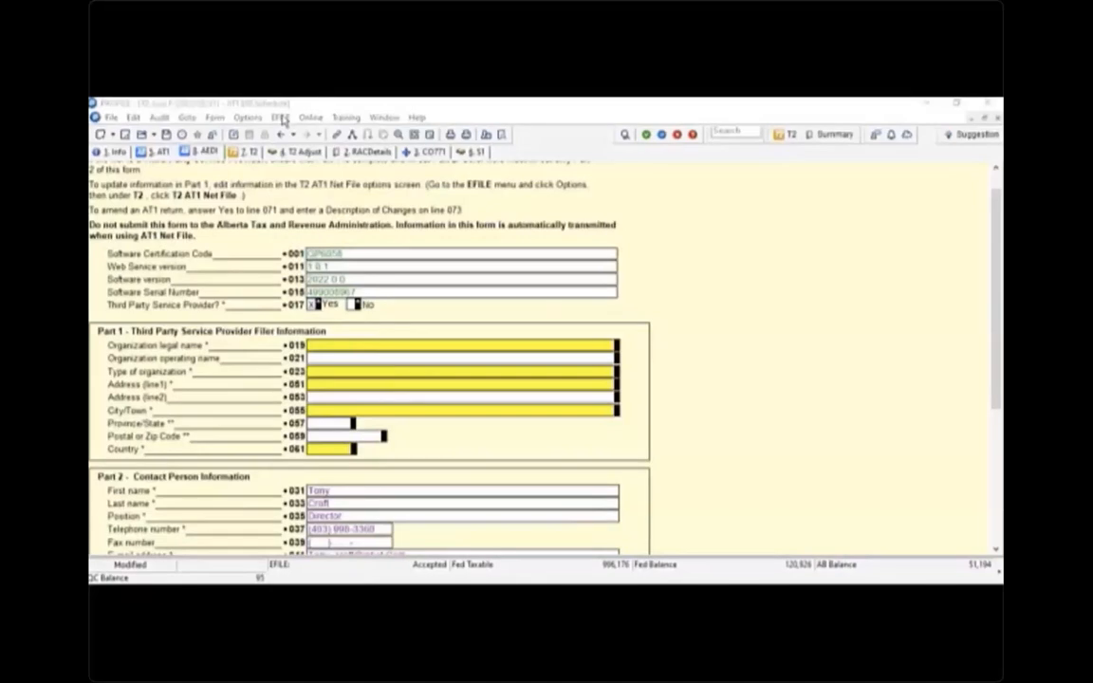
left_click(279, 118)
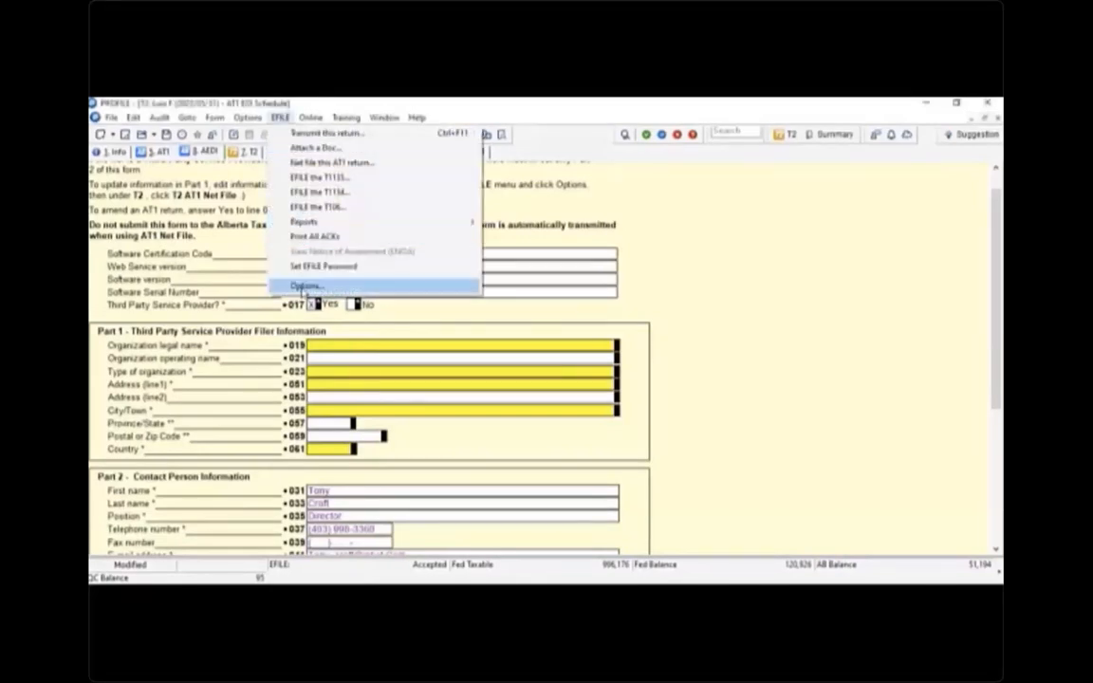
left_click(305, 285)
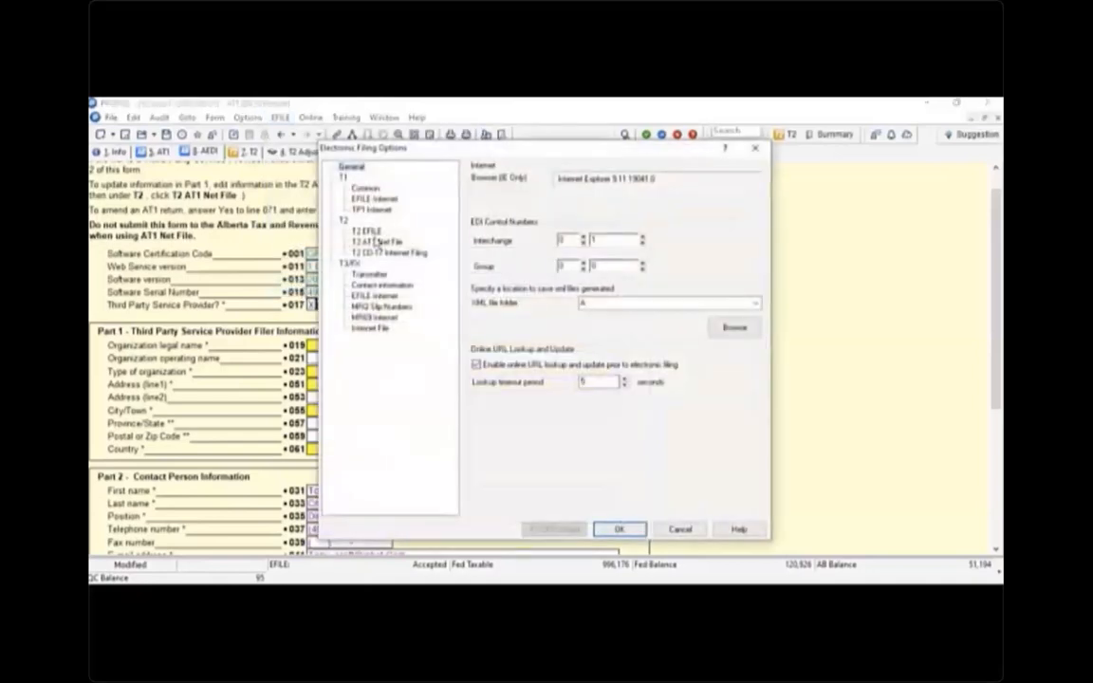
left_click(377, 243)
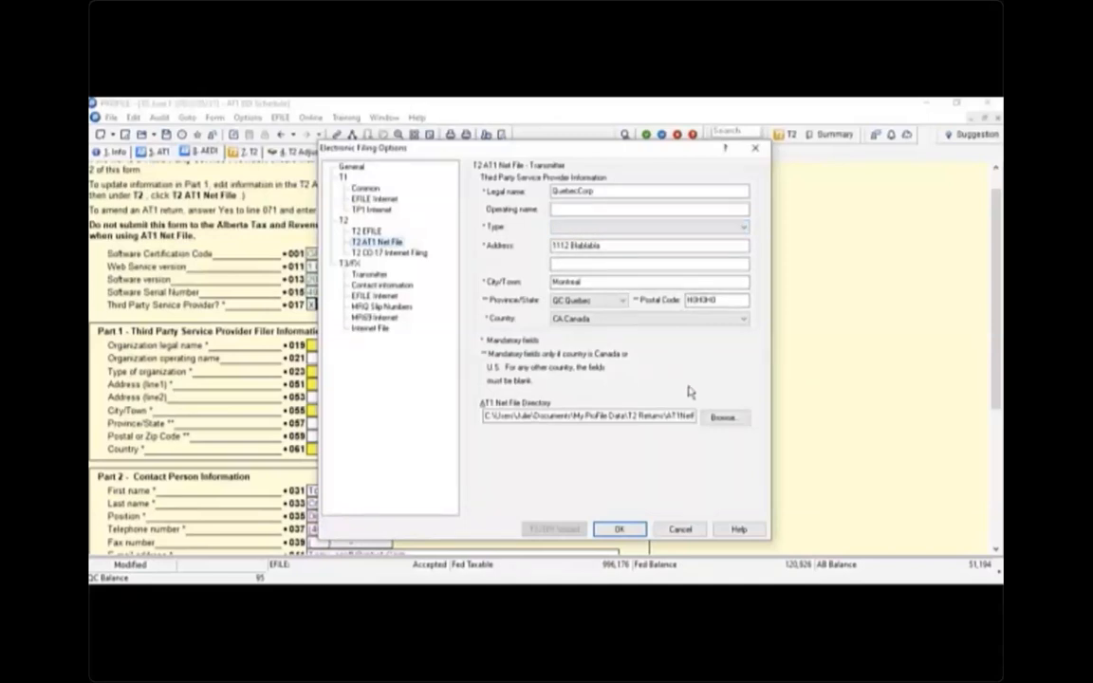
key("Return")
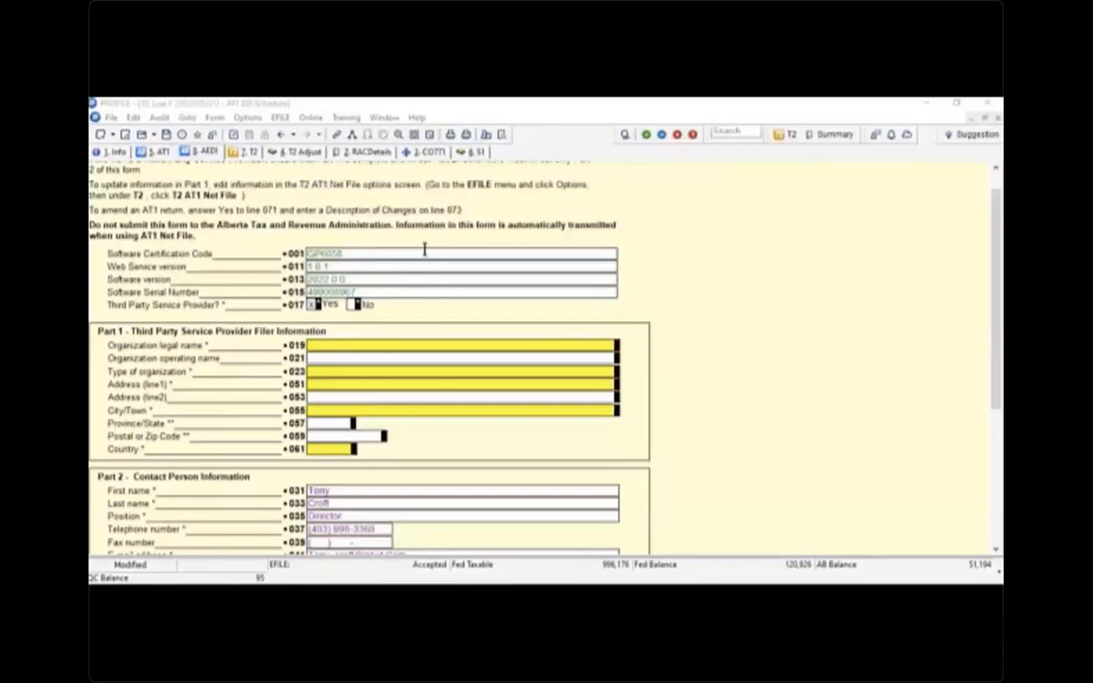
left_click(280, 118)
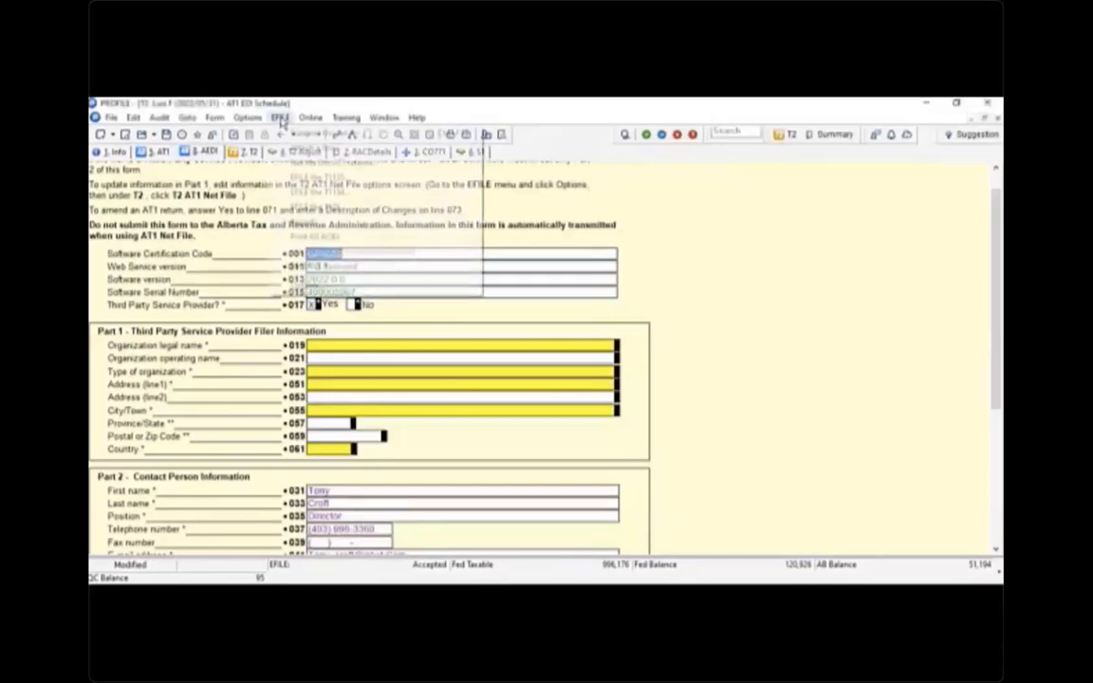
left_click(327, 163)
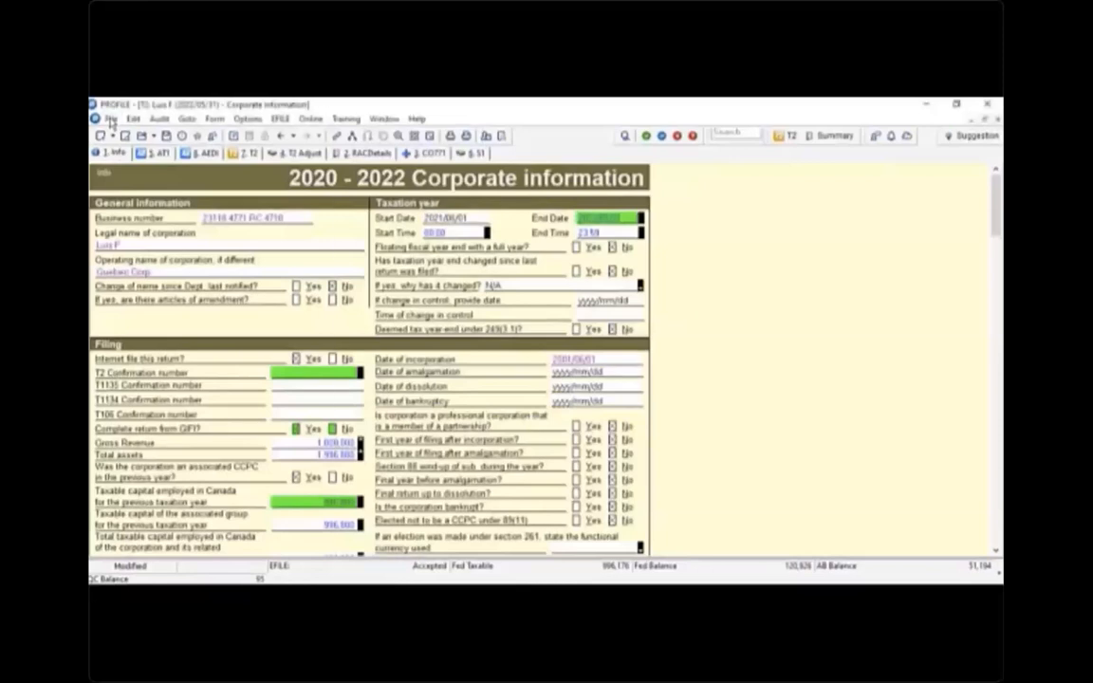
- Review the printer choices and default Windows printer option for the Forms, Ontario and CO-17 Forms categories in the 2020-2022 T2 print setup
left_click(111, 120)
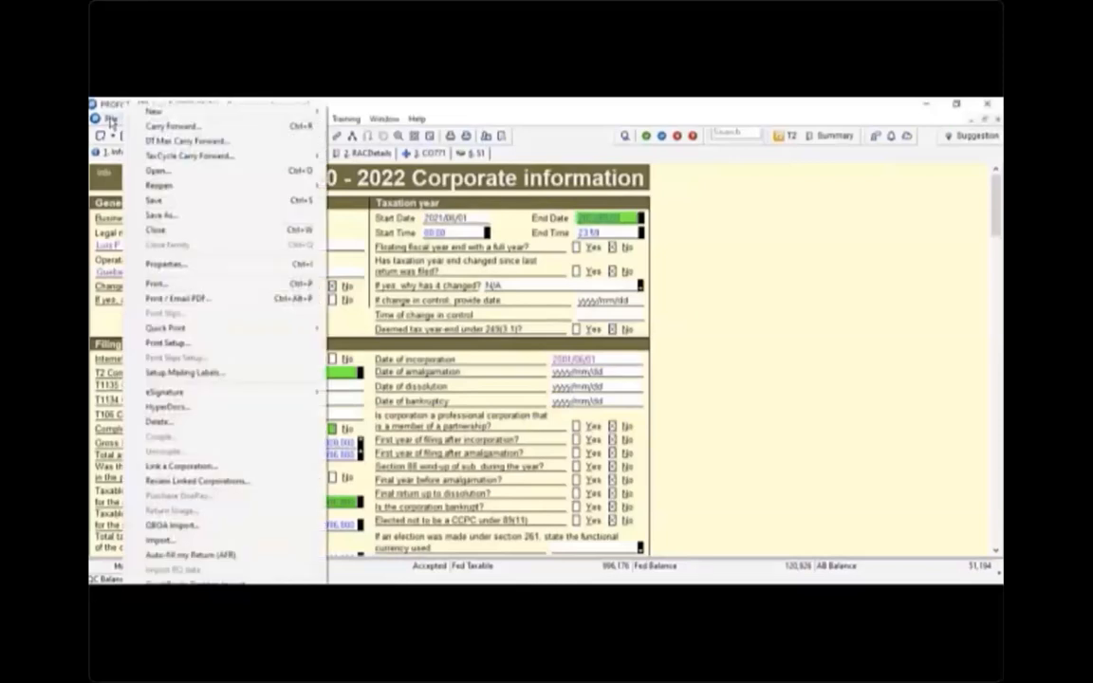
left_click(167, 343)
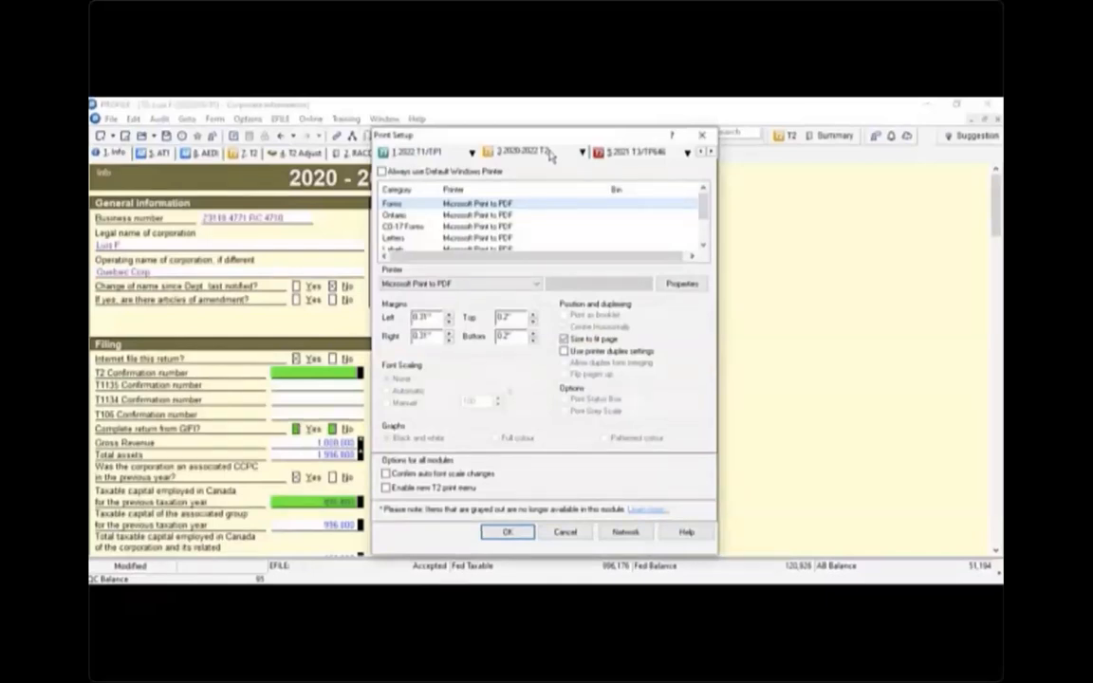
left_click(451, 285)
left_click(451, 285)
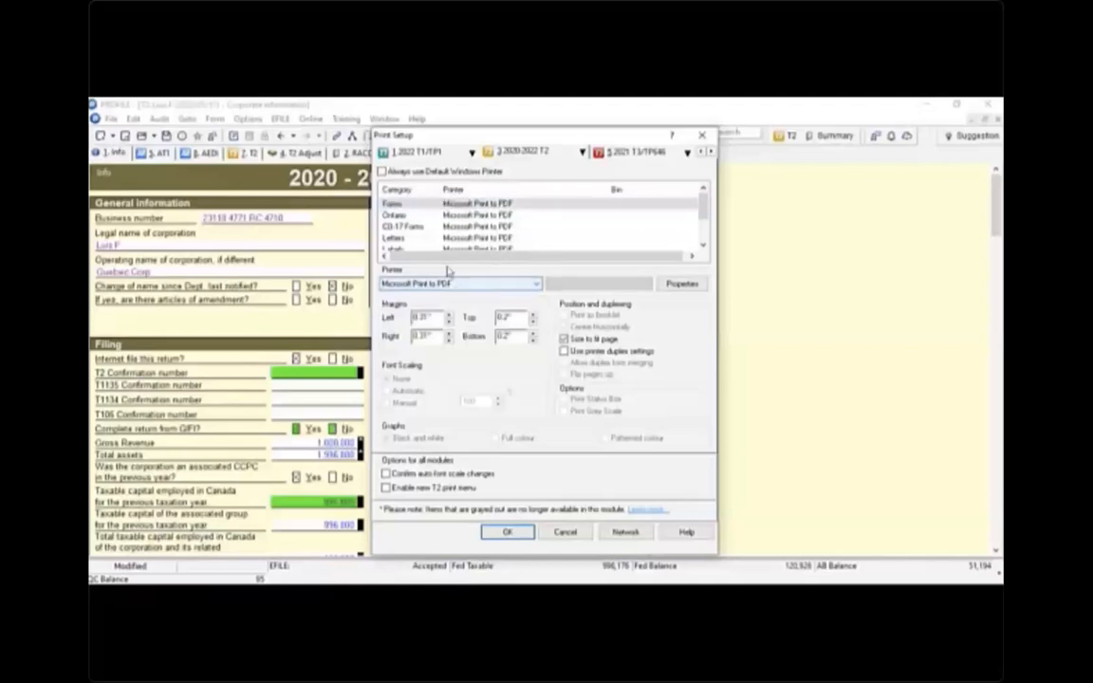
left_click(384, 172)
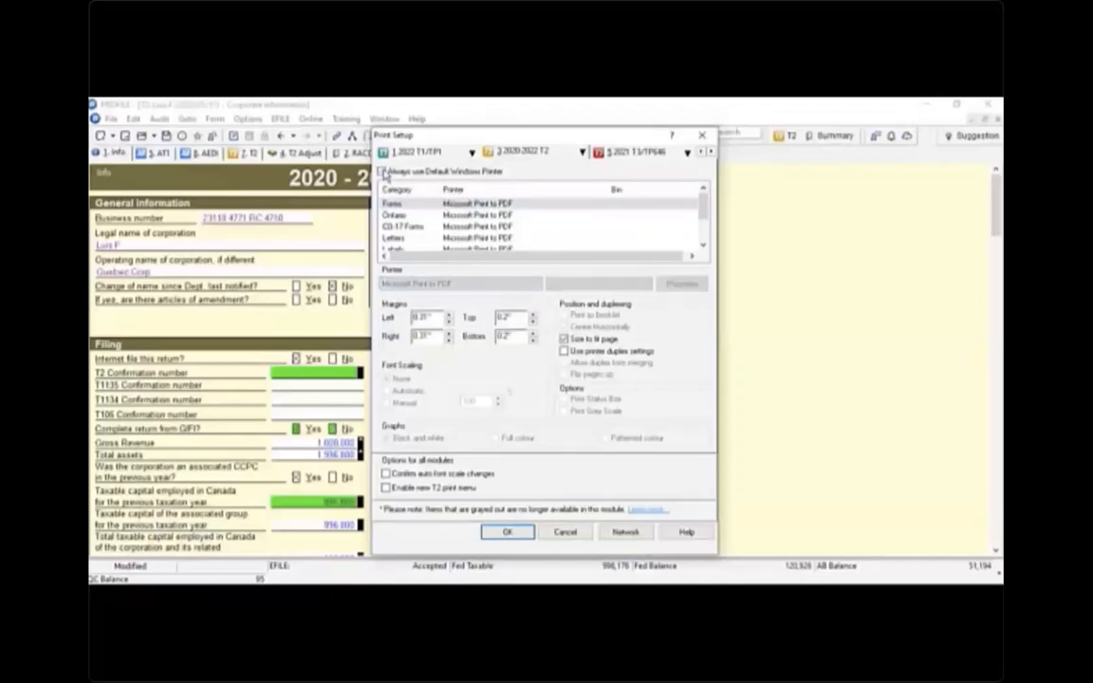
left_click(384, 173)
left_click(537, 284)
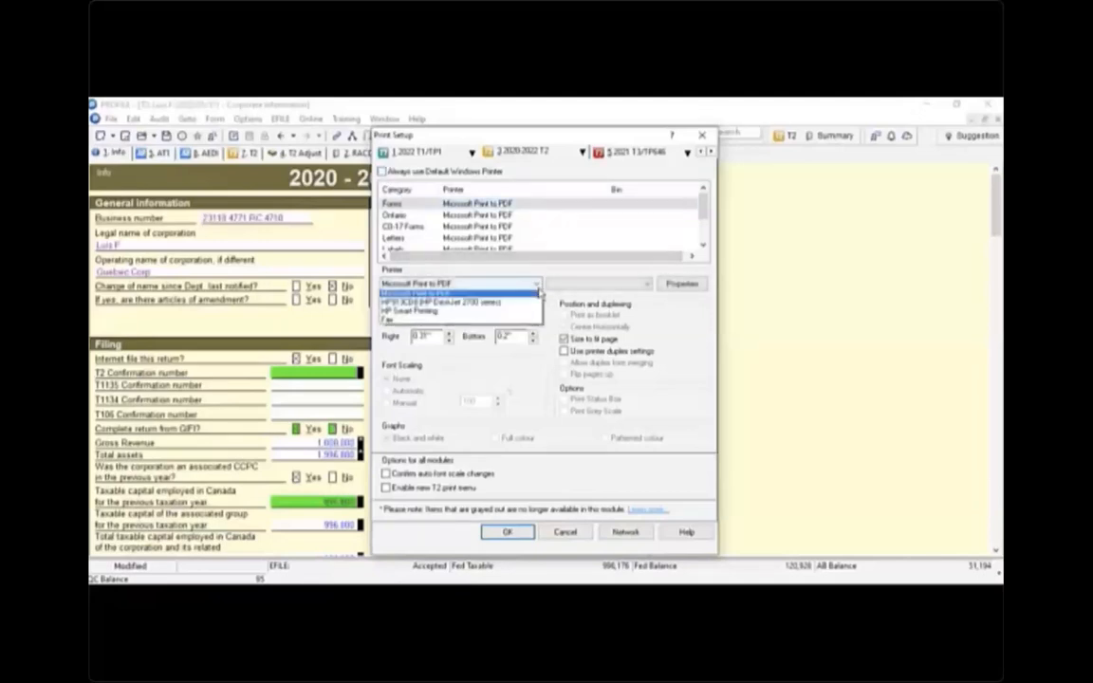
left_click(537, 284)
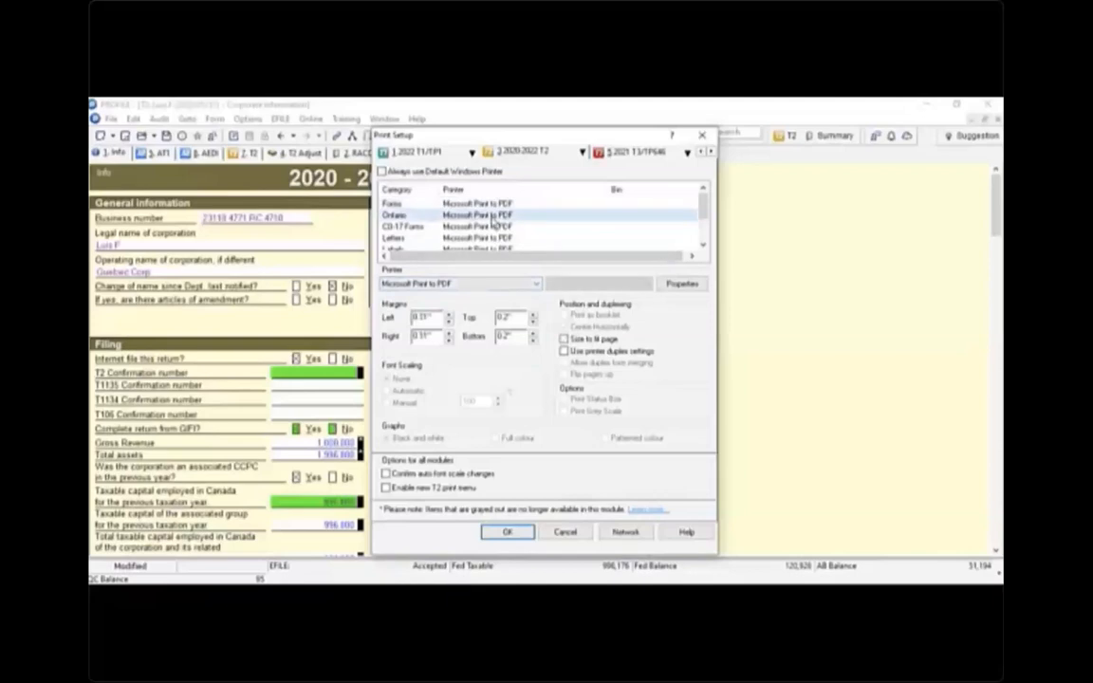
left_click(535, 284)
left_click(537, 285)
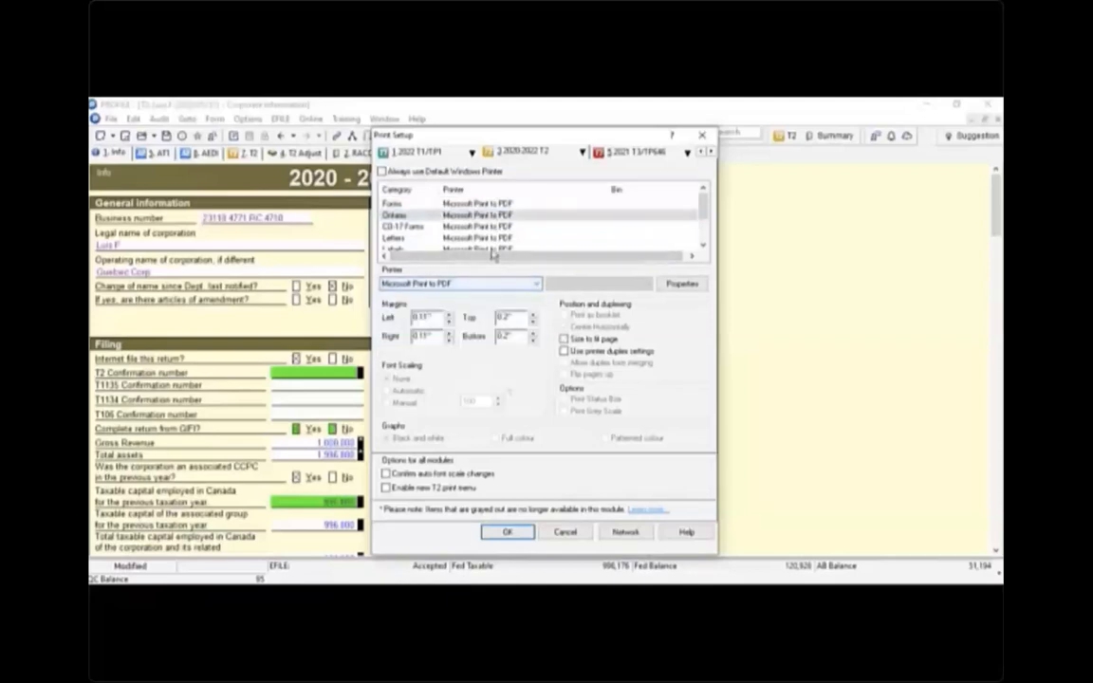
left_click(482, 227)
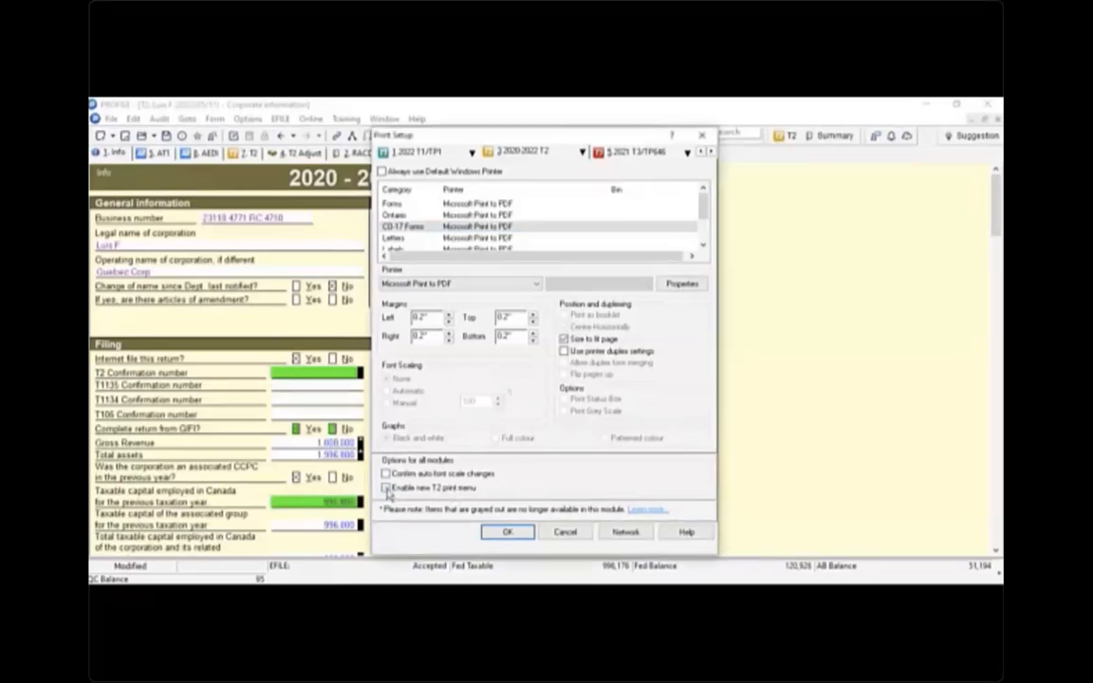
- Enable the new T2 print menu in the print setup and open the print dialog for the return
left_click(469, 486)
left_click(508, 533)
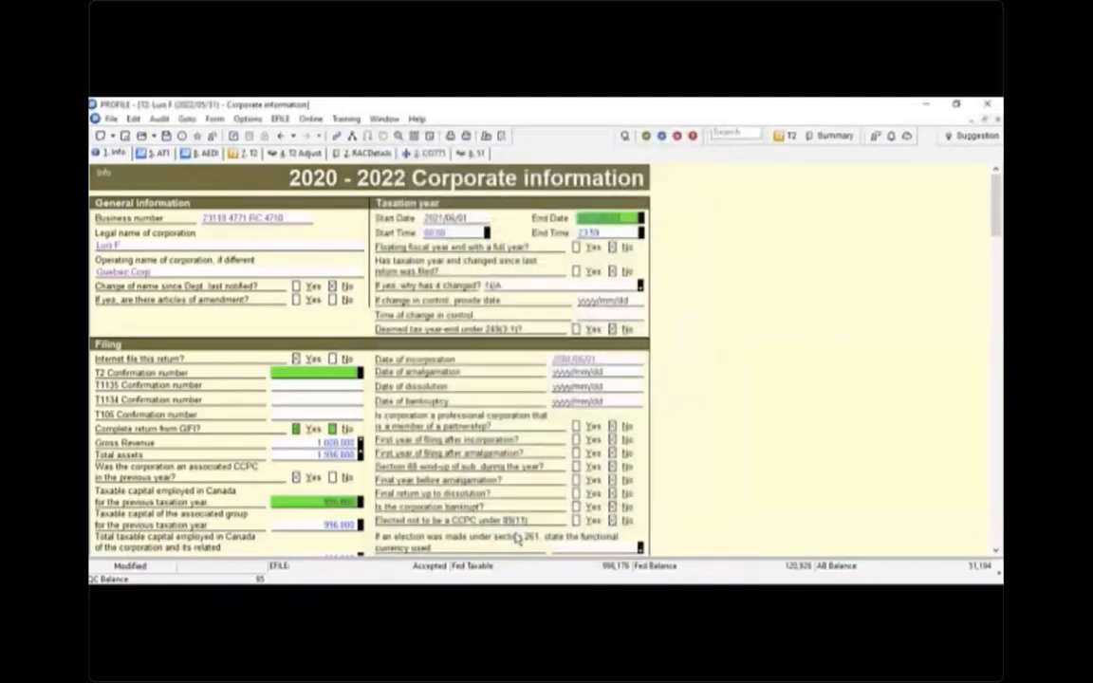
left_click(111, 119)
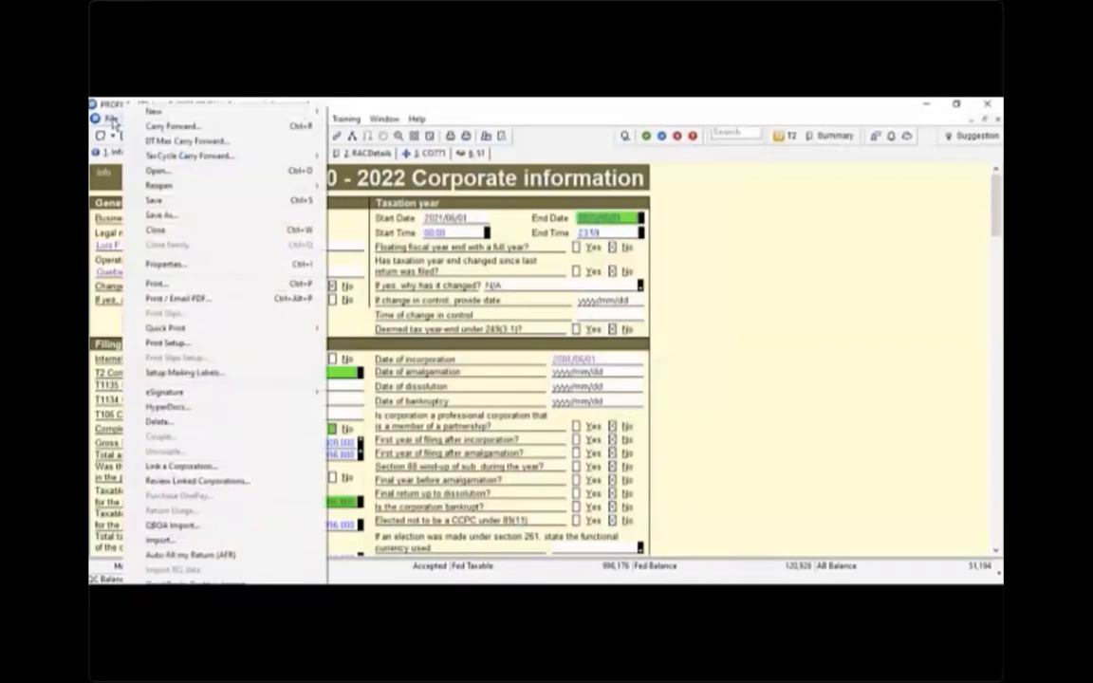
left_click(193, 286)
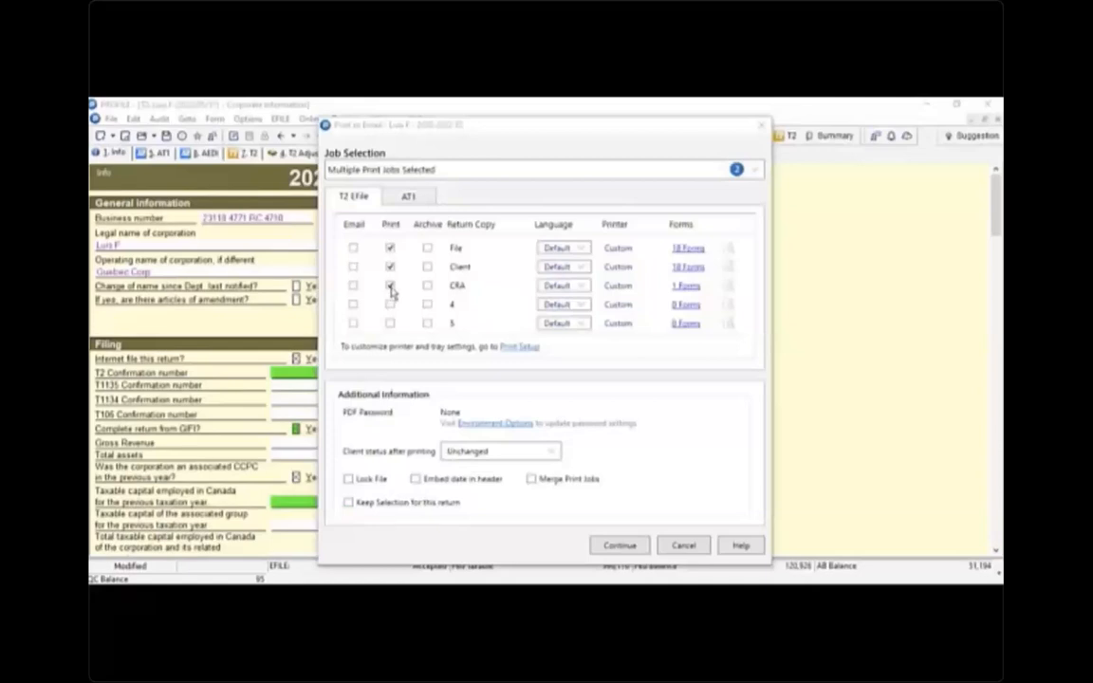
- Try selecting forms S28, S29, T1263#1 and S31 for the File copy's print set, discard the selection and close the print dialog
left_click(688, 248)
scroll(429, 334, "down", 8)
scroll(428, 334, "down", 8)
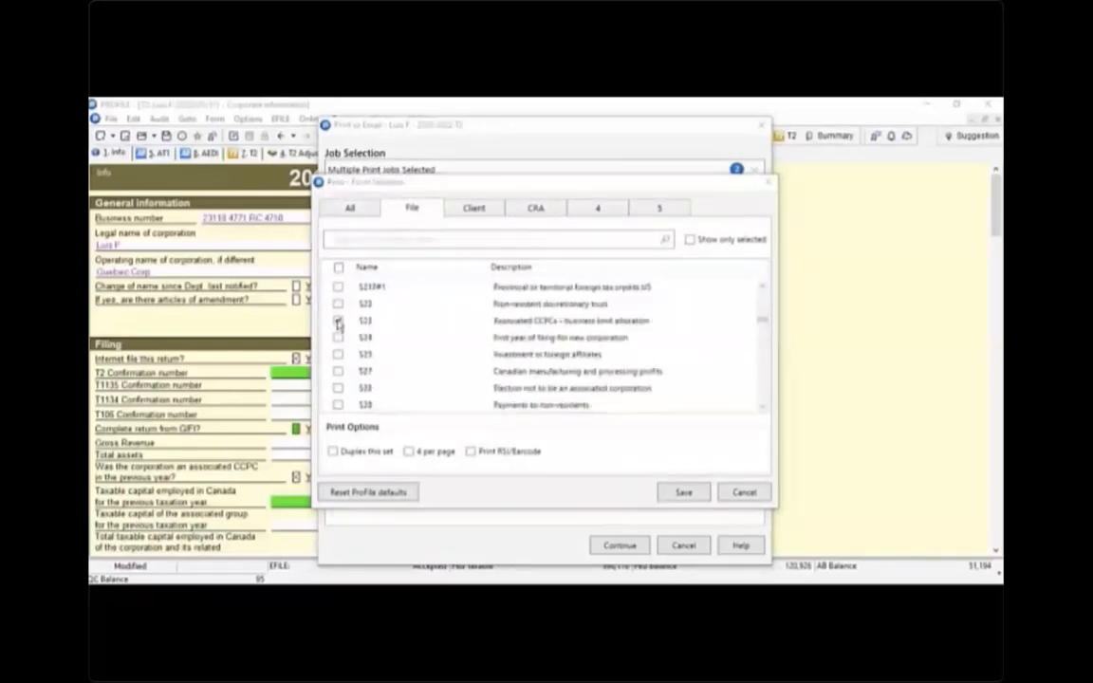
left_click(338, 322)
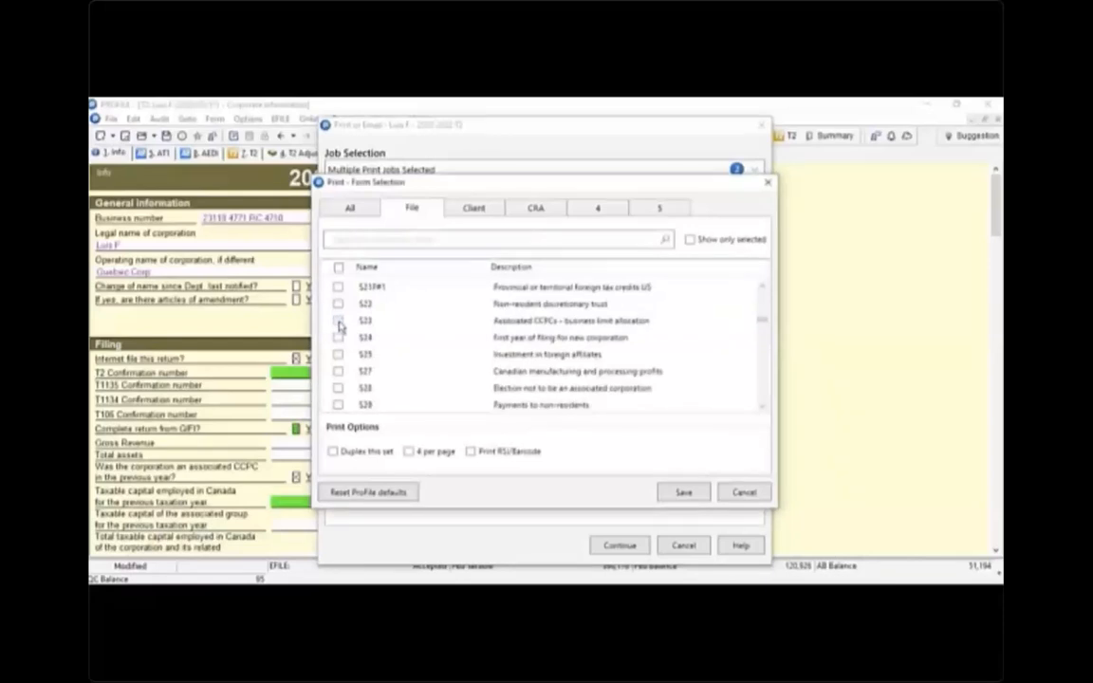
scroll(339, 330, "down", 1)
left_click(339, 337)
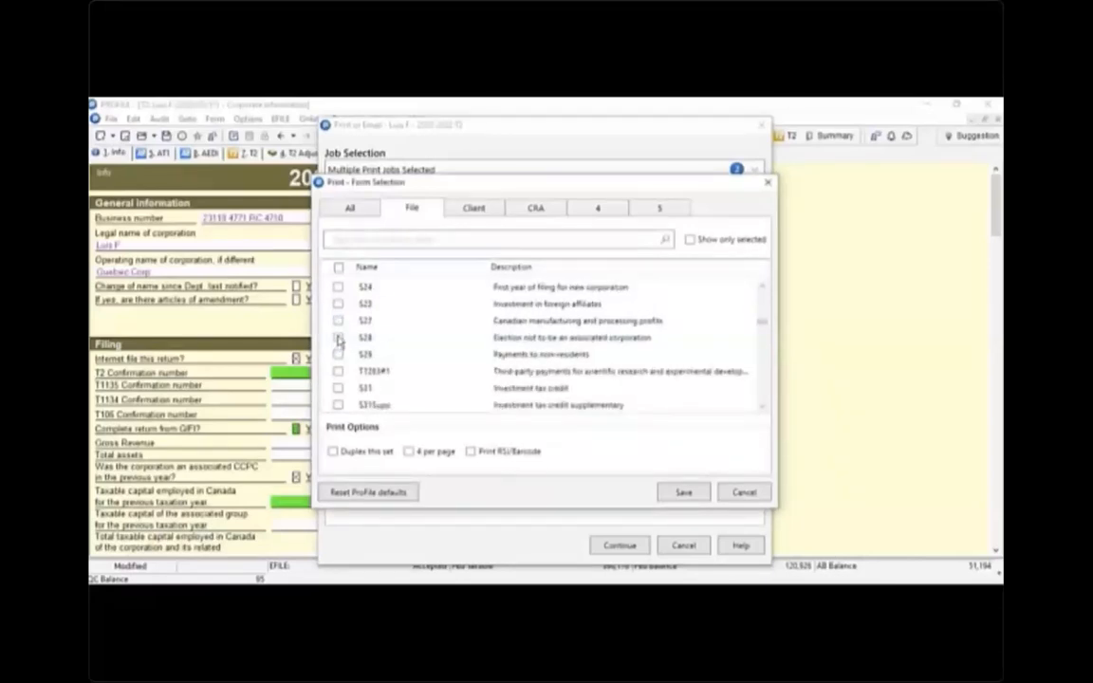
left_click(339, 354)
left_click(339, 371)
left_click(338, 388)
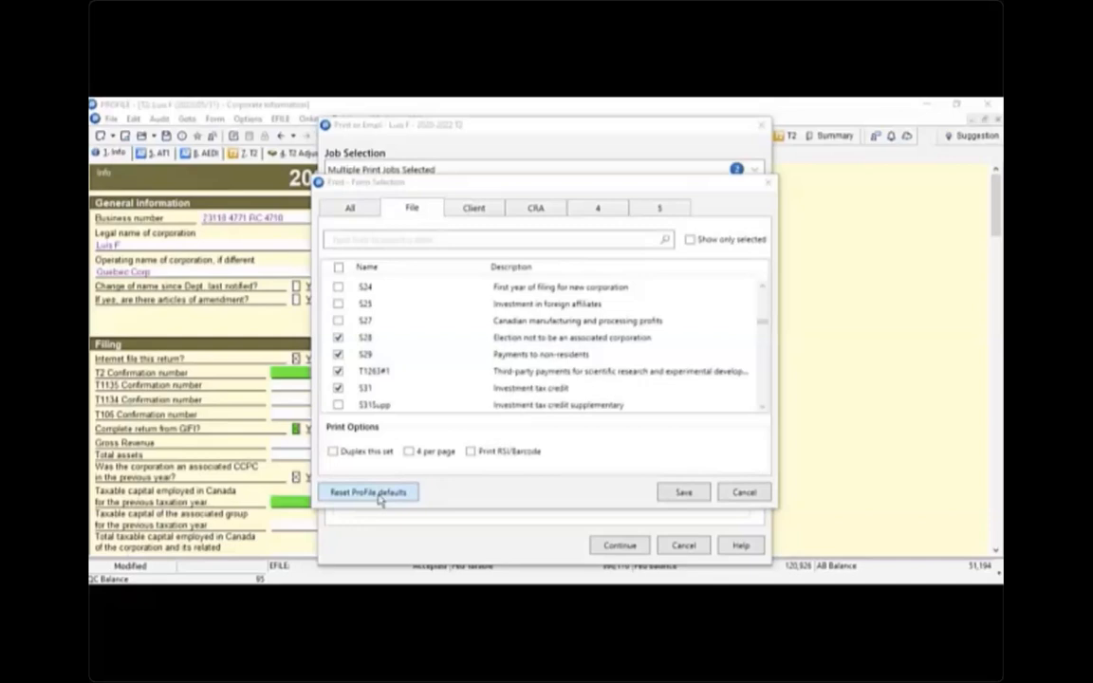
left_click(745, 493)
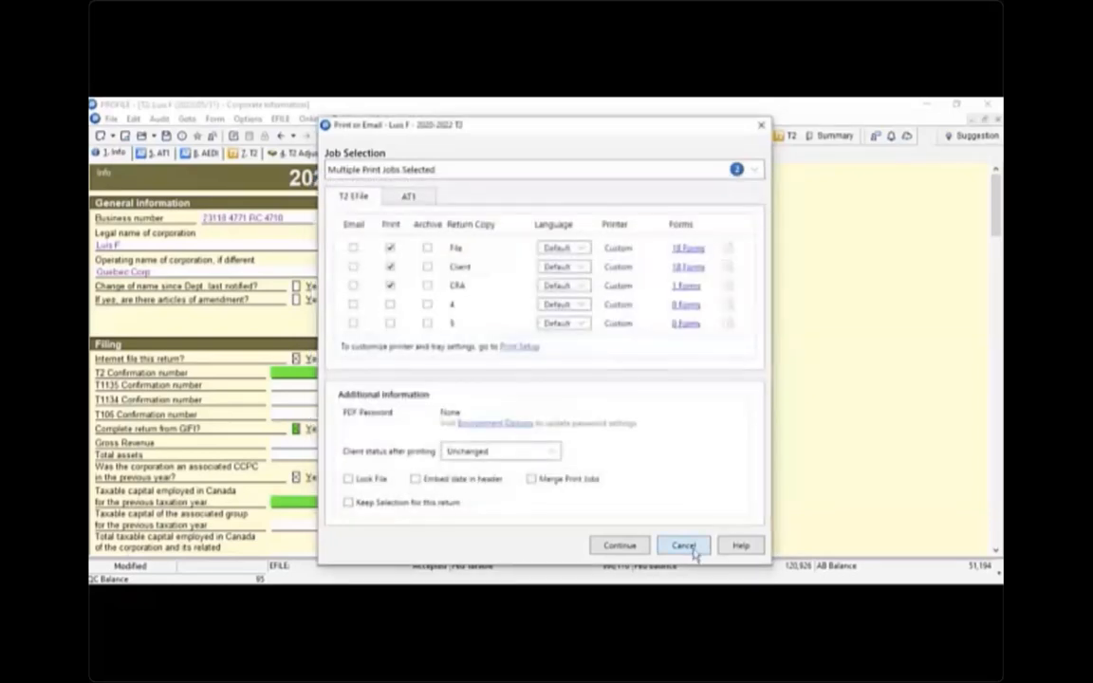
left_click(693, 551)
- Disable the new T2 print menu in the print setup and save the setting
left_click(110, 119)
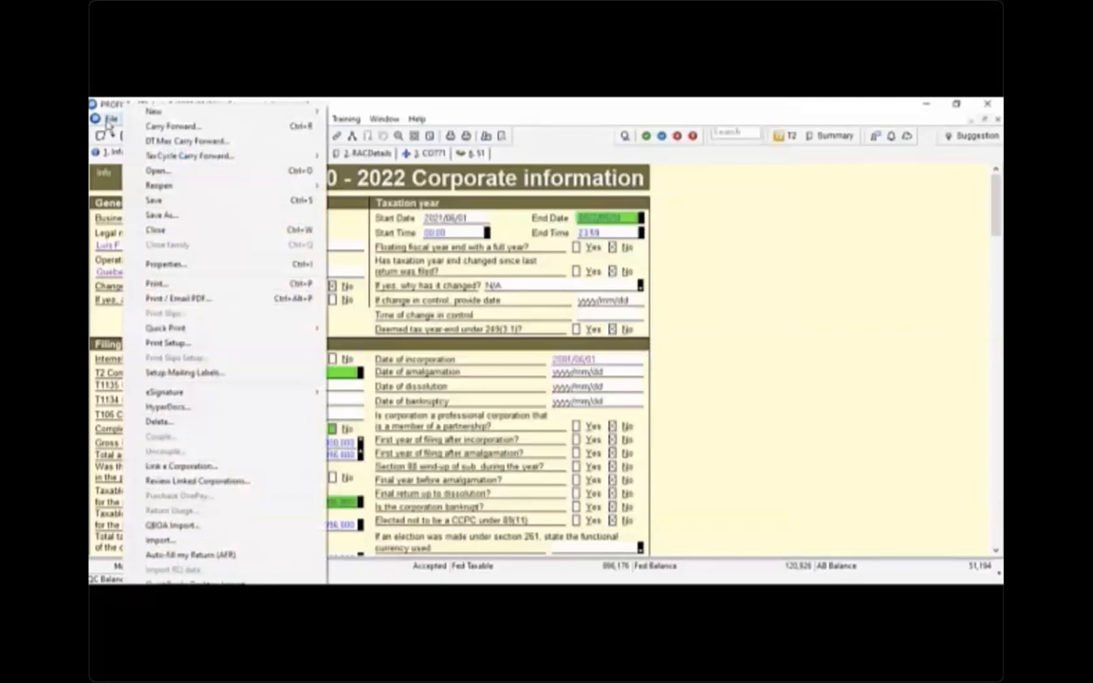
left_click(189, 345)
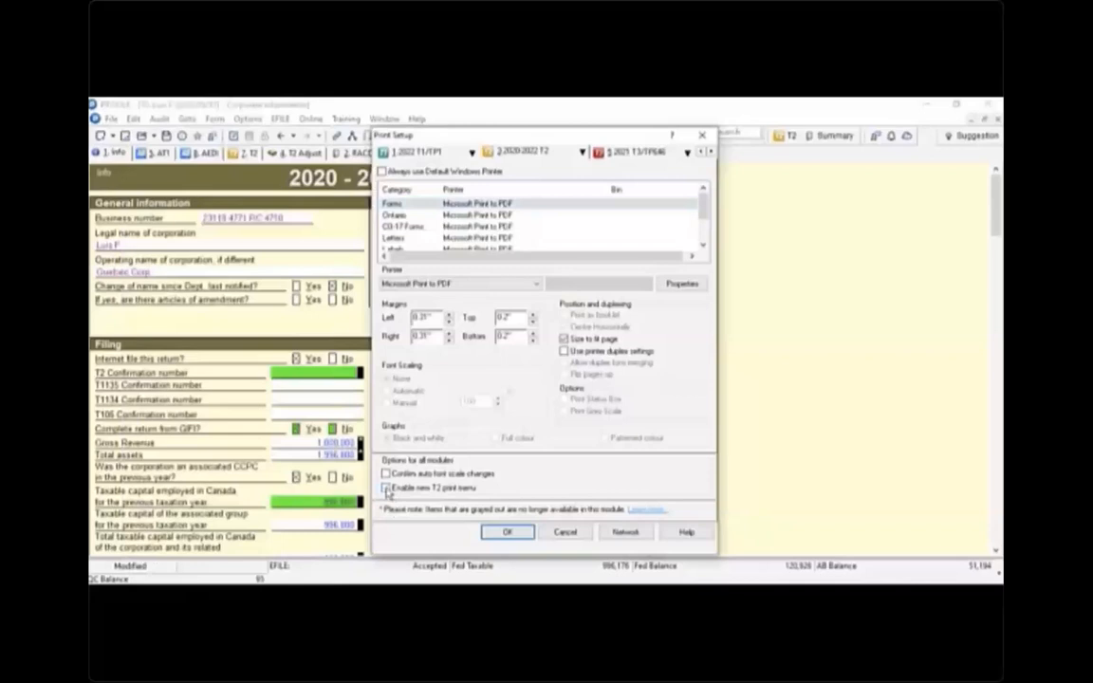
left_click(386, 487)
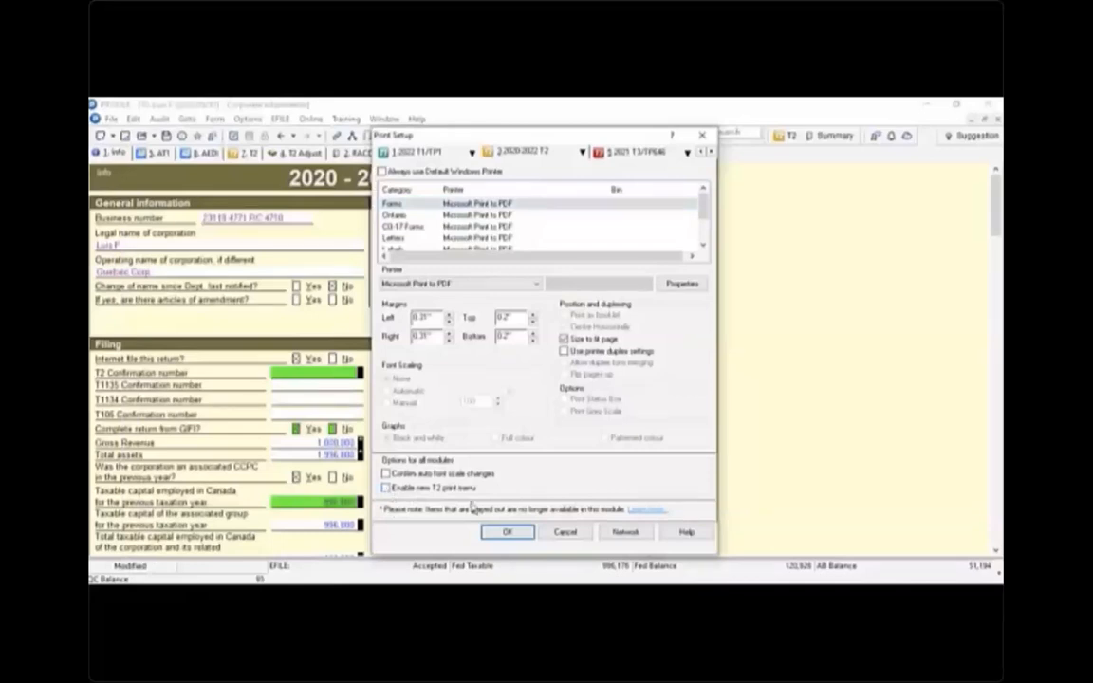
left_click(517, 535)
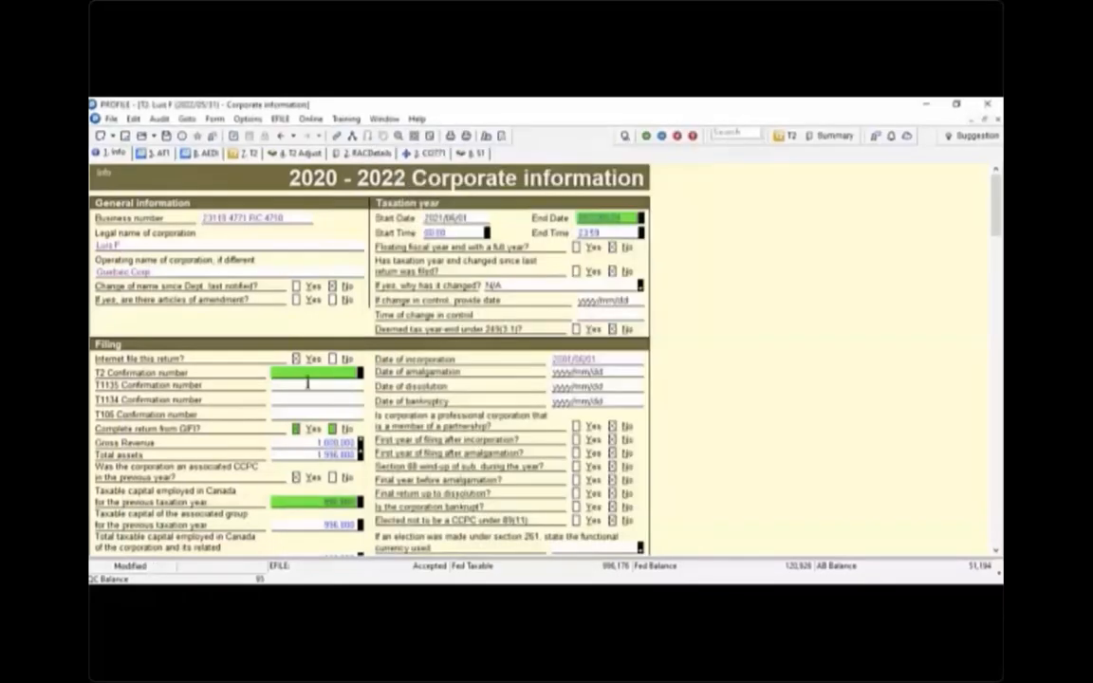
- Examine the classic T2 print selection in its advanced and simplified views, and close it without printing
left_click(111, 120)
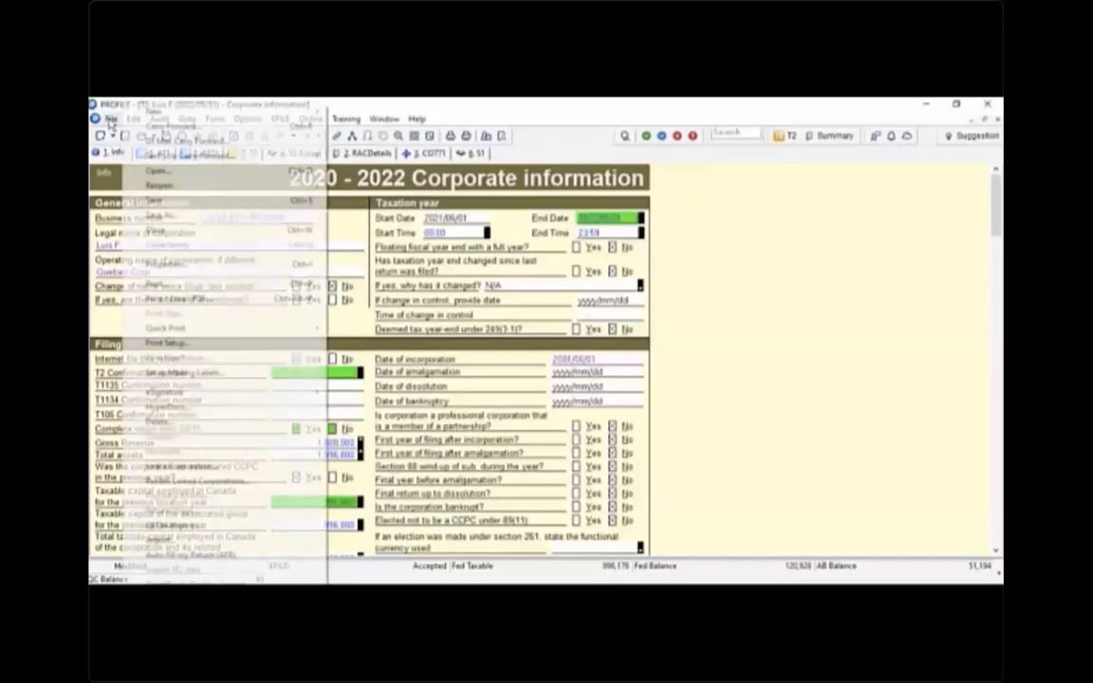
left_click(173, 284)
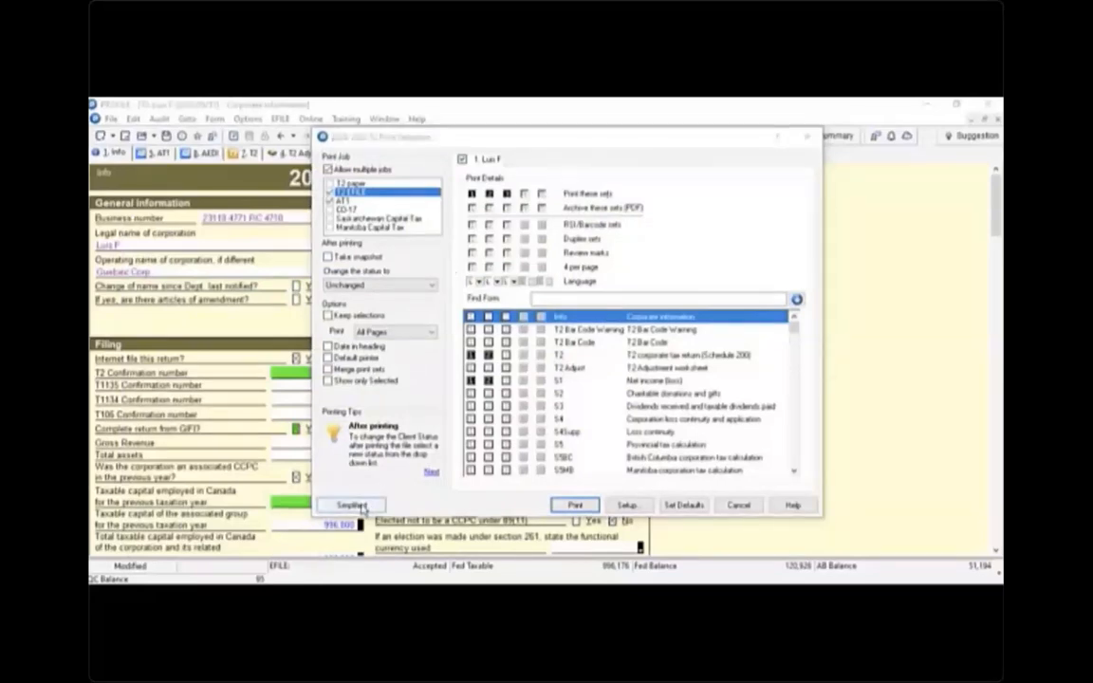
left_click(351, 505)
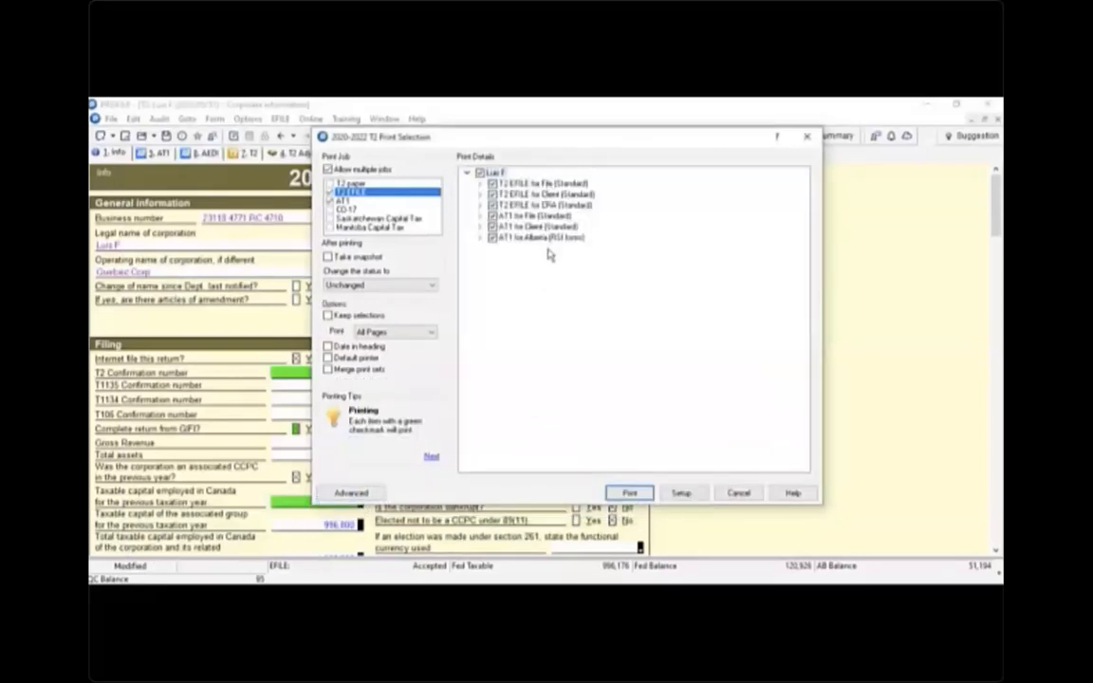
key("Escape")
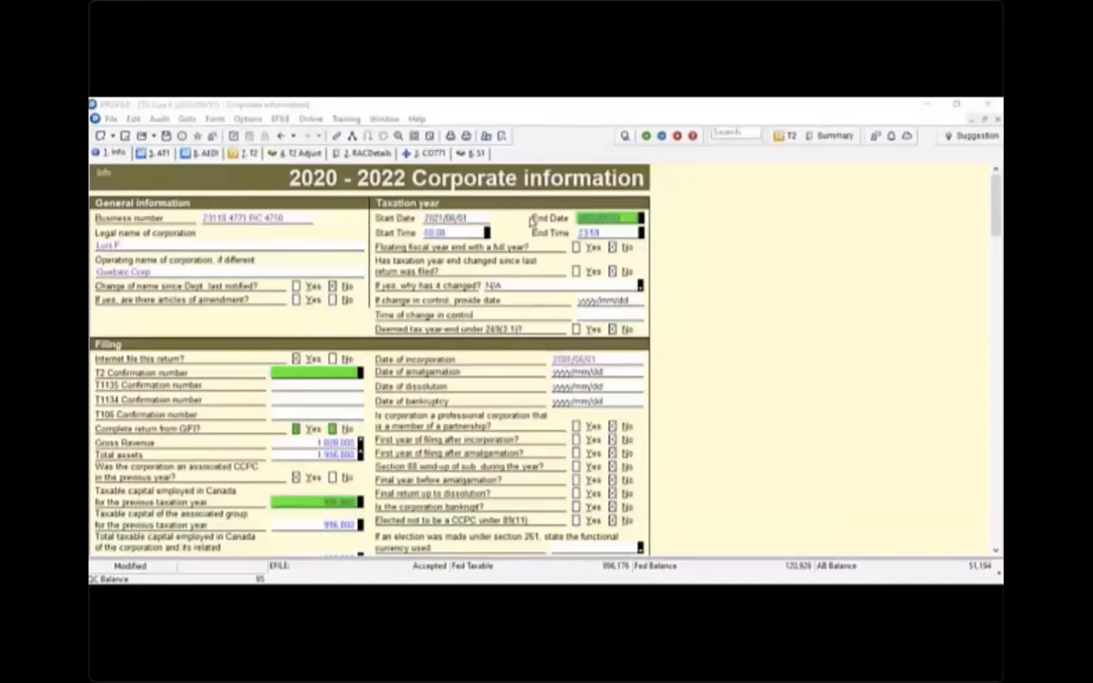
- Examine the printer, print range and copies options for printing only the Corporate information form
left_click(466, 137)
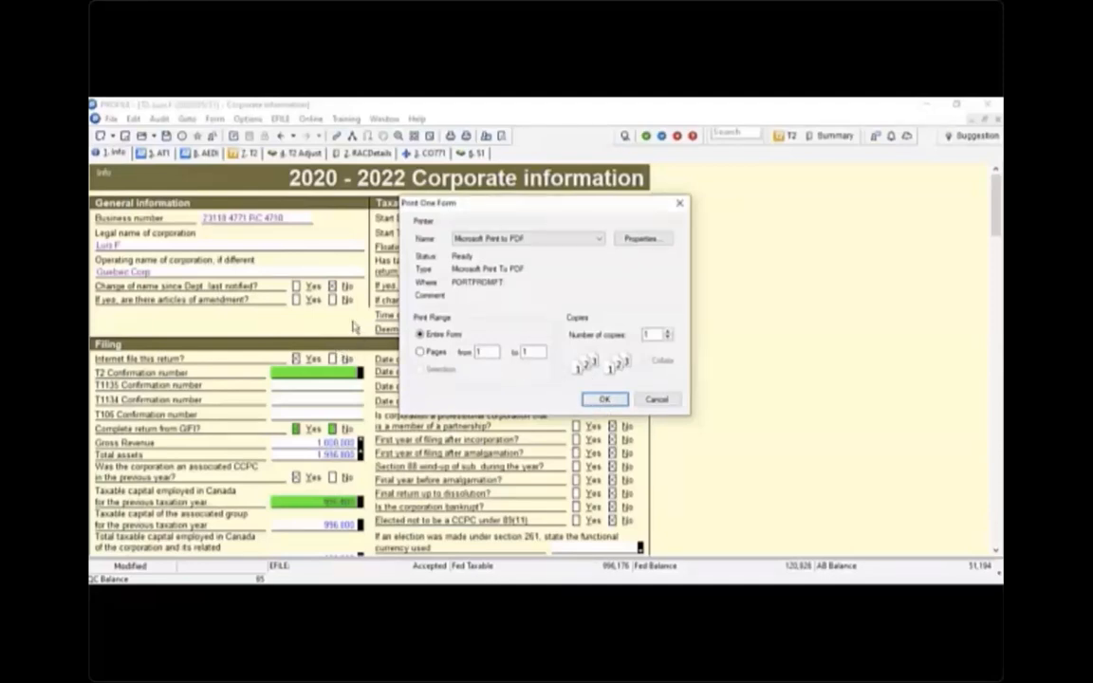
left_click(657, 400)
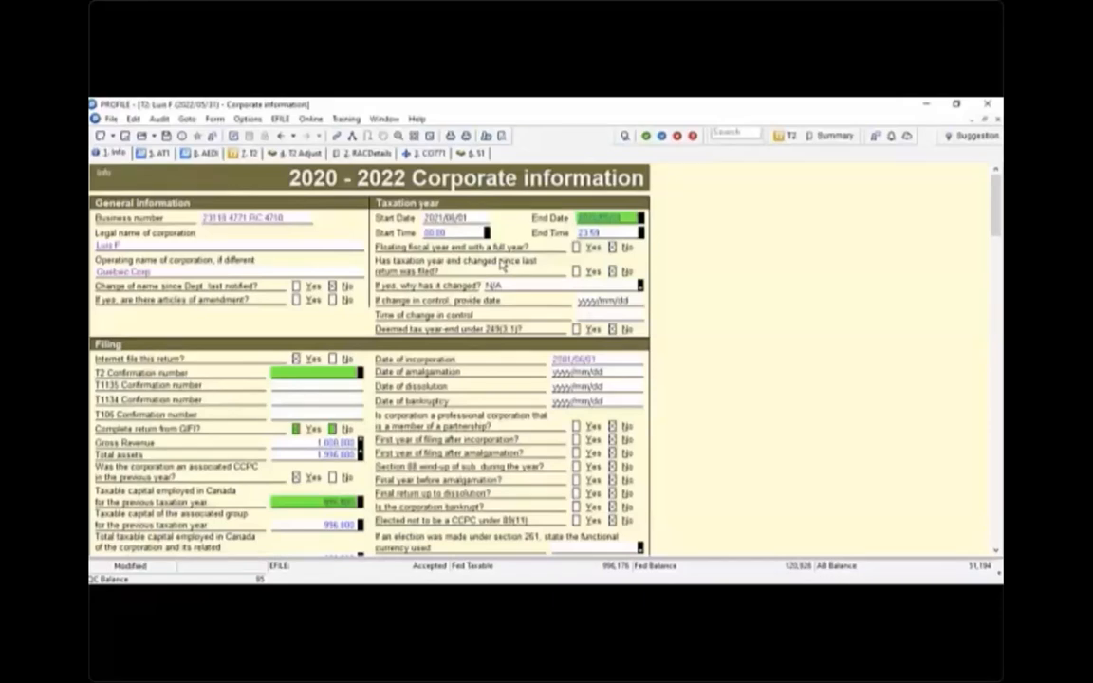
key("ctrl+p")
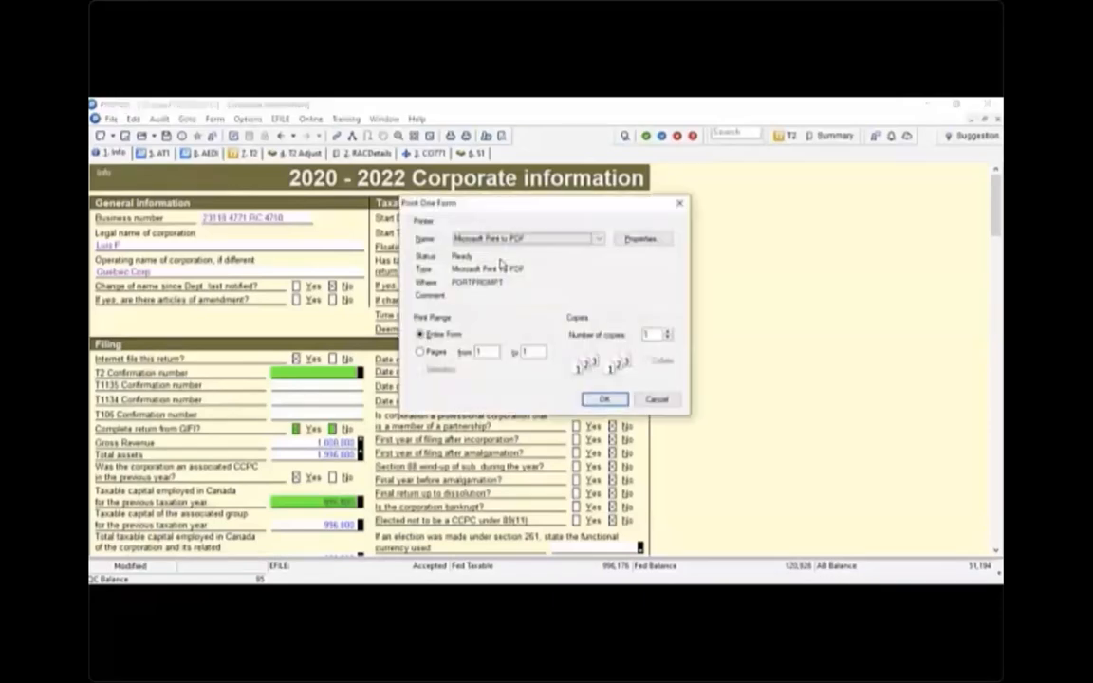
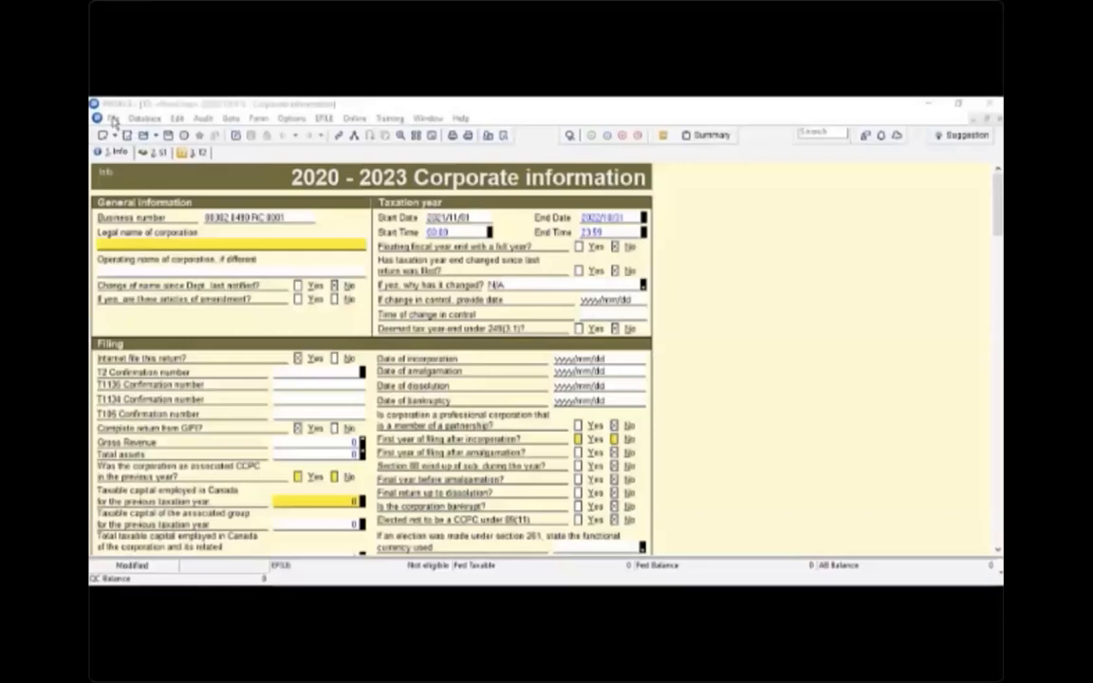
- Start the CRA Data Import for the new 2020-2023 T2 return and proceed to the CRA login with the prefilled business number
left_click(113, 118)
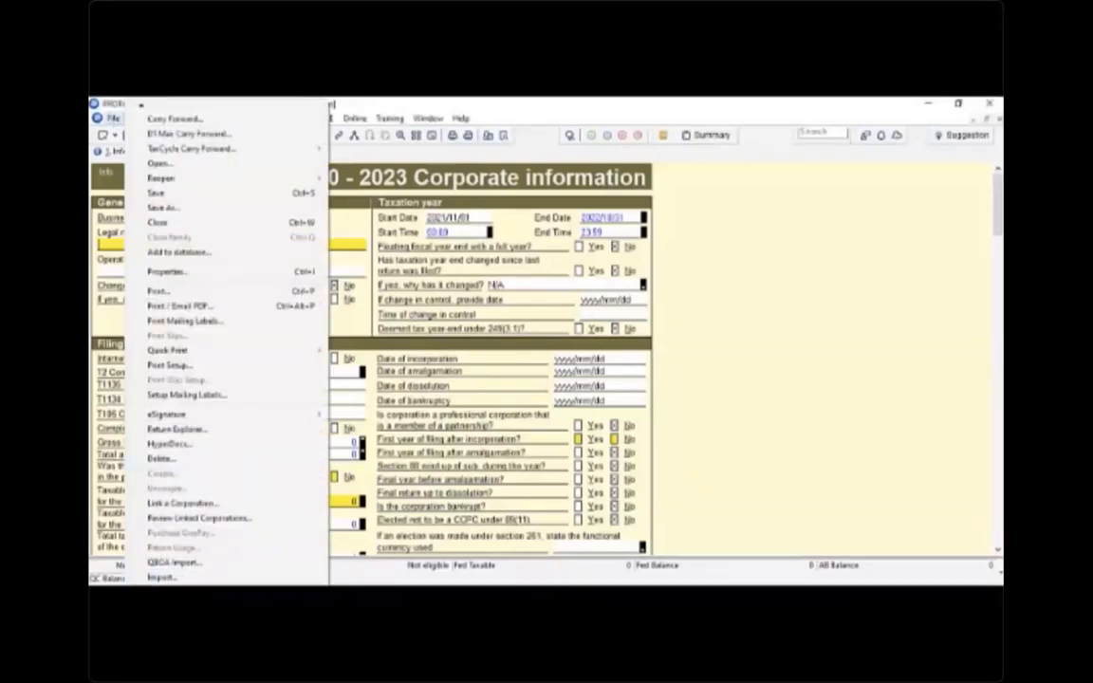
left_click(210, 592)
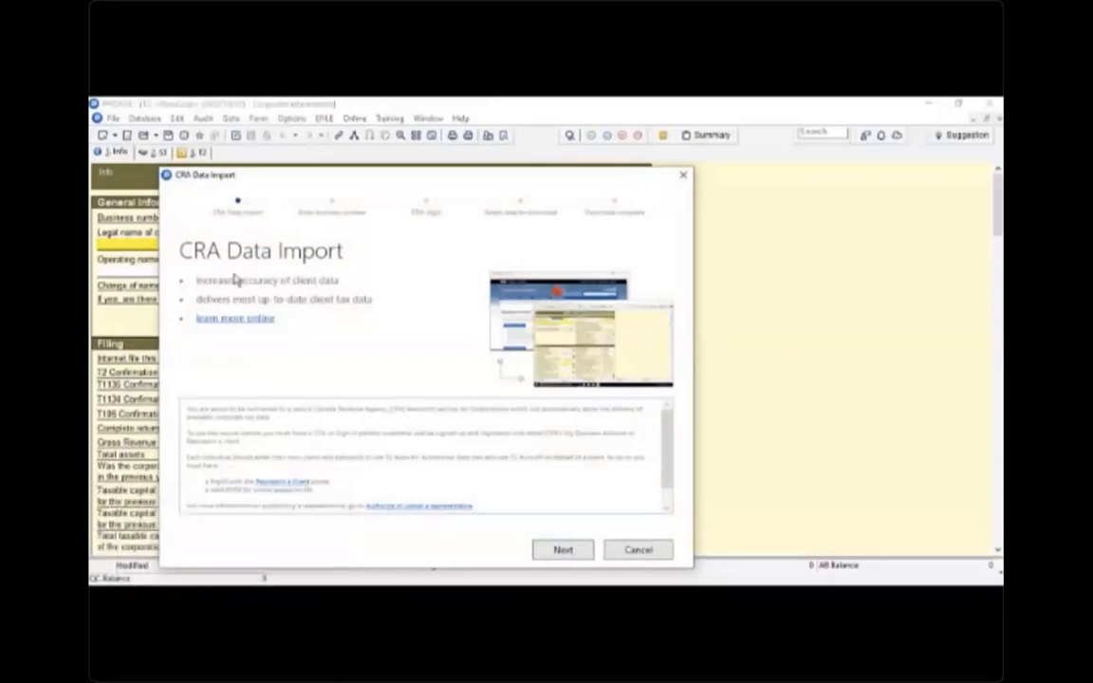
left_click(564, 552)
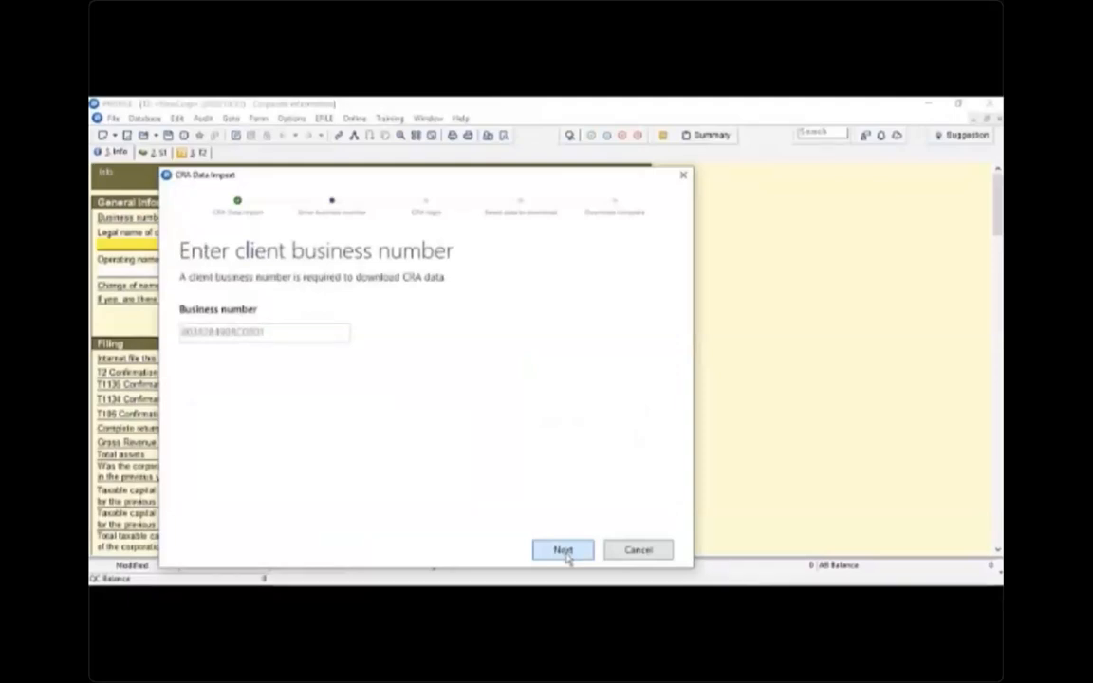
left_click(564, 551)
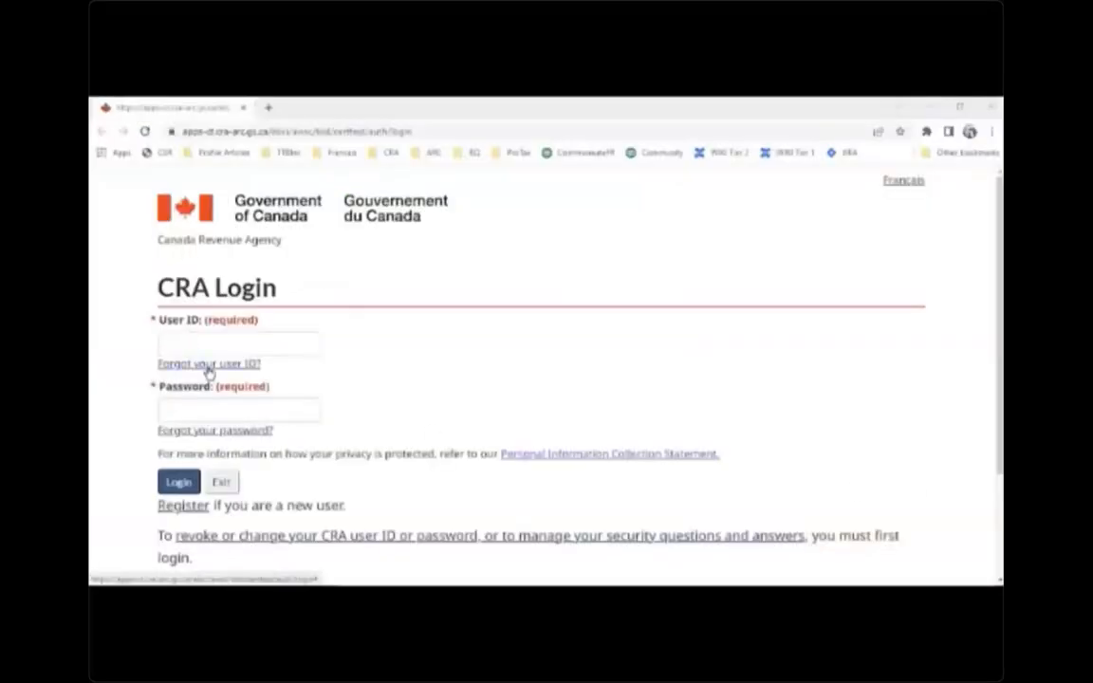
- Log in to the CRA site with the user ID and the account password
left_click(195, 343)
left_click(237, 373)
left_click(222, 414)
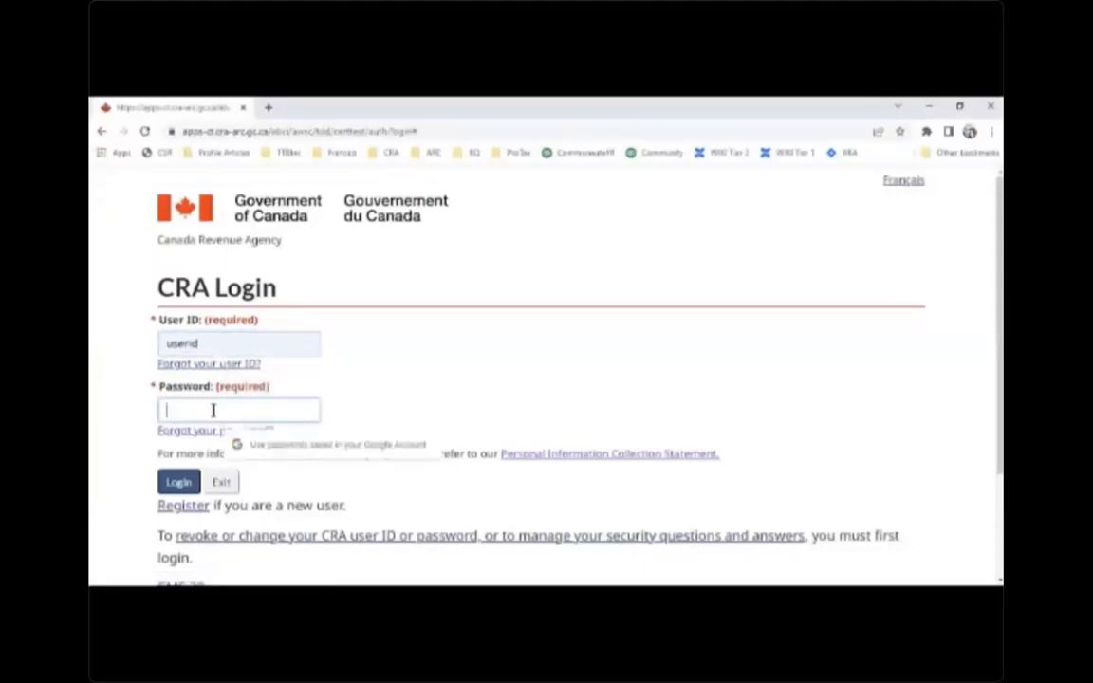
type("****")
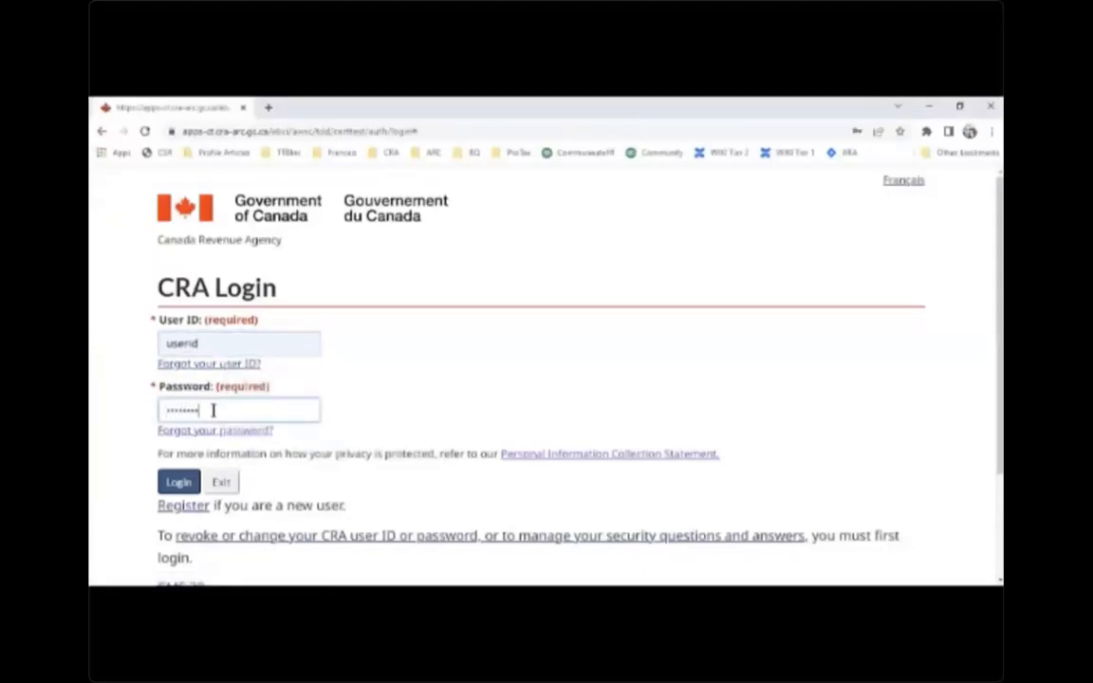
left_click(181, 481)
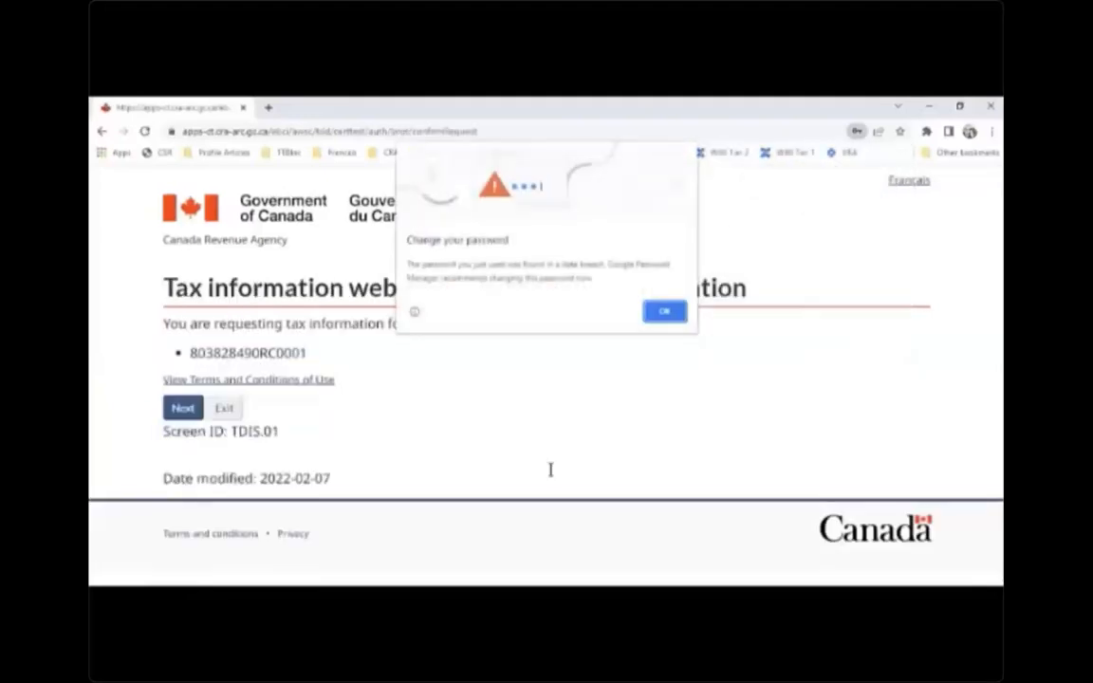
- Dismiss the browser's password prompts, then confirm the tax information request for the business number and return to ProFile
left_click(665, 312)
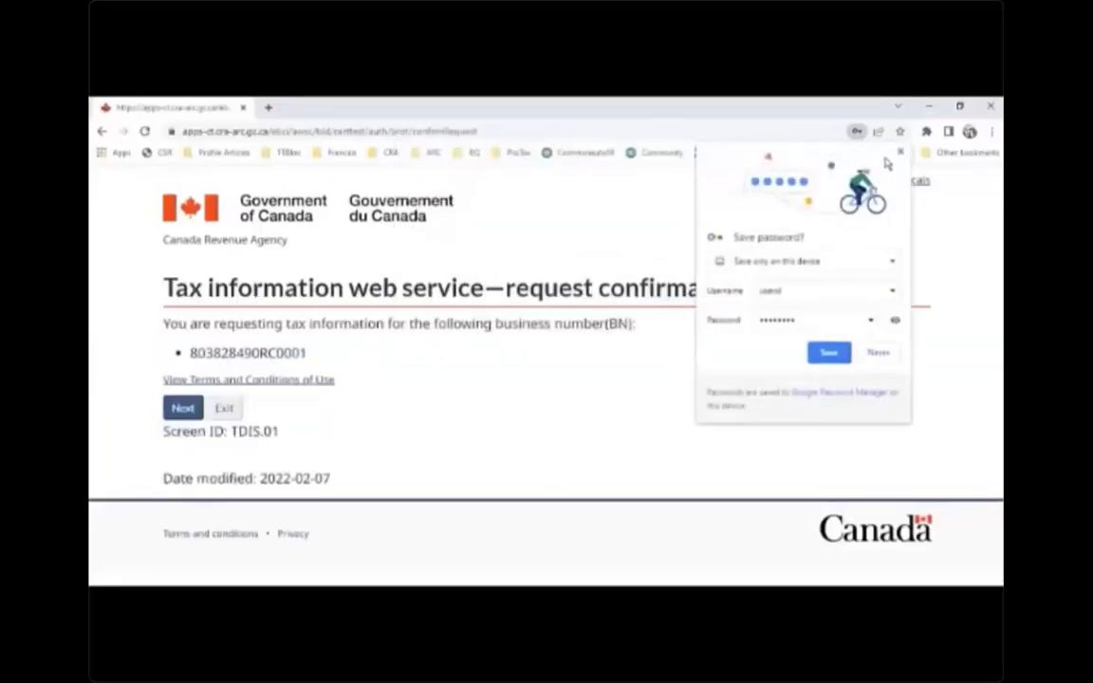
left_click(900, 153)
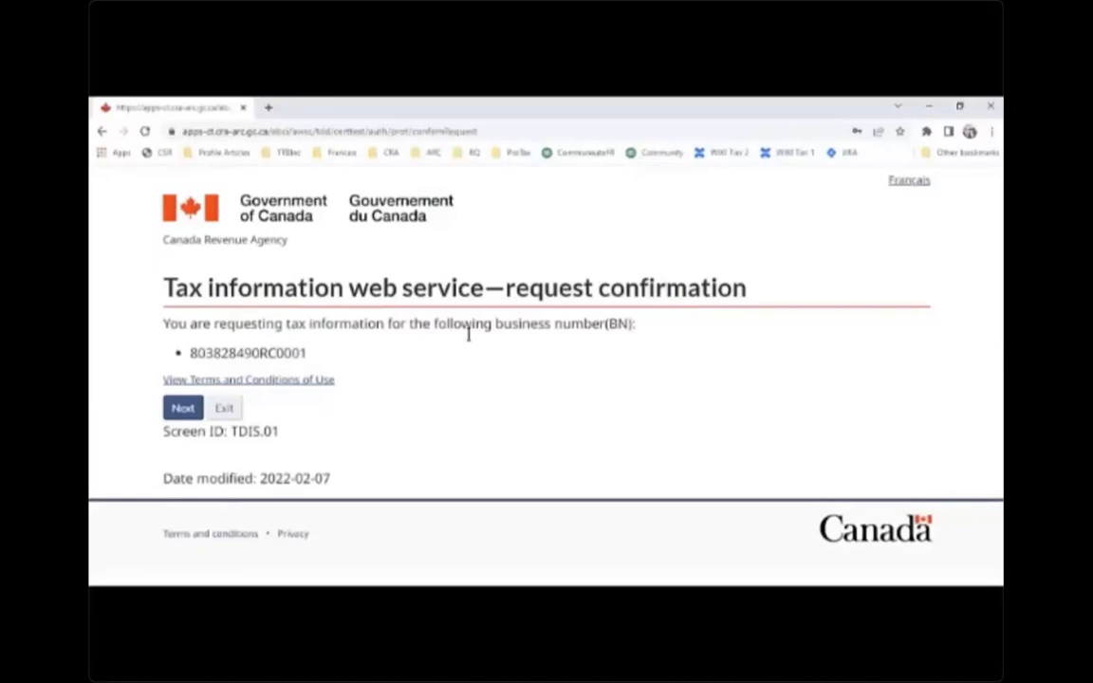
left_click(183, 410)
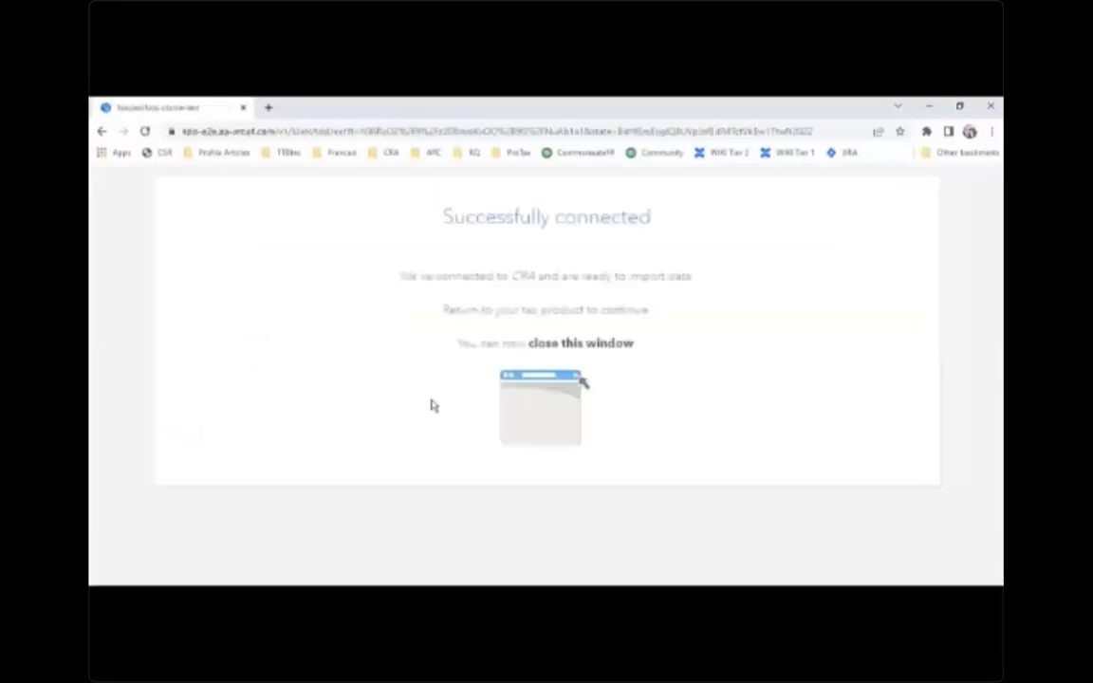
left_click(928, 106)
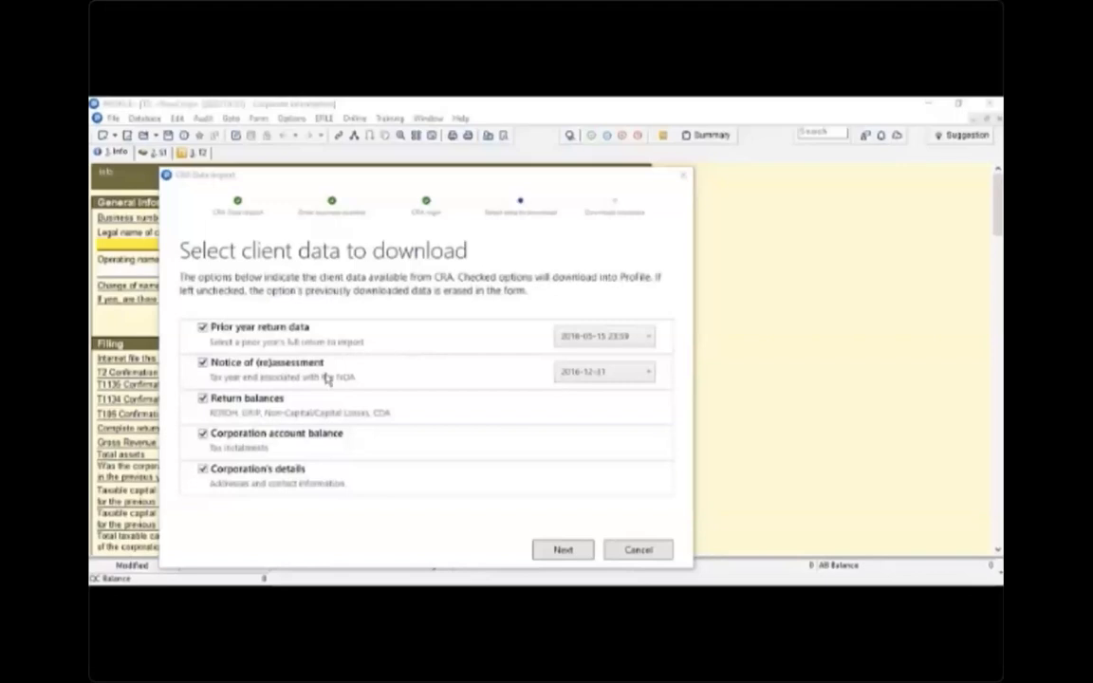
- Set the tax year end of the Notice of (re)assessment to download to 2018-12-31
left_click(649, 372)
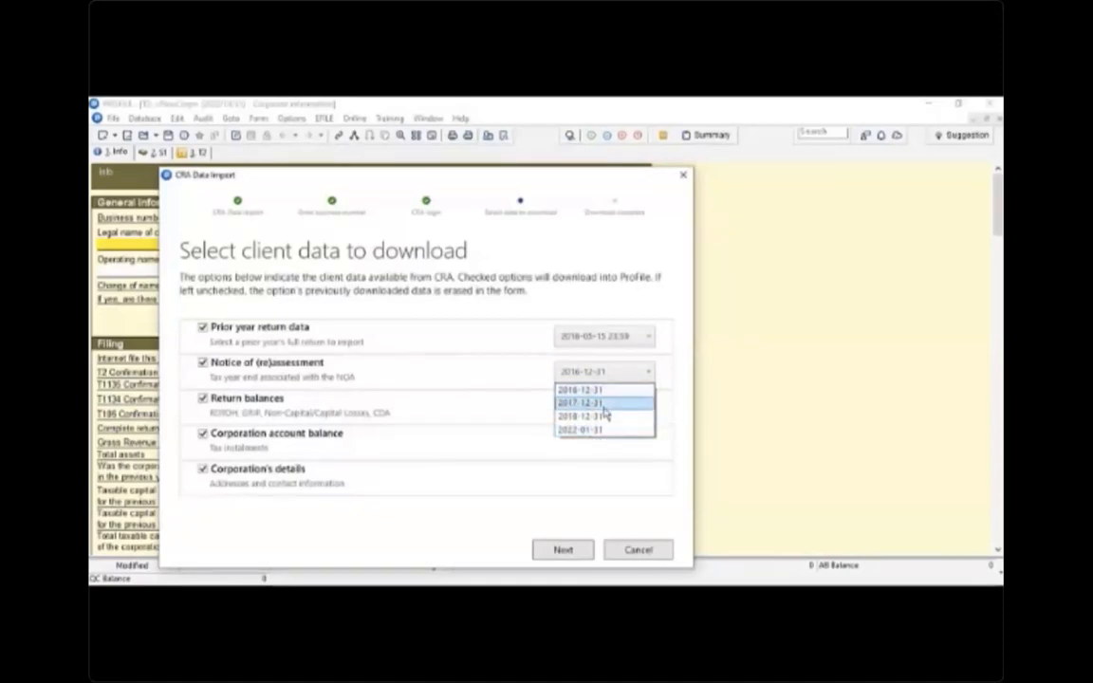
left_click(626, 373)
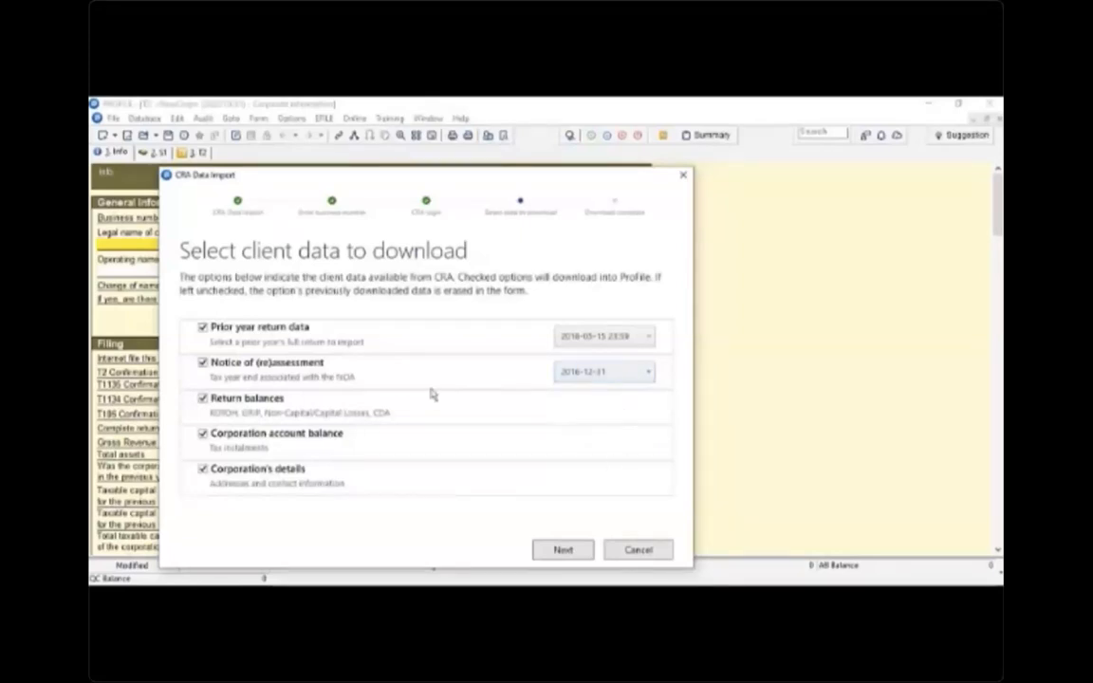
left_click(645, 374)
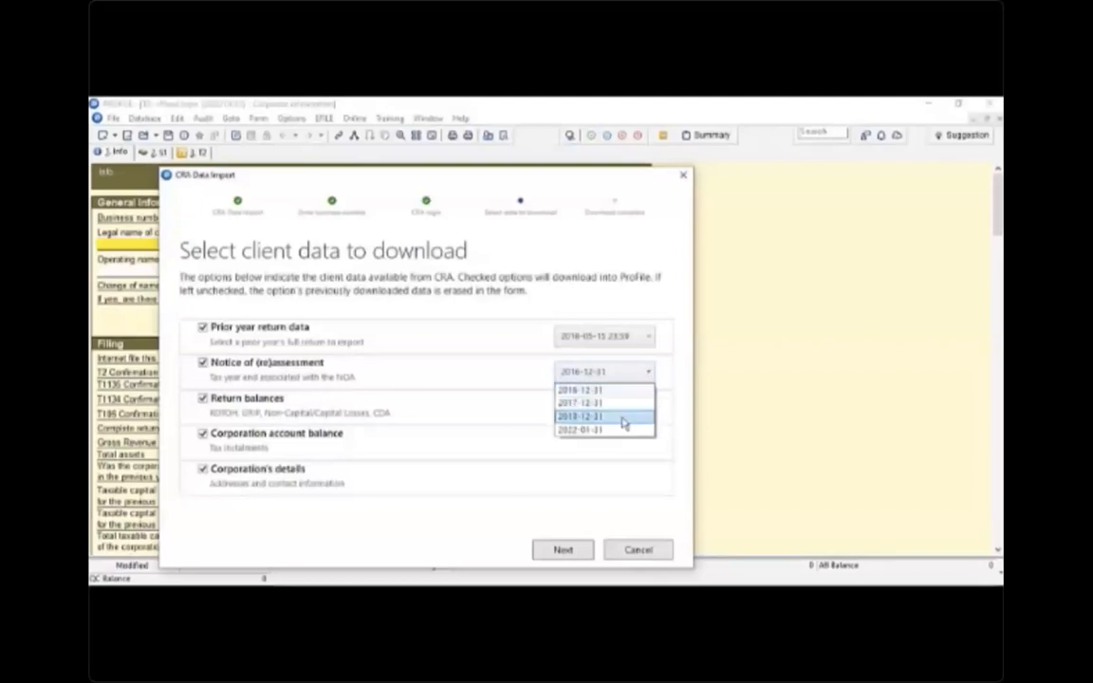
left_click(608, 418)
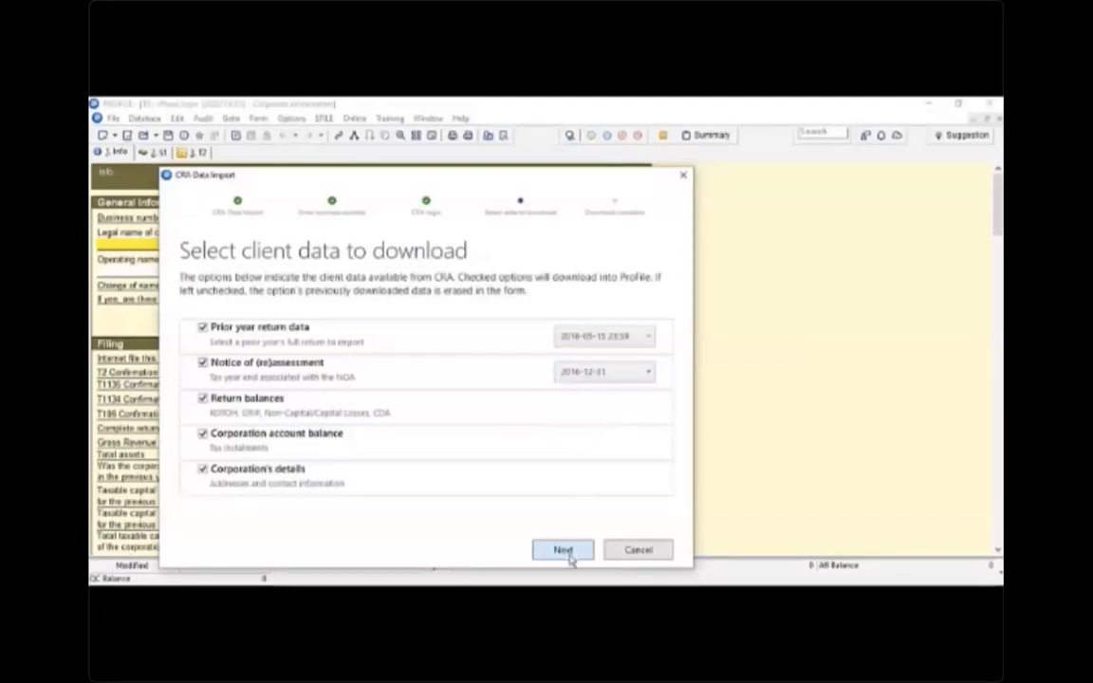
- Download the checked CRA client data and open the Data Import Worksheet to review the prior years return data and return balances
left_click(566, 552)
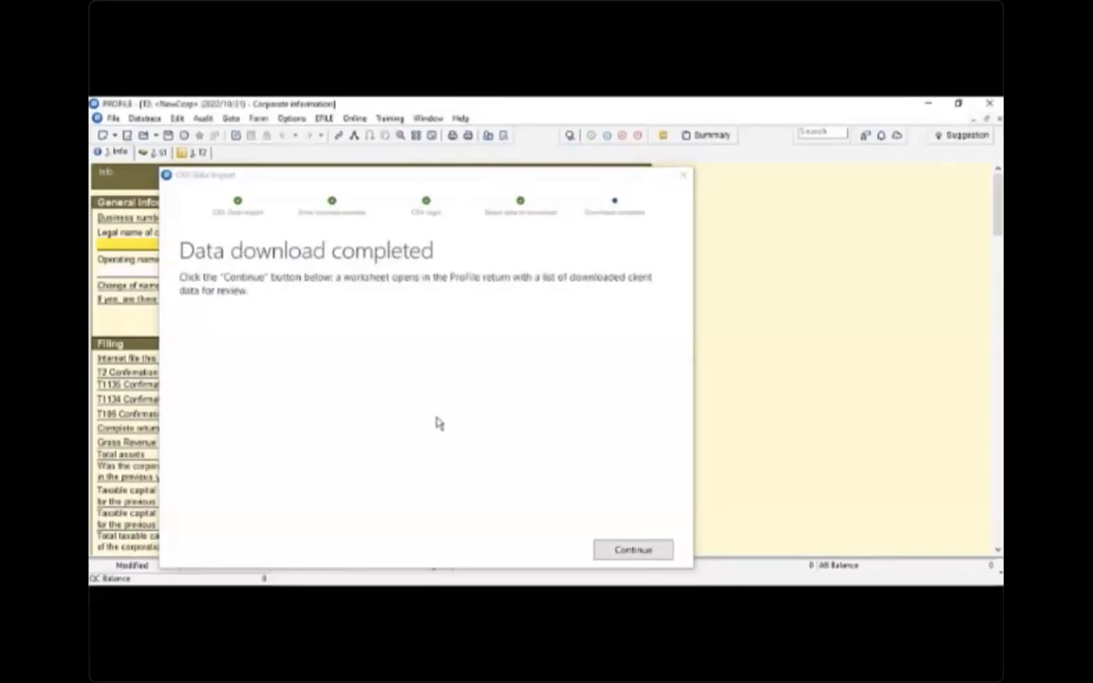
left_click(634, 550)
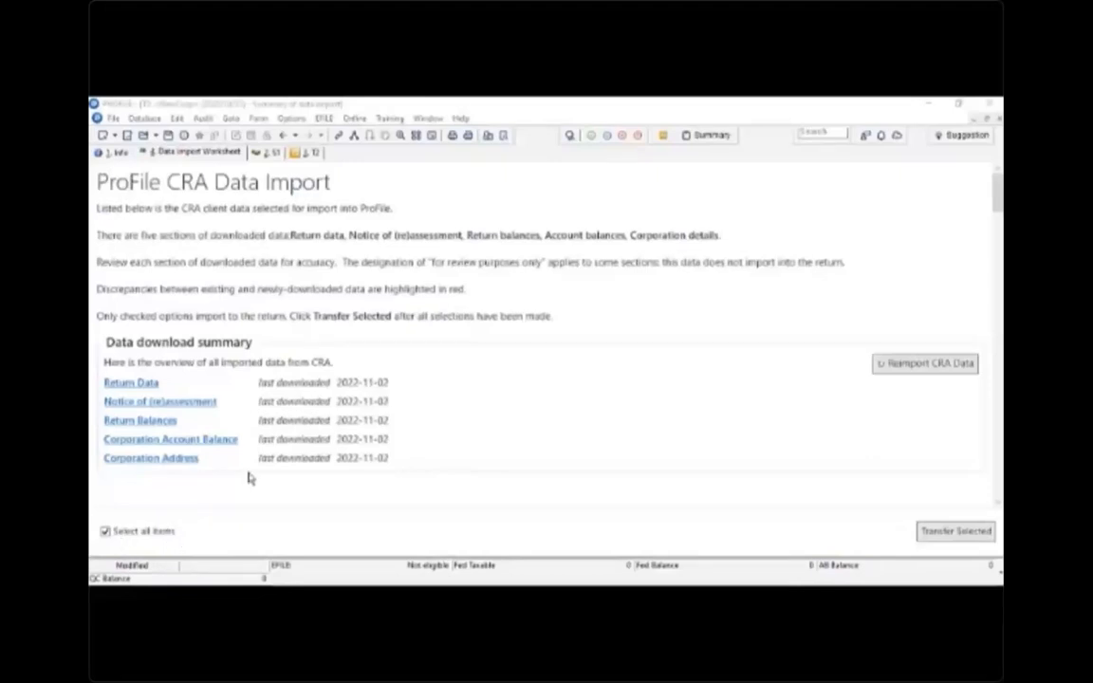
scroll(248, 478, "down", 10)
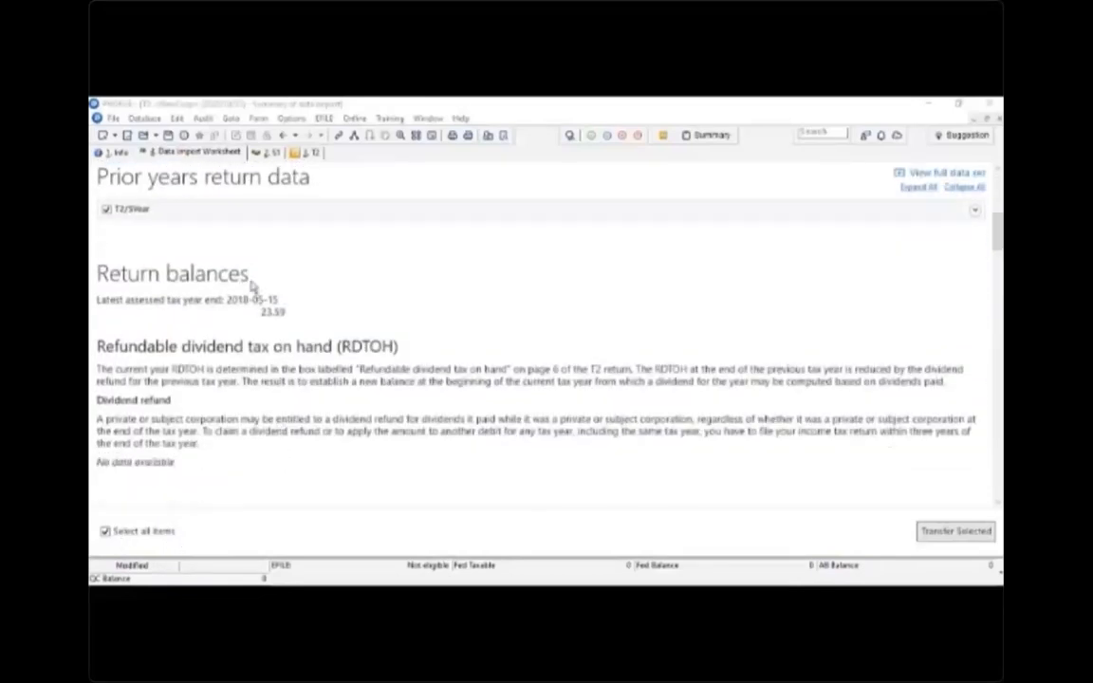
- Review the Data Import Worksheet's dividend tax balances, loss balances, account balances, addresses and available NOAs
scroll(275, 313, "down", 3)
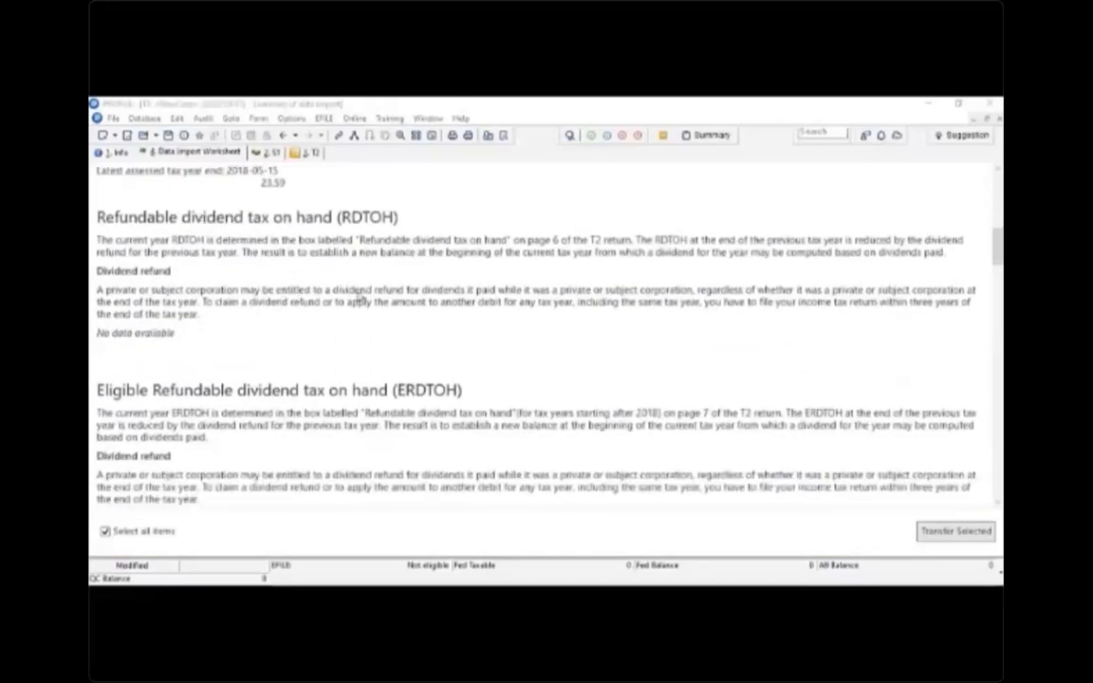
scroll(359, 319, "down", 10)
scroll(296, 368, "down", 8)
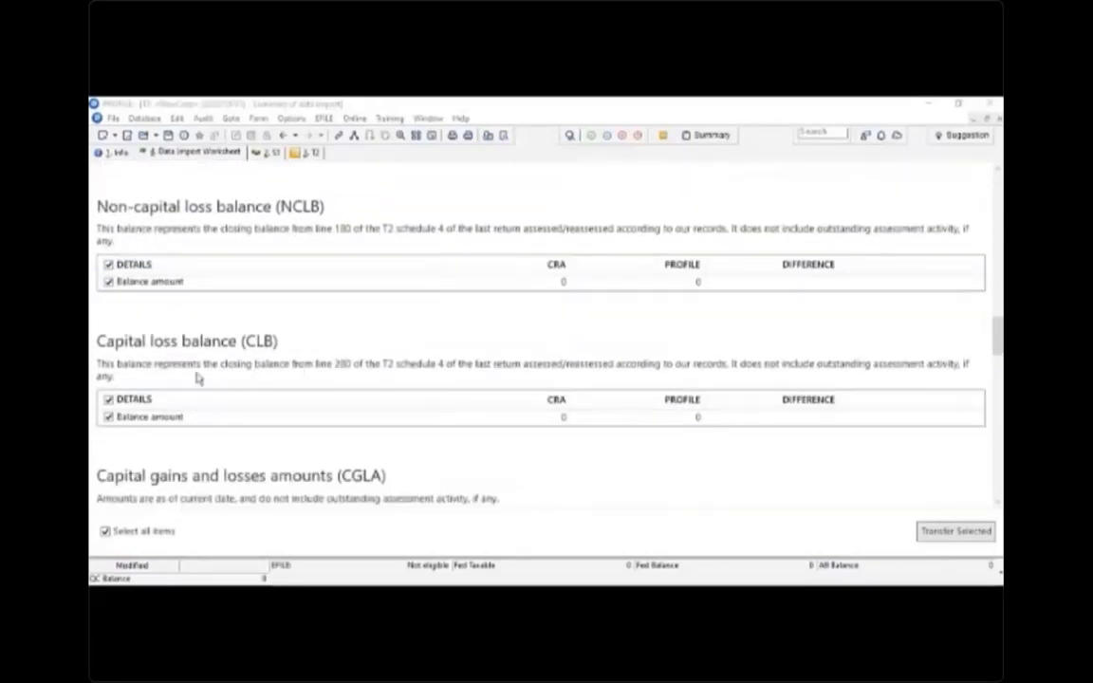
left_click(108, 401)
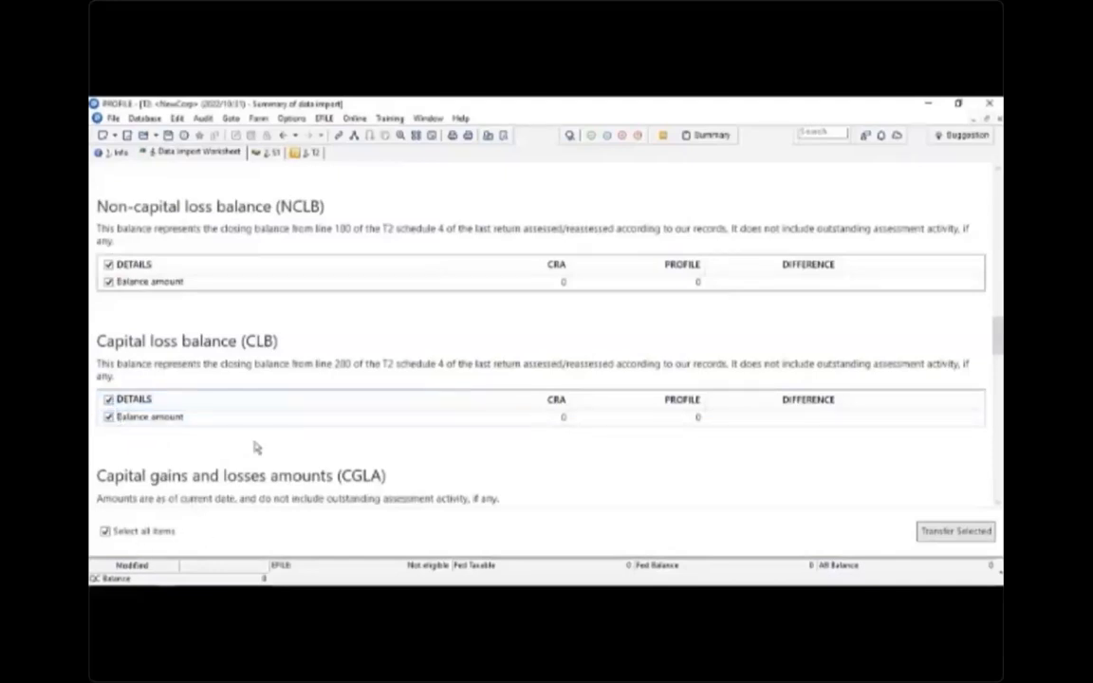
scroll(254, 445, "down", 4)
scroll(255, 446, "down", 10)
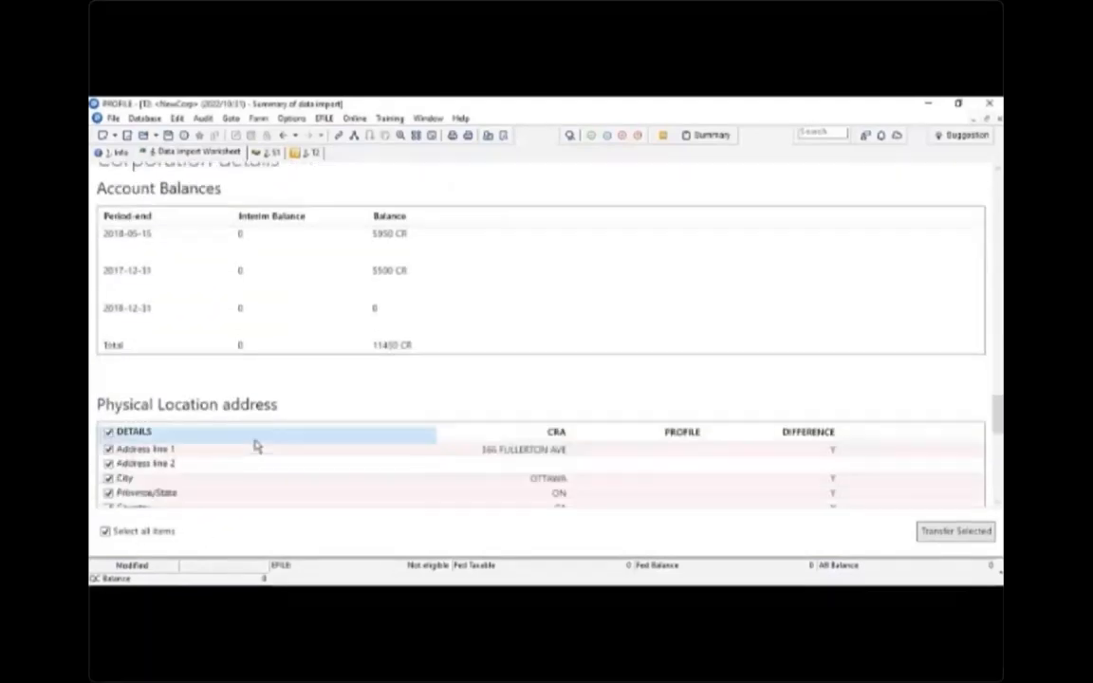
scroll(256, 438, "down", 10)
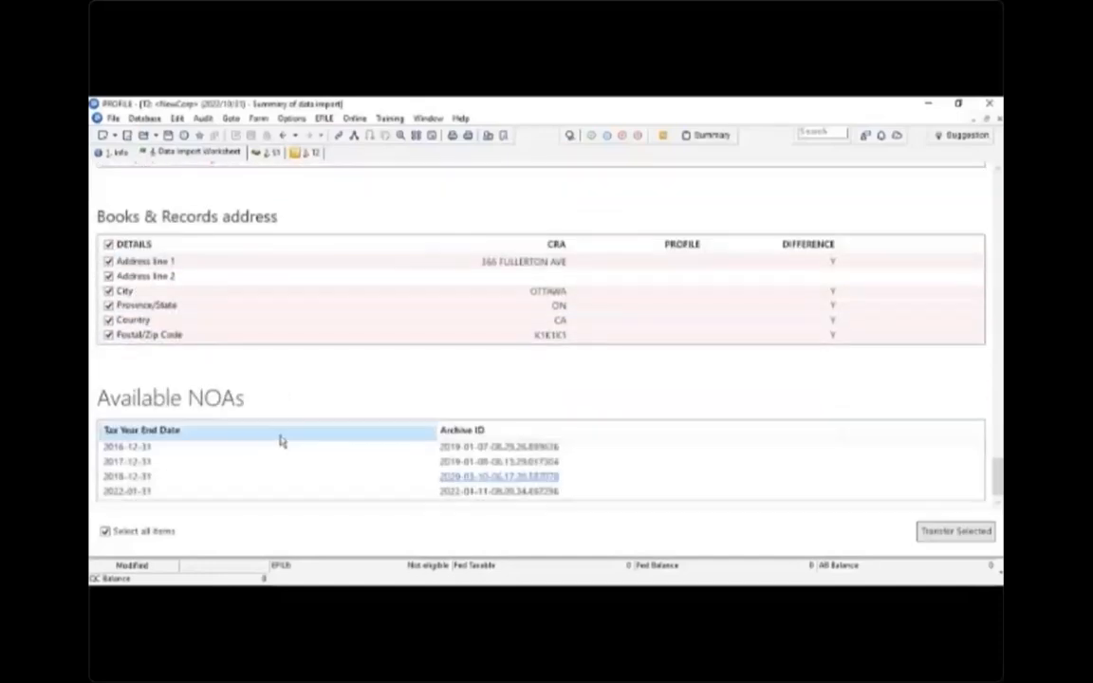
scroll(734, 451, "up", 8)
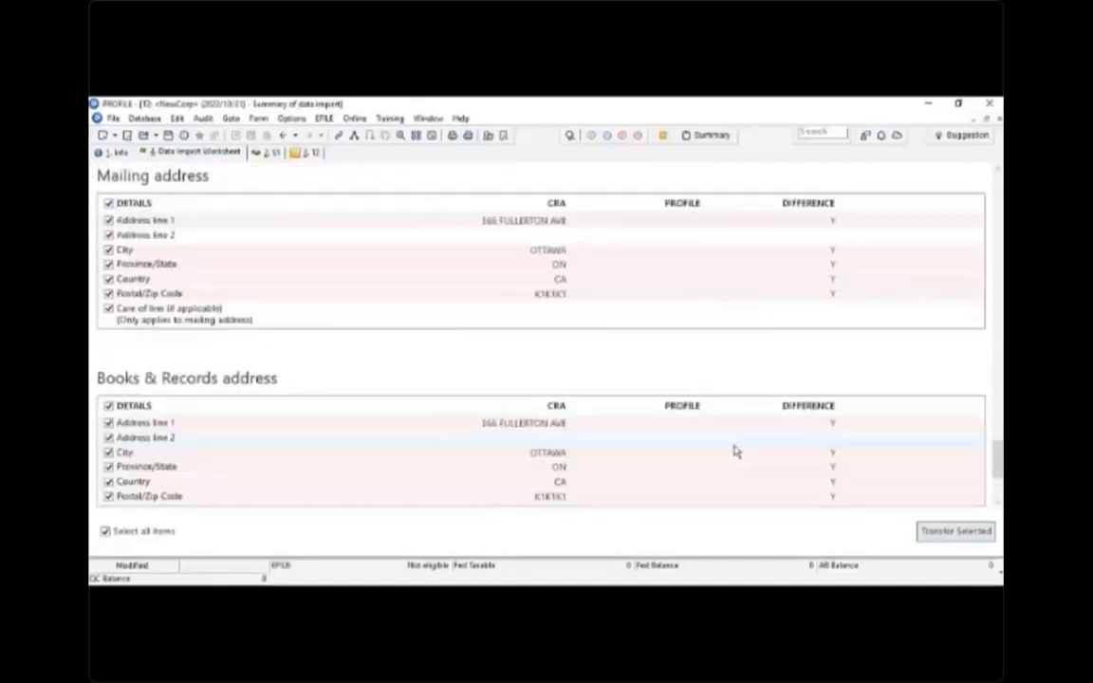
scroll(734, 451, "up", 12)
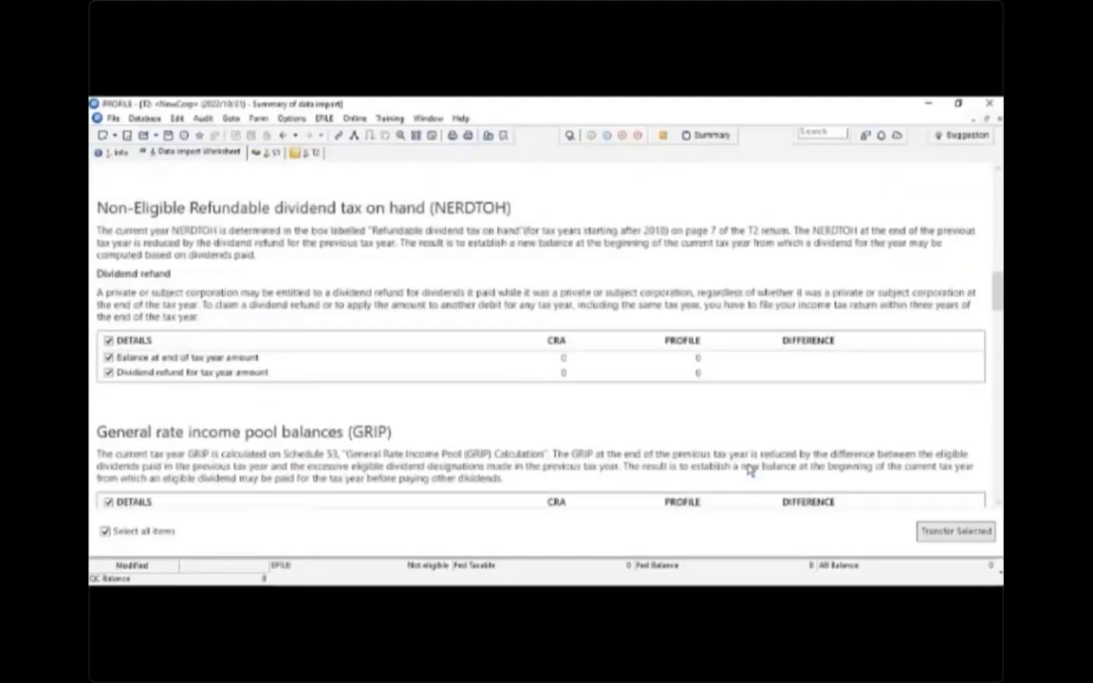
- Transfer all selected CRA data into the T2 return and acknowledge the data transfer notice
left_click(942, 534)
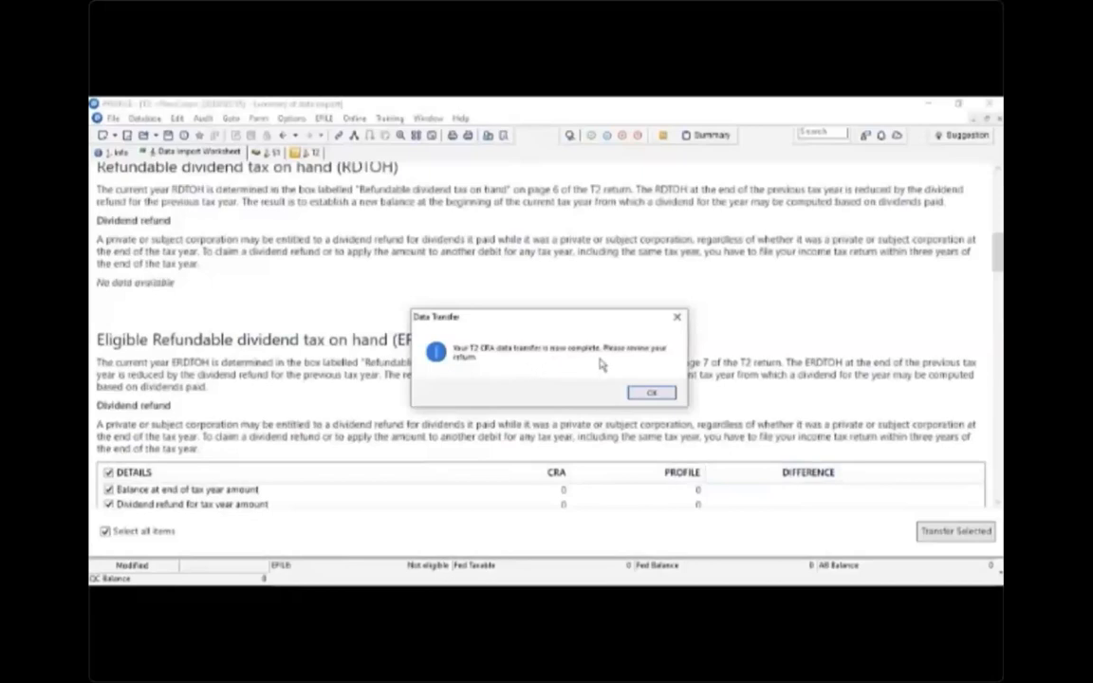
left_click(653, 393)
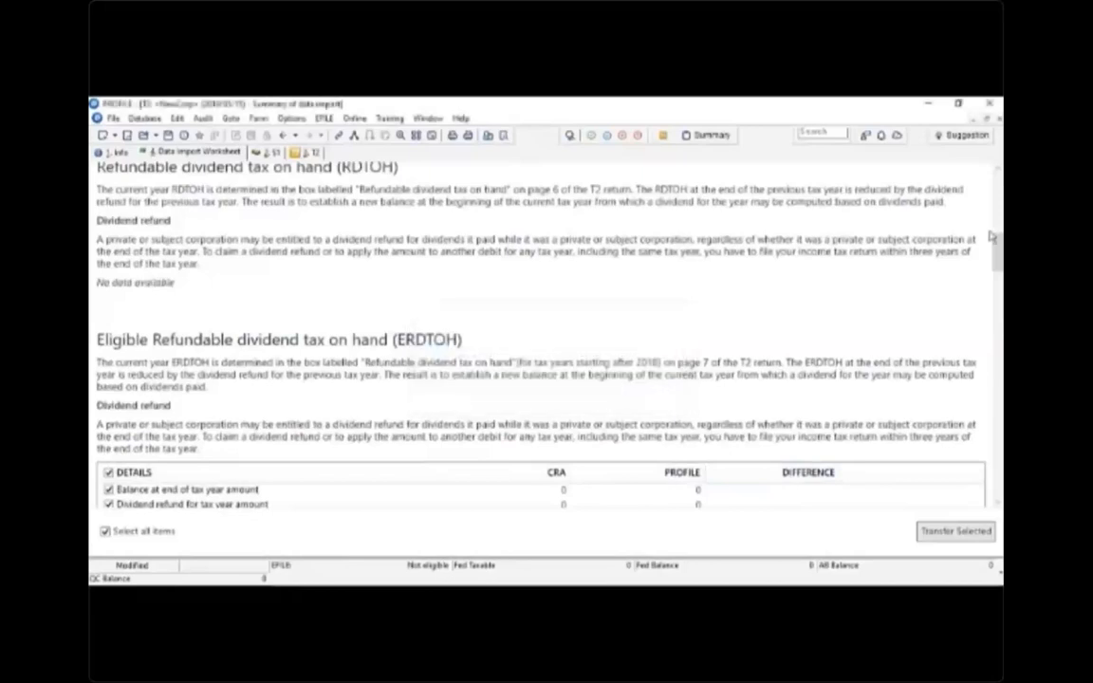
- Open the downloaded notice of assessment in the browser and examine its details, account summary, assessed amounts and explanation of changes
scroll(804, 431, "down", 10)
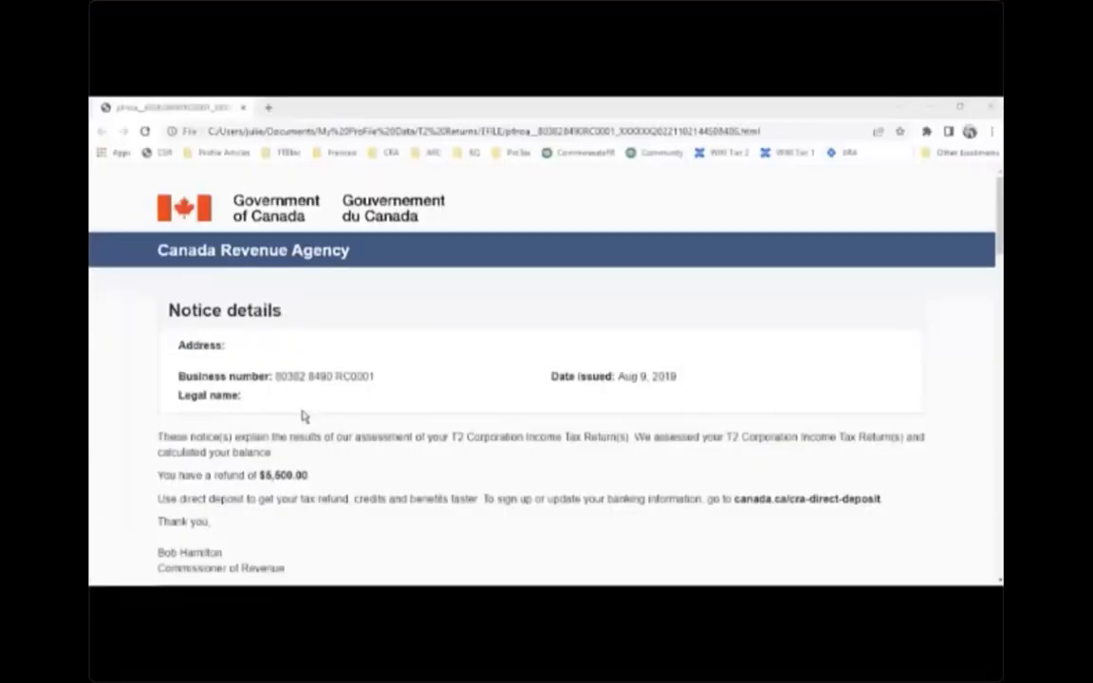
scroll(326, 419, "down", 10)
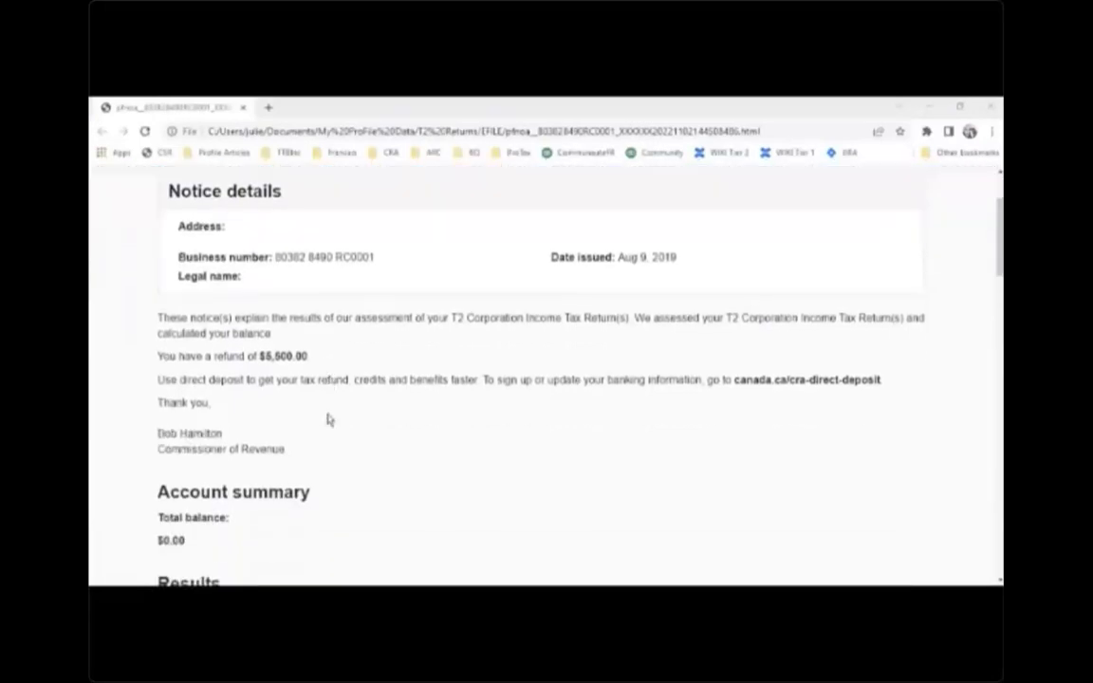
scroll(527, 456, "down", 5)
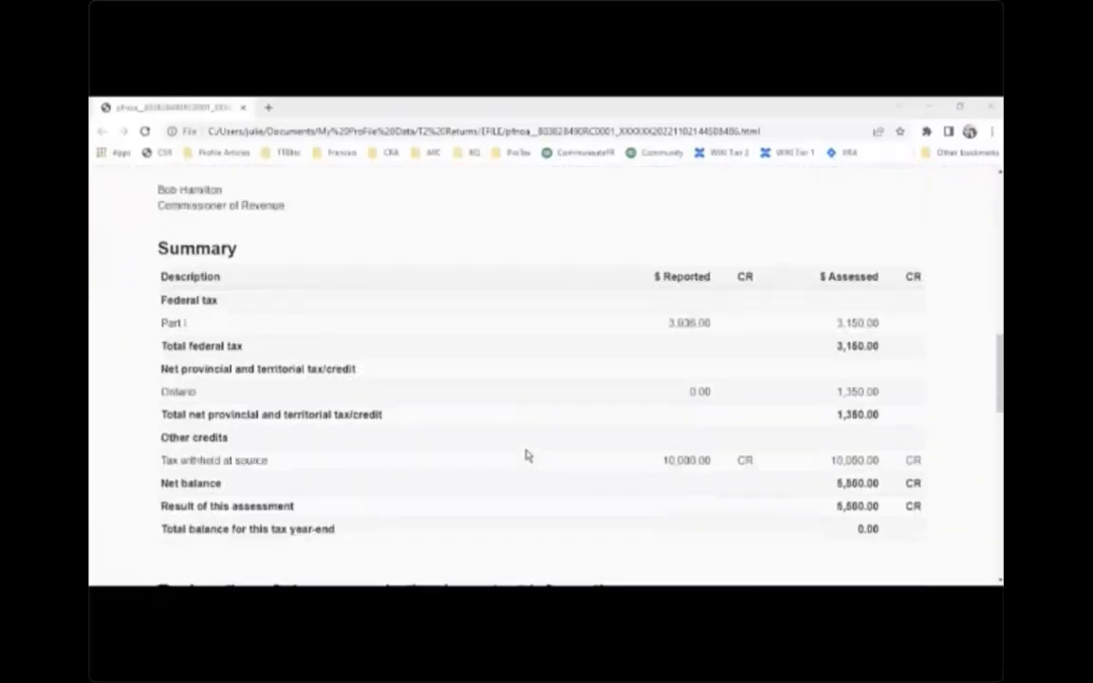
scroll(451, 329, "down", 7)
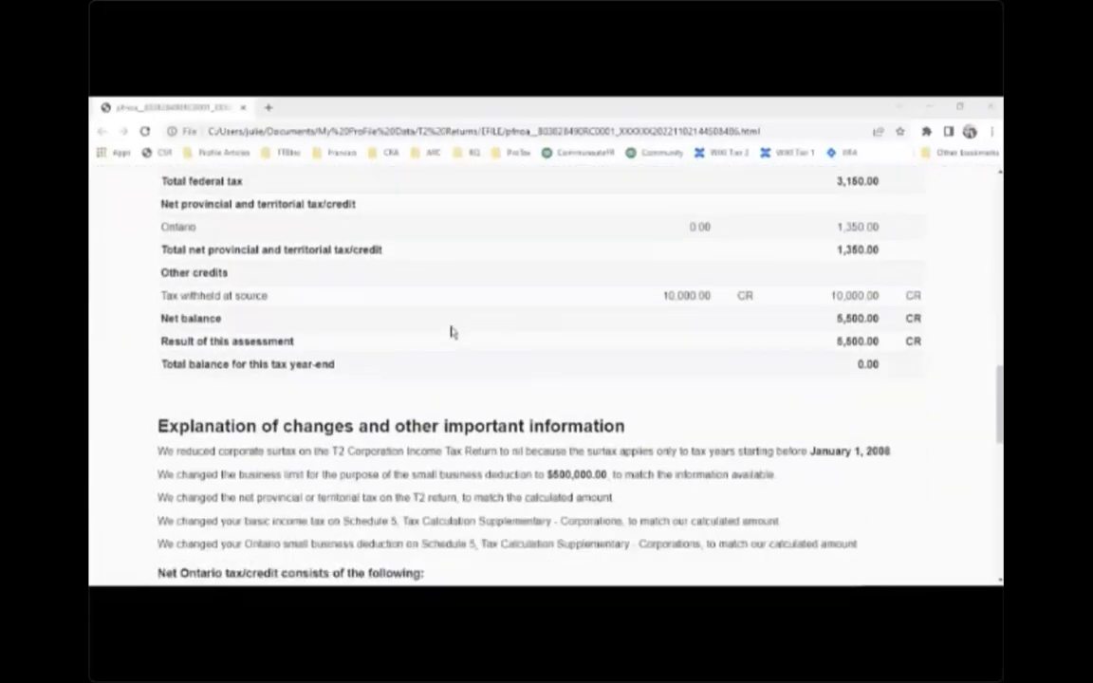
scroll(484, 408, "down", 3)
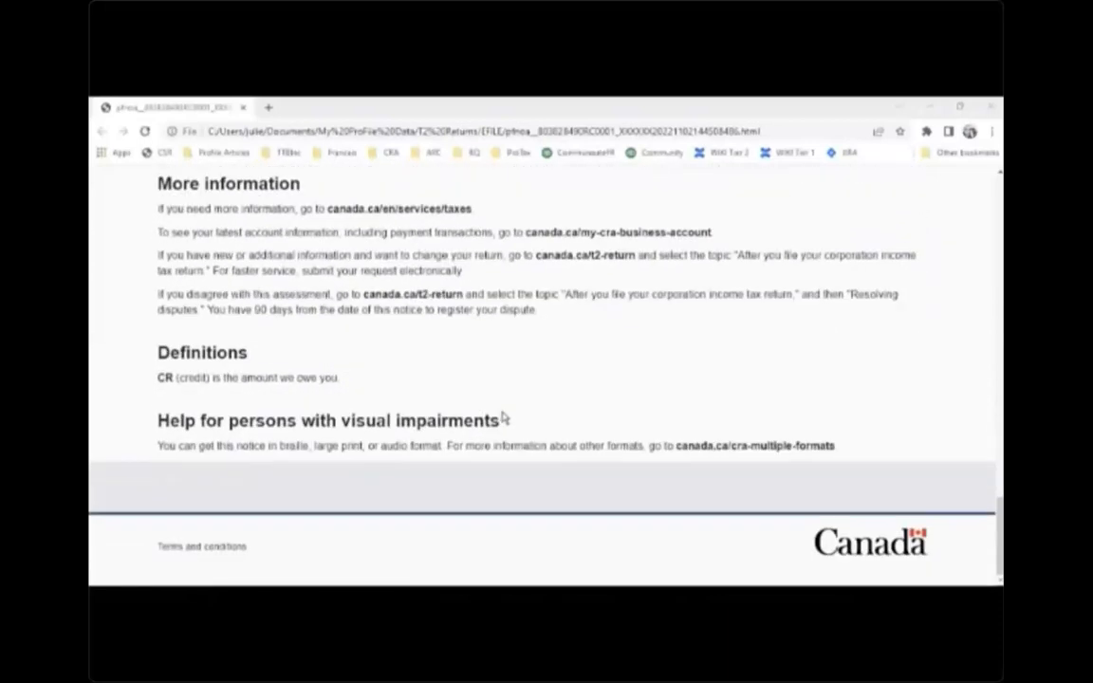
scroll(505, 419, "up", 5)
scroll(442, 427, "up", 8)
scroll(419, 427, "up", 10)
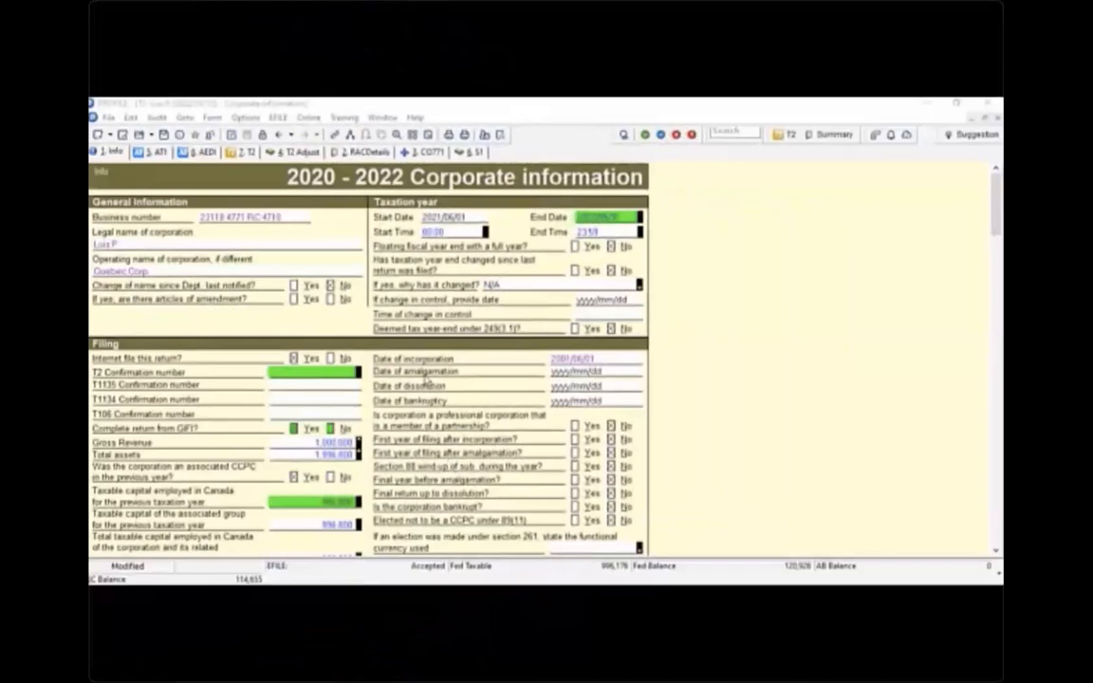
- In the Québec corporation's return, choose QC Québec as the provincial or territorial jurisdiction on the corporate information form
scroll(420, 386, "down", 10)
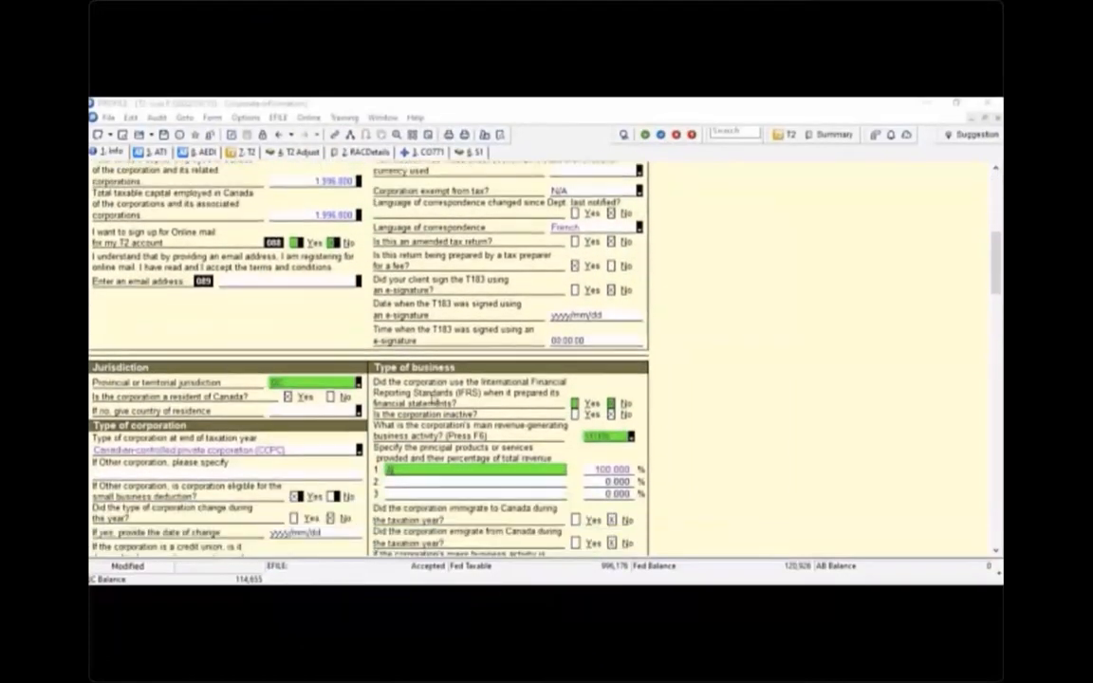
left_click(359, 383)
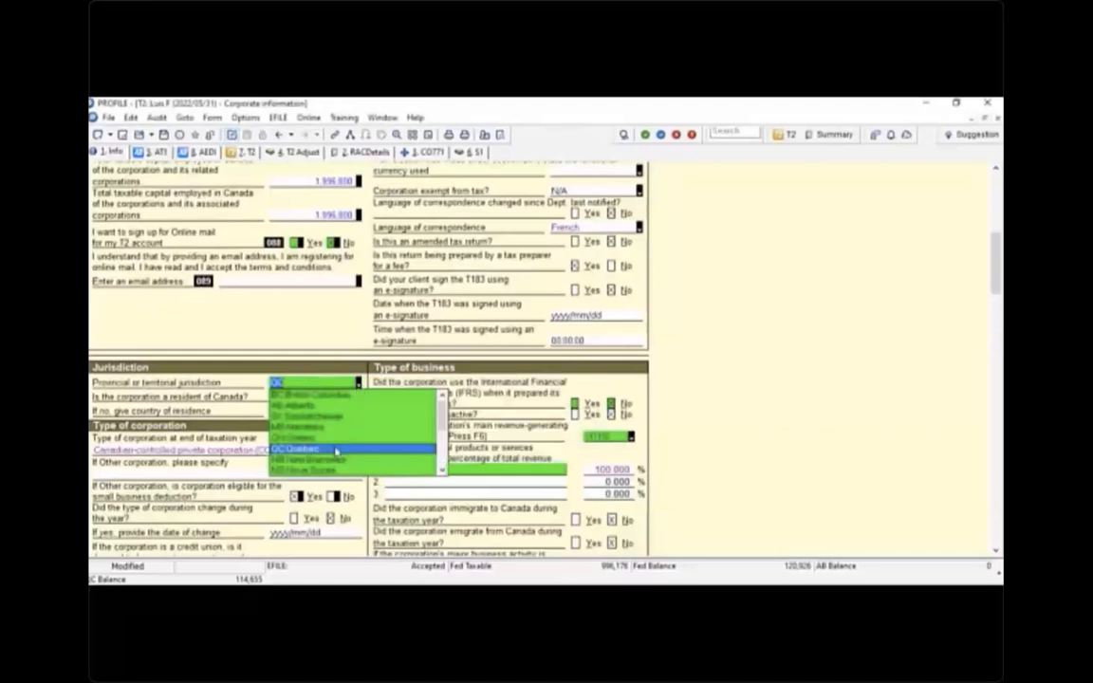
left_click(334, 448)
- Examine the address, signing officer and provincial sections, then the Québec identification number and the Internet file CO-17 option
scroll(334, 449, "down", 5)
scroll(332, 448, "down", 7)
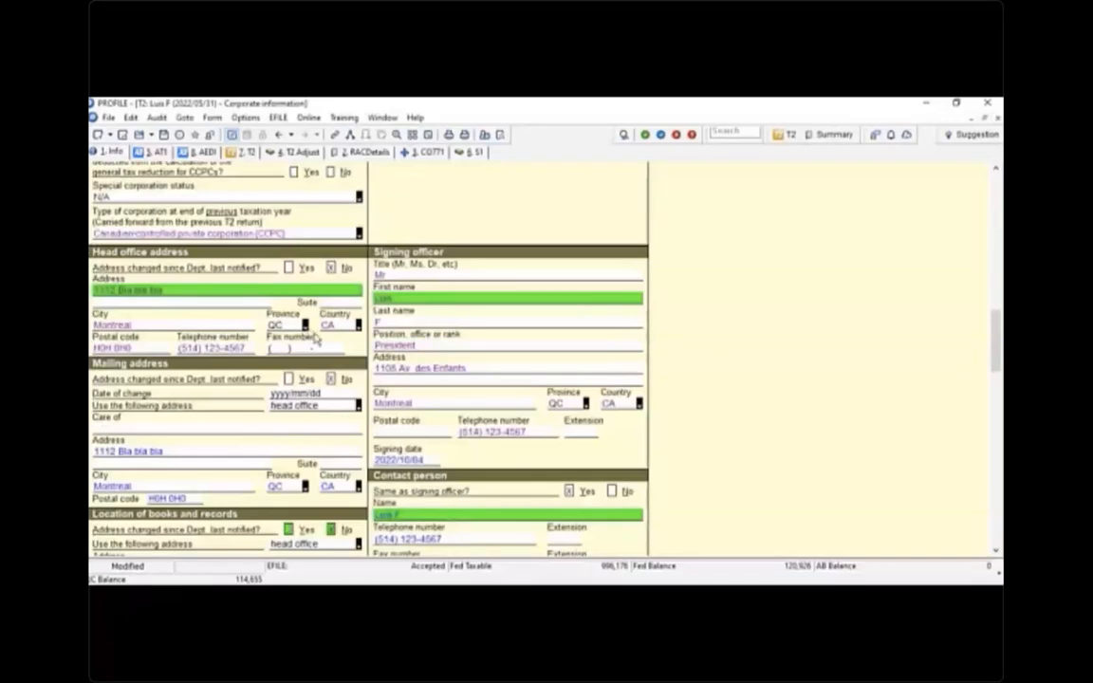
scroll(443, 327, "down", 5)
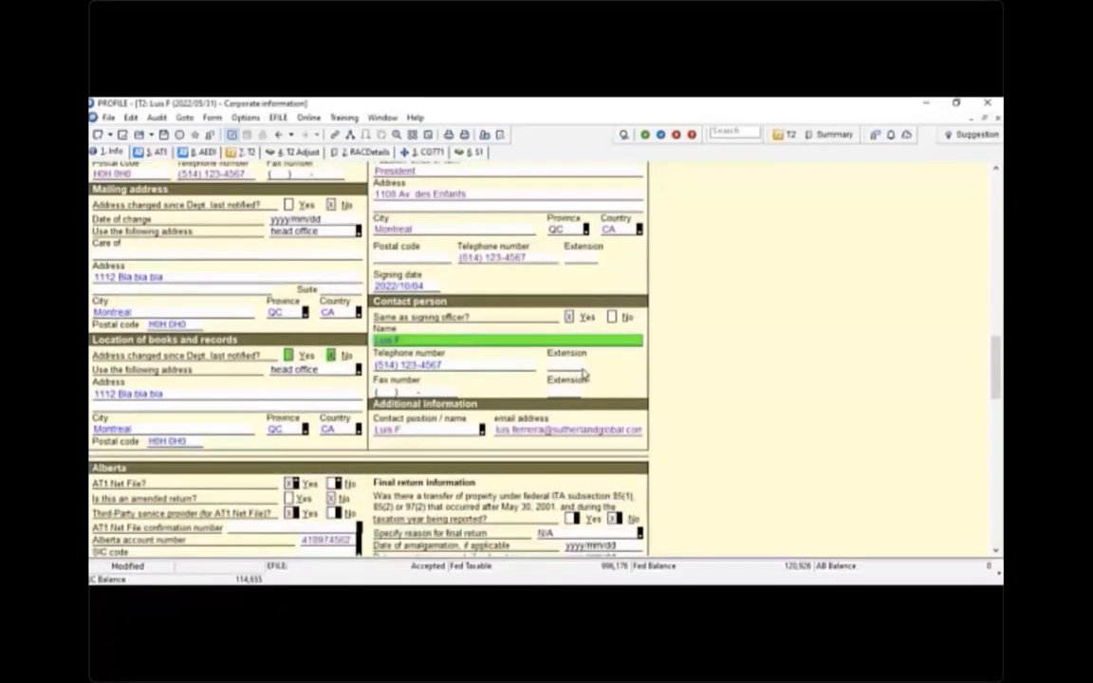
scroll(193, 403, "down", 14)
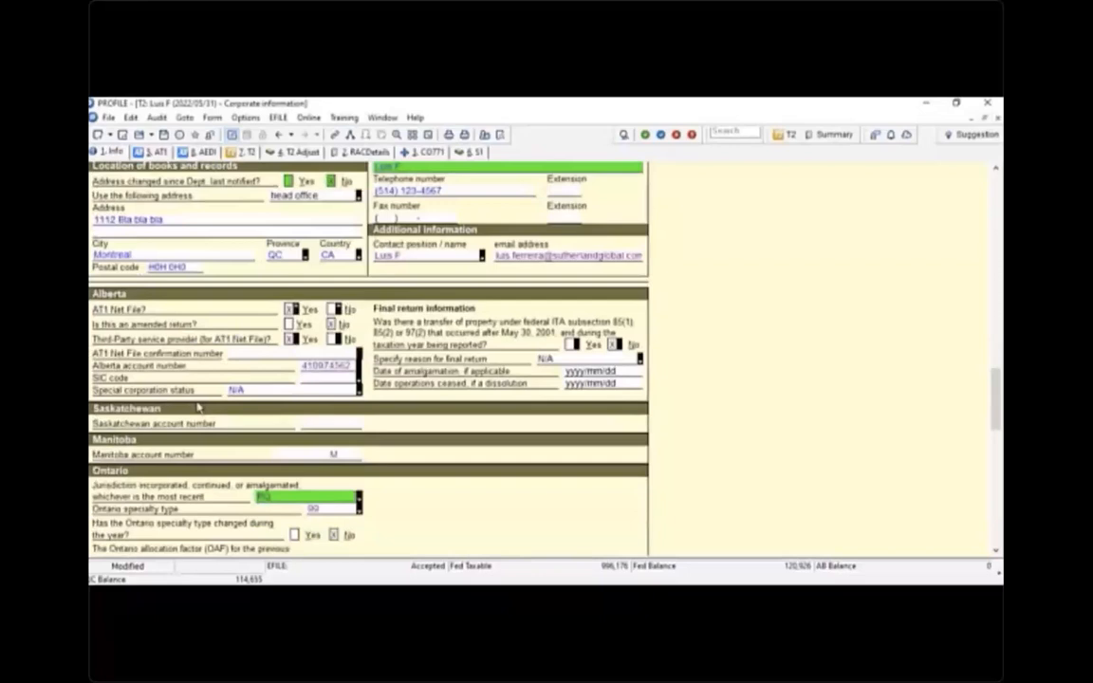
scroll(240, 379, "down", 1)
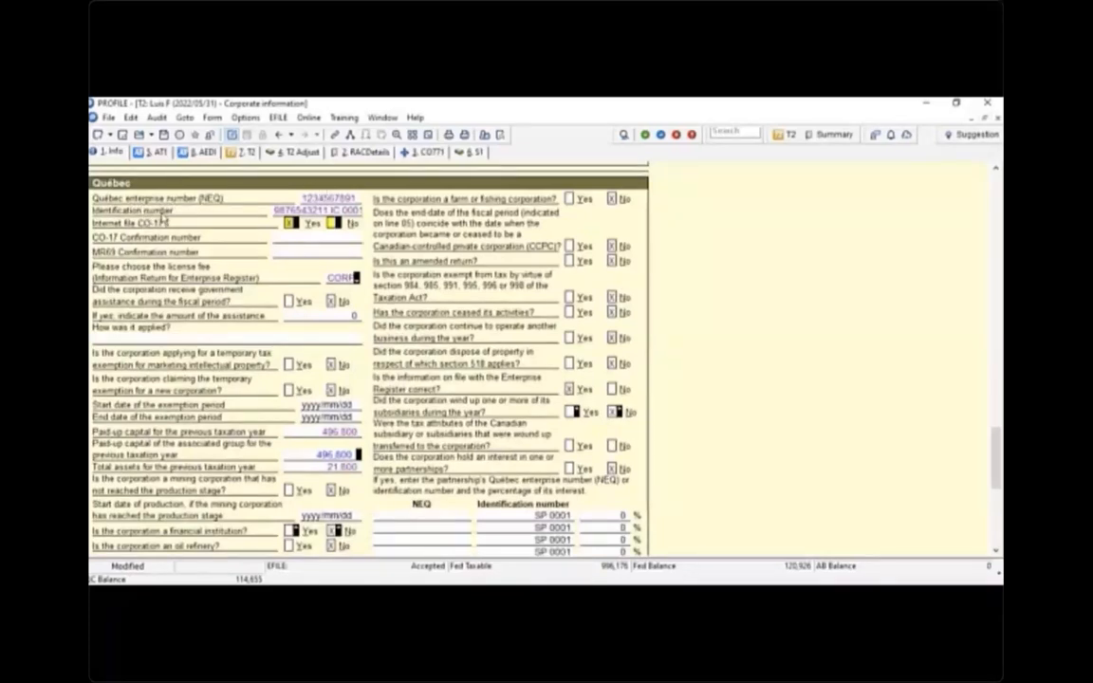
left_click(303, 208)
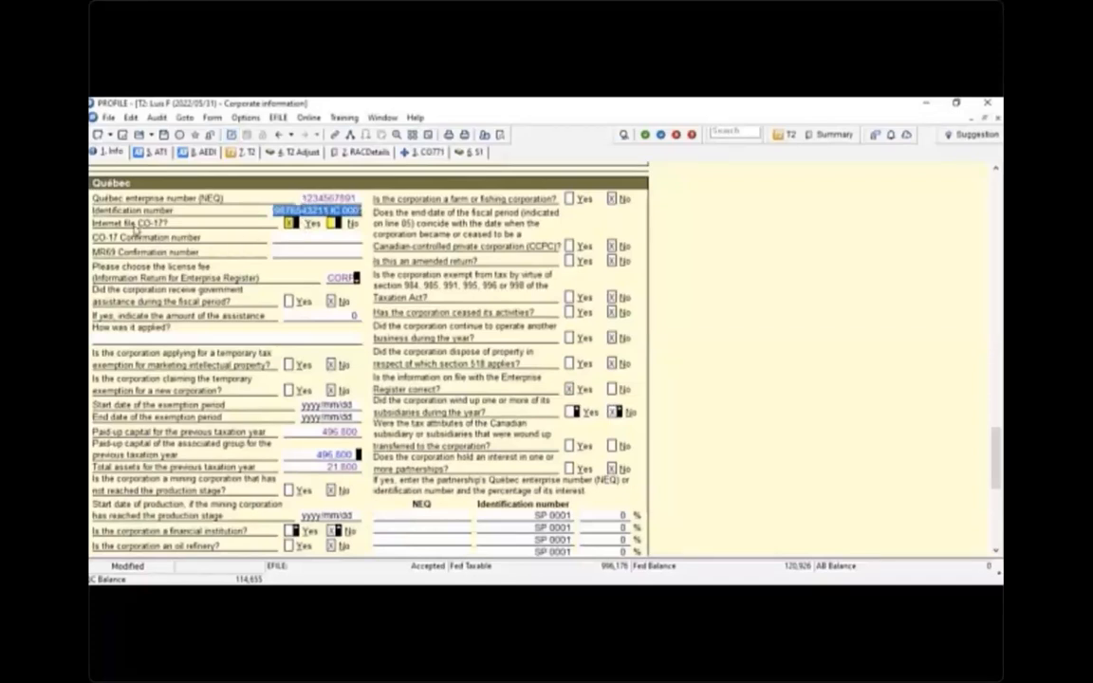
mouse_move(287, 224)
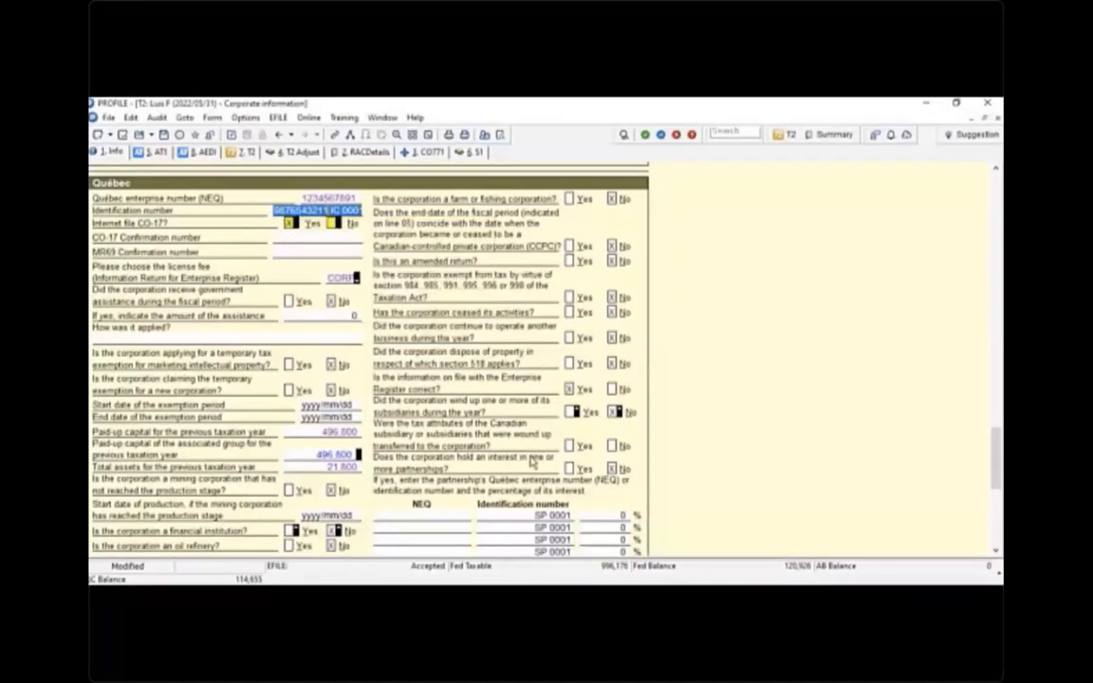
- Open the CO17 Québec corporation income tax return from the Québec category of the Form Explorer
left_click(501, 136)
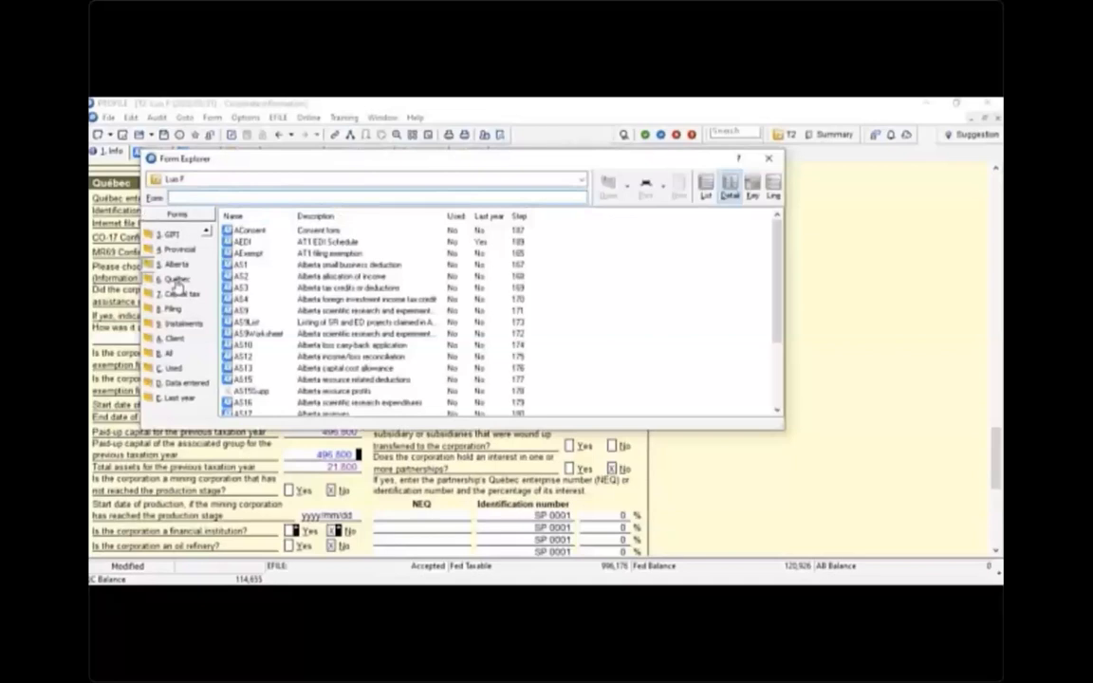
left_click(178, 283)
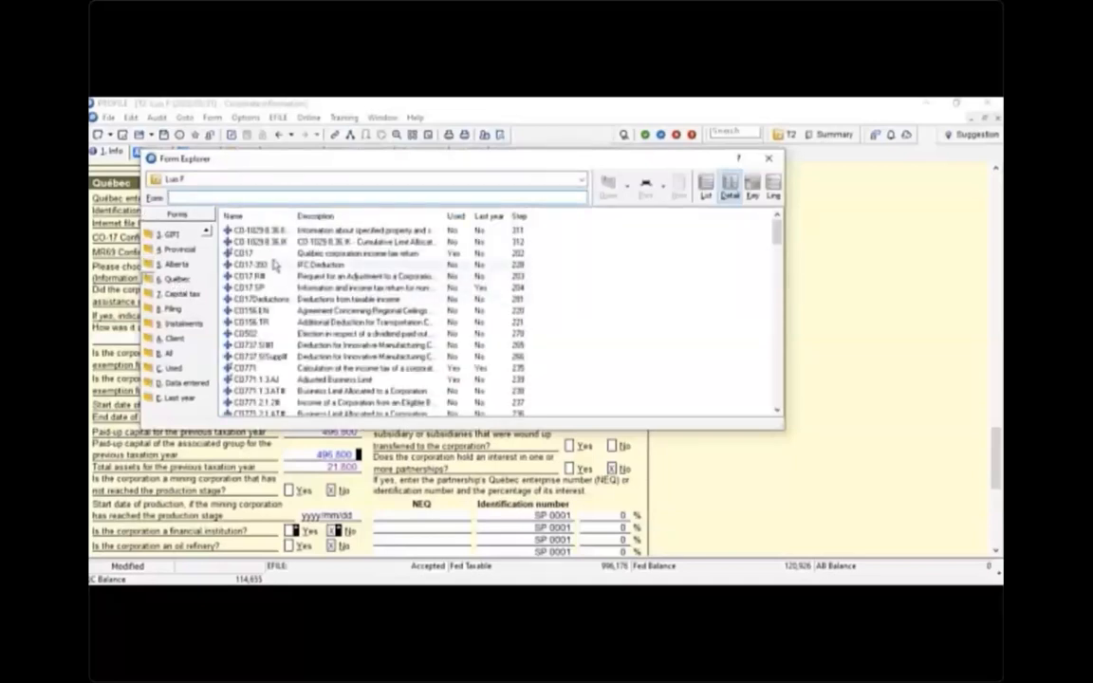
left_click(271, 254)
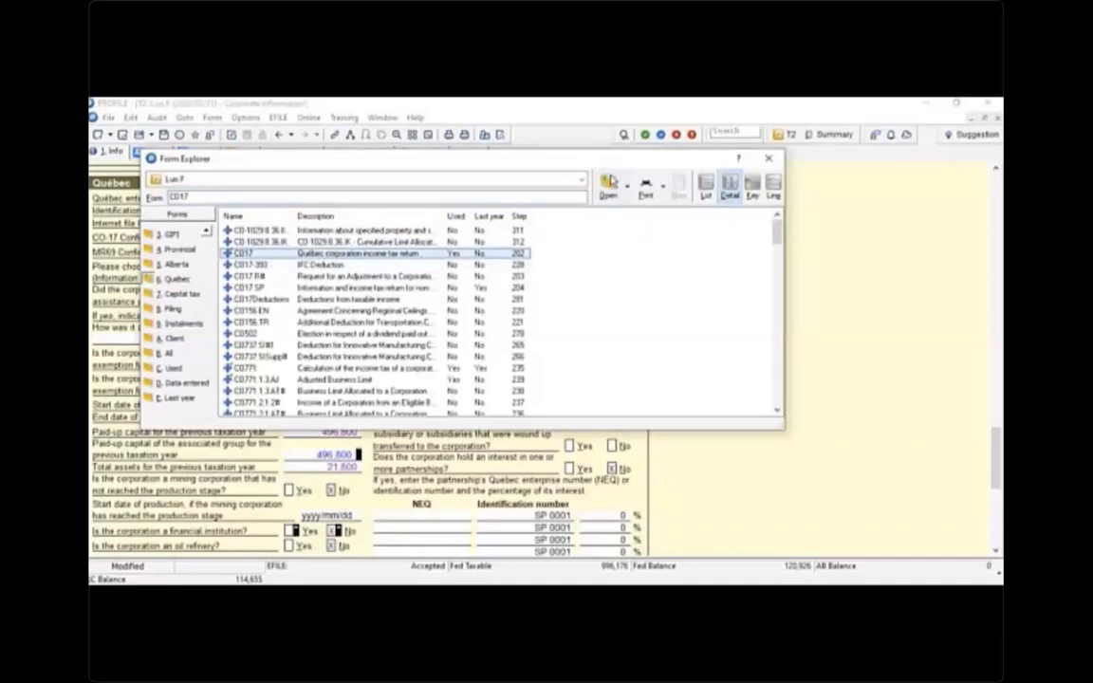
left_click(608, 183)
key("alt+Tab")
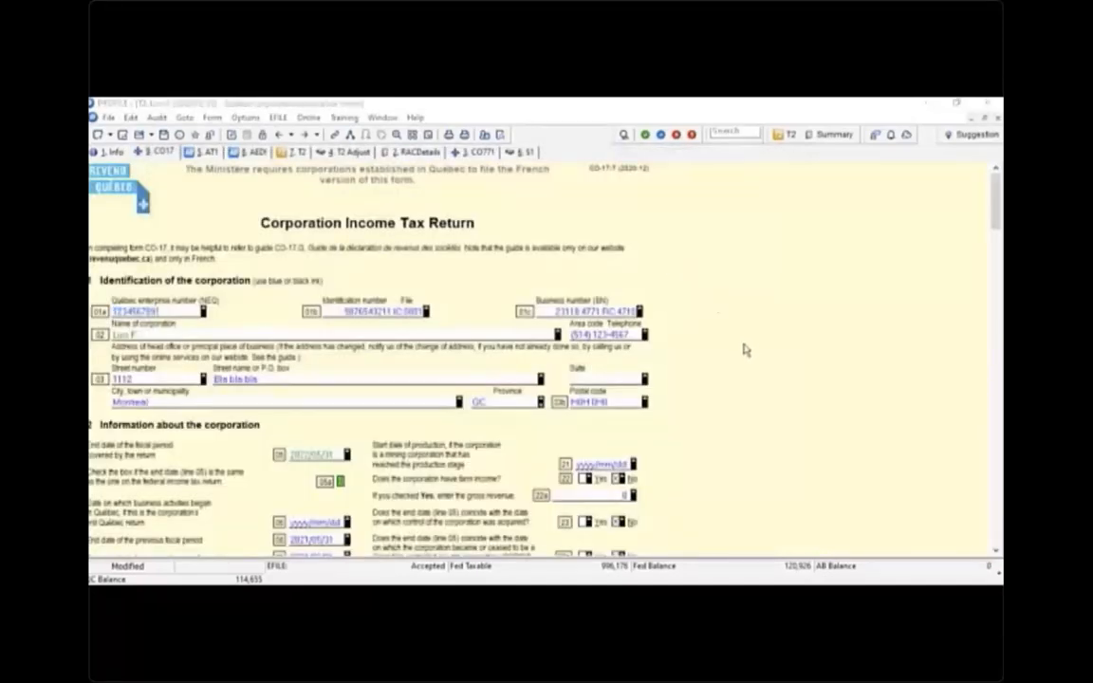
- Review the CO17 form from the corporation's identification and information sections down to the taxable income section
scroll(716, 389, "down", 1)
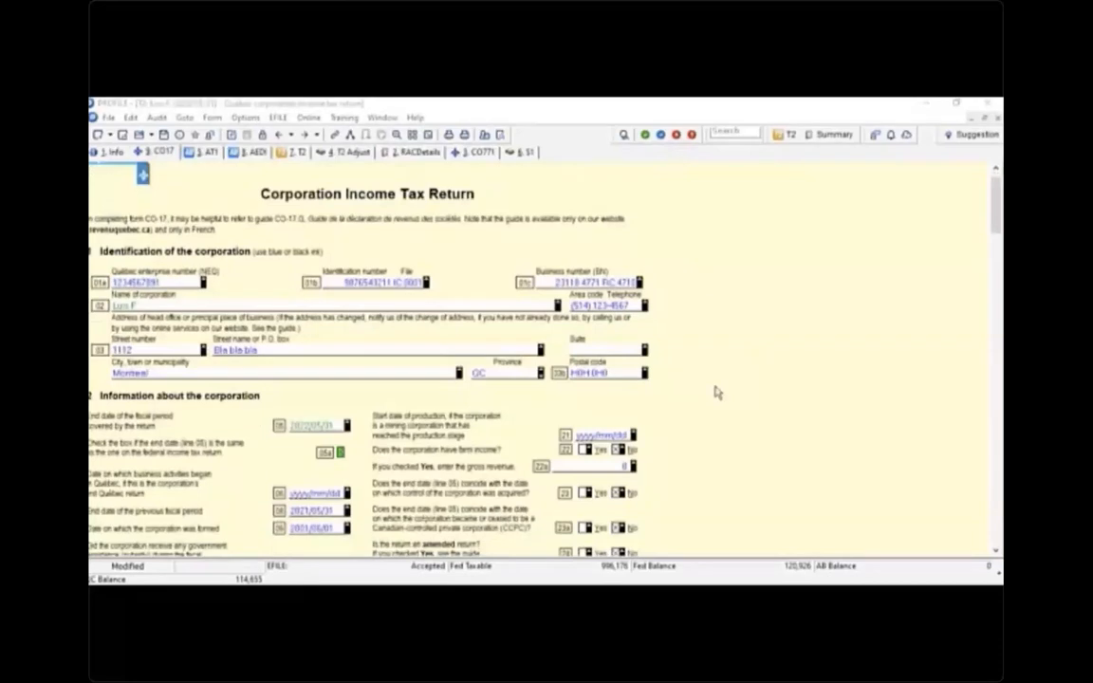
scroll(714, 390, "down", 10)
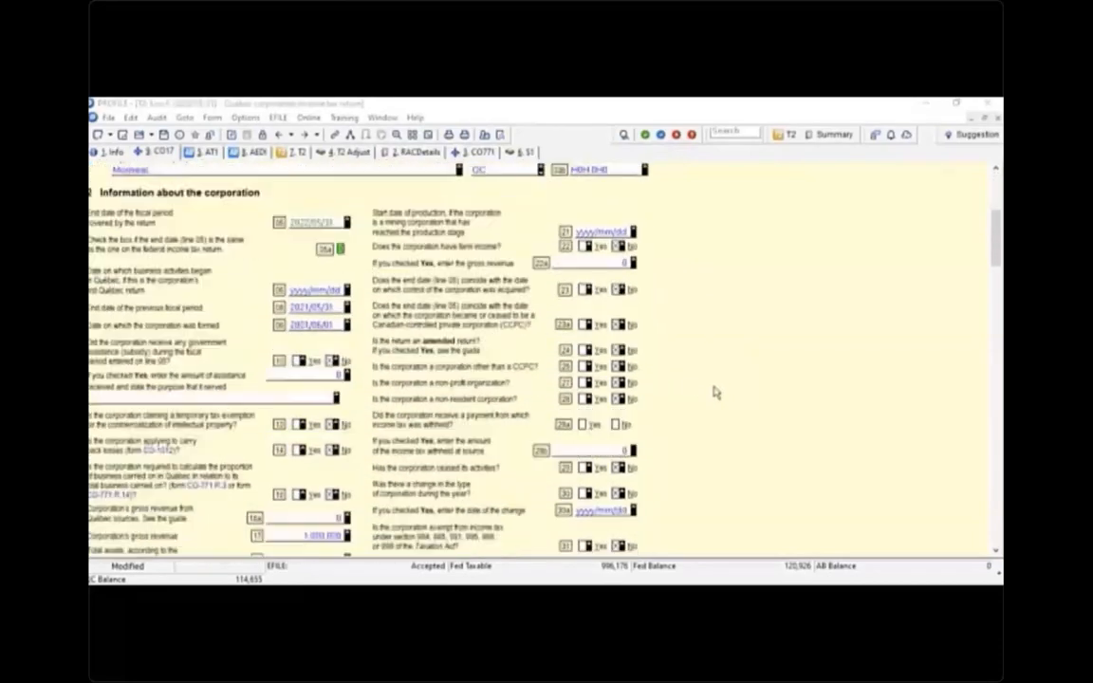
scroll(714, 392, "down", 12)
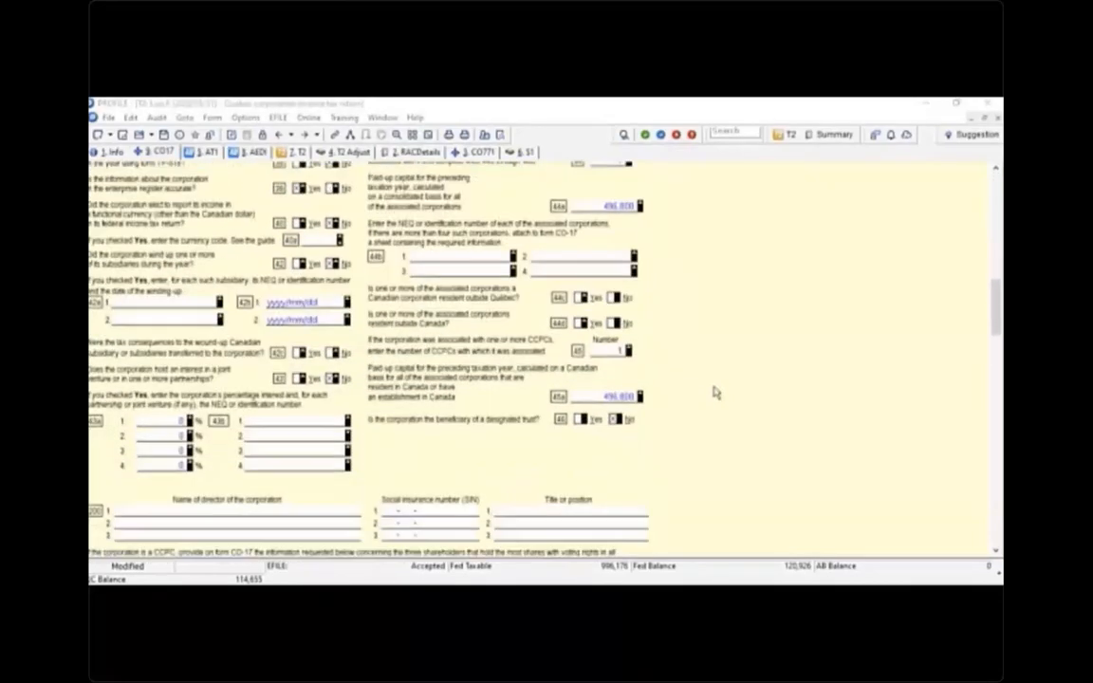
scroll(716, 392, "down", 5)
scroll(716, 395, "down", 6)
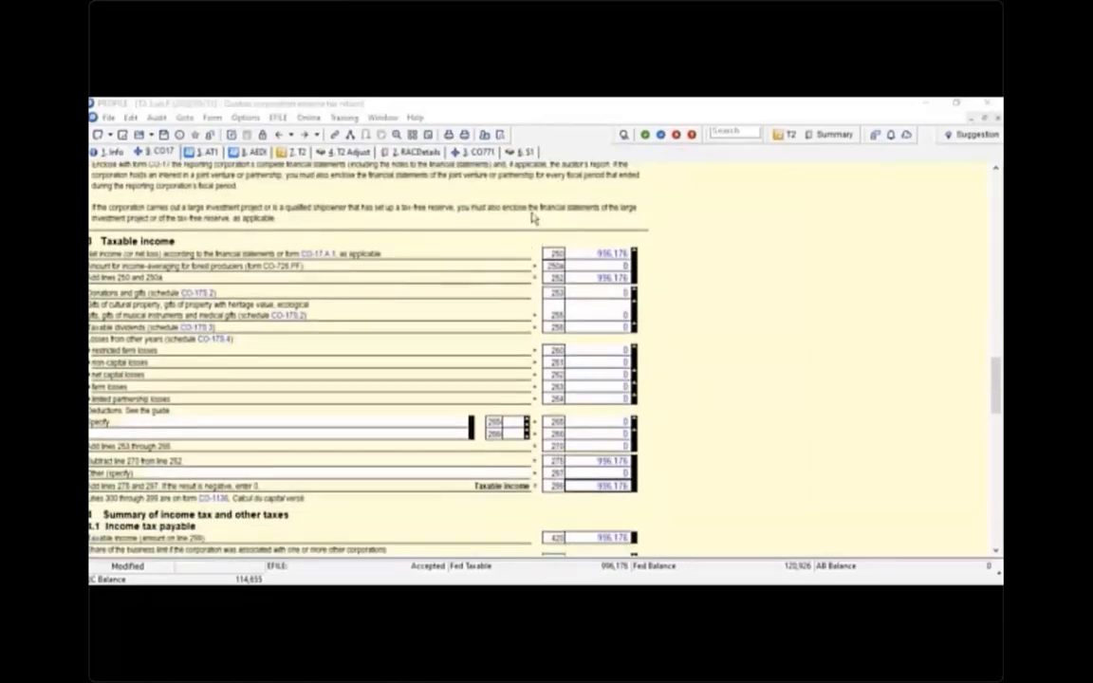
- Reopen the Form Explorer and look through the full list of Québec forms and schedules
left_click(502, 136)
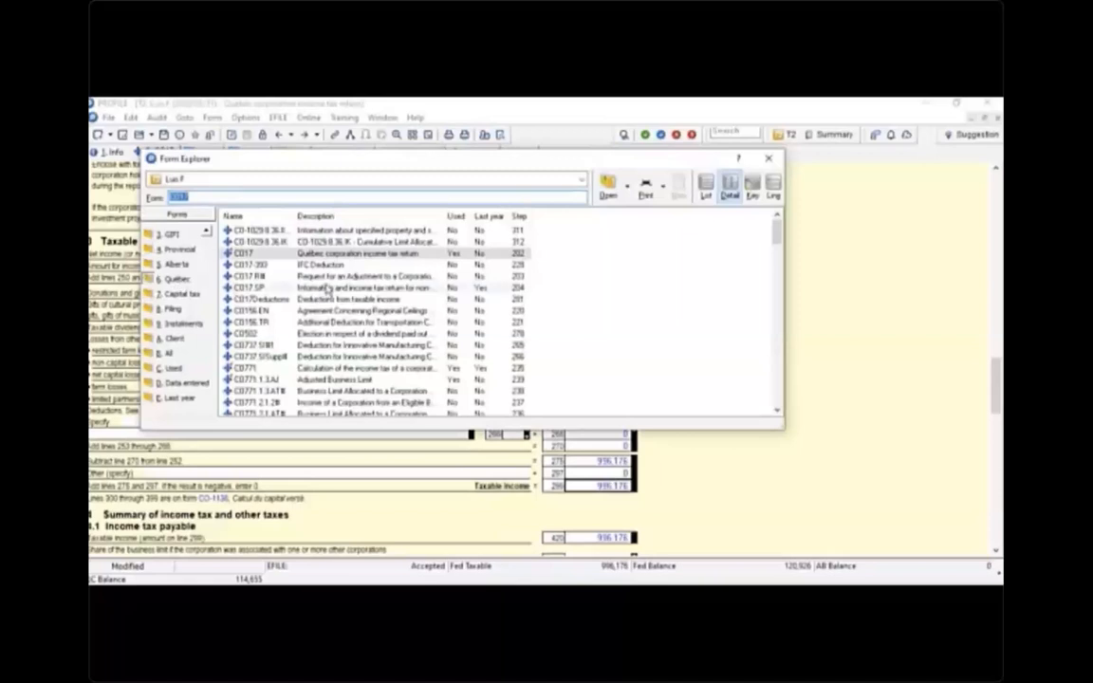
scroll(327, 284, "down", 2)
scroll(327, 285, "down", 6)
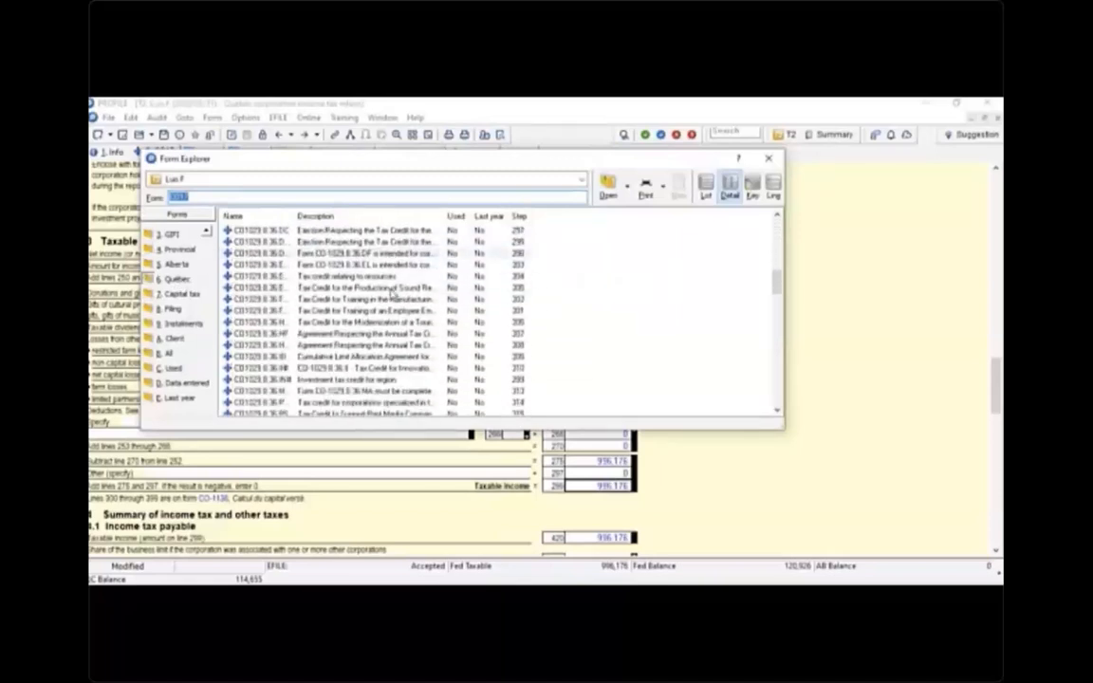
scroll(391, 298, "down", 10)
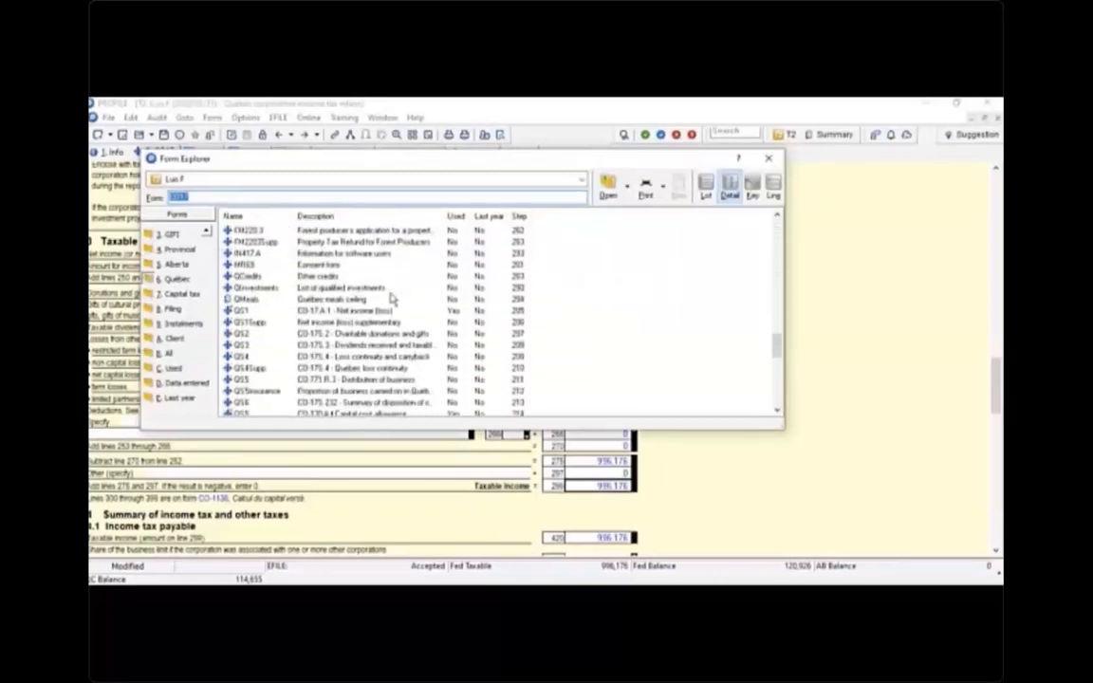
scroll(392, 297, "down", 7)
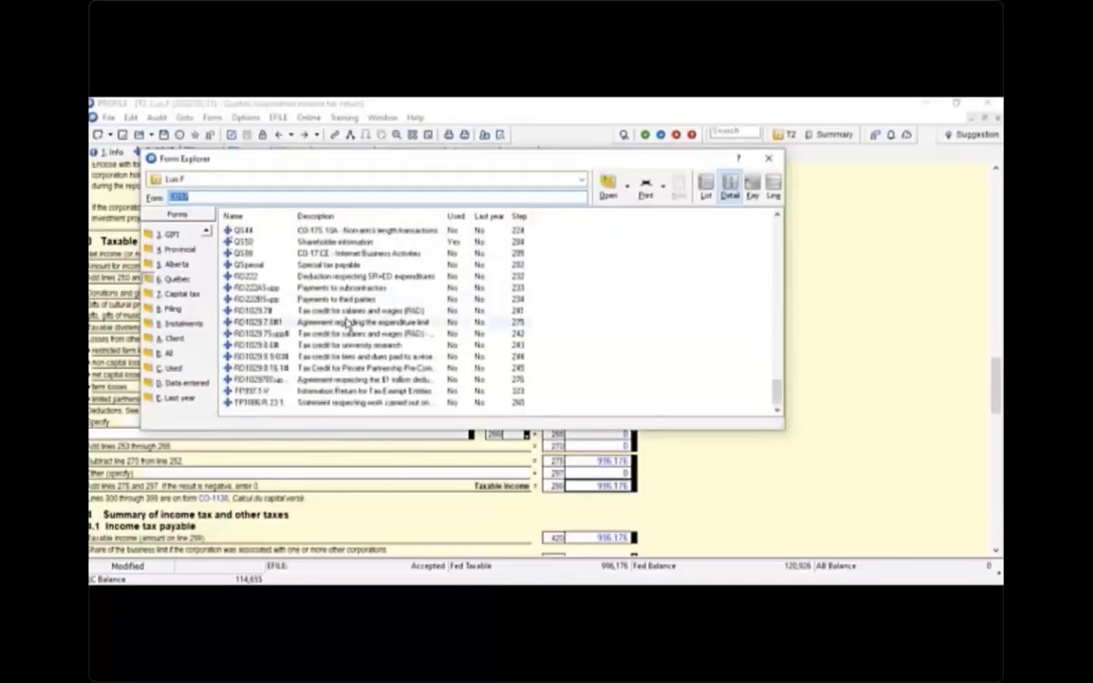
- Open the CO771 form, Calculation of the income tax of a corporation, from the Form Explorer's list of Québec forms
scroll(346, 324, "up", 20)
double_click(256, 371)
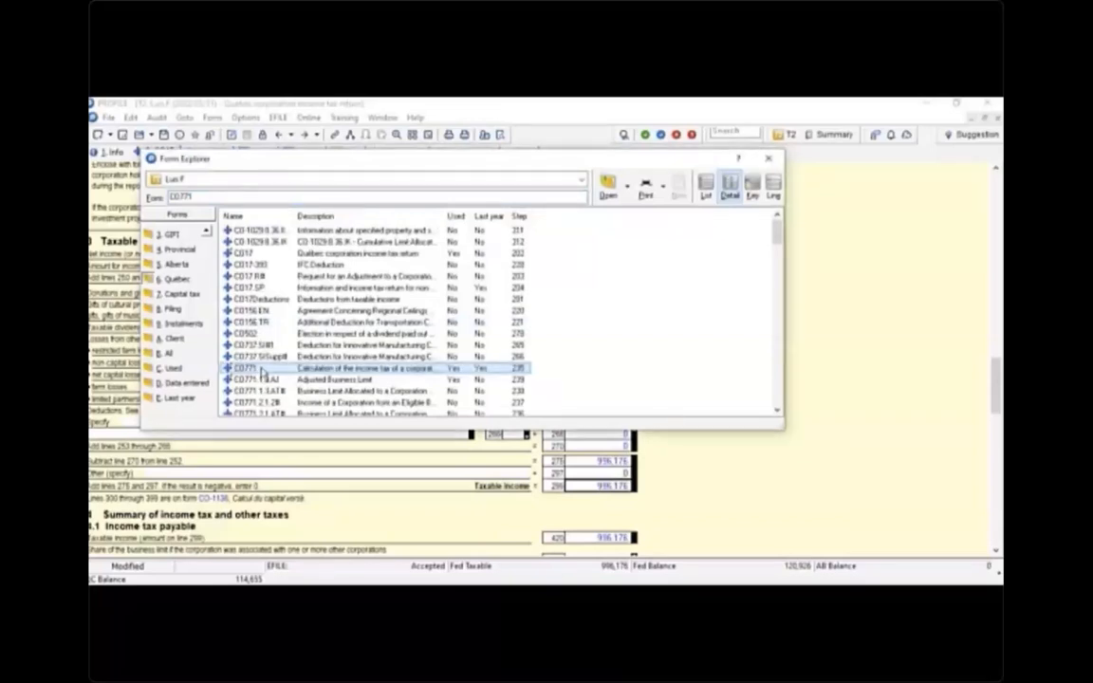
left_click(612, 192)
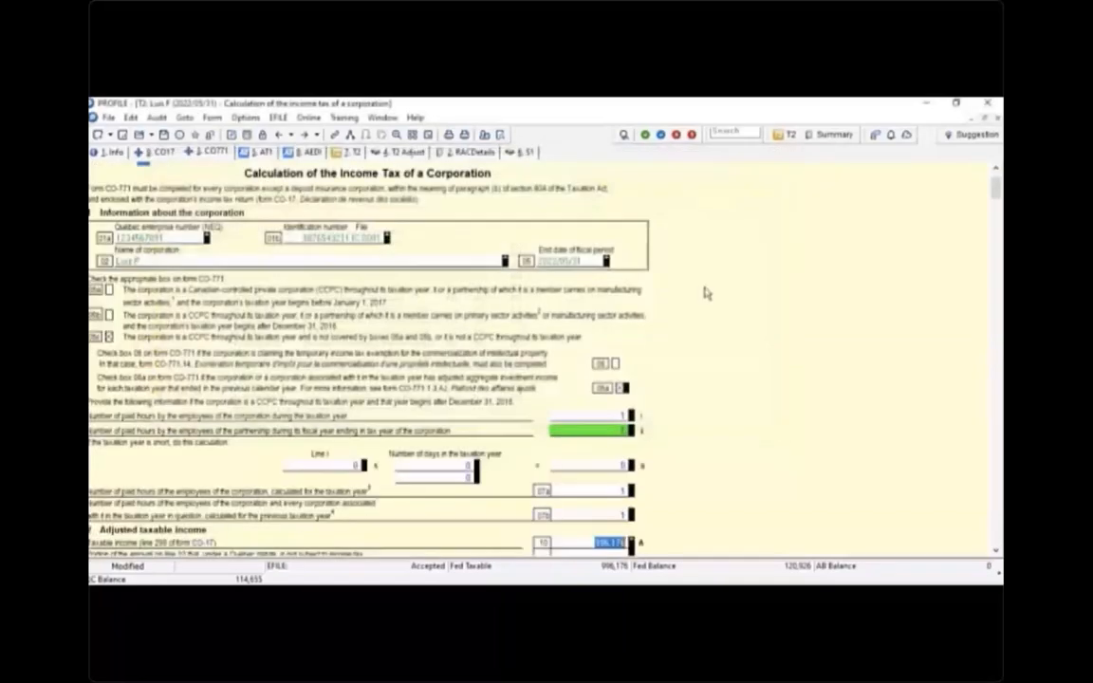
- Review the CO771 form from the corporation information and adjusted taxable income sections down to the SBD section
scroll(766, 313, "up", 2)
scroll(767, 313, "down", 4)
scroll(765, 312, "down", 9)
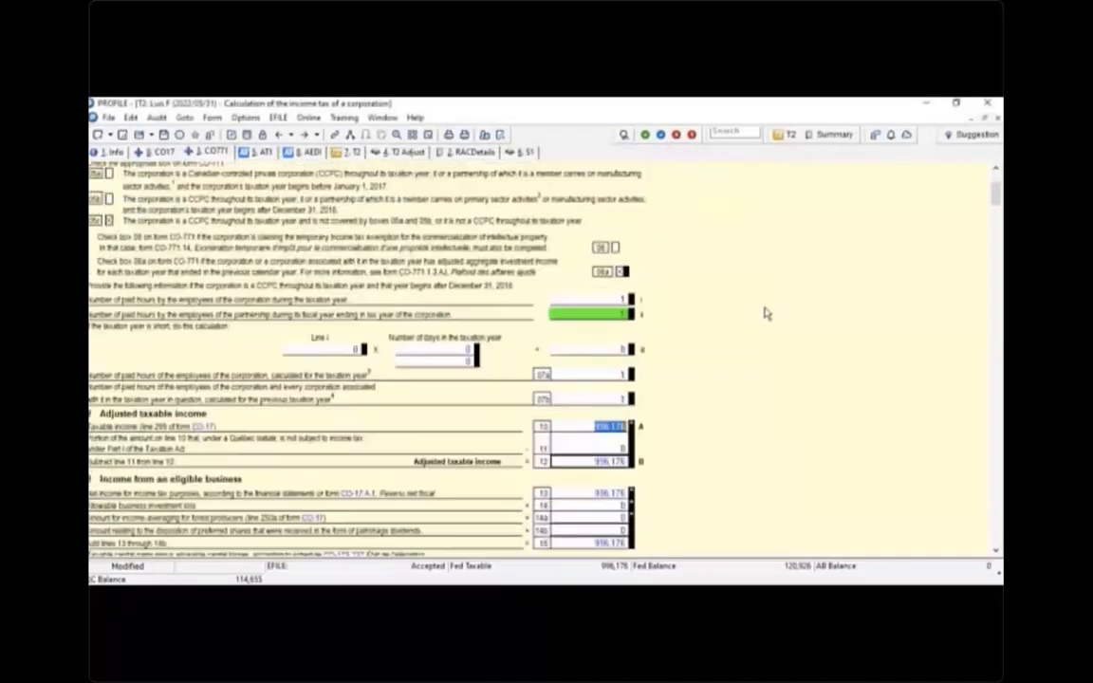
scroll(766, 312, "down", 10)
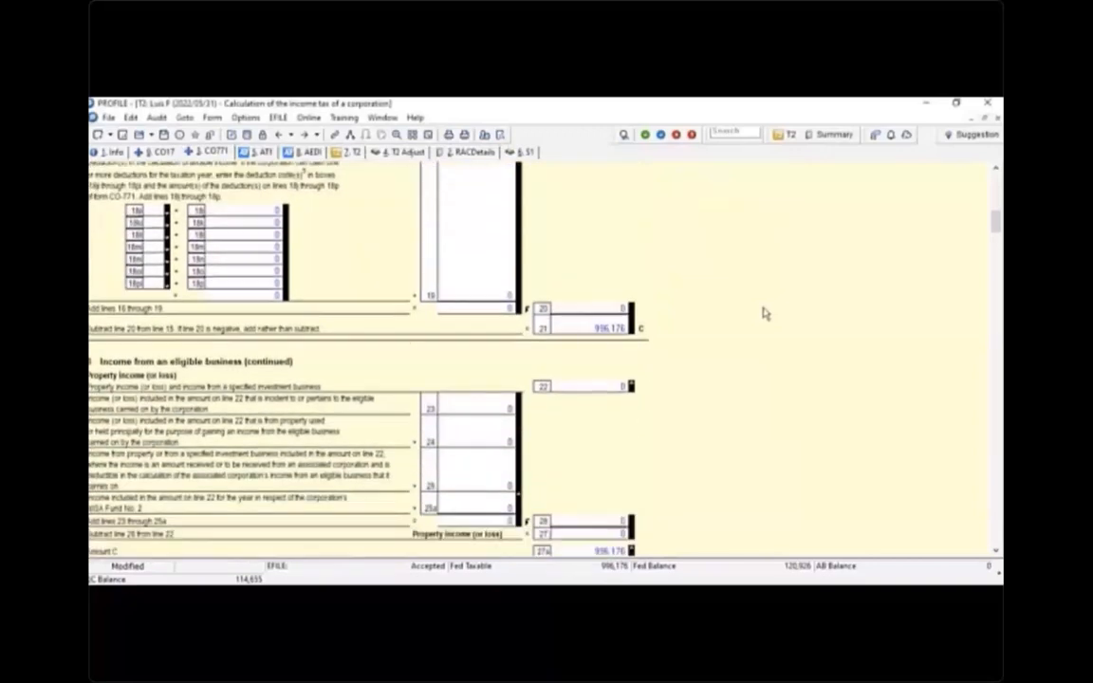
scroll(765, 313, "down", 10)
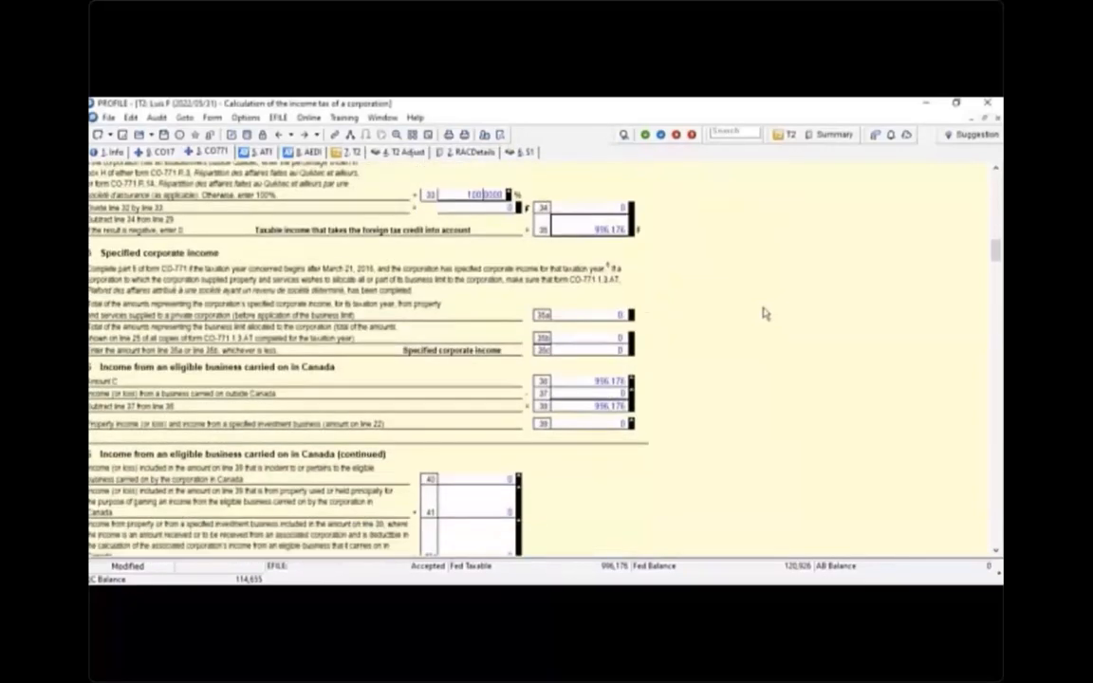
scroll(766, 313, "down", 10)
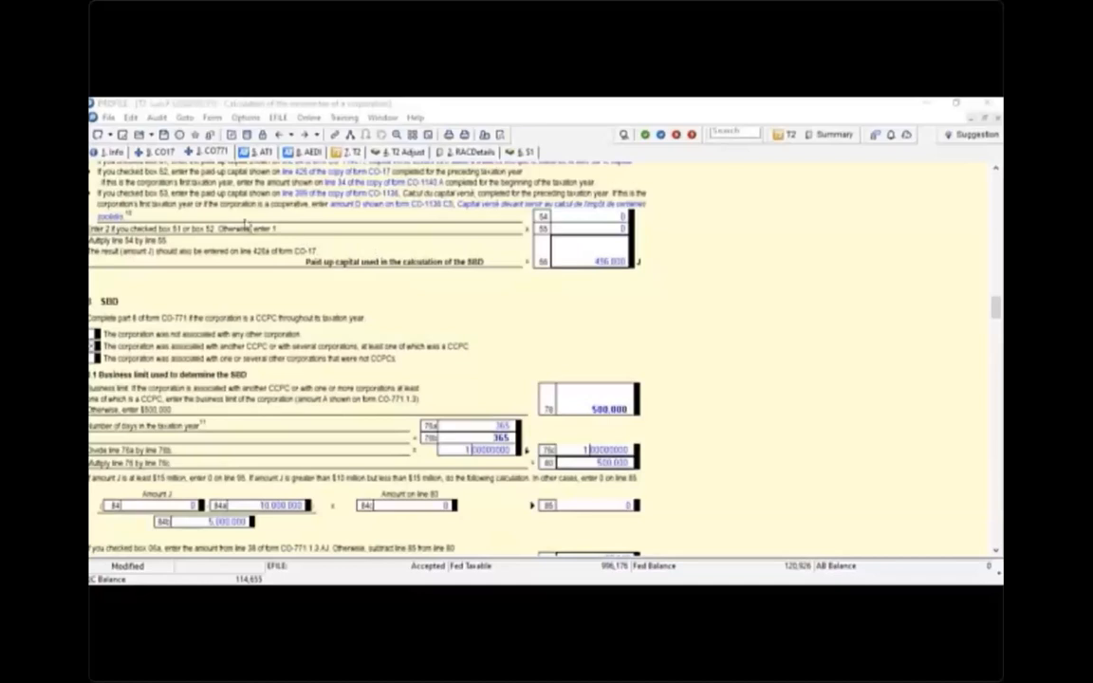
- Return to the CO17 form, build the CO-17 return for Internet filing and accept the build
left_click(150, 149)
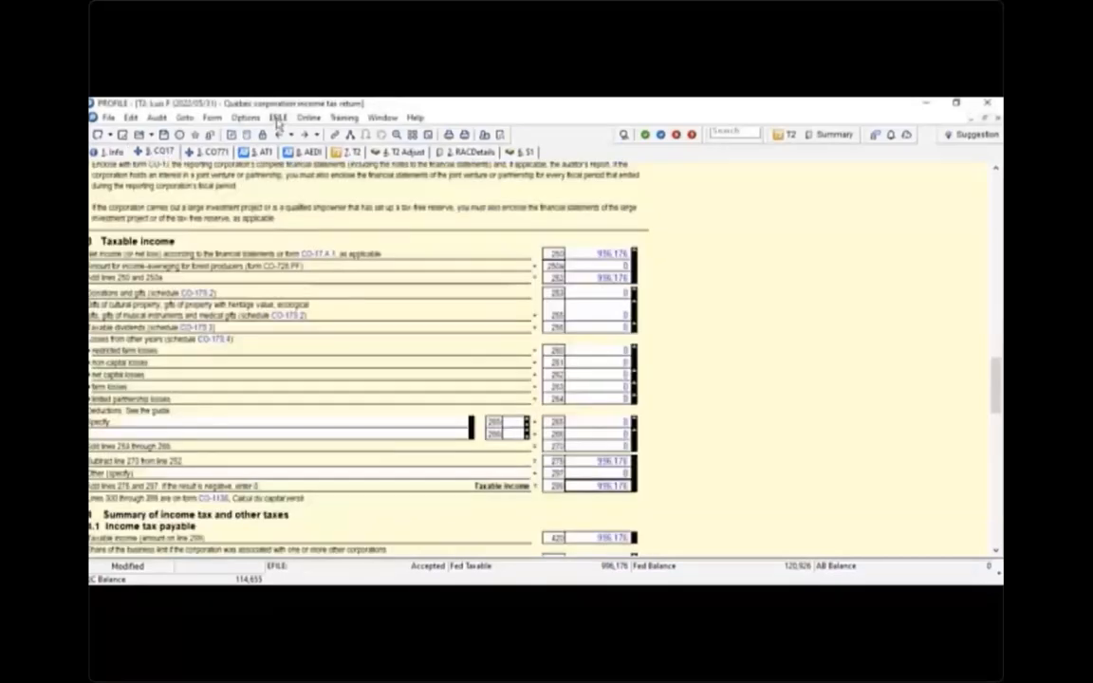
left_click(277, 118)
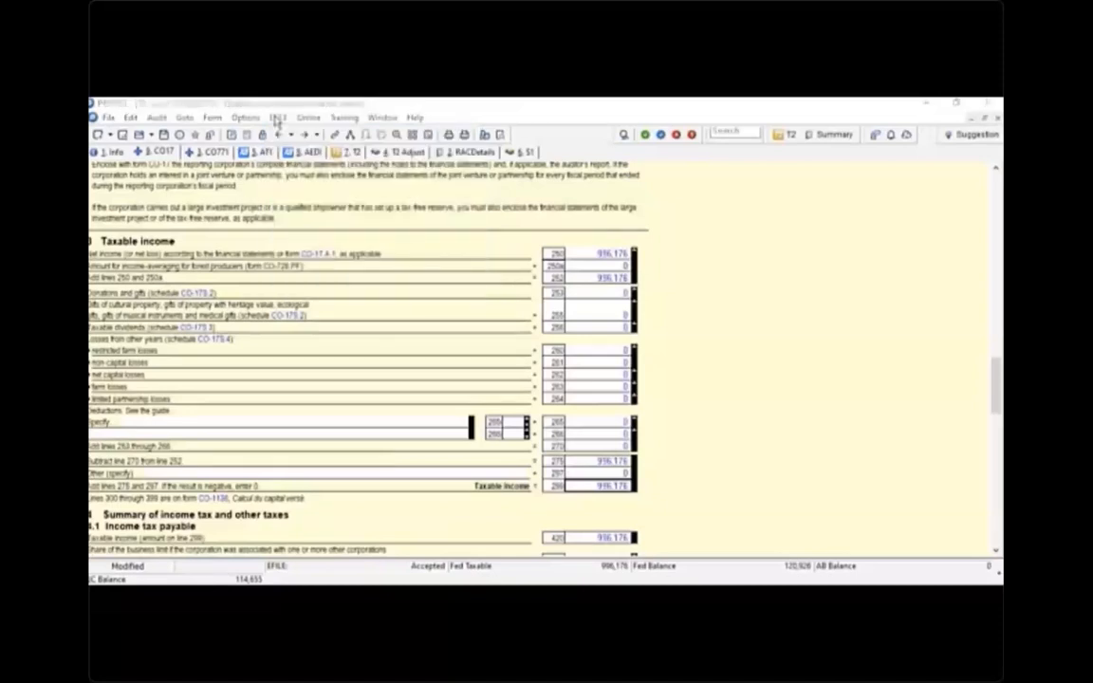
left_click(278, 119)
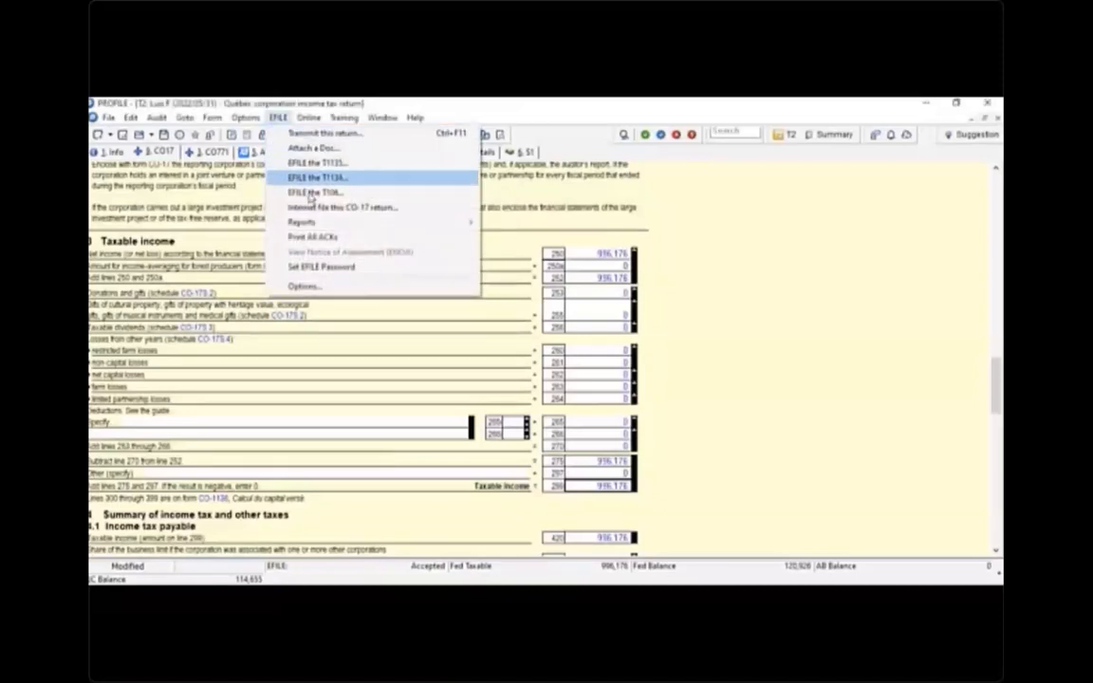
left_click(320, 209)
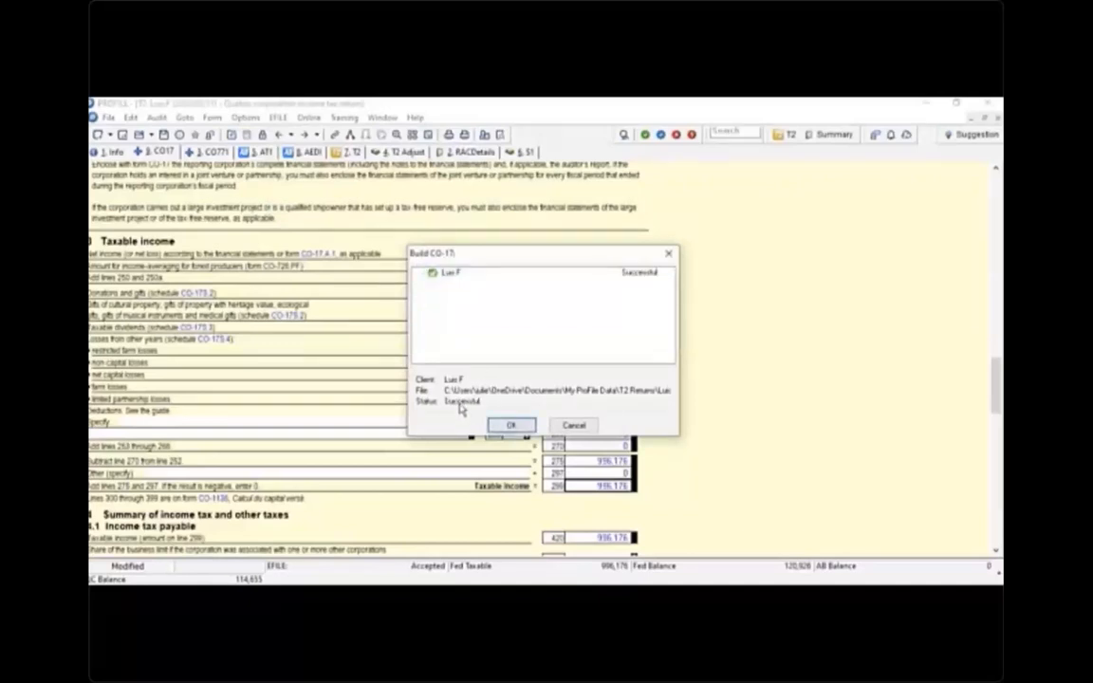
left_click(512, 427)
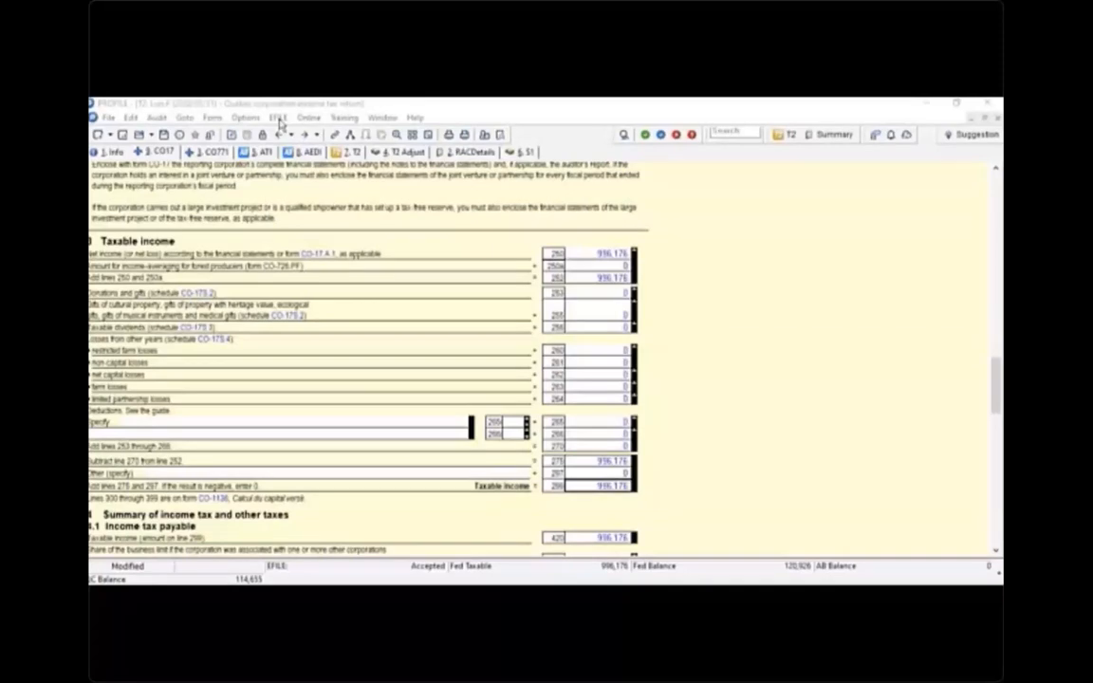
- Select Clic Revenu as the credentials for T2 CO-17 Internet Filing in the electronic filing options, and close the options
left_click(277, 117)
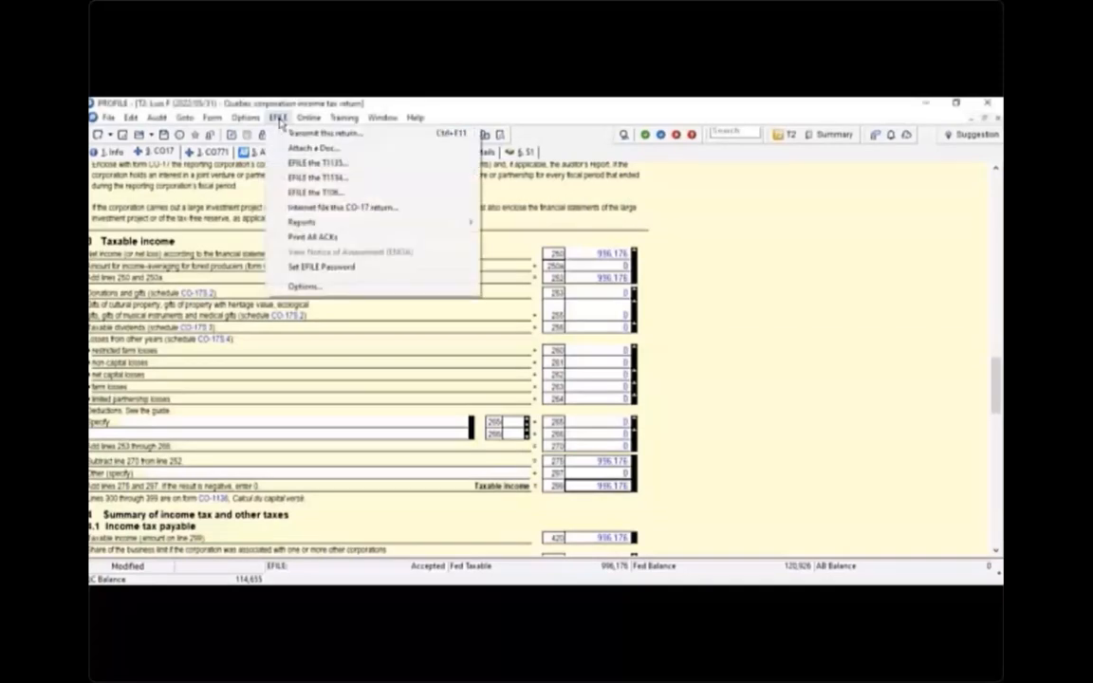
left_click(306, 285)
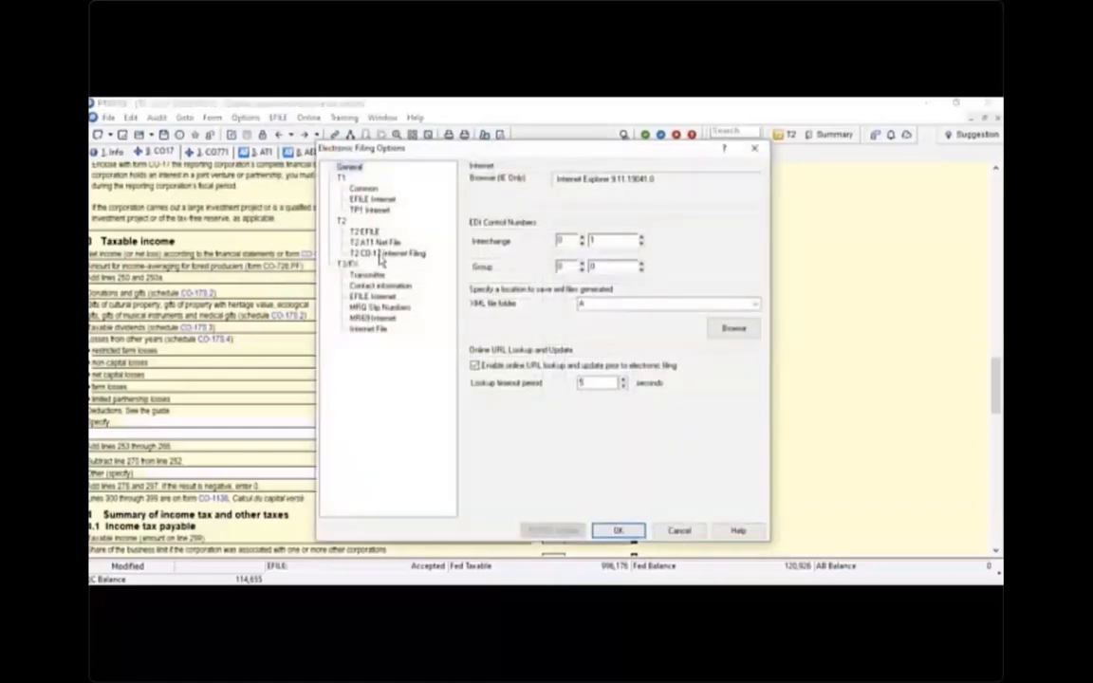
left_click(383, 254)
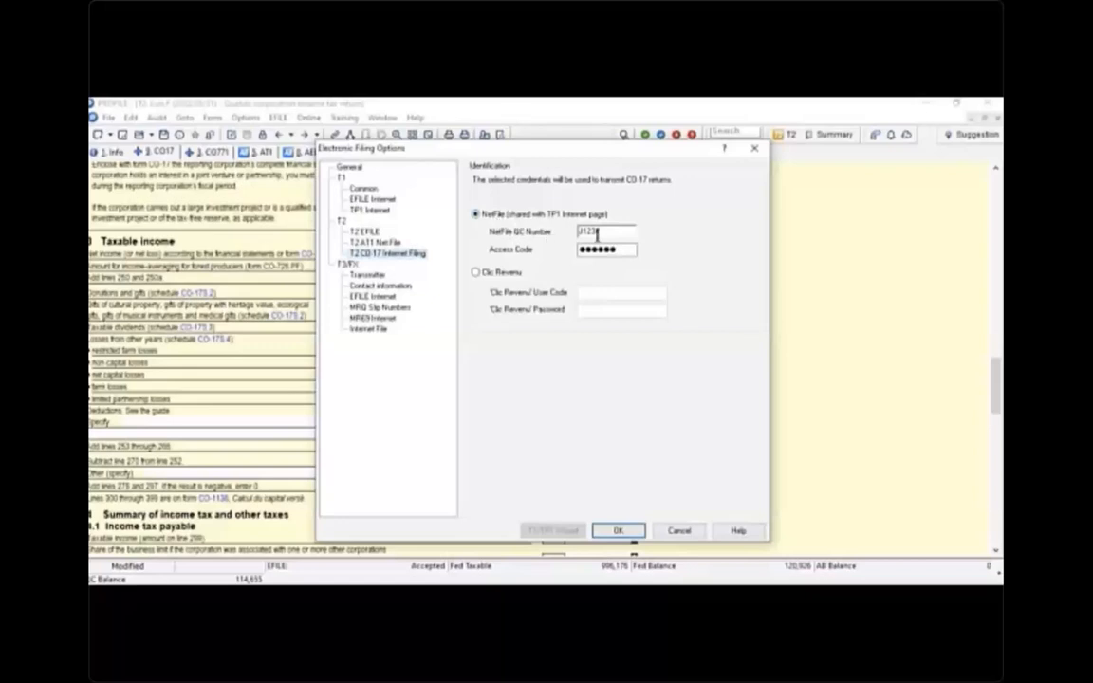
left_click(477, 274)
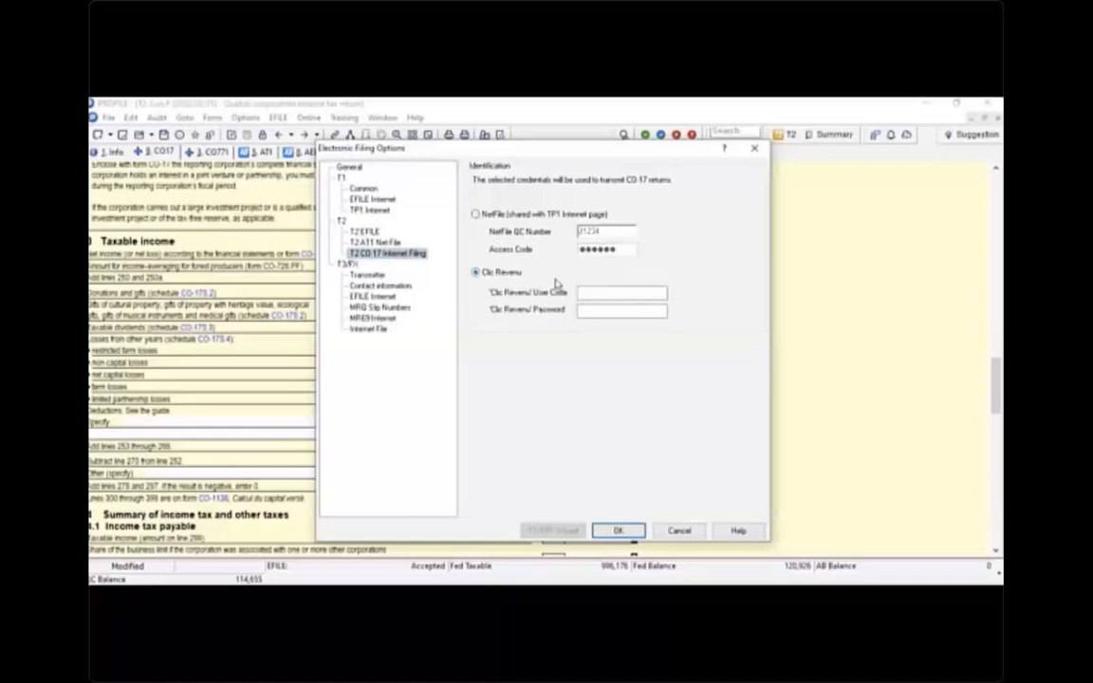
left_click(586, 310)
key("Return")
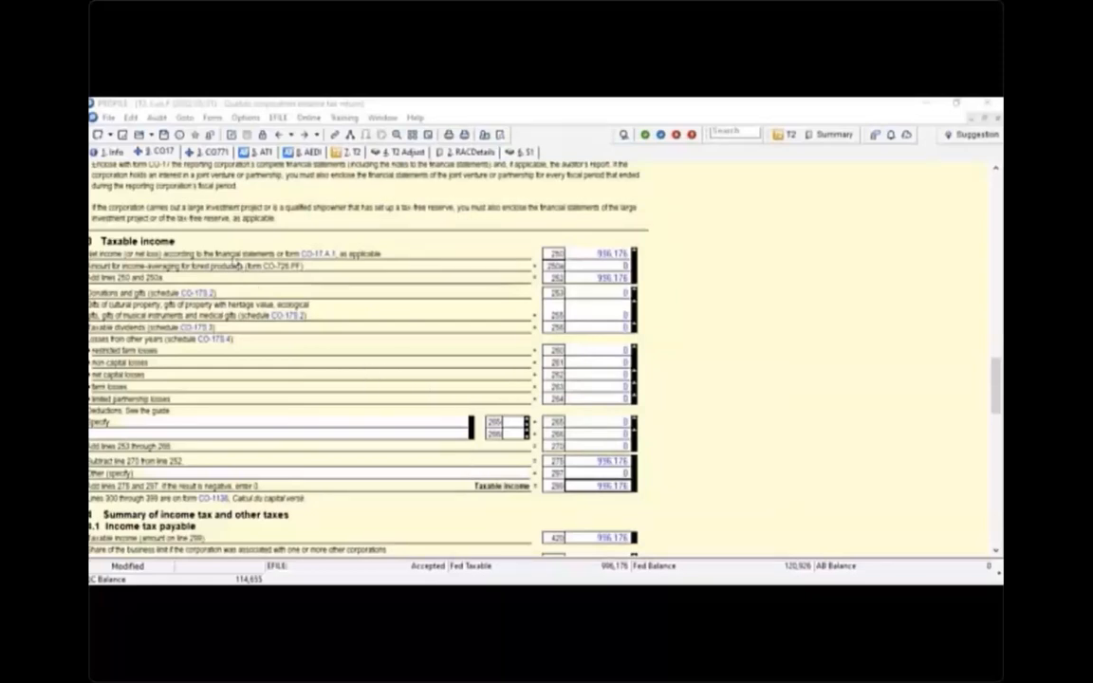
- Open the T2 print selection and exclude T2 EFILE so that CO-17 is the only print job
left_click(108, 117)
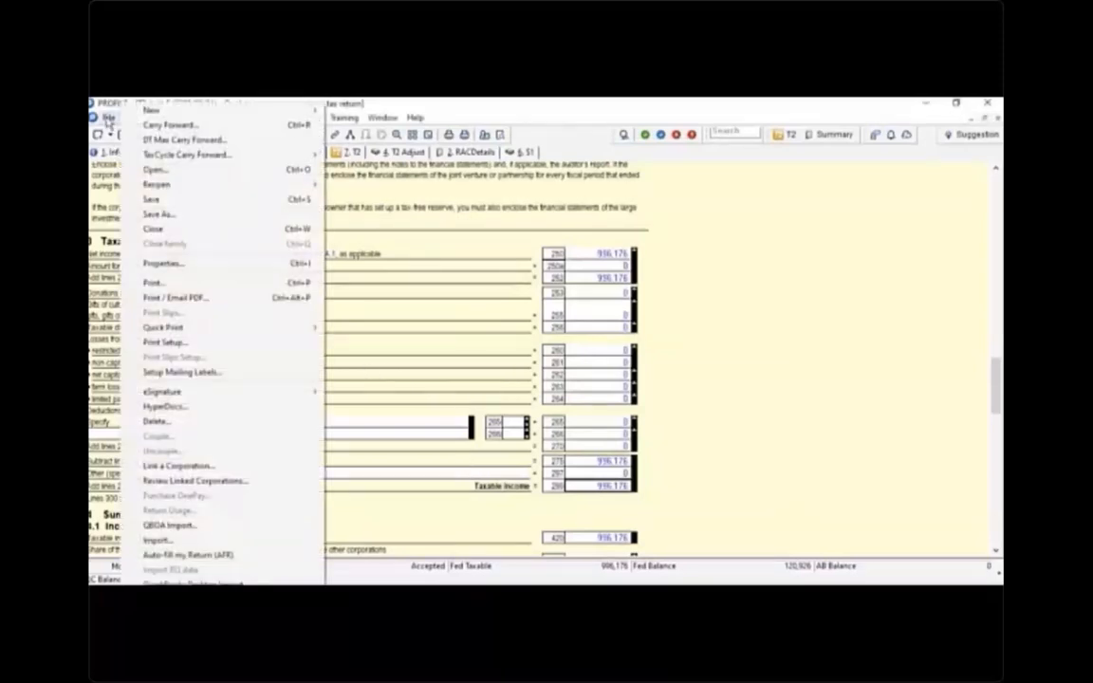
left_click(178, 285)
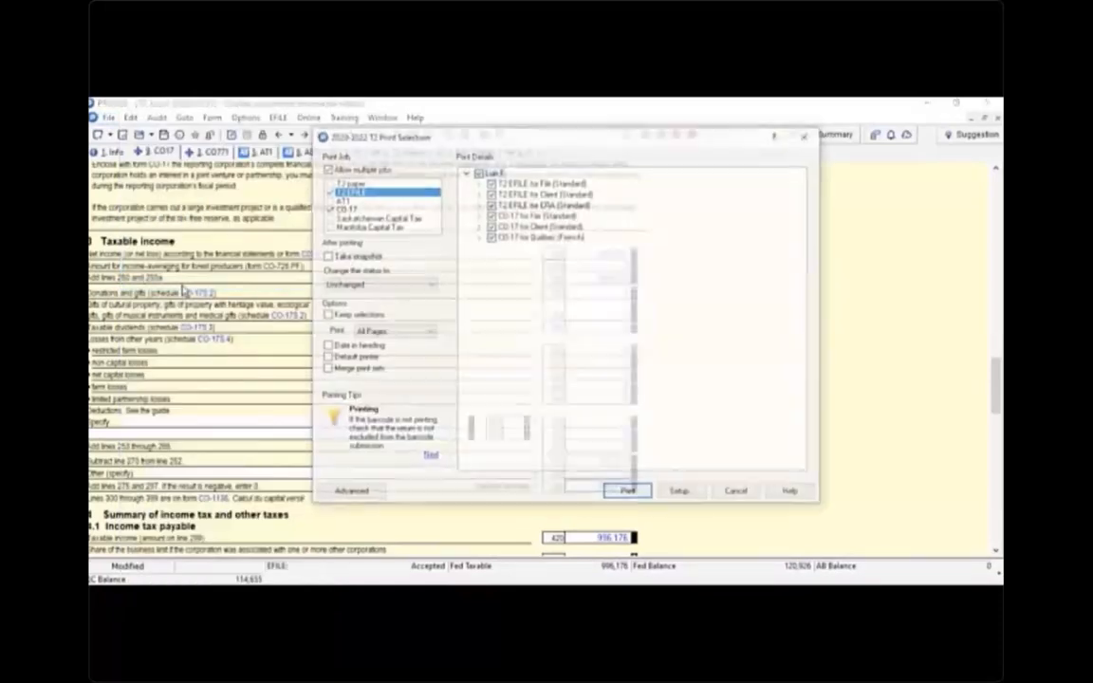
left_click(328, 193)
left_click(344, 208)
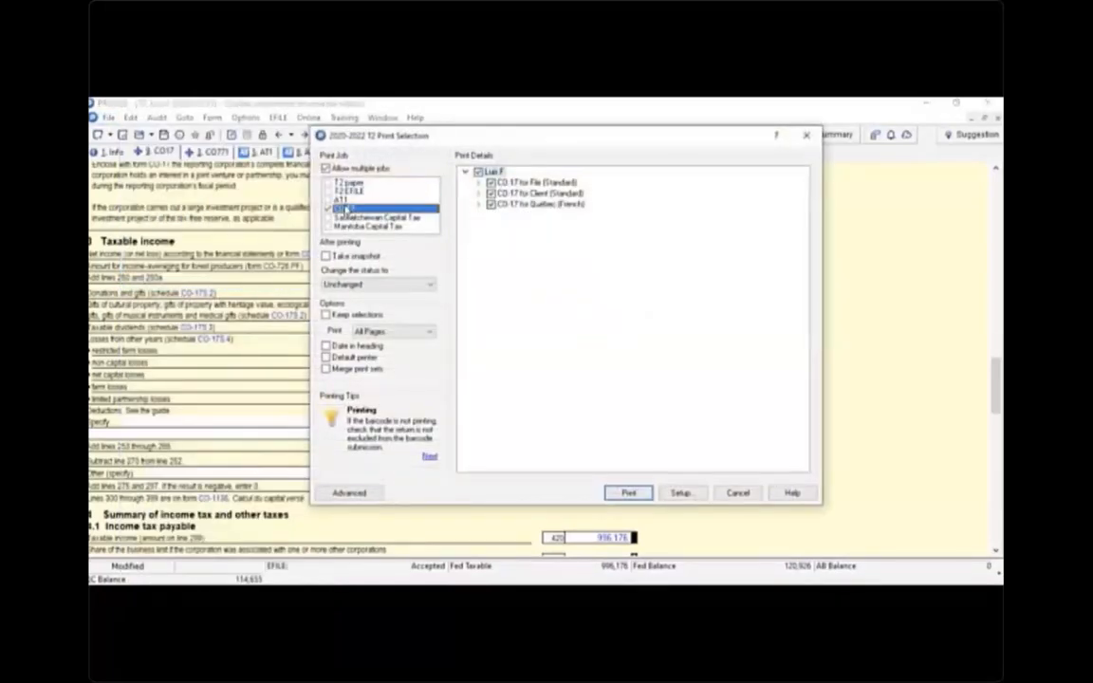
- In the advanced print details, exclude the first two CO-17 sets and set the third set's language to Always print in French
left_click(350, 493)
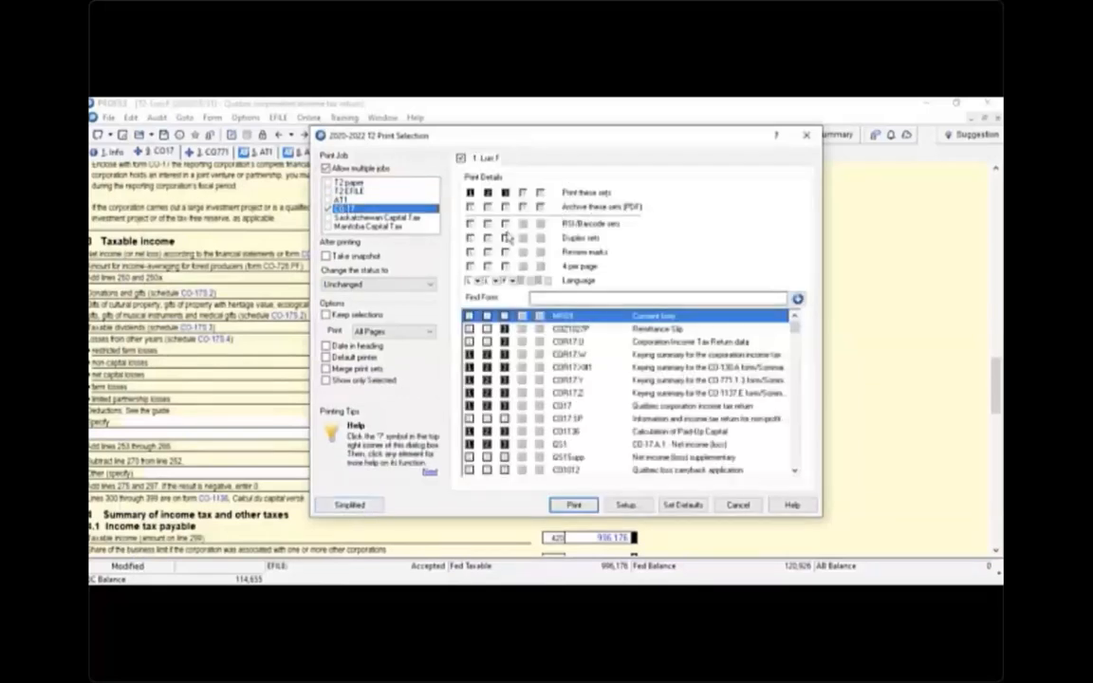
left_click(470, 192)
left_click(487, 192)
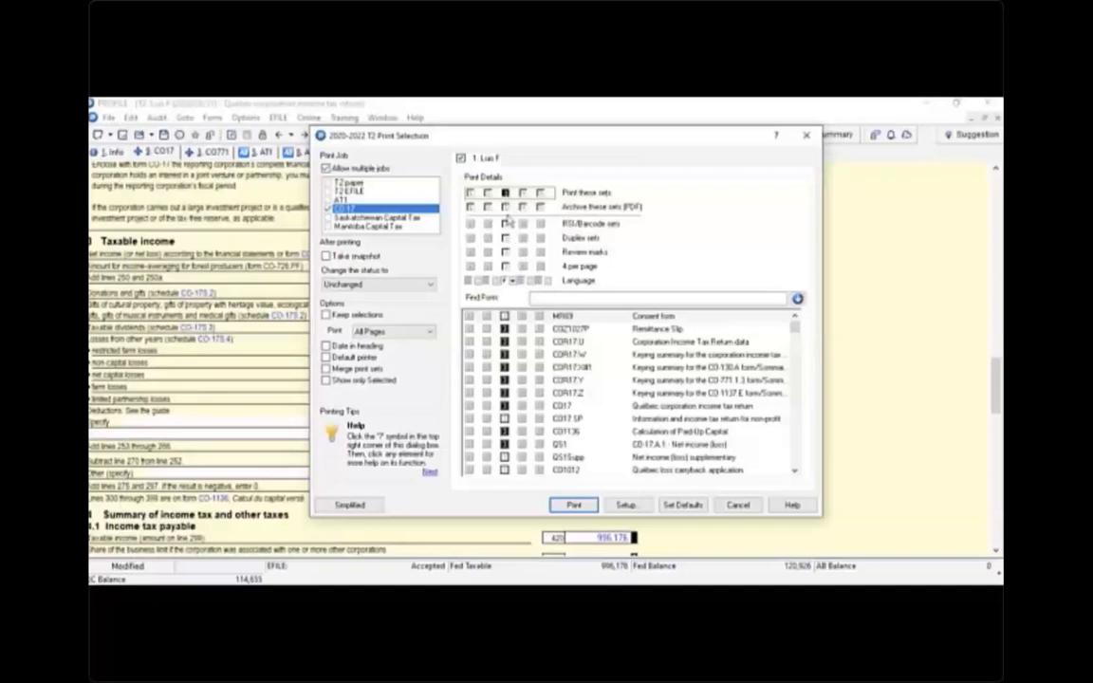
left_click(514, 283)
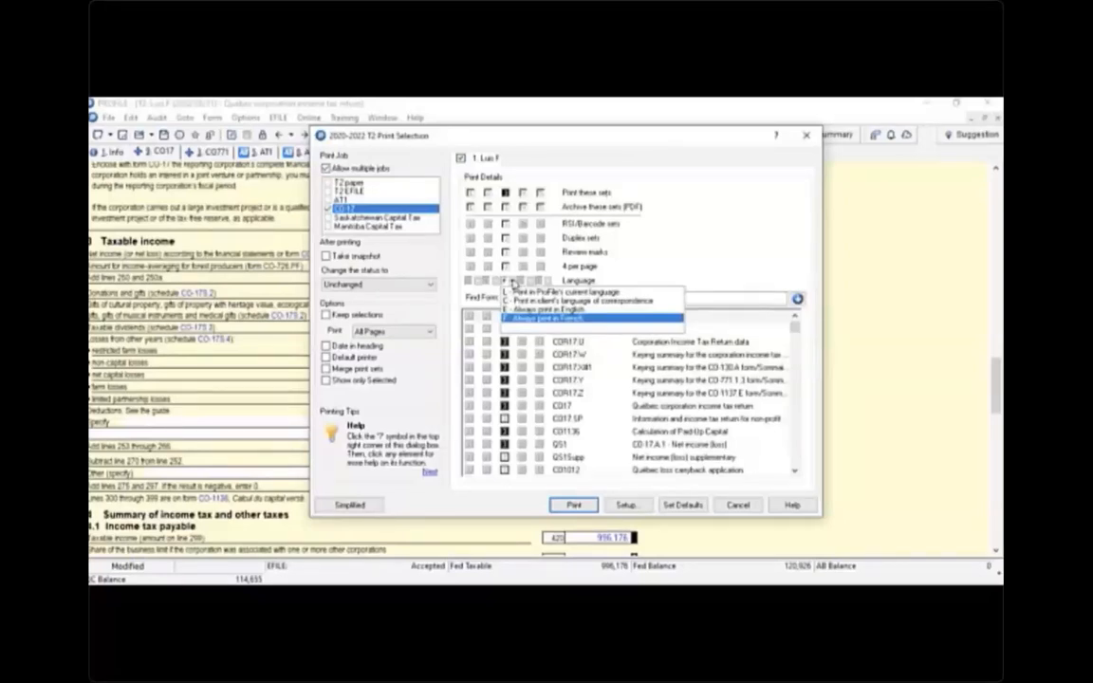
left_click(526, 320)
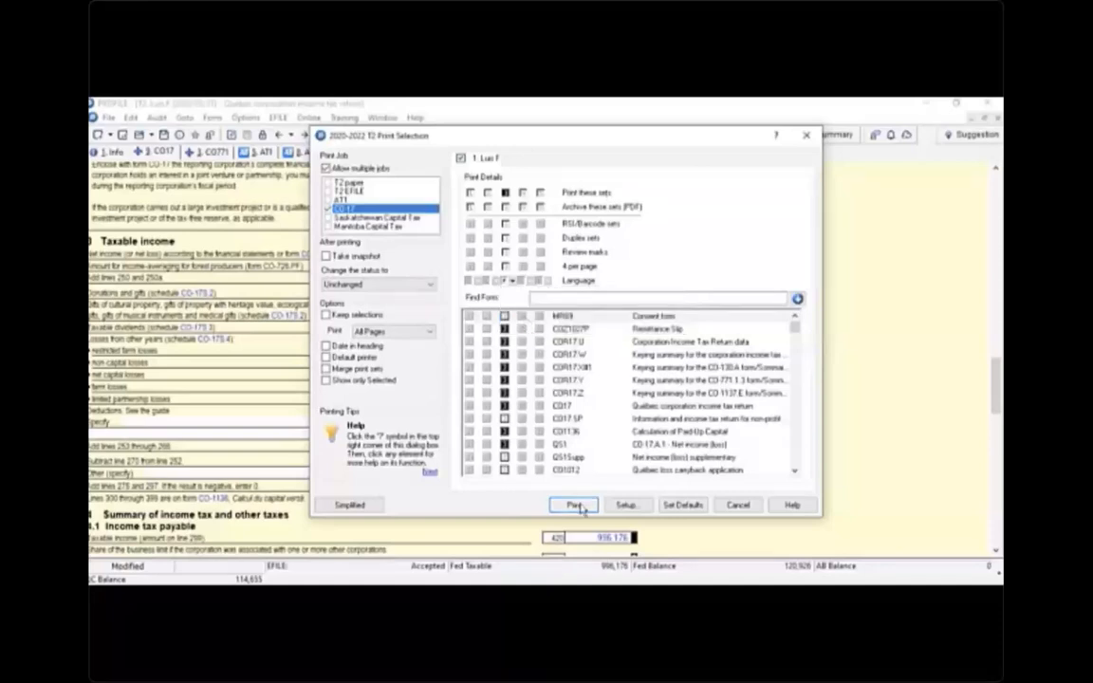